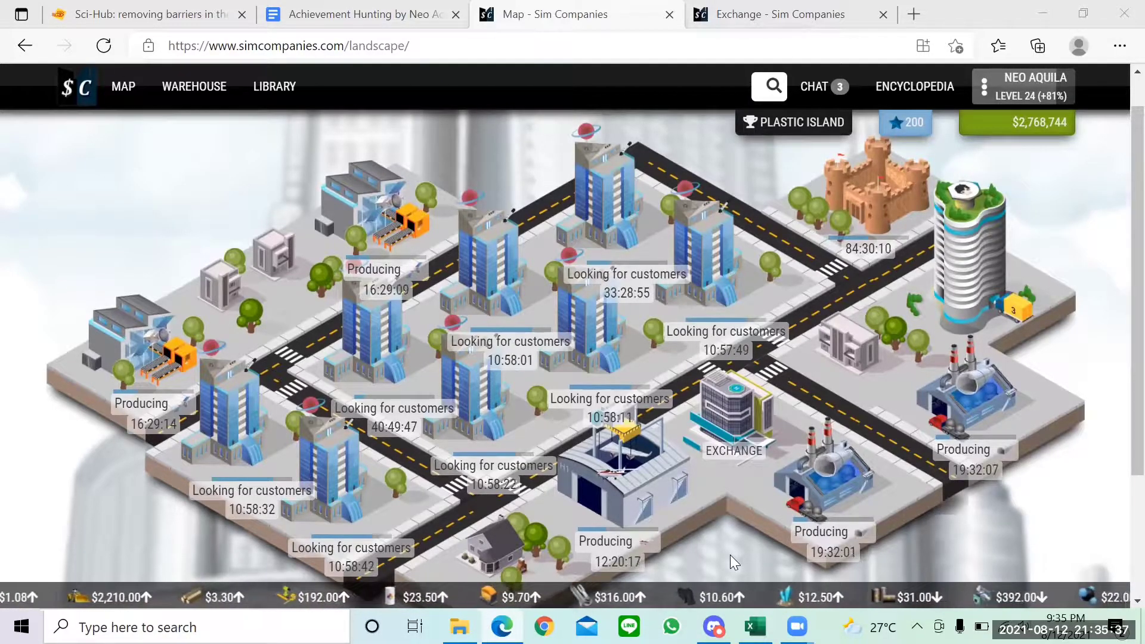
Search for the company Terasus, view its company page, and return to the own company's map.
{"action": "left_click", "coordinate": [774, 89]}
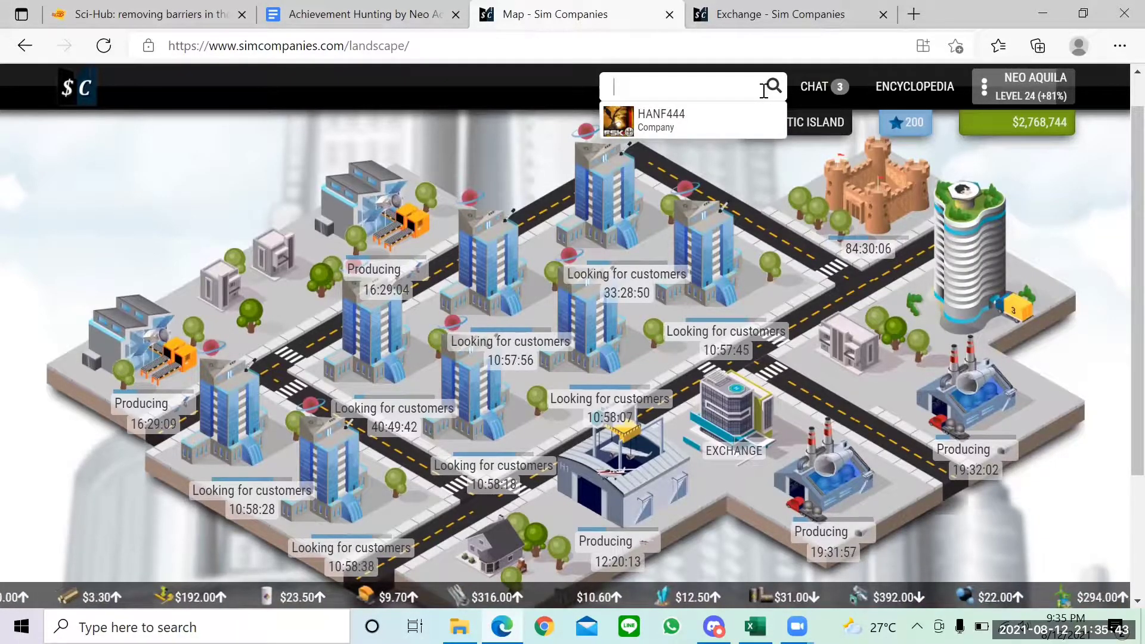
{"action": "type", "text": "terasus"}
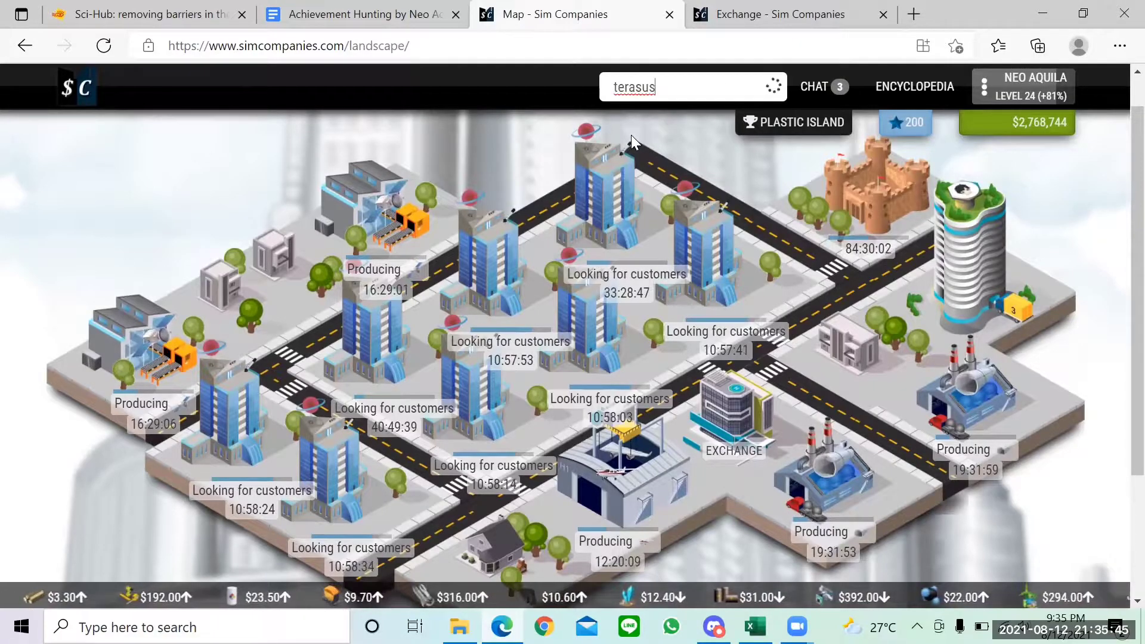
{"action": "left_click", "coordinate": [649, 159]}
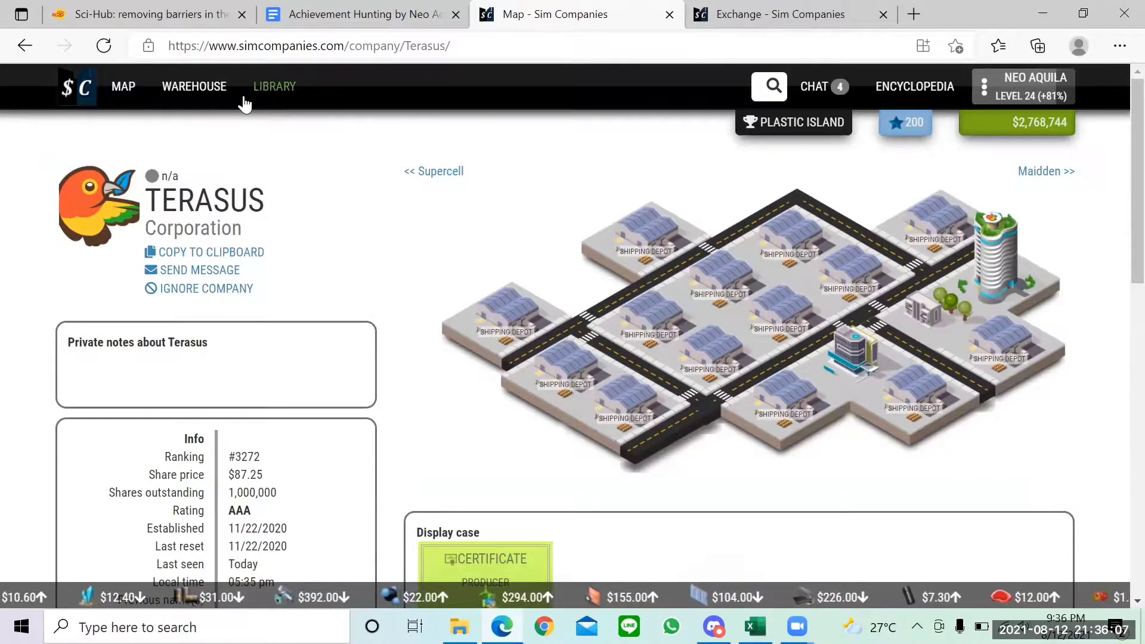
{"action": "left_click", "coordinate": [122, 89]}
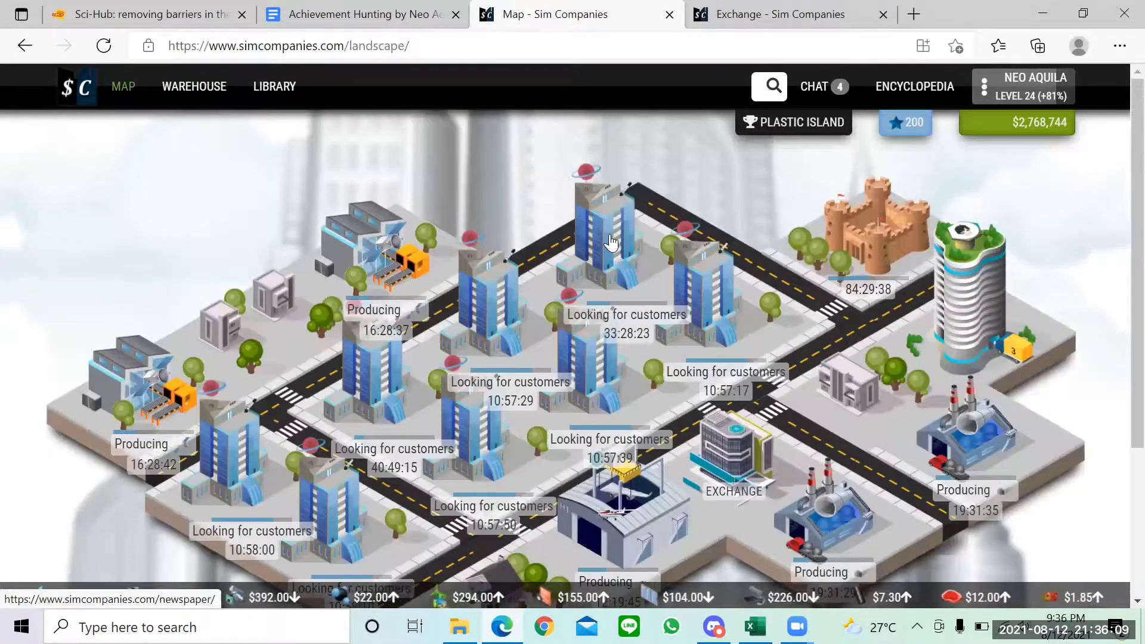
{"action": "scroll", "coordinate": [747, 529], "scroll_direction": "down", "scroll_amount": 1}
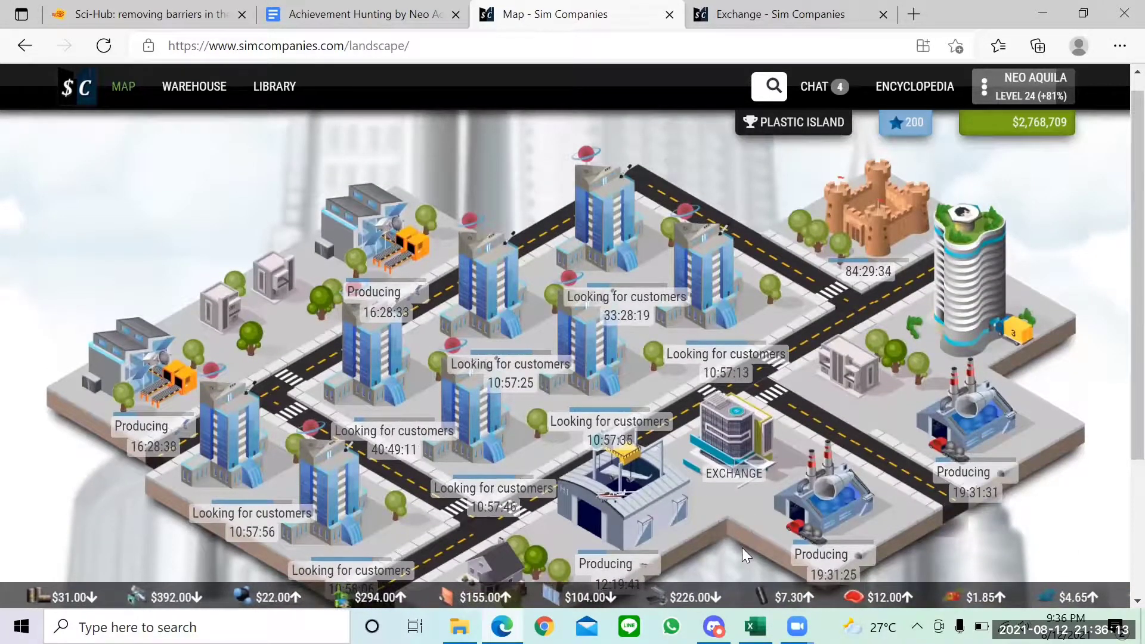
{"action": "scroll", "coordinate": [742, 547], "scroll_direction": "down", "scroll_amount": 1}
{"action": "scroll", "coordinate": [742, 547], "scroll_direction": "down", "scroll_amount": 1}
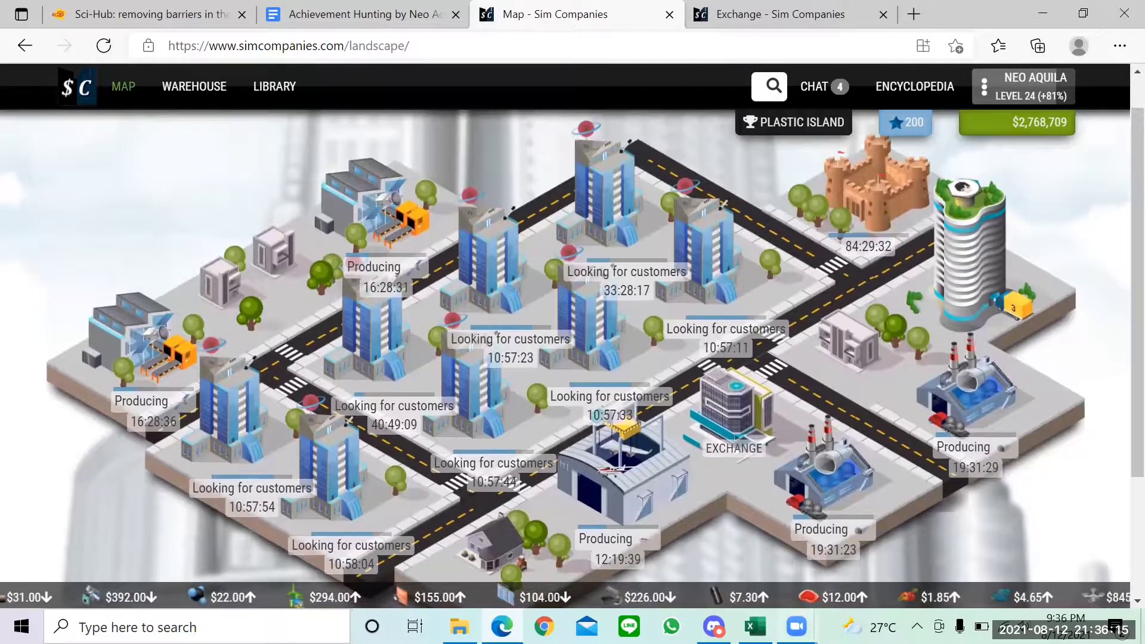
Switch to the SET UP MAP COMBINATION workbook in Excel and examine the truck production, Outsource and cost of goods sold tables on the LAST sheet.
{"action": "mouse_move", "coordinate": [797, 626]}
{"action": "mouse_move", "coordinate": [756, 626]}
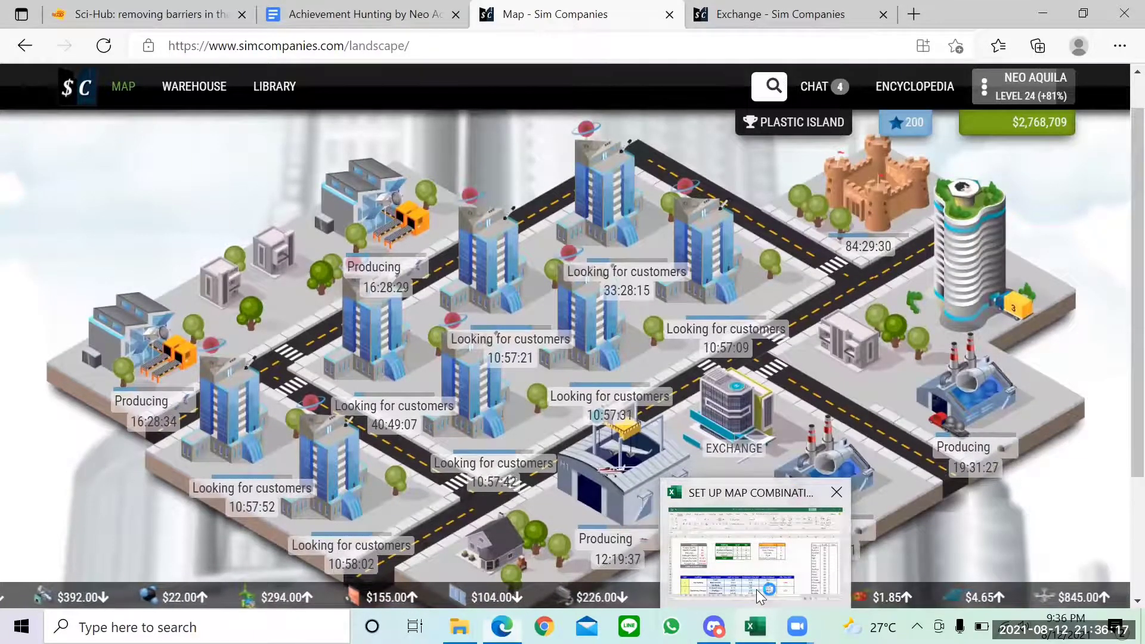
{"action": "left_click", "coordinate": [757, 589]}
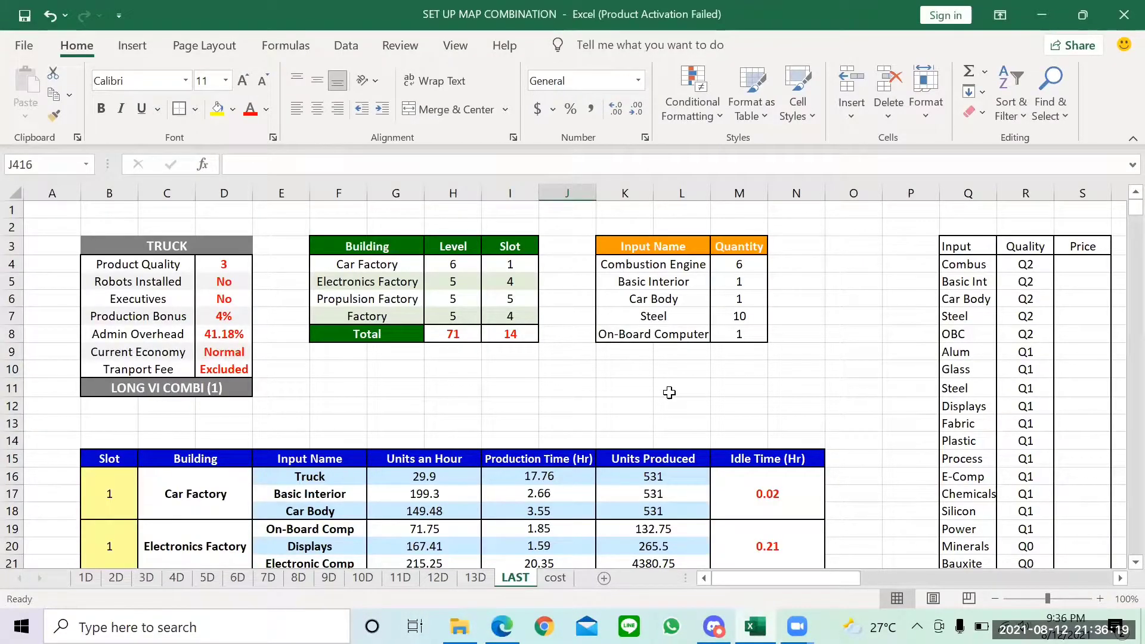
{"action": "scroll", "coordinate": [669, 392], "scroll_direction": "right", "scroll_amount": 2}
{"action": "scroll", "coordinate": [669, 393], "scroll_direction": "right", "scroll_amount": 1}
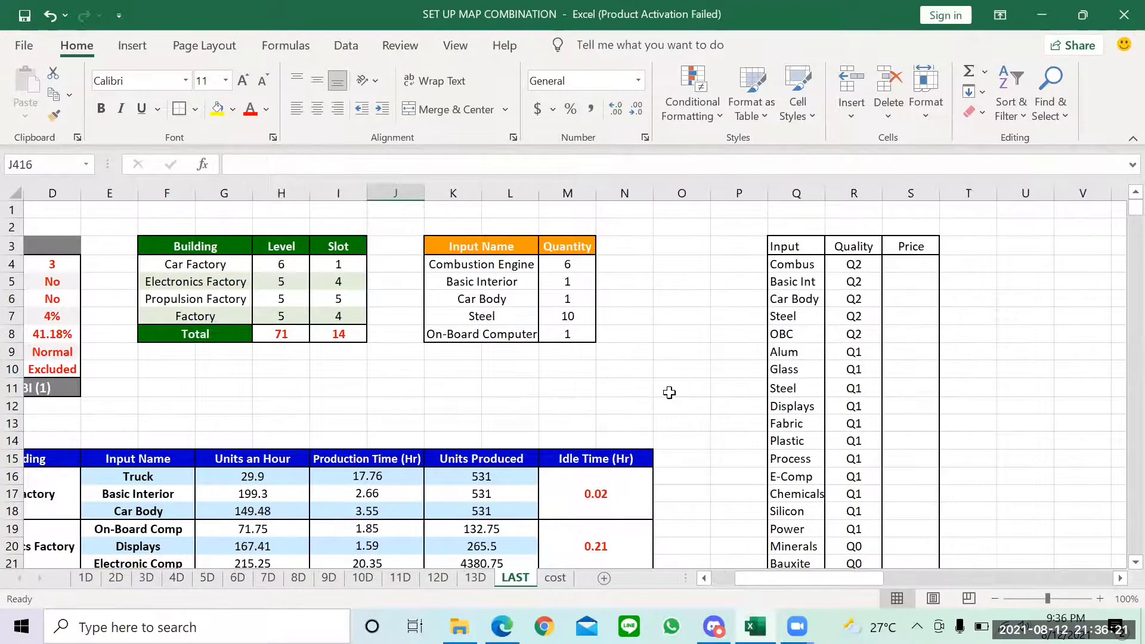
{"action": "scroll", "coordinate": [670, 393], "scroll_direction": "left", "scroll_amount": 3}
{"action": "scroll", "coordinate": [670, 393], "scroll_direction": "down", "scroll_amount": 4}
{"action": "scroll", "coordinate": [669, 393], "scroll_direction": "down", "scroll_amount": 3}
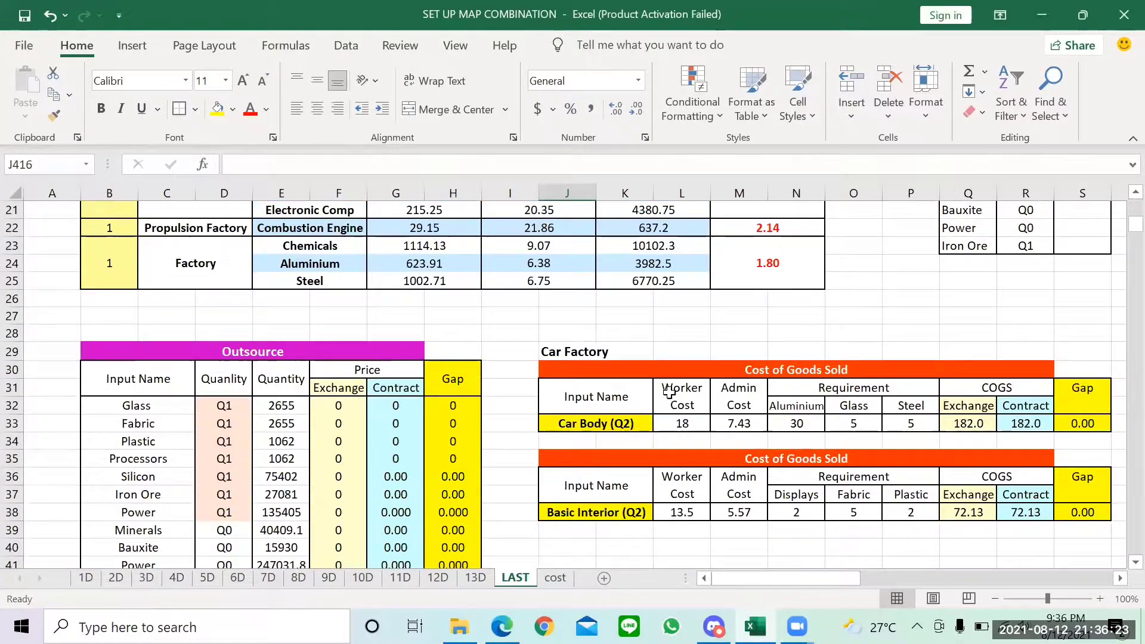
{"action": "scroll", "coordinate": [669, 392], "scroll_direction": "up", "scroll_amount": 7}
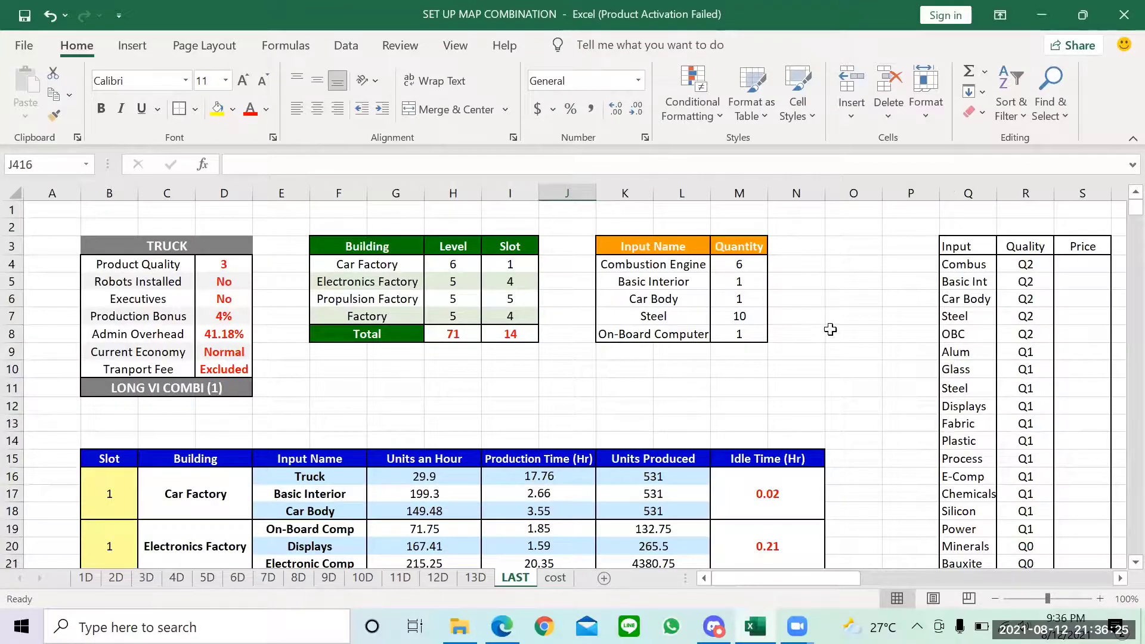
Examine the Input, Quality and Price table in columns Q to S, down to the Iron Ore row.
{"action": "scroll", "coordinate": [846, 334], "scroll_direction": "right", "scroll_amount": 5}
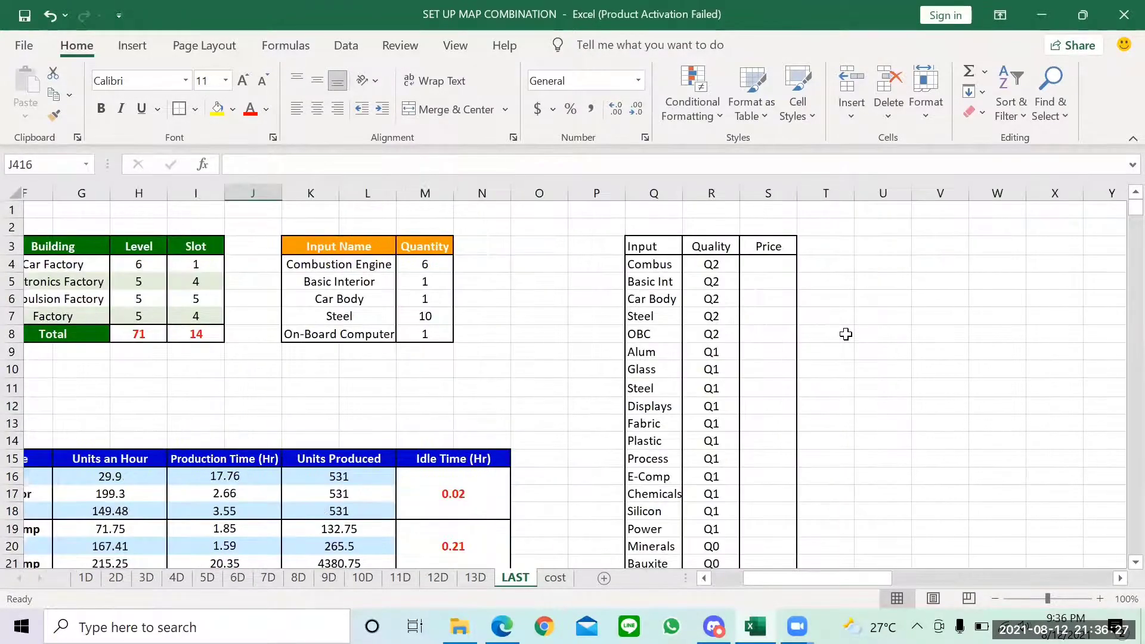
{"action": "left_click_drag", "start_coordinate": [456, 240], "coordinate": [660, 488]}
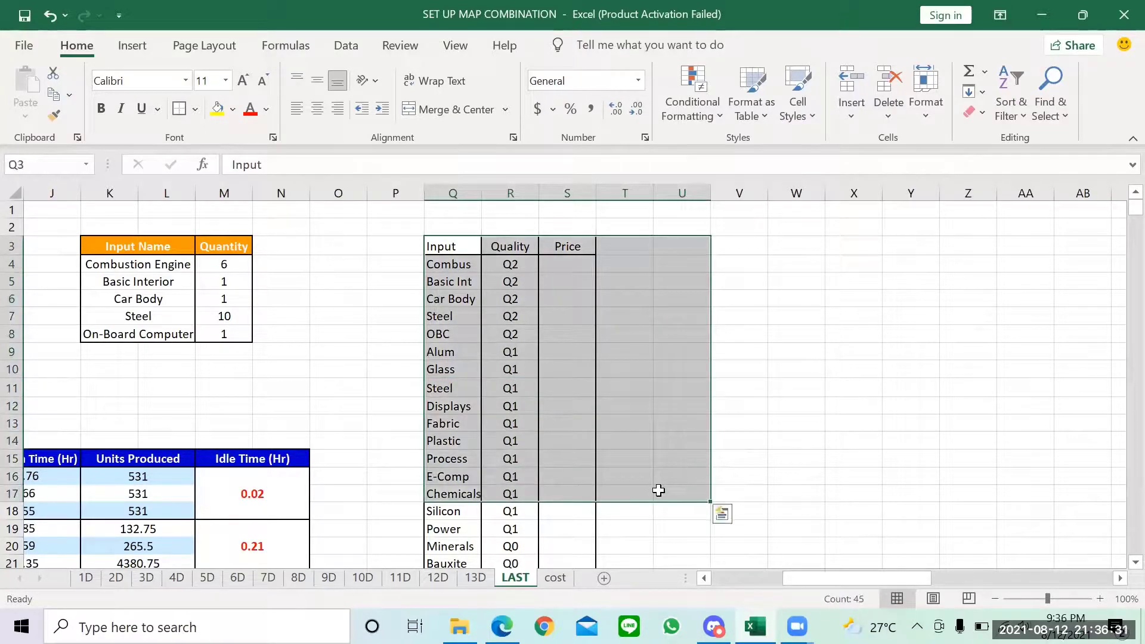
{"action": "left_click", "coordinate": [617, 491]}
{"action": "scroll", "coordinate": [617, 491], "scroll_direction": "down", "scroll_amount": 1}
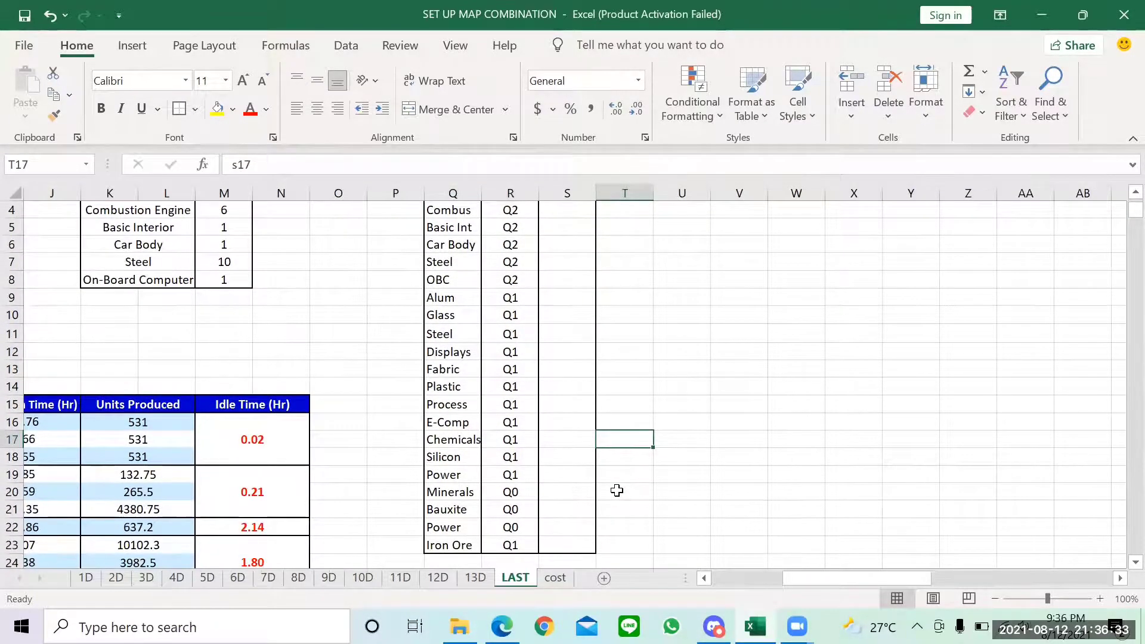
{"action": "scroll", "coordinate": [617, 490], "scroll_direction": "left", "scroll_amount": 1}
{"action": "scroll", "coordinate": [617, 491], "scroll_direction": "up", "scroll_amount": 1}
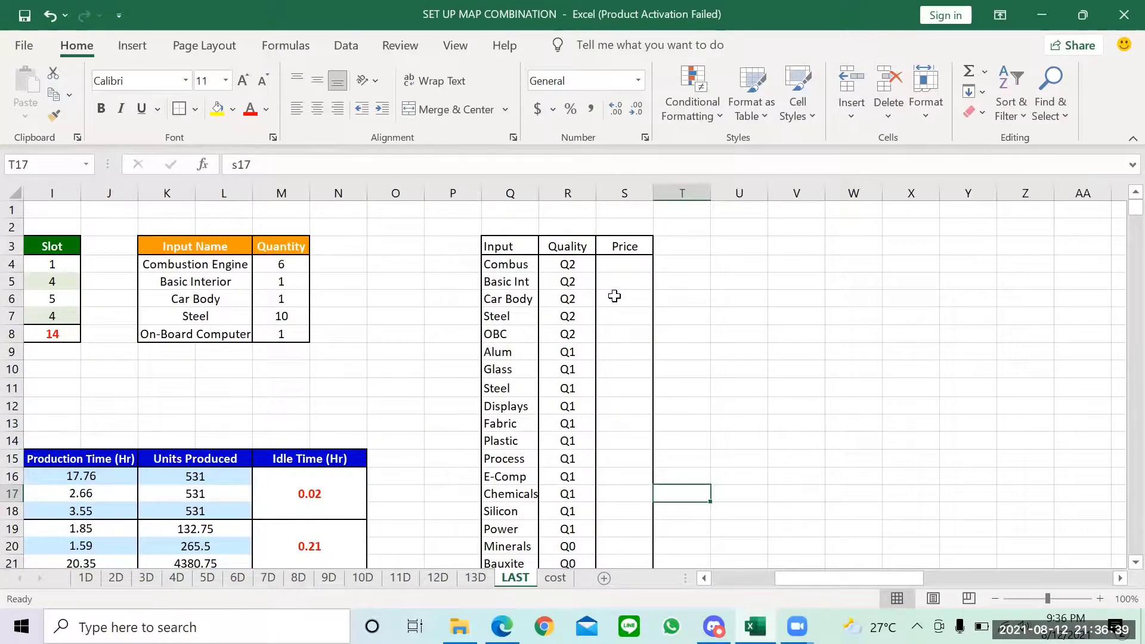
{"action": "scroll", "coordinate": [614, 296], "scroll_direction": "left", "scroll_amount": 4}
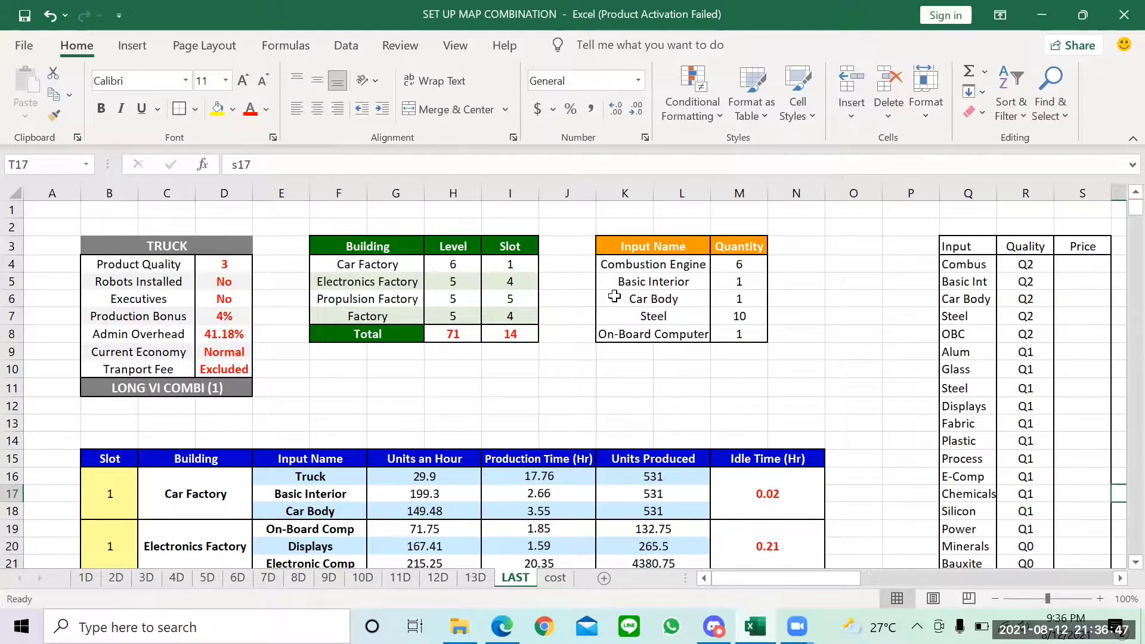
Check the formula behind the Exchange price of Glass in the Outsource table, and return to the input price table.
{"action": "scroll", "coordinate": [615, 296], "scroll_direction": "down", "scroll_amount": 9}
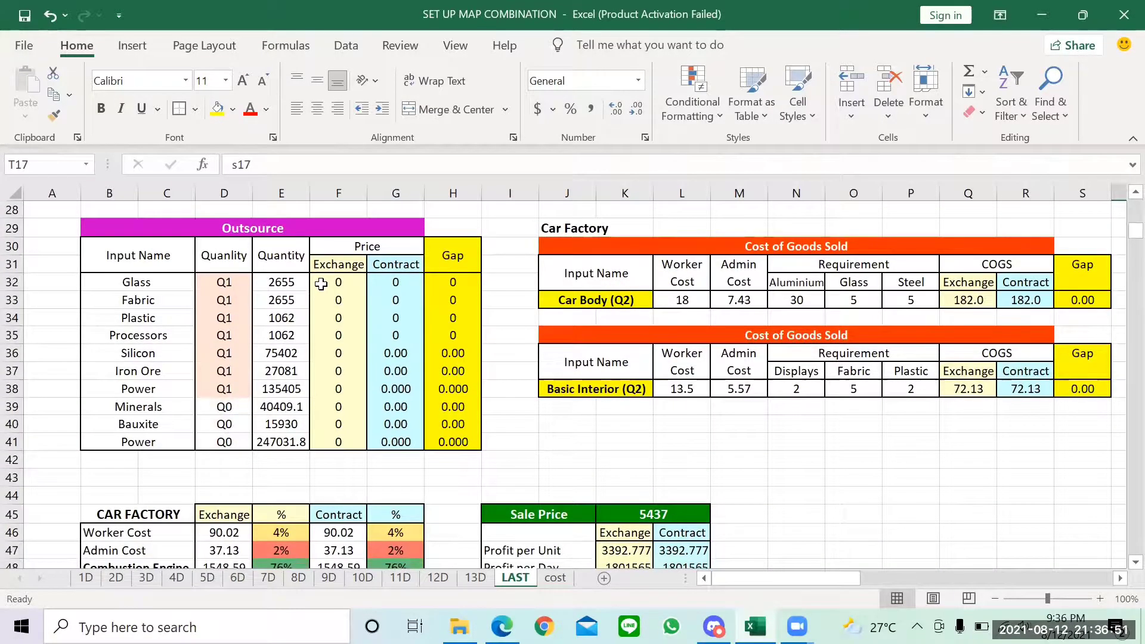
{"action": "left_click", "coordinate": [321, 284]}
{"action": "scroll", "coordinate": [463, 229], "scroll_direction": "up", "scroll_amount": 9}
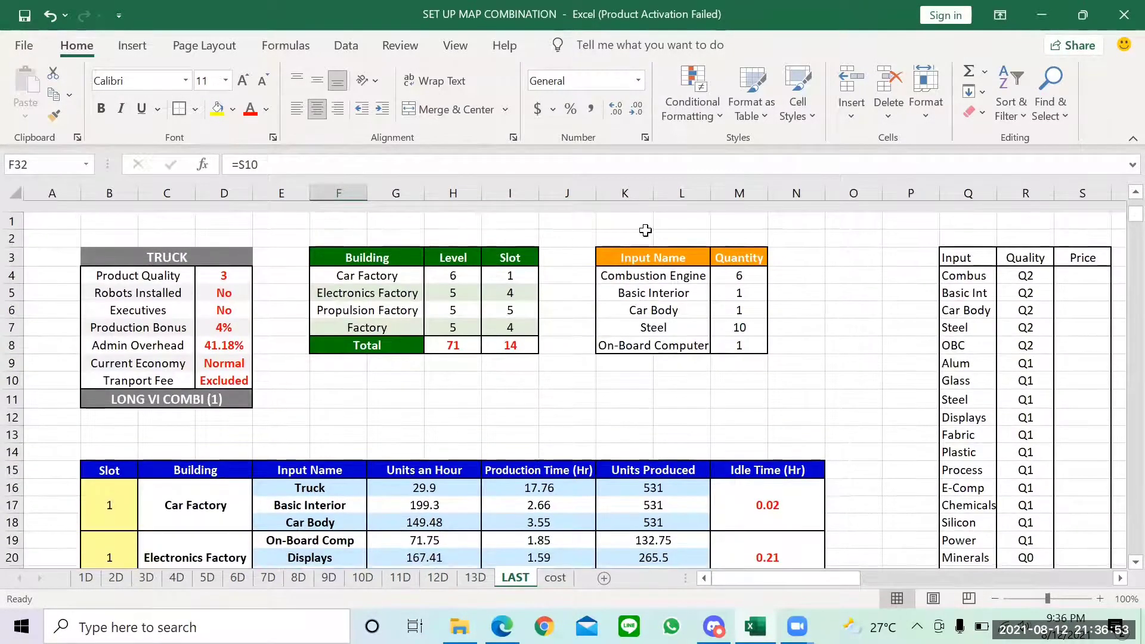
{"action": "scroll", "coordinate": [872, 252], "scroll_direction": "right", "scroll_amount": 2}
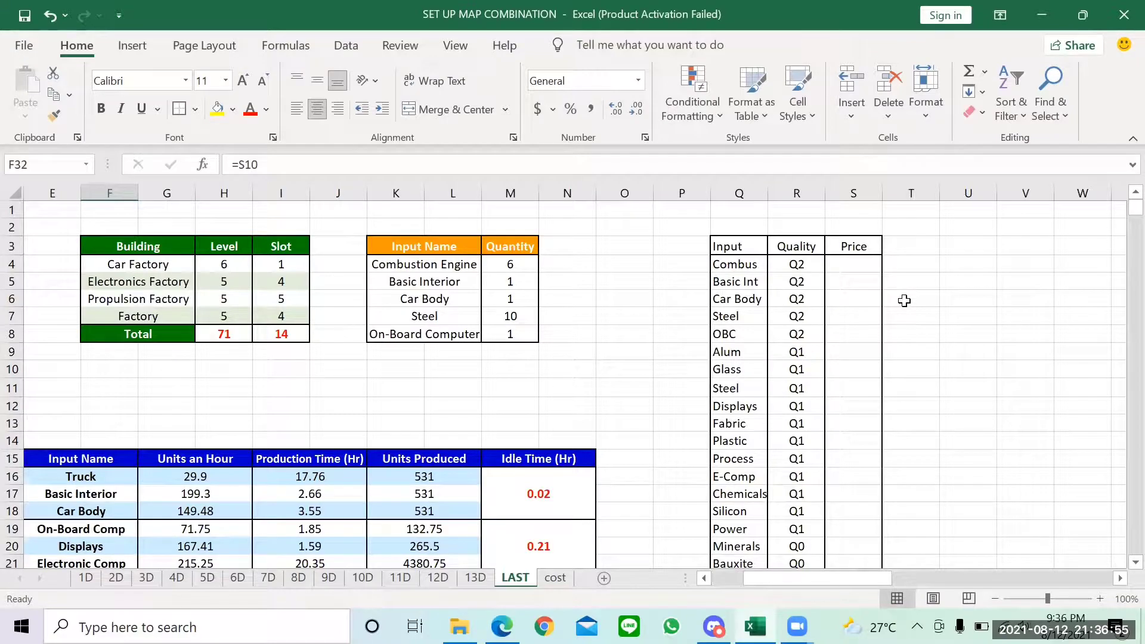
{"action": "left_click", "coordinate": [904, 301]}
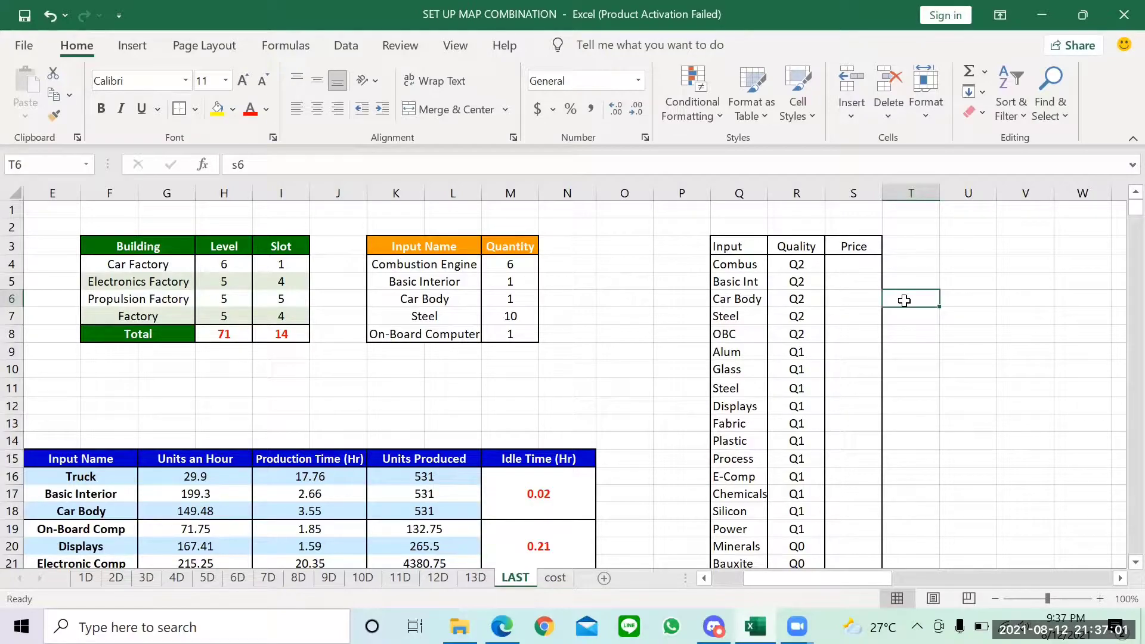
Select the Combus price cell S4, switch to the Sim Companies Exchange page in Edge, and refresh the combustion engine offers.
{"action": "left_click", "coordinate": [855, 261]}
{"action": "scroll", "coordinate": [856, 261], "scroll_direction": "right", "scroll_amount": 3}
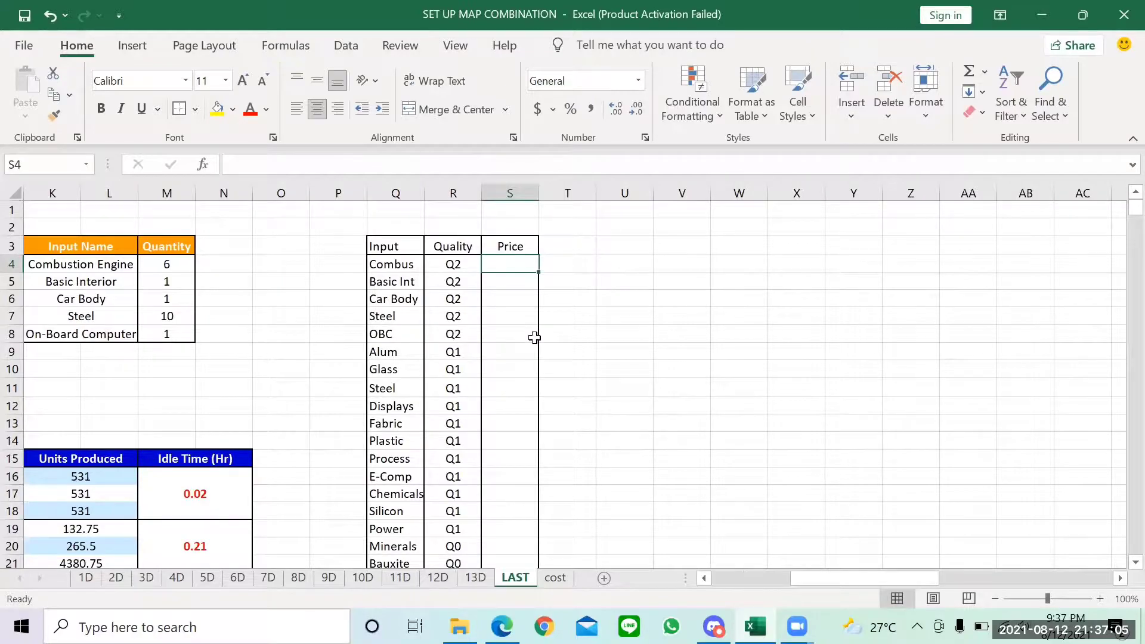
{"action": "scroll", "coordinate": [535, 337], "scroll_direction": "down", "scroll_amount": 1}
{"action": "scroll", "coordinate": [535, 338], "scroll_direction": "up", "scroll_amount": 1}
{"action": "scroll", "coordinate": [534, 337], "scroll_direction": "left", "scroll_amount": 1}
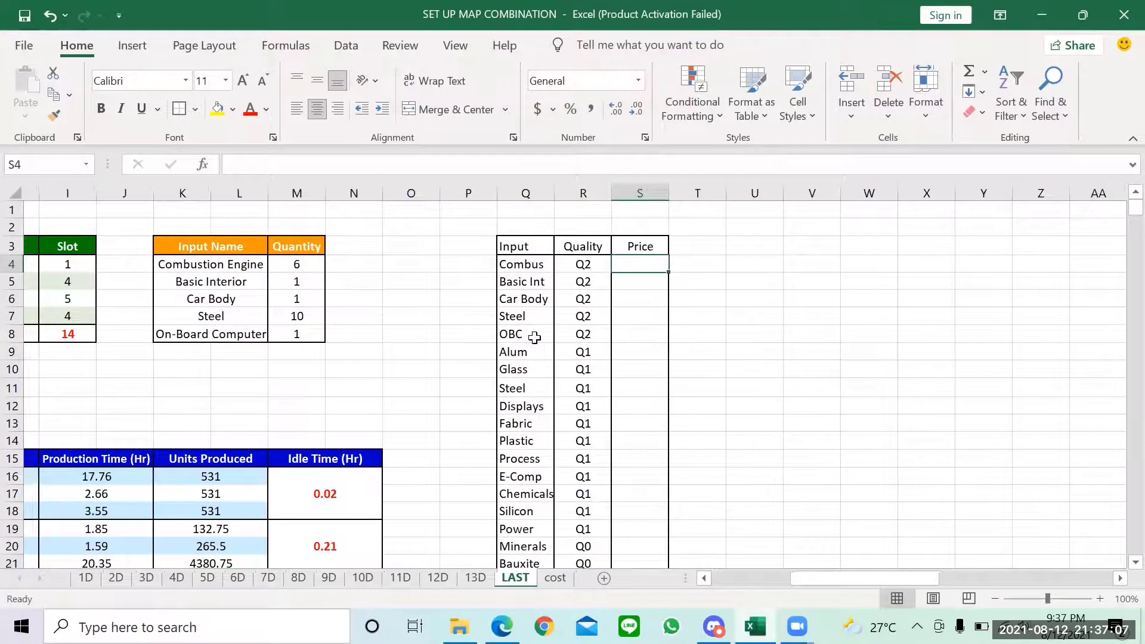
{"action": "scroll", "coordinate": [535, 338], "scroll_direction": "left", "scroll_amount": 1}
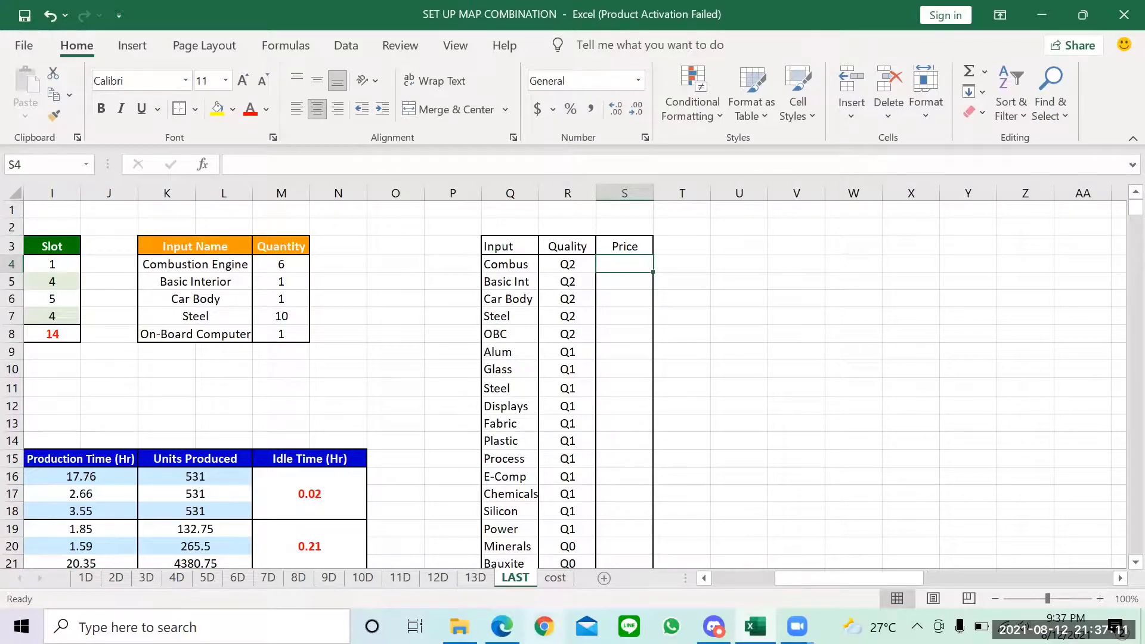
{"action": "mouse_move", "coordinate": [502, 627]}
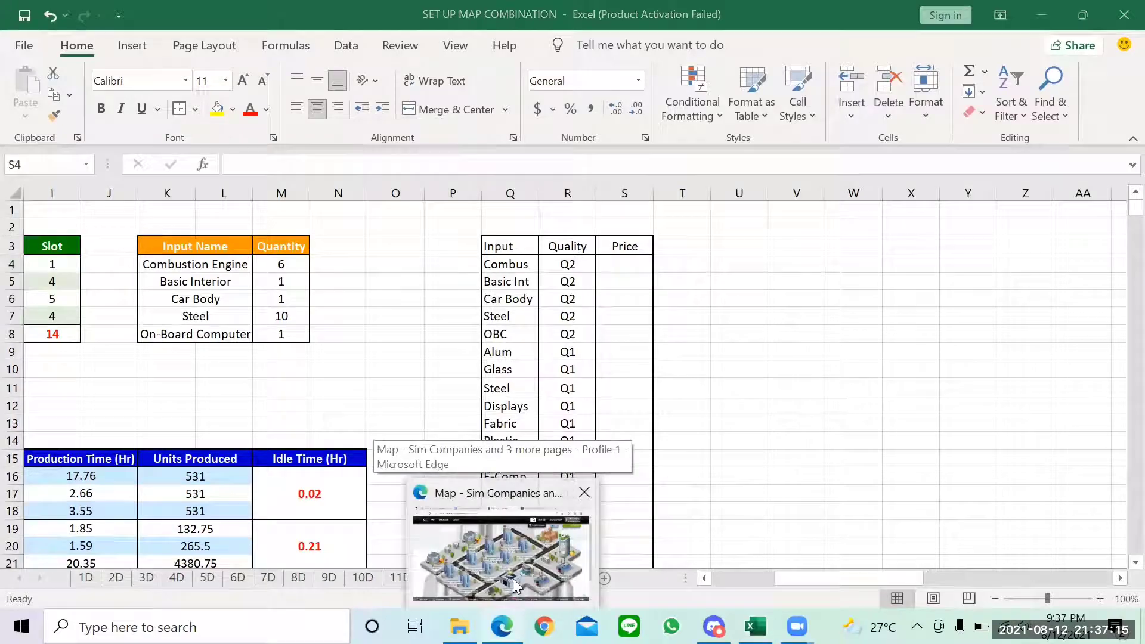
{"action": "left_click", "coordinate": [514, 584]}
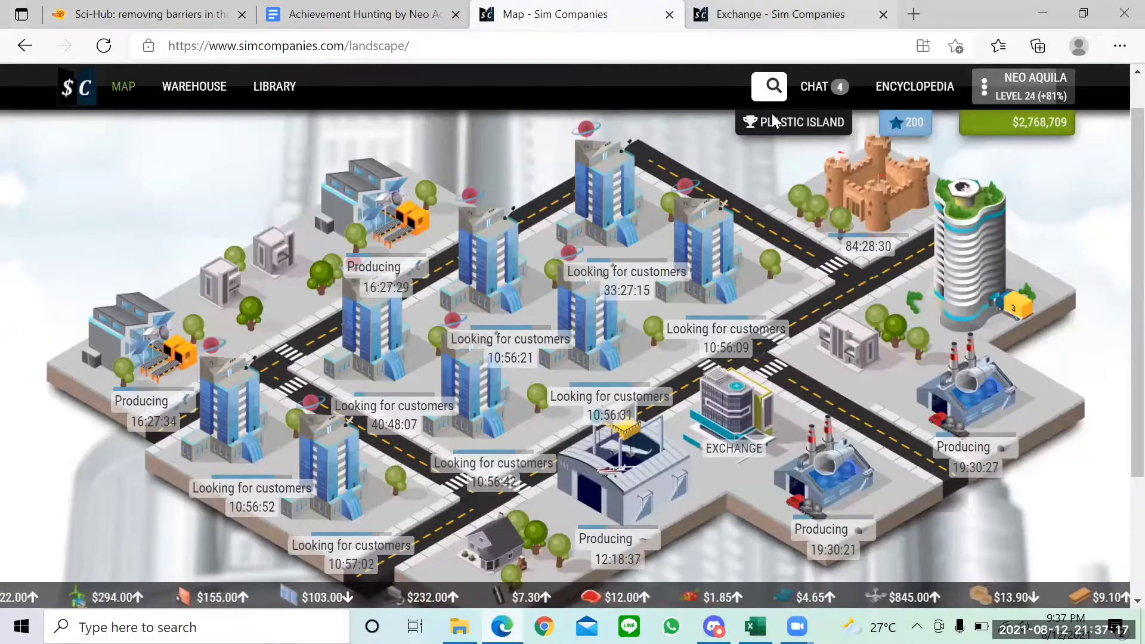
{"action": "left_click", "coordinate": [773, 14]}
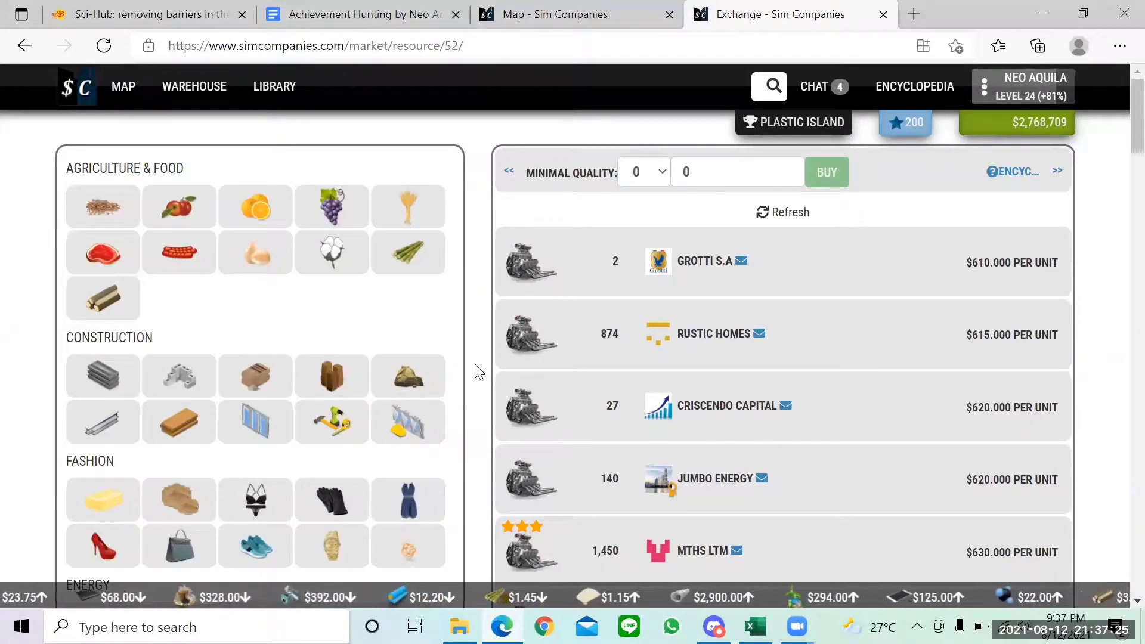
{"action": "left_click", "coordinate": [771, 215]}
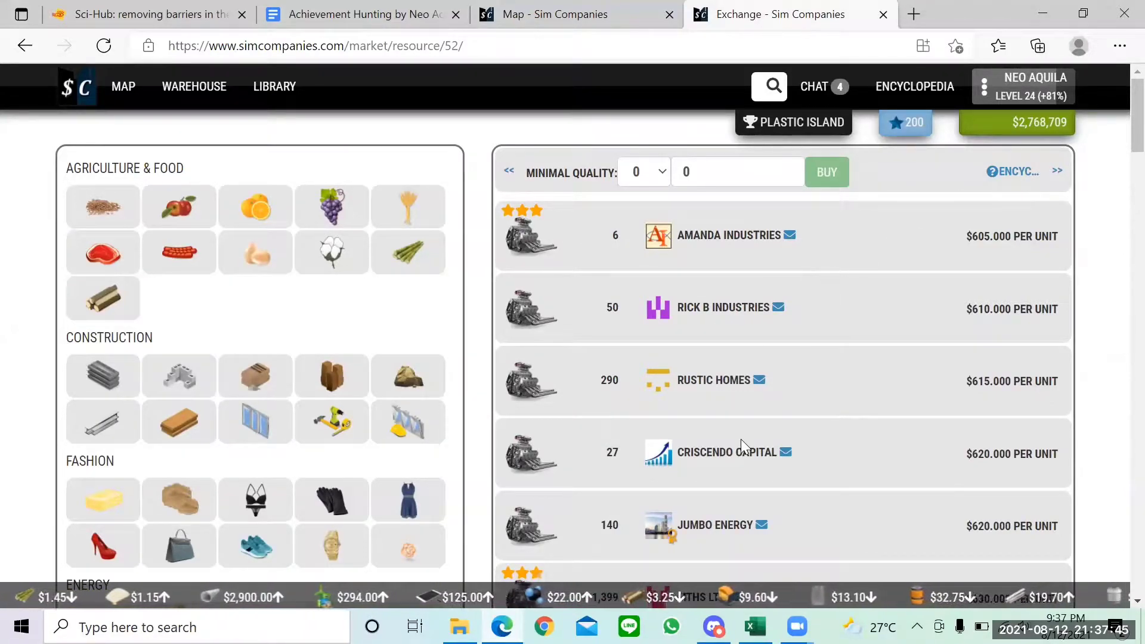
Switch back to the Excel workbook and enter 605 as the Combus Q2 price in S4.
{"action": "mouse_move", "coordinate": [755, 626]}
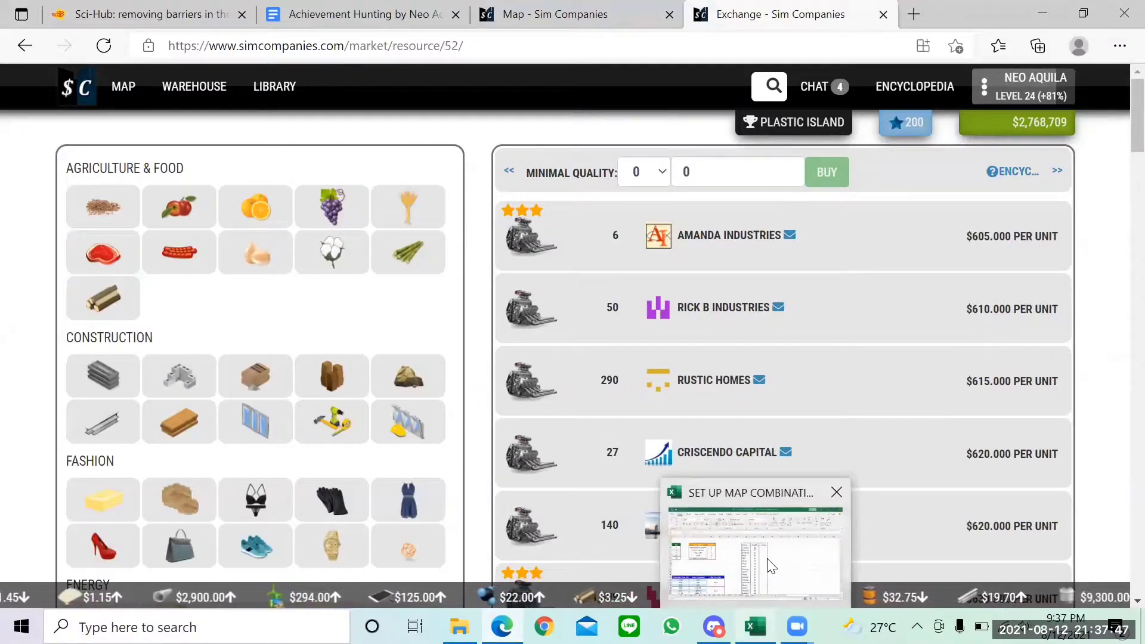
{"action": "left_click", "coordinate": [763, 549]}
{"action": "type", "text": "605"}
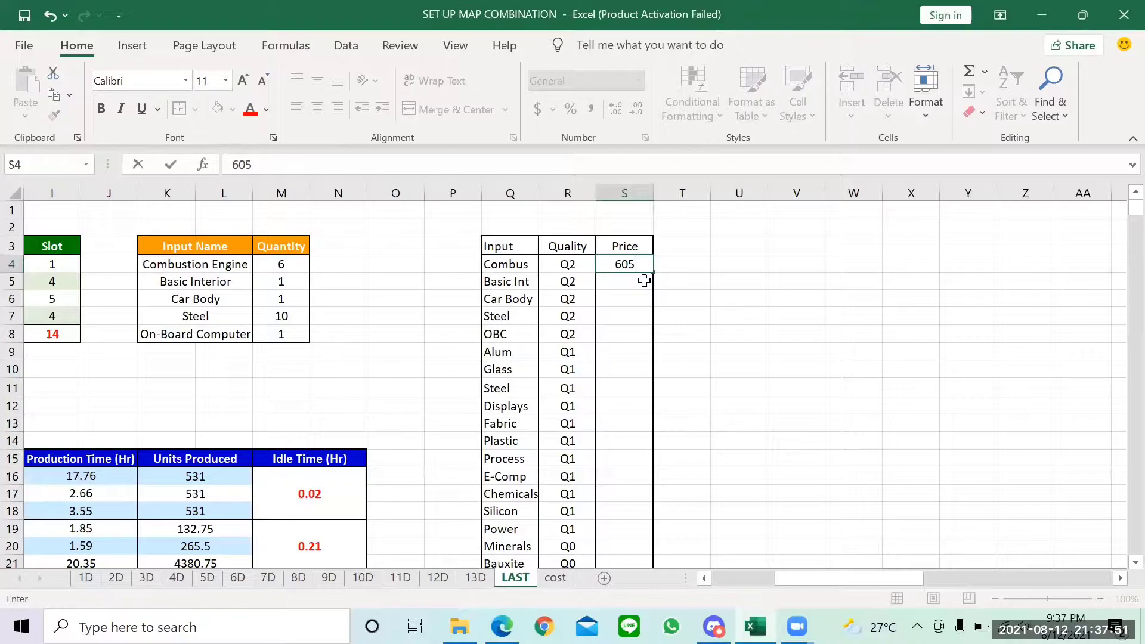
{"action": "key", "text": "Return"}
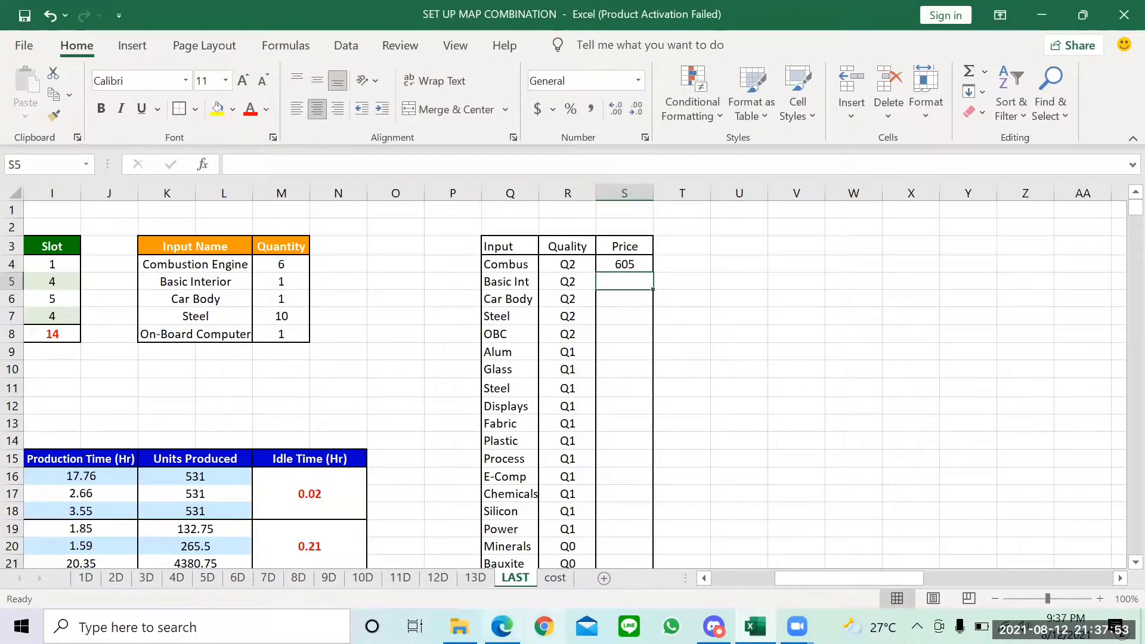
Look up the basic interior offers on the Sim Companies Exchange and enter 322 as the Basic Int Q2 price in S5 of the Excel workbook.
{"action": "key", "text": "alt+Tab"}
{"action": "scroll", "coordinate": [485, 427], "scroll_direction": "down", "scroll_amount": 5}
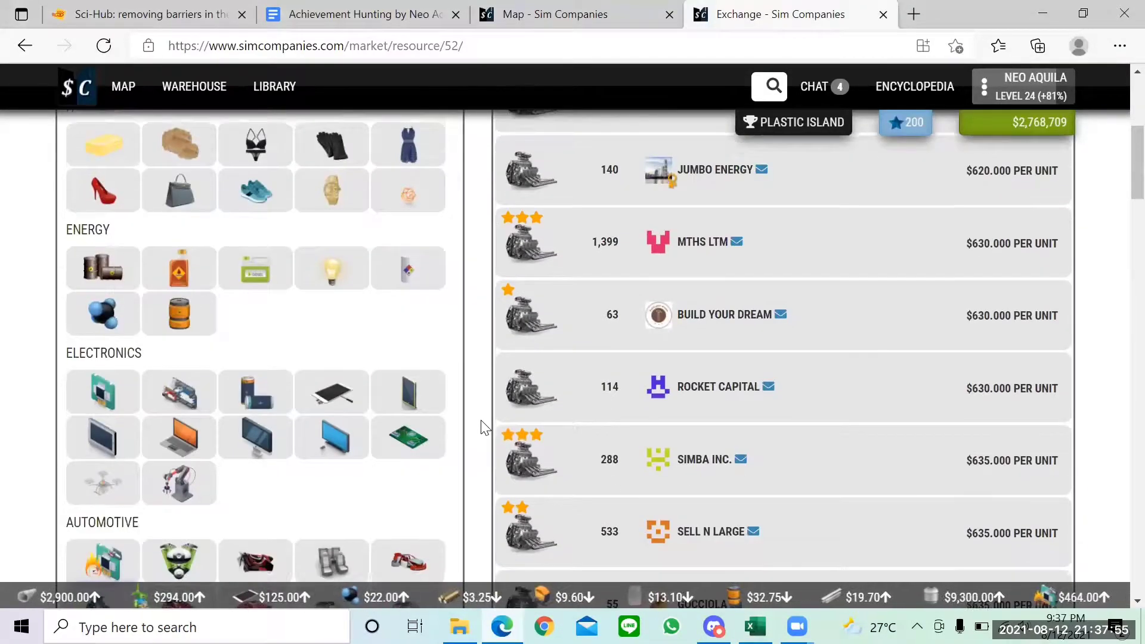
{"action": "scroll", "coordinate": [484, 426], "scroll_direction": "down", "scroll_amount": 5}
{"action": "left_click", "coordinate": [334, 258]}
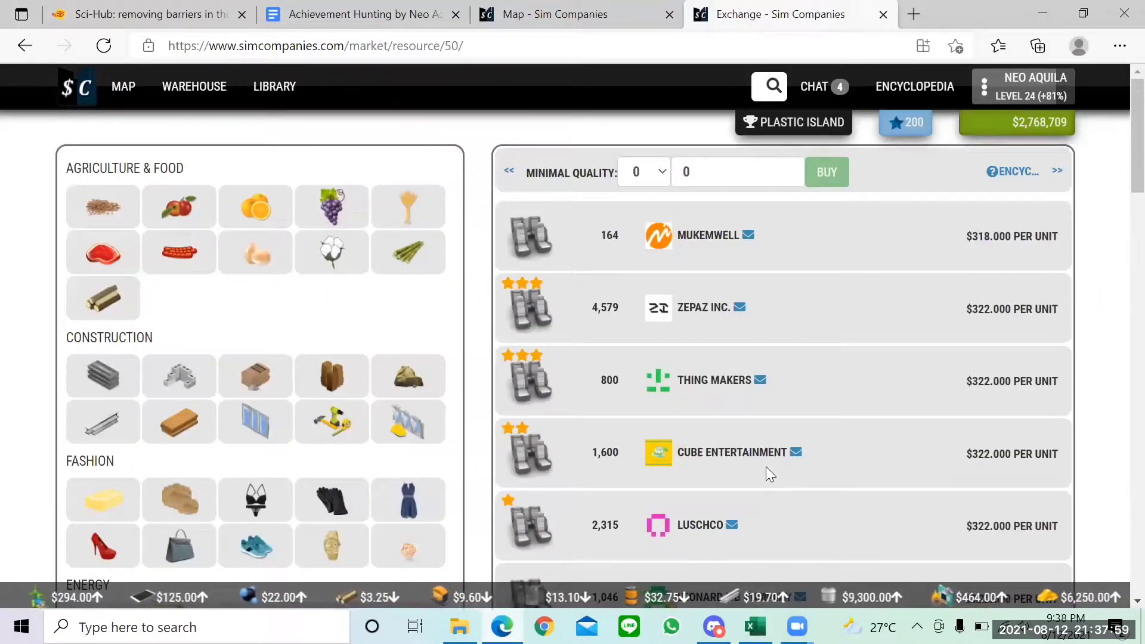
{"action": "mouse_move", "coordinate": [755, 627]}
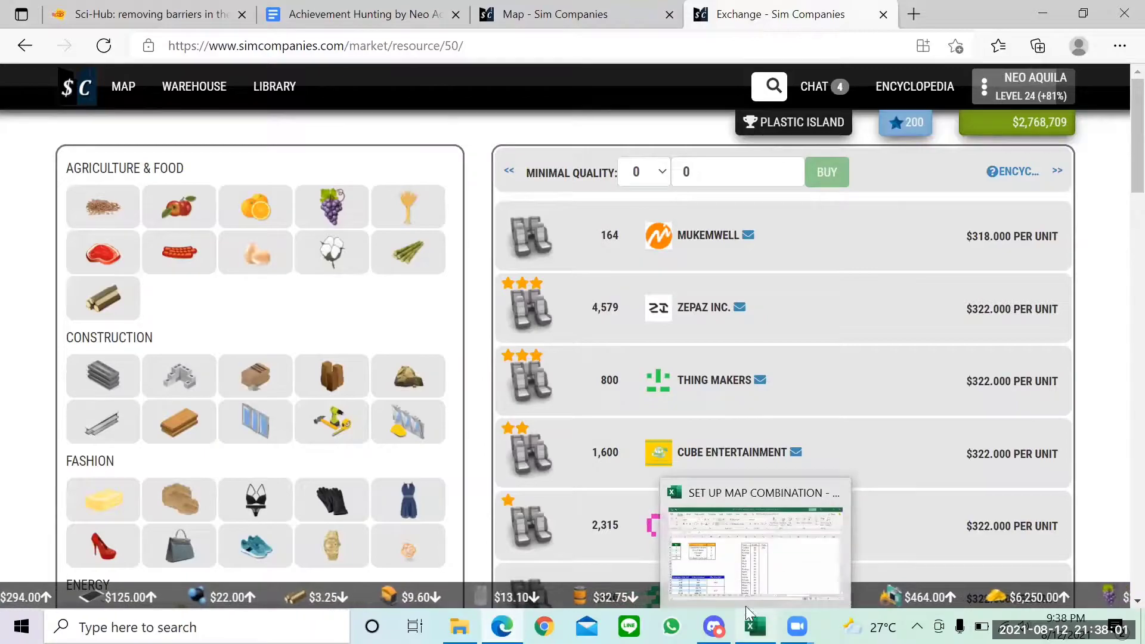
{"action": "left_click", "coordinate": [748, 544]}
{"action": "type", "text": "322"}
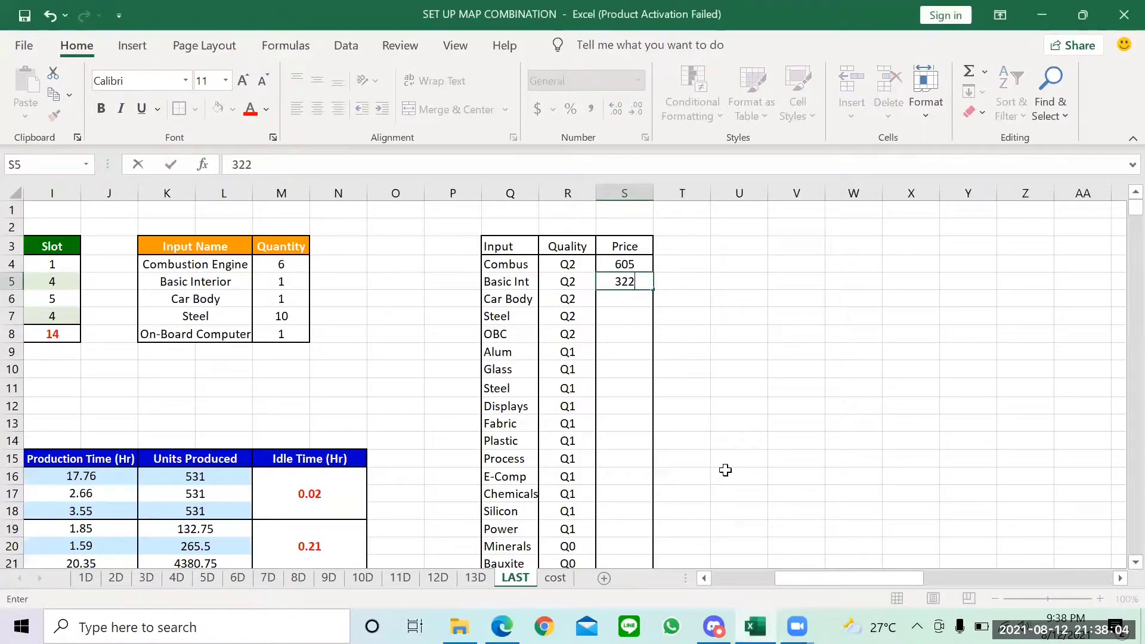
{"action": "key", "text": "Return"}
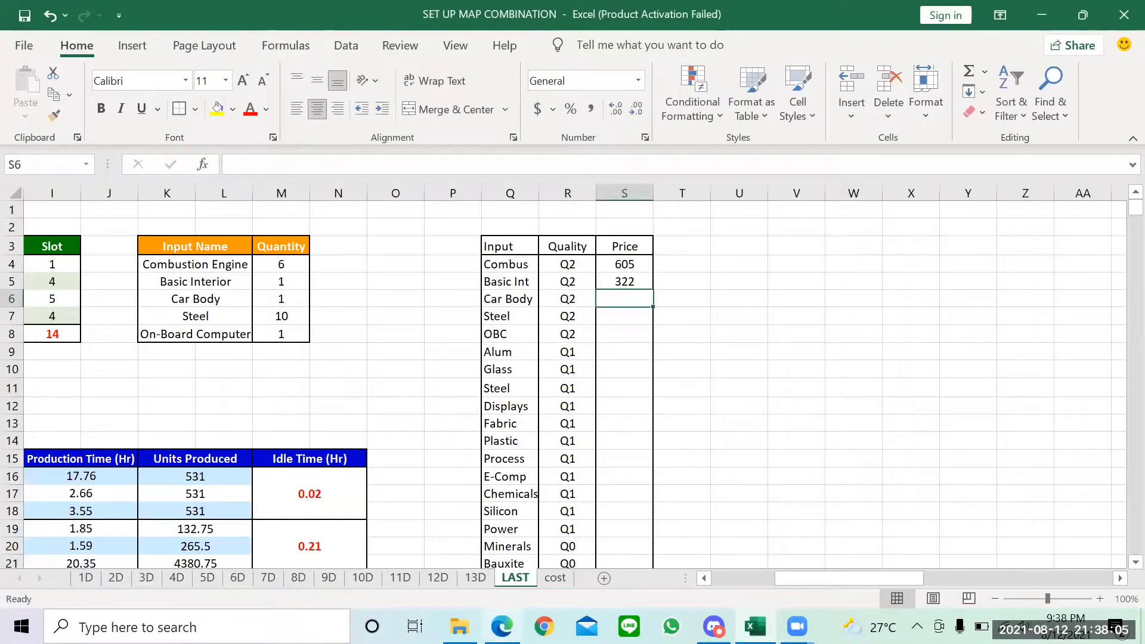
Look up the car body offers on the Sim Companies Exchange and enter 730 as the Car Body Q2 price in S6 of the Excel workbook.
{"action": "key", "text": "alt+Tab"}
{"action": "scroll", "coordinate": [364, 384], "scroll_direction": "down", "scroll_amount": 12}
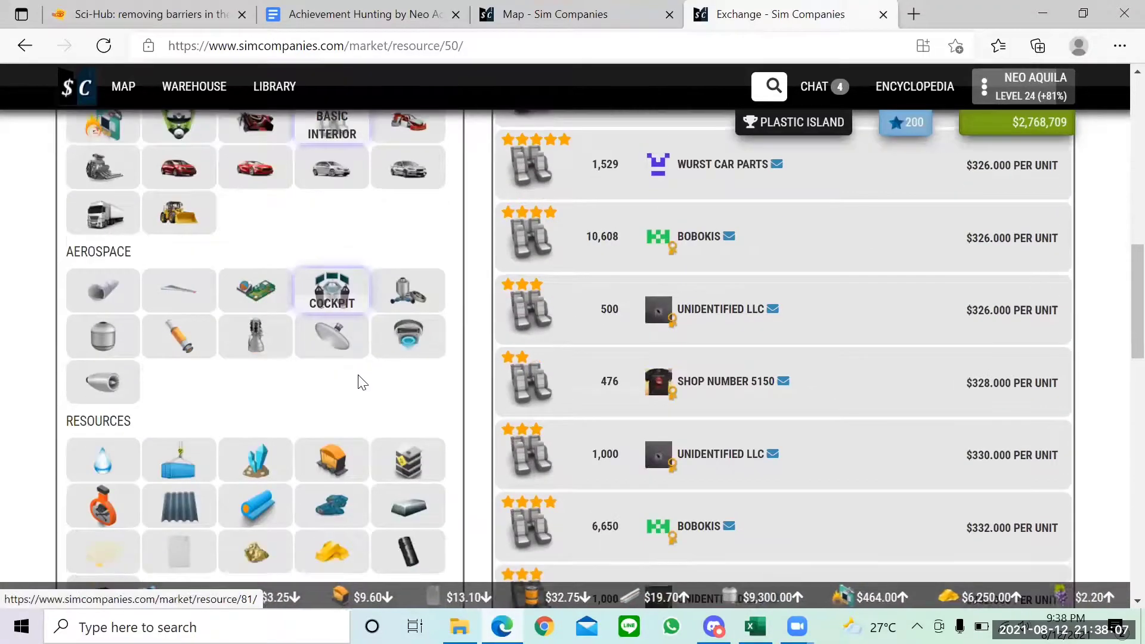
{"action": "scroll", "coordinate": [417, 123], "scroll_direction": "up", "scroll_amount": 1}
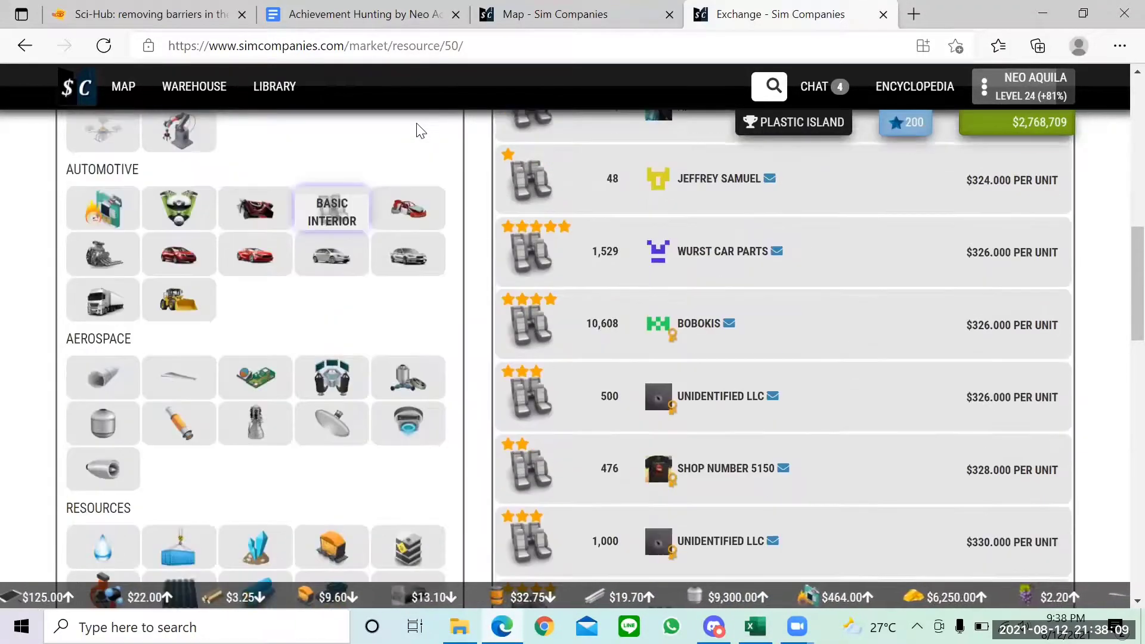
{"action": "left_click", "coordinate": [414, 194]}
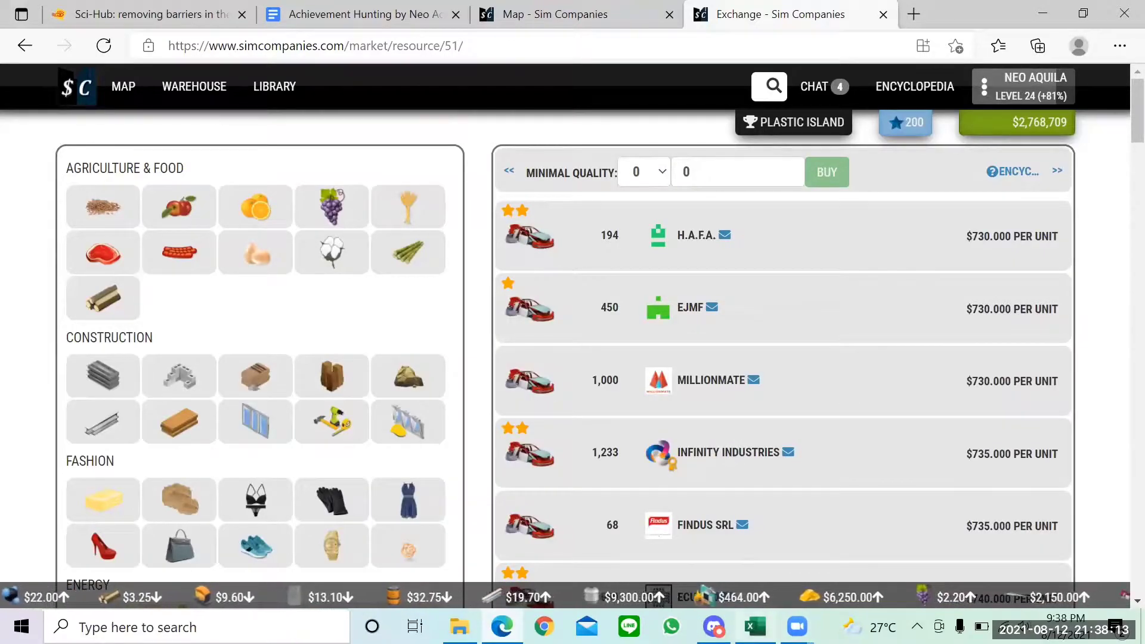
{"action": "mouse_move", "coordinate": [756, 626]}
{"action": "left_click", "coordinate": [728, 563]}
{"action": "type", "text": "7"}
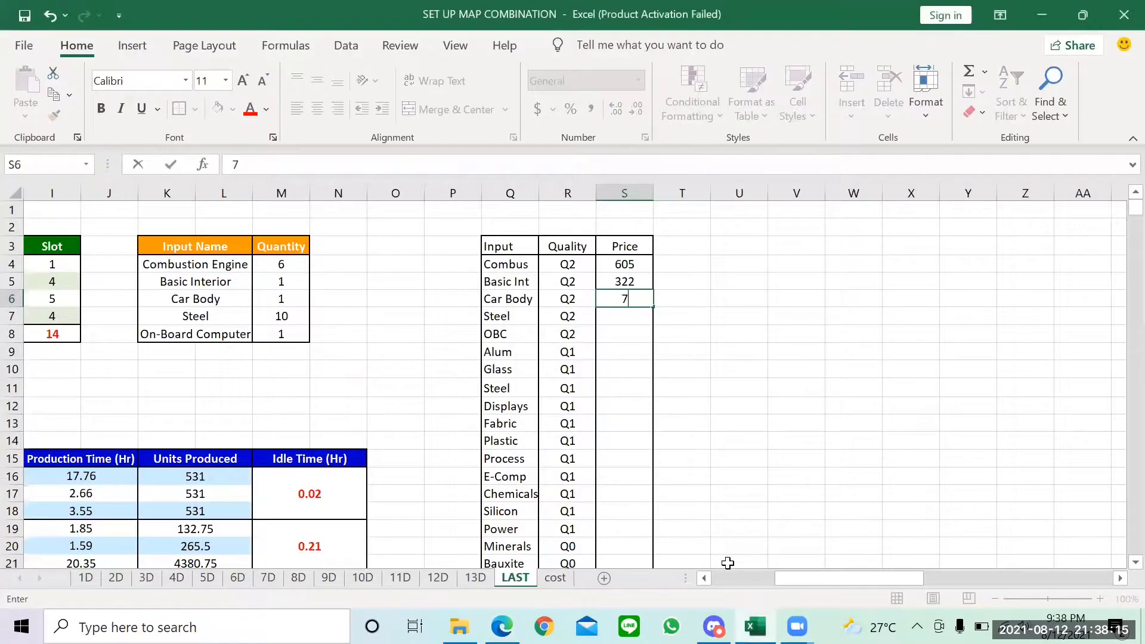
{"action": "key", "text": "Return"}
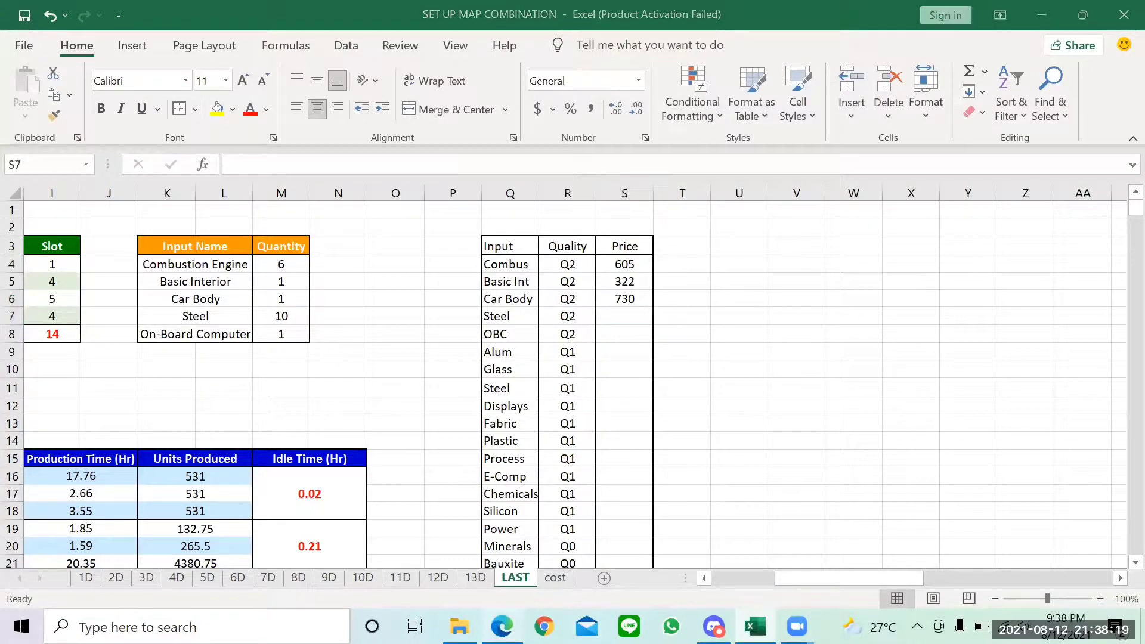
Switch to the Sim Companies Exchange page in Edge and examine the steel offers for the Q1 and Q2 prices.
{"action": "key", "text": "alt+Tab"}
{"action": "scroll", "coordinate": [401, 349], "scroll_direction": "down", "scroll_amount": 10}
{"action": "scroll", "coordinate": [401, 356], "scroll_direction": "down", "scroll_amount": 3}
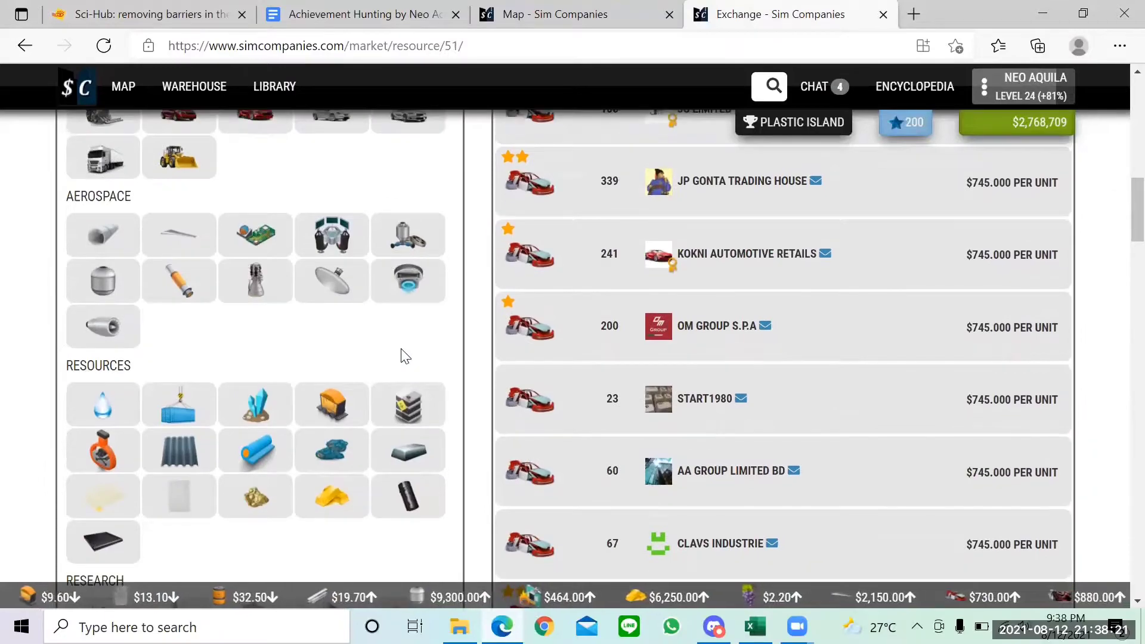
{"action": "left_click", "coordinate": [408, 451]}
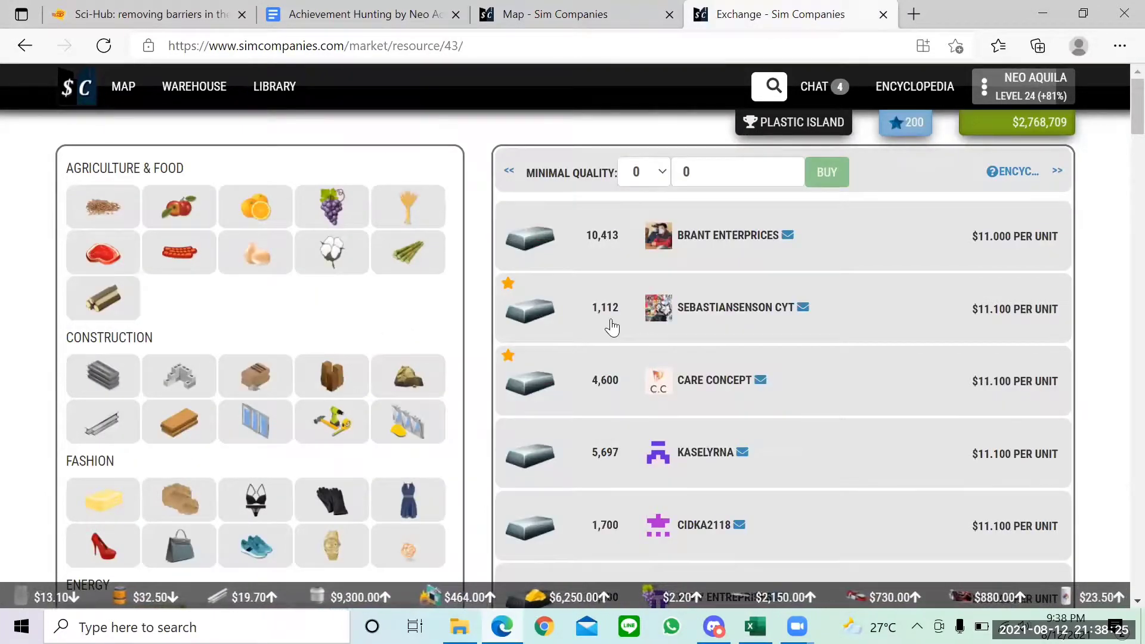
{"action": "scroll", "coordinate": [615, 327], "scroll_direction": "down", "scroll_amount": 3}
{"action": "scroll", "coordinate": [612, 327], "scroll_direction": "down", "scroll_amount": 9}
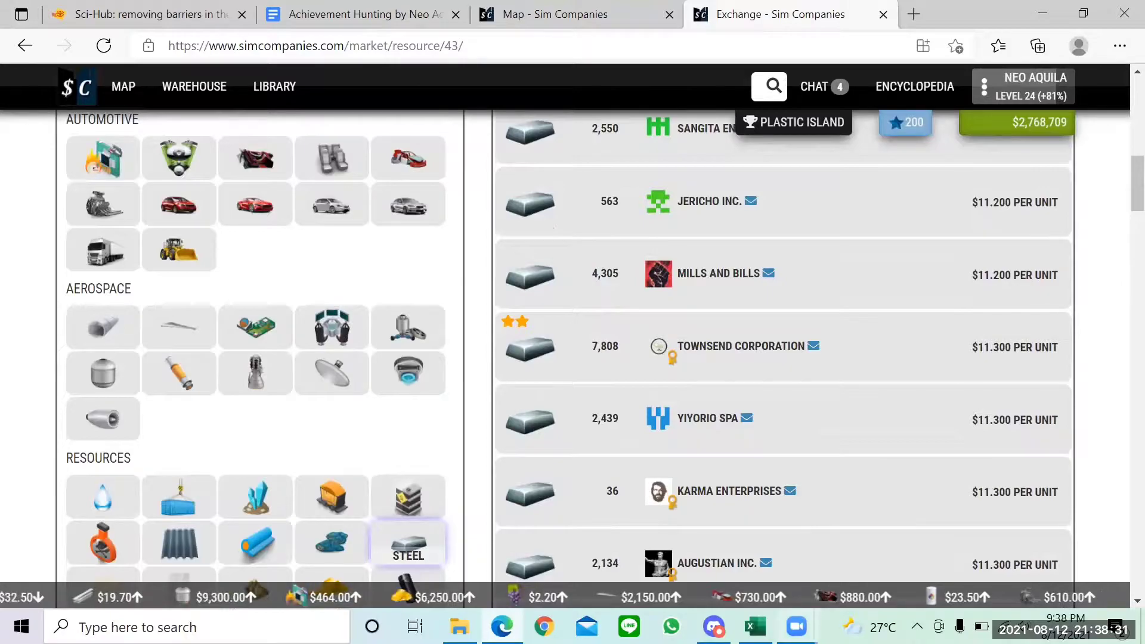
Switch to the Excel workbook, enter 11.3 as the Steel Q2 price in S7 and 11.1 as the Steel Q1 price in S11, and select S8.
{"action": "mouse_move", "coordinate": [797, 627]}
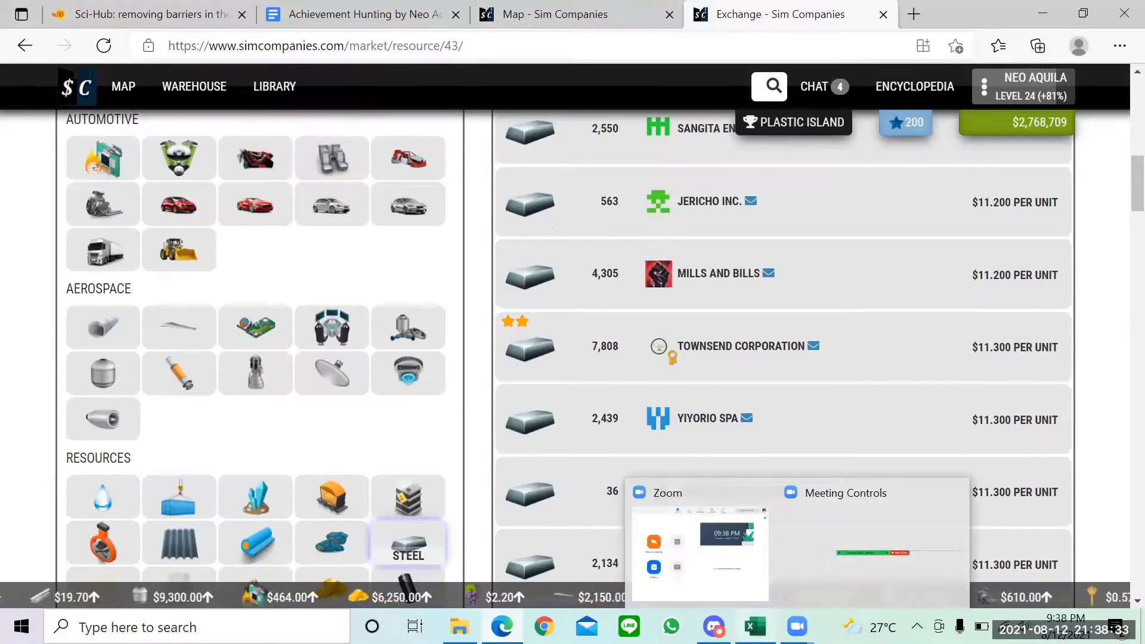
{"action": "mouse_move", "coordinate": [755, 626]}
{"action": "left_click", "coordinate": [733, 545]}
{"action": "type", "text": "11."}
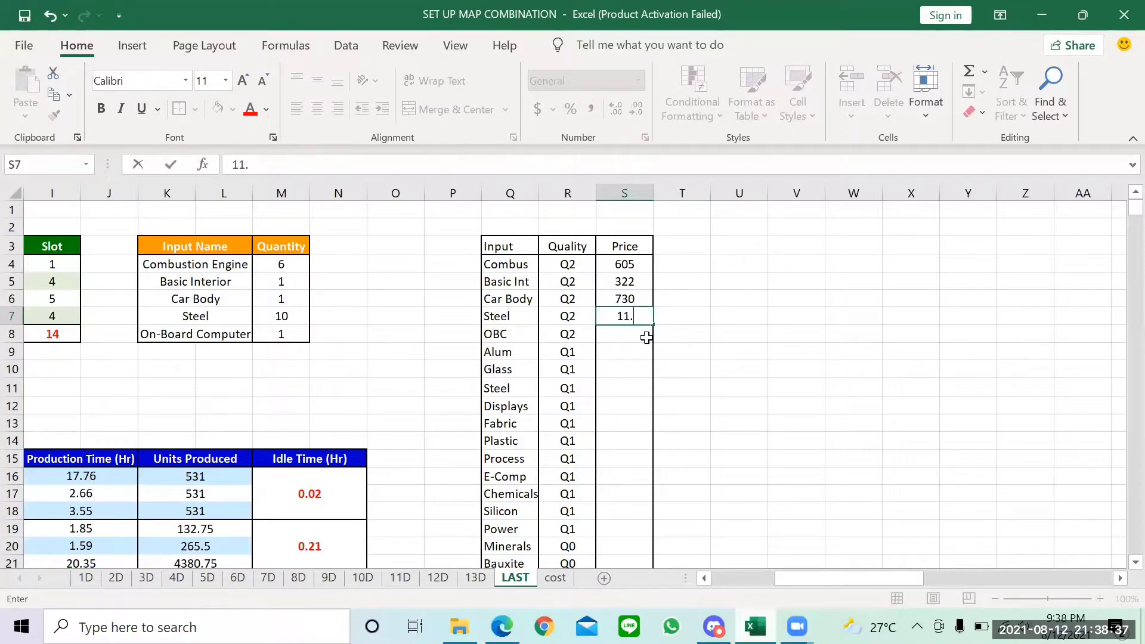
{"action": "key", "text": "Return"}
{"action": "key", "text": "Return"}
{"action": "key", "text": "Return"}
{"action": "key", "text": "Return"}
{"action": "type", "text": "11.1"}
{"action": "left_click", "coordinate": [646, 338]}
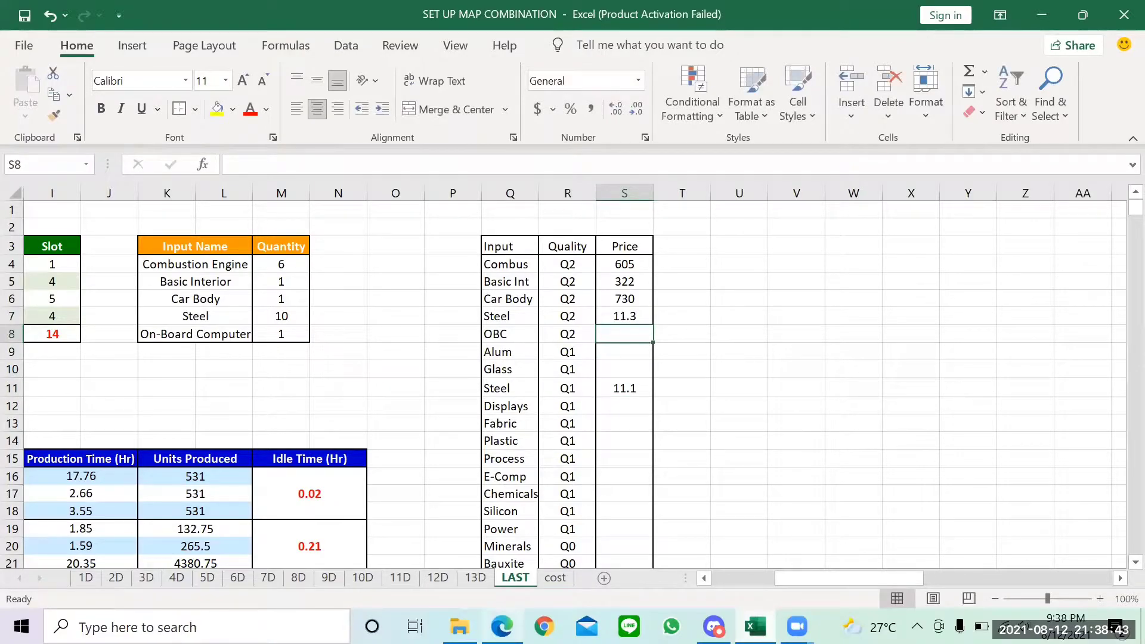
Look up the on-board computer offers on the Sim Companies Exchange and enter 468 as the OBC Q2 price in S8 of the Excel workbook.
{"action": "key", "text": "alt+Tab"}
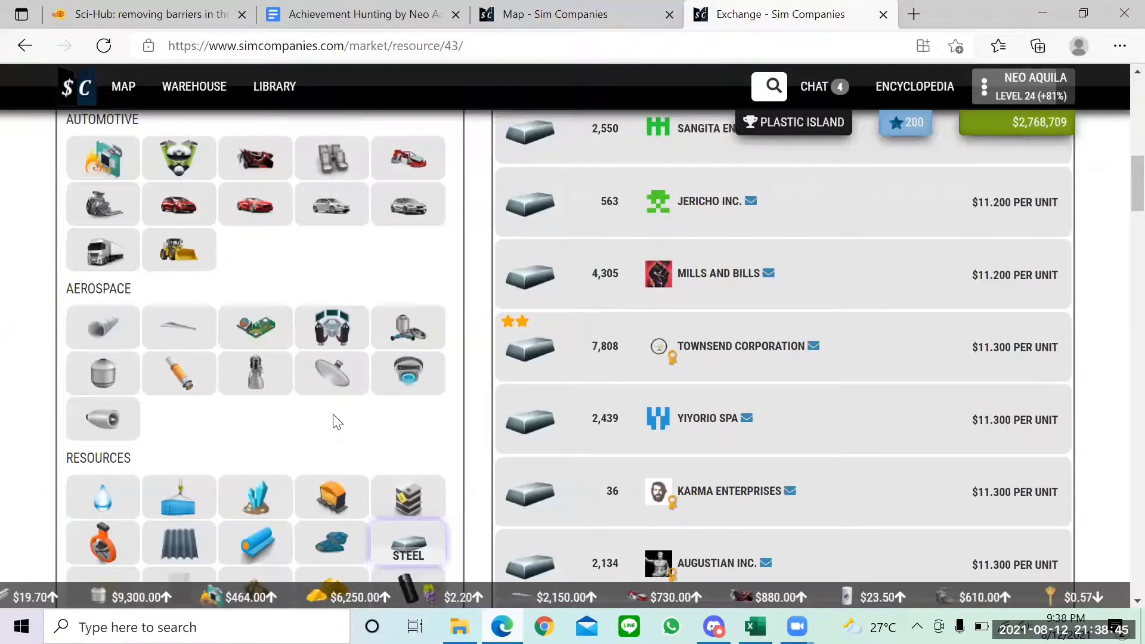
{"action": "scroll", "coordinate": [281, 386], "scroll_direction": "down", "scroll_amount": 3}
{"action": "scroll", "coordinate": [80, 173], "scroll_direction": "up", "scroll_amount": 3}
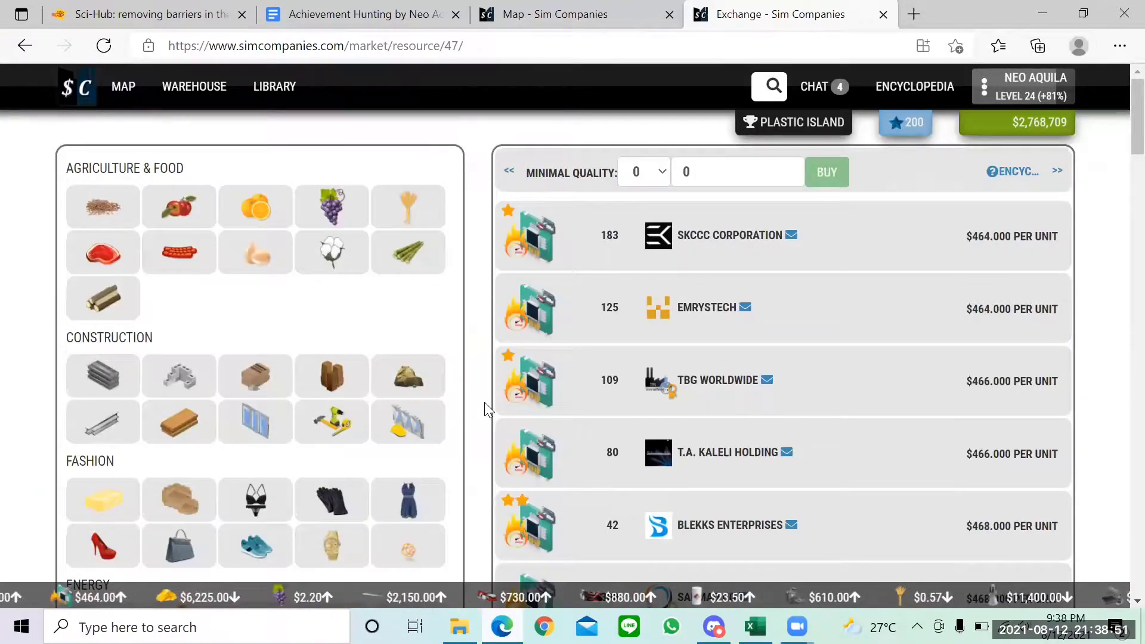
{"action": "scroll", "coordinate": [484, 402], "scroll_direction": "down", "scroll_amount": 3}
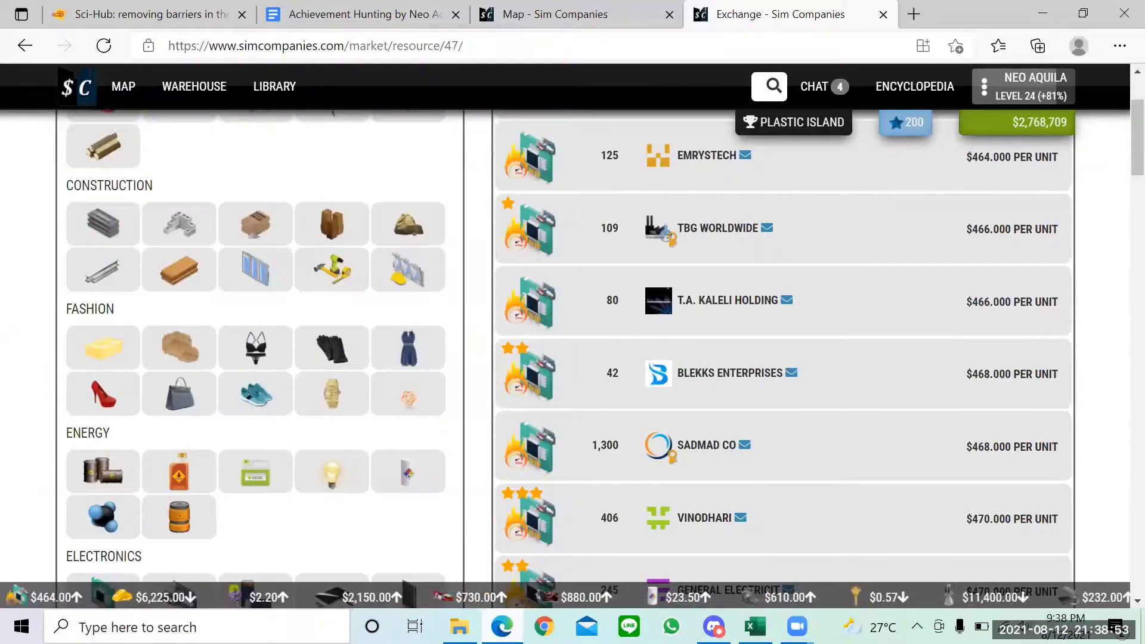
{"action": "key", "text": "alt+Tab"}
{"action": "type", "text": "4"}
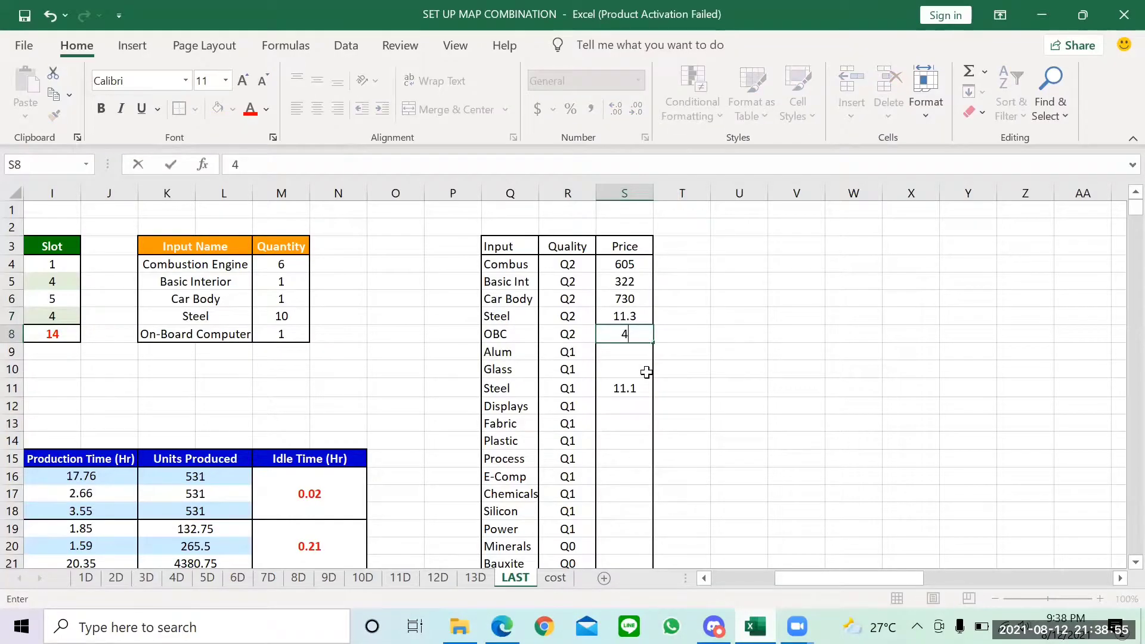
{"action": "key", "text": "Return"}
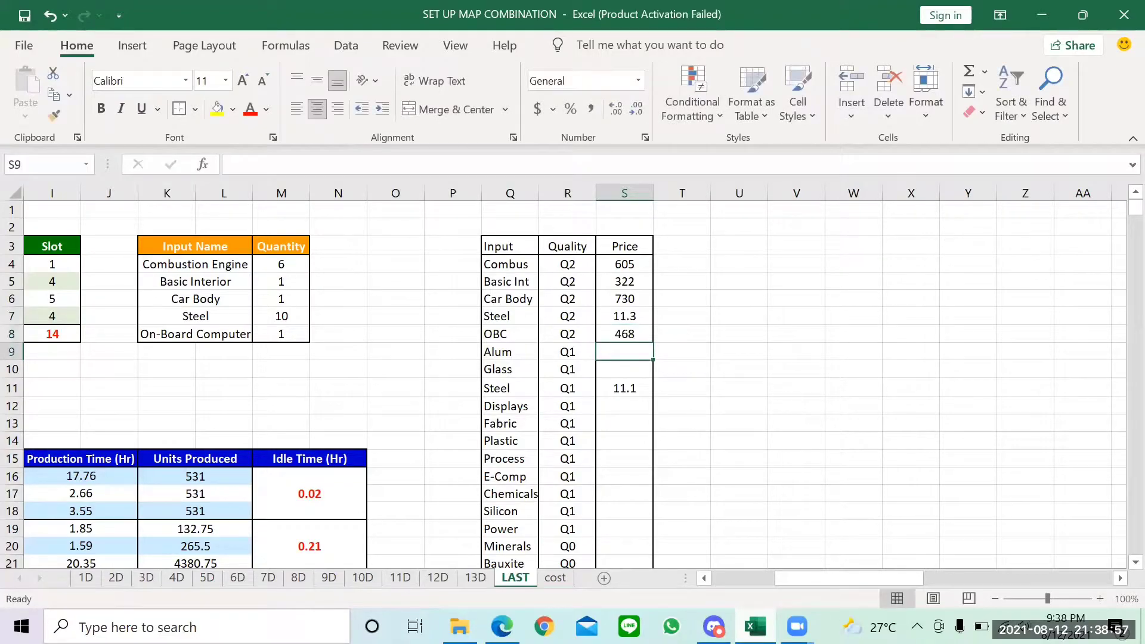
Look up the aluminium offers on the Sim Companies Exchange and enter 19.3 as the Alum Q1 price in S9 of the Excel workbook.
{"action": "key", "text": "alt+Tab"}
{"action": "scroll", "coordinate": [294, 401], "scroll_direction": "down", "scroll_amount": 7}
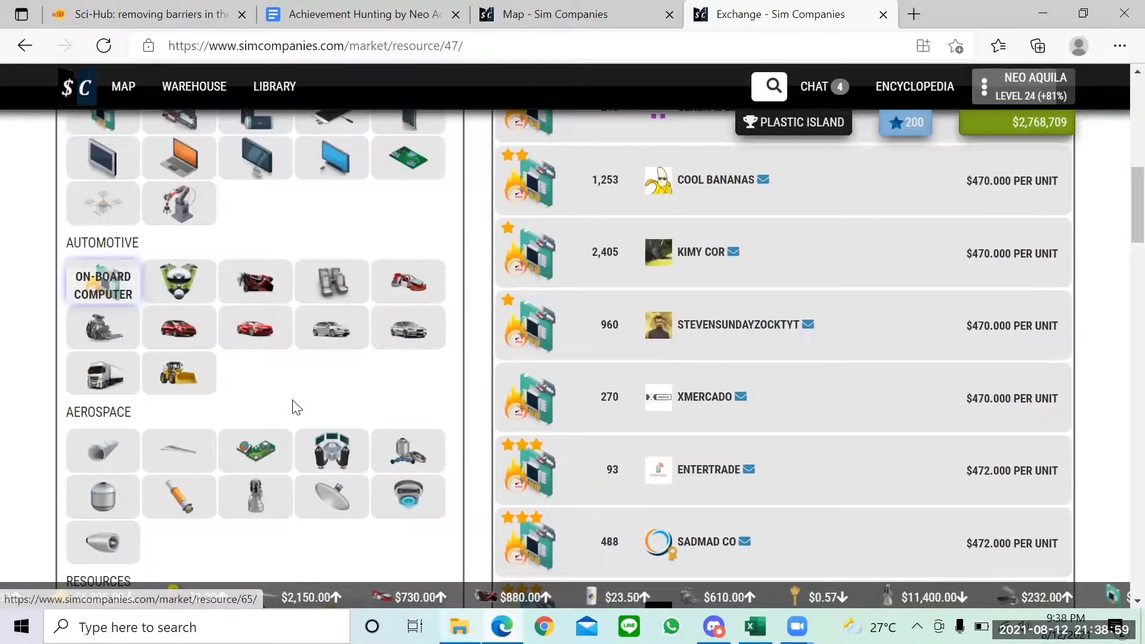
{"action": "scroll", "coordinate": [289, 451], "scroll_direction": "down", "scroll_amount": 1}
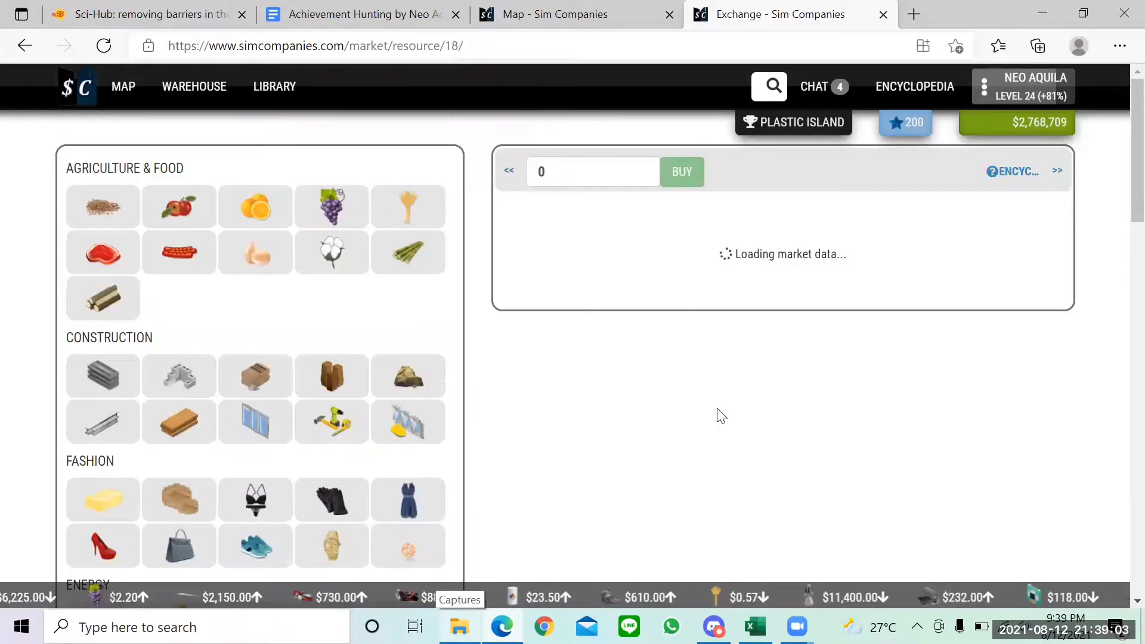
{"action": "scroll", "coordinate": [718, 415], "scroll_direction": "down", "scroll_amount": 3}
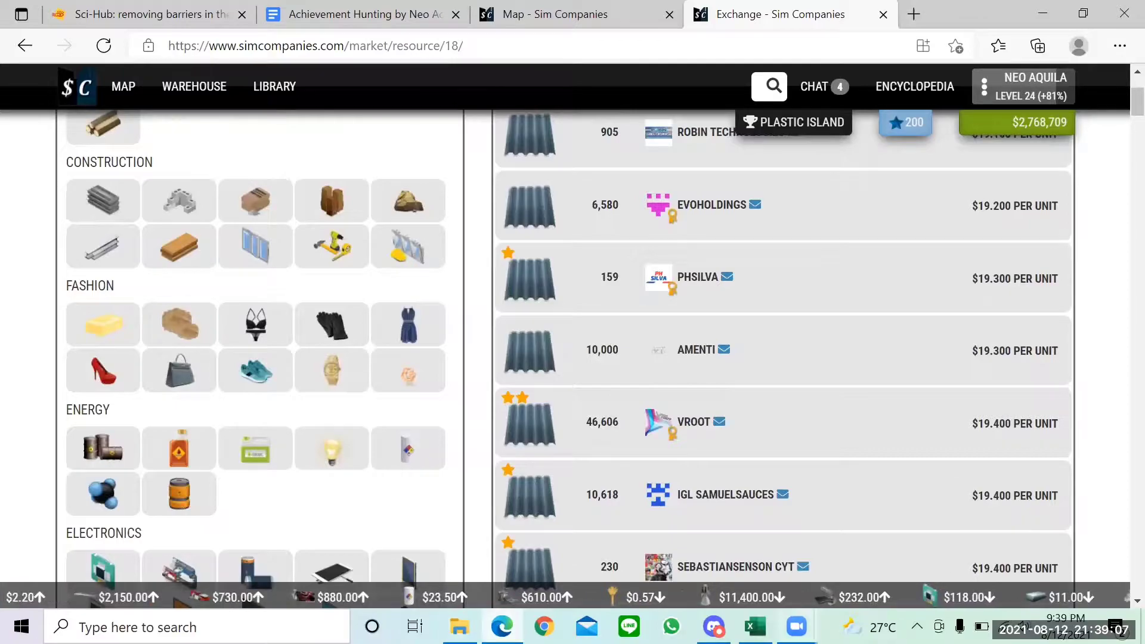
{"action": "key", "text": "alt+Tab"}
{"action": "type", "text": "19.3"}
{"action": "key", "text": "Return"}
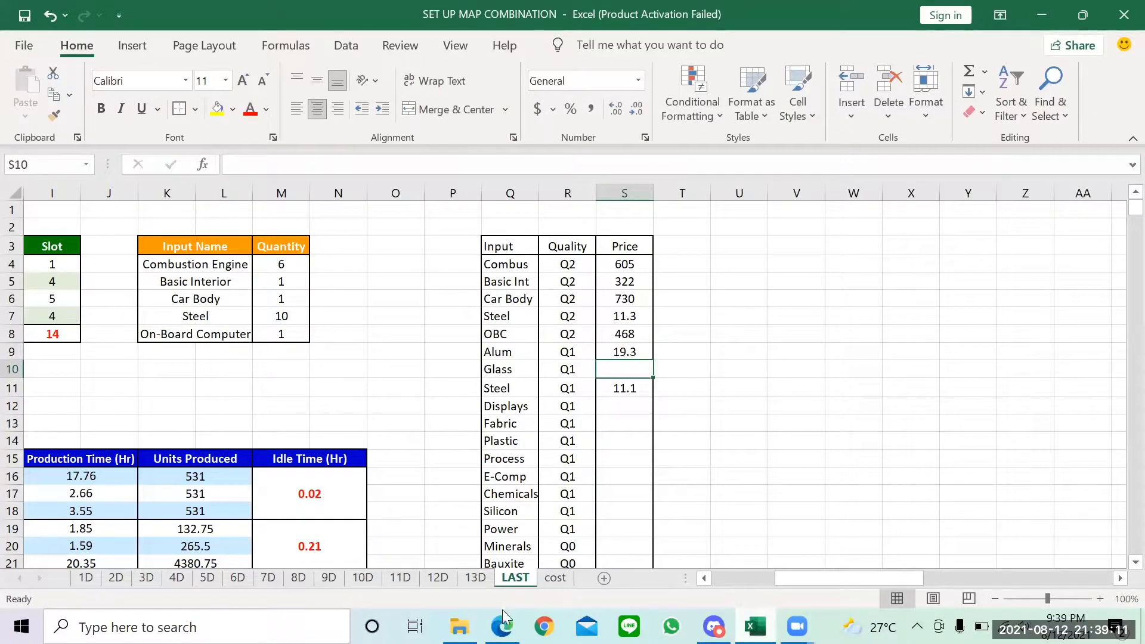
Look up the glass offers on the Sim Companies Exchange and enter 13.3 as the Glass Q1 price in S10 of the Excel workbook.
{"action": "key", "text": "alt+Tab"}
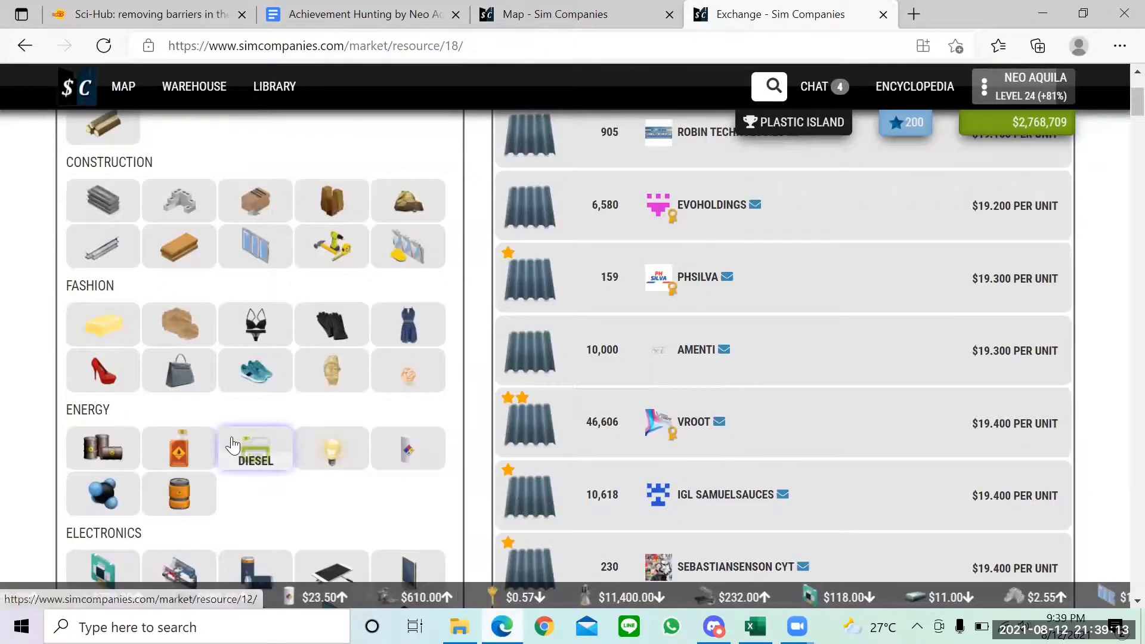
{"action": "scroll", "coordinate": [232, 446], "scroll_direction": "down", "scroll_amount": 3}
{"action": "scroll", "coordinate": [233, 446], "scroll_direction": "down", "scroll_amount": 3}
{"action": "scroll", "coordinate": [226, 444], "scroll_direction": "down", "scroll_amount": 7}
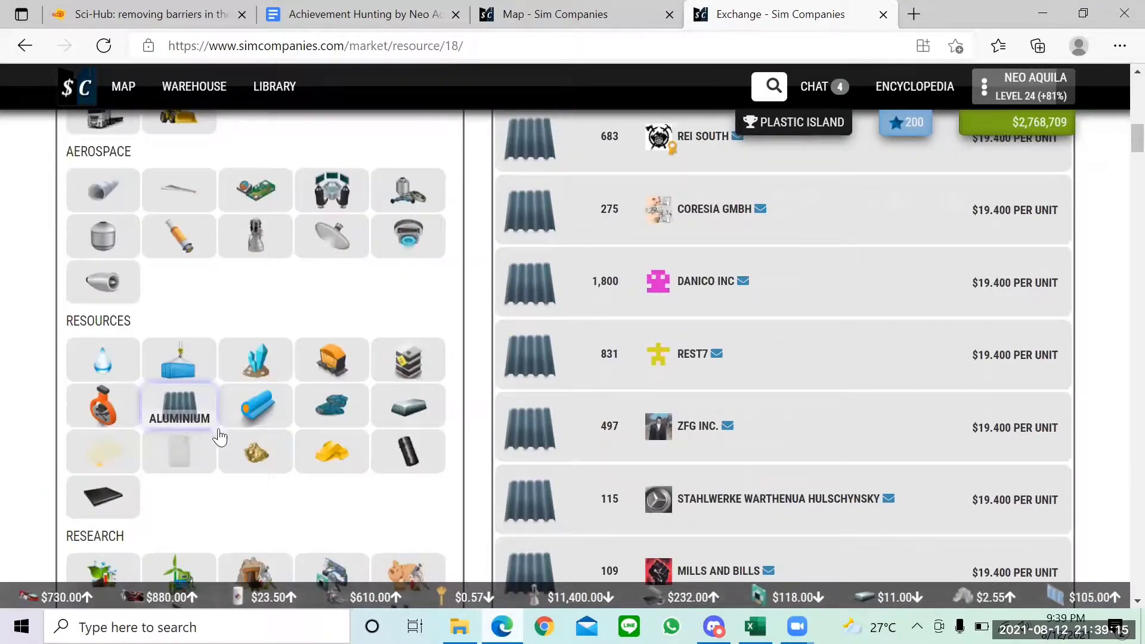
{"action": "left_click", "coordinate": [182, 452]}
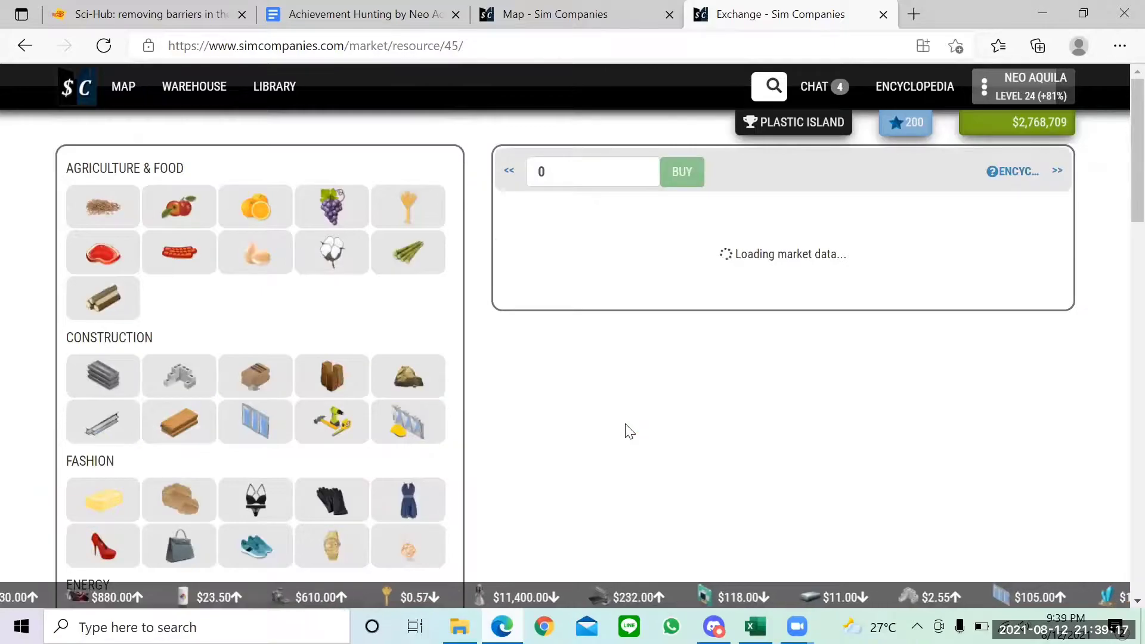
{"action": "scroll", "coordinate": [618, 456], "scroll_direction": "down", "scroll_amount": 2}
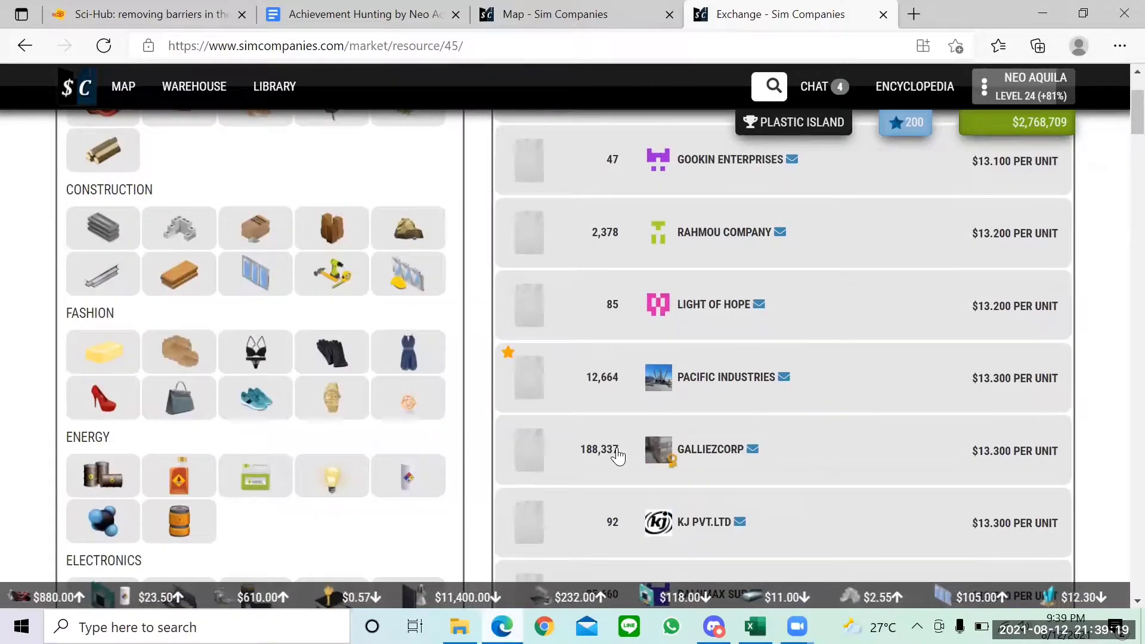
{"action": "mouse_move", "coordinate": [754, 625]}
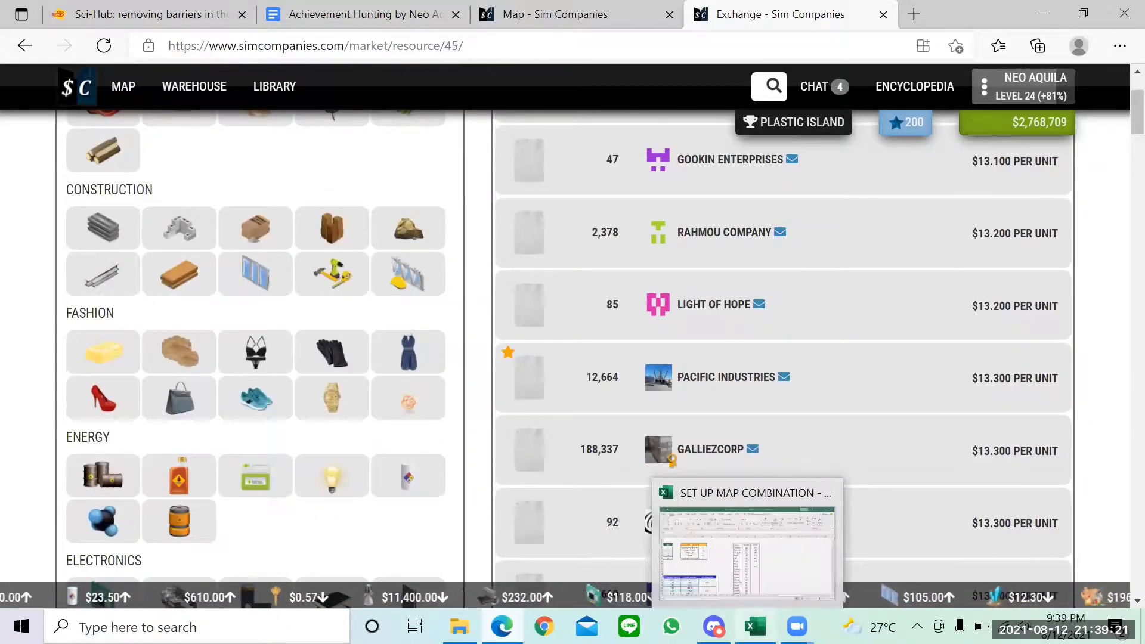
{"action": "left_click", "coordinate": [759, 577]}
{"action": "type", "text": "13."}
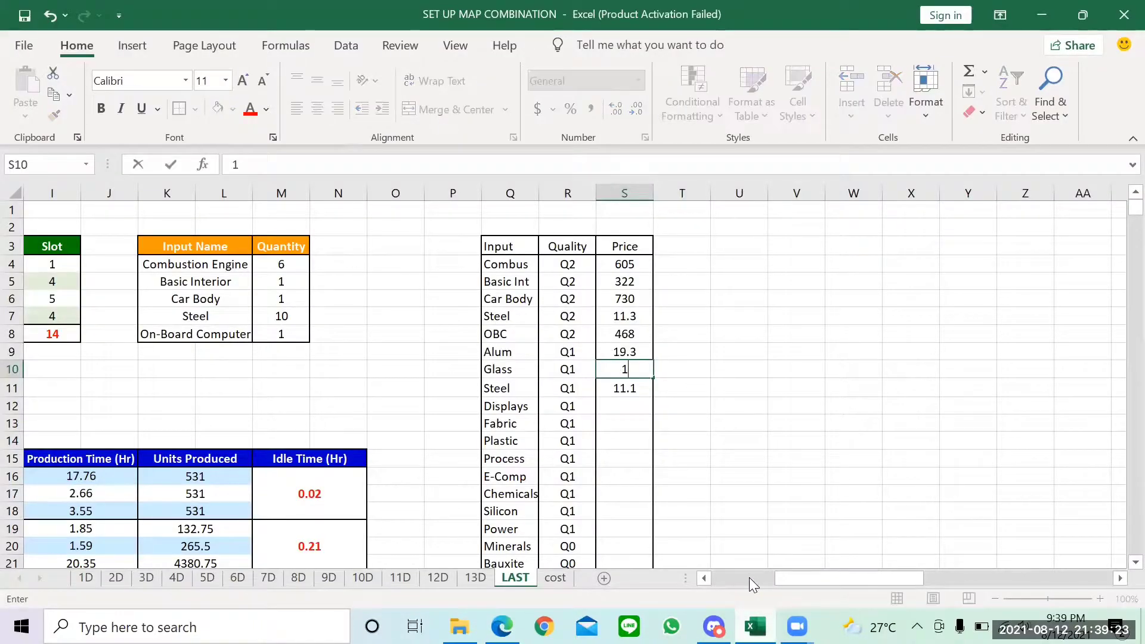
{"action": "key", "text": "Return"}
{"action": "key", "text": "Return"}
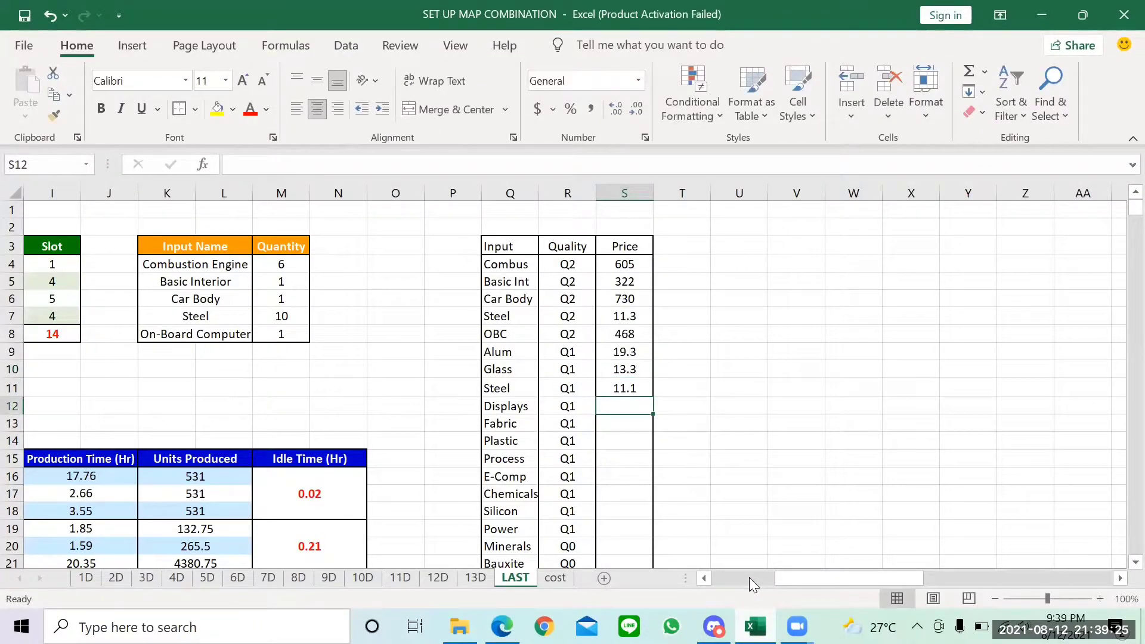
Look up the displays offers on the Sim Companies Exchange and enter 127 as the Displays Q1 price in S12 of the Excel workbook.
{"action": "mouse_move", "coordinate": [502, 627]}
{"action": "left_click", "coordinate": [503, 516]}
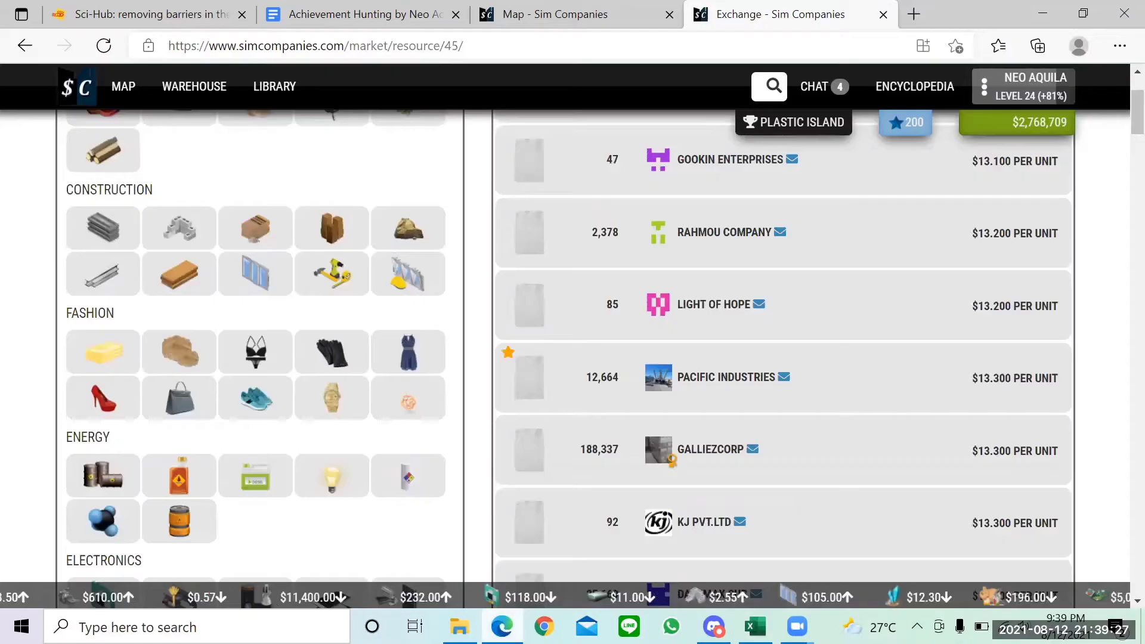
{"action": "scroll", "coordinate": [303, 392], "scroll_direction": "up", "scroll_amount": 2}
{"action": "scroll", "coordinate": [303, 393], "scroll_direction": "down", "scroll_amount": 8}
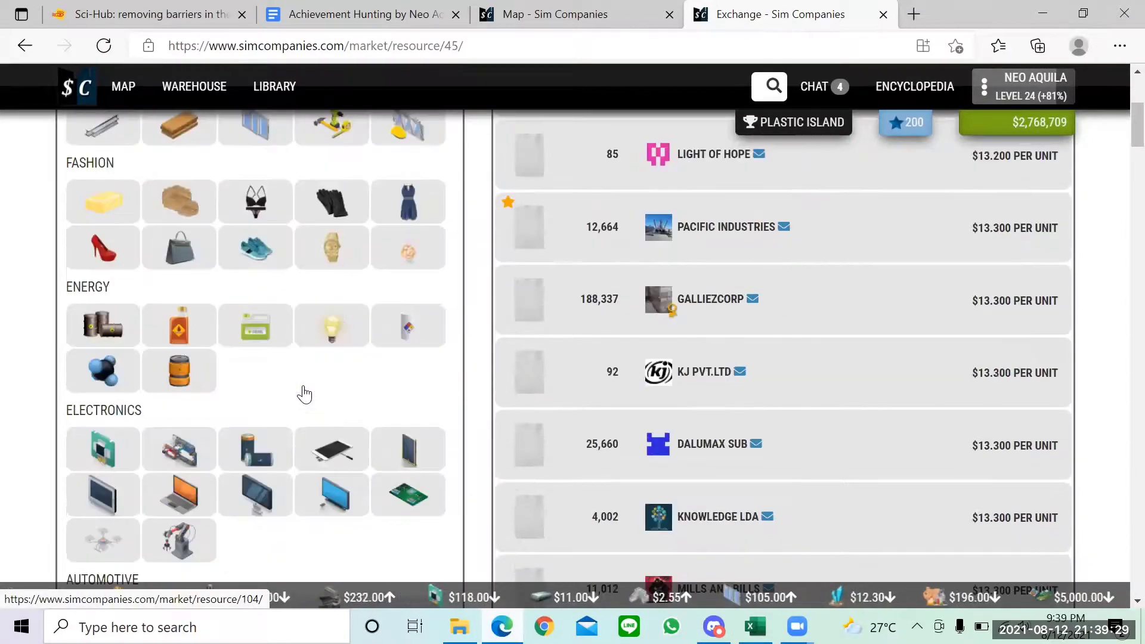
{"action": "left_click", "coordinate": [332, 198]}
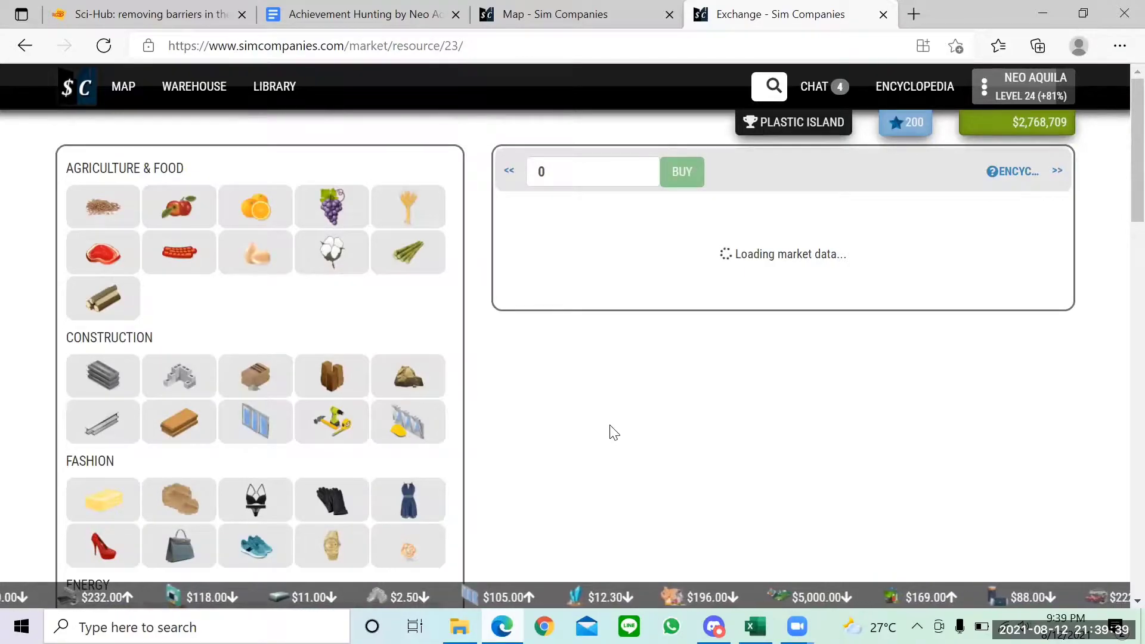
{"action": "scroll", "coordinate": [611, 434], "scroll_direction": "down", "scroll_amount": 2}
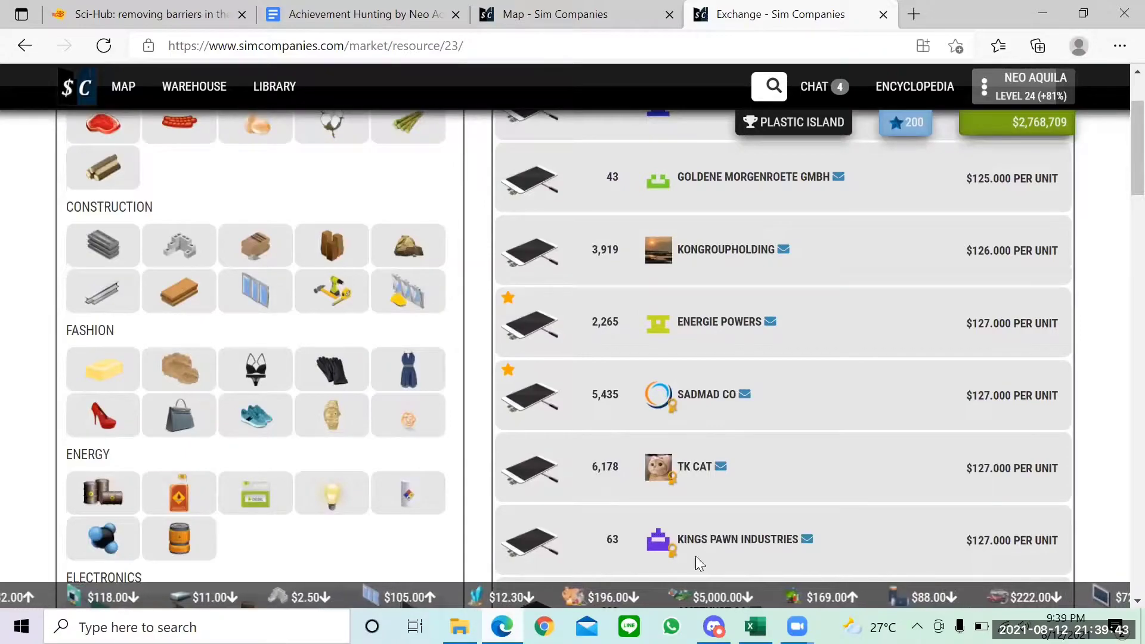
{"action": "key", "text": "alt+Tab"}
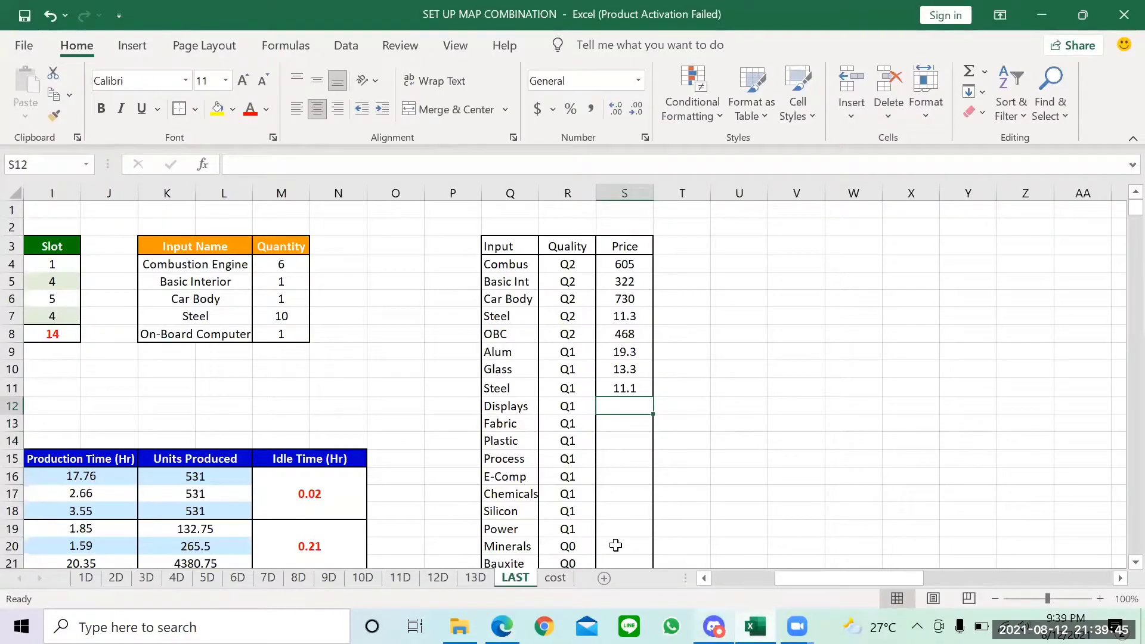
{"action": "type", "text": "127"}
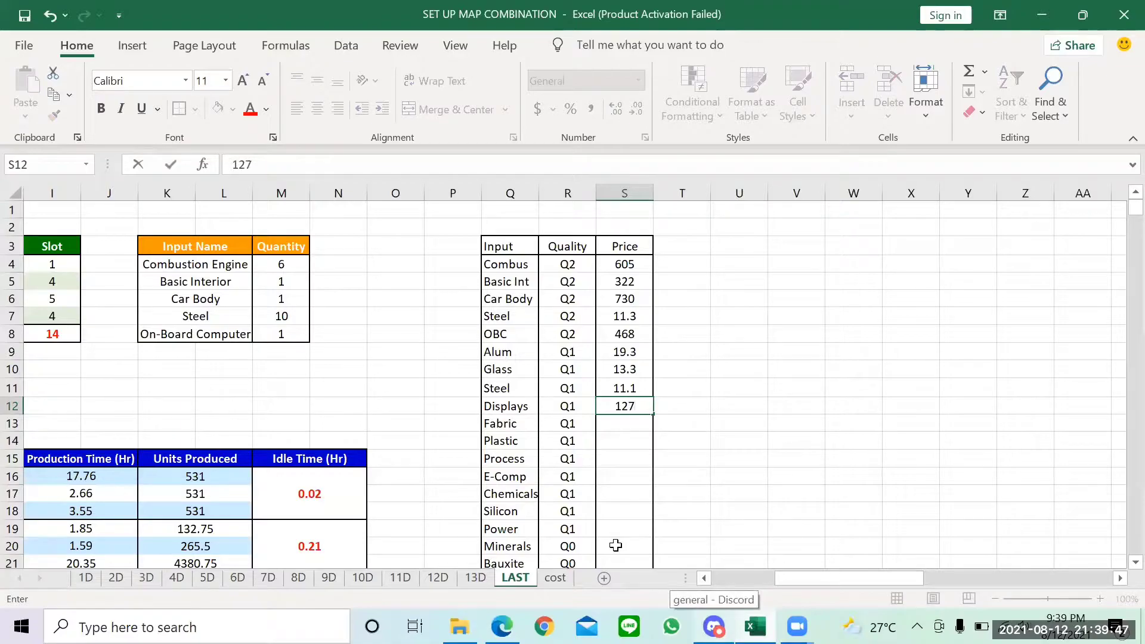
{"action": "key", "text": "Return"}
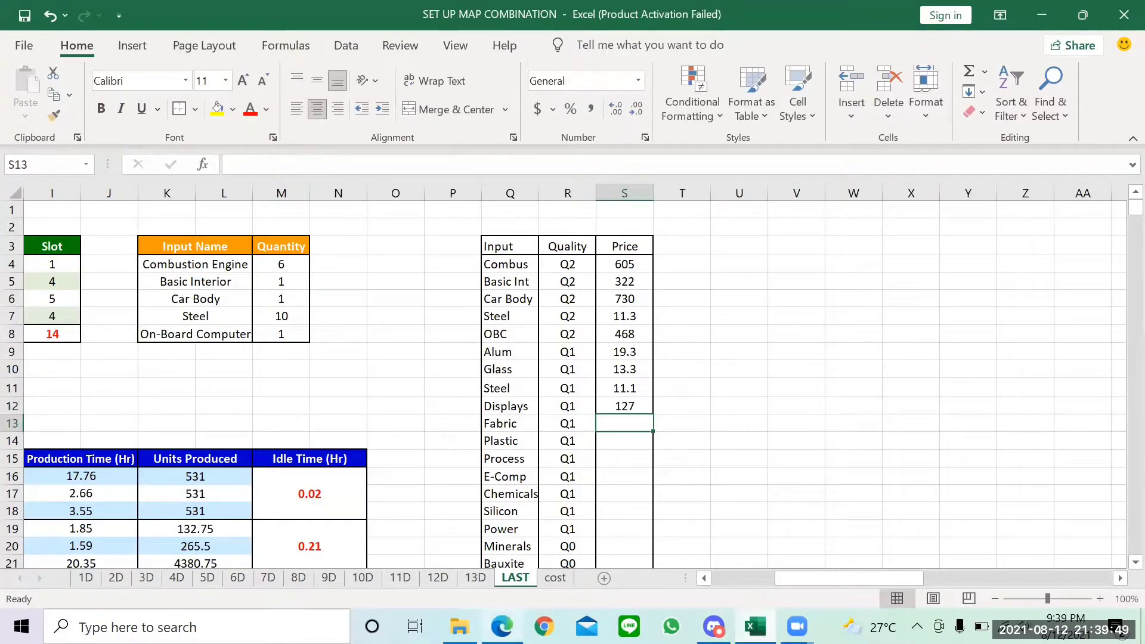
Look up the fabric offers on the Sim Companies Exchange and enter 3.8 as the Fabric Q1 price in S13 of the Excel workbook.
{"action": "left_click", "coordinate": [501, 627]}
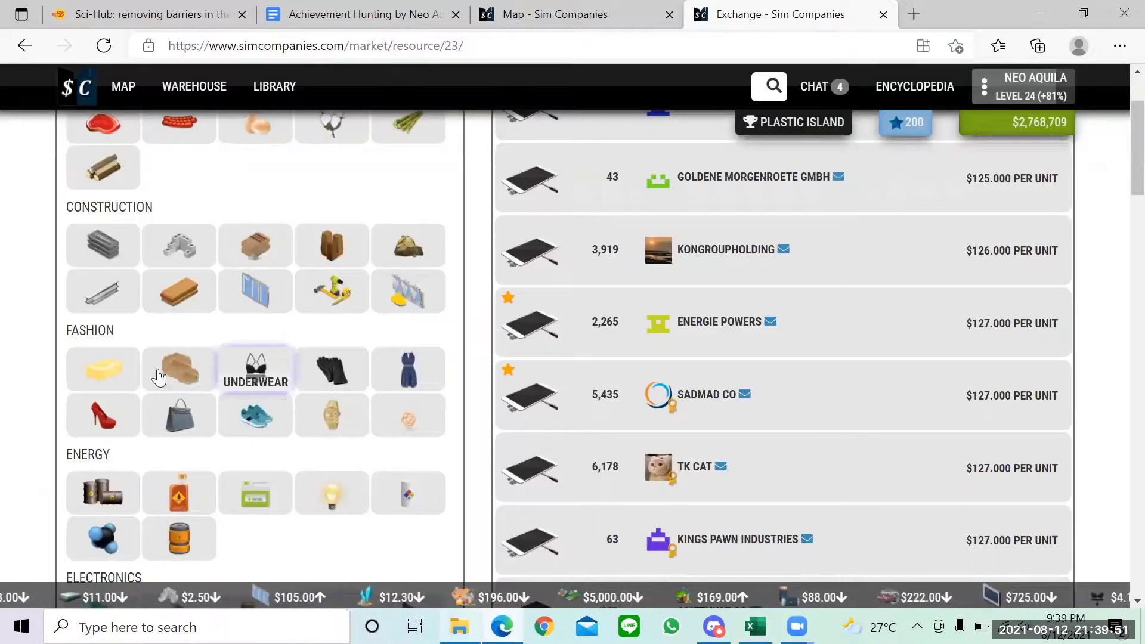
{"action": "left_click", "coordinate": [132, 377]}
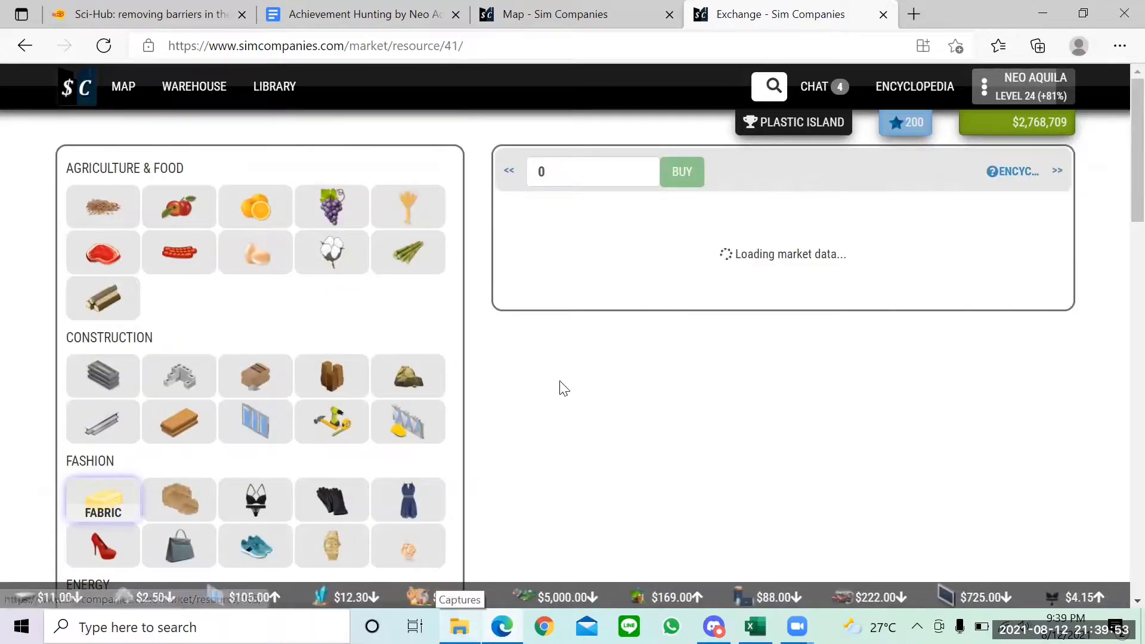
{"action": "scroll", "coordinate": [558, 391], "scroll_direction": "down", "scroll_amount": 1}
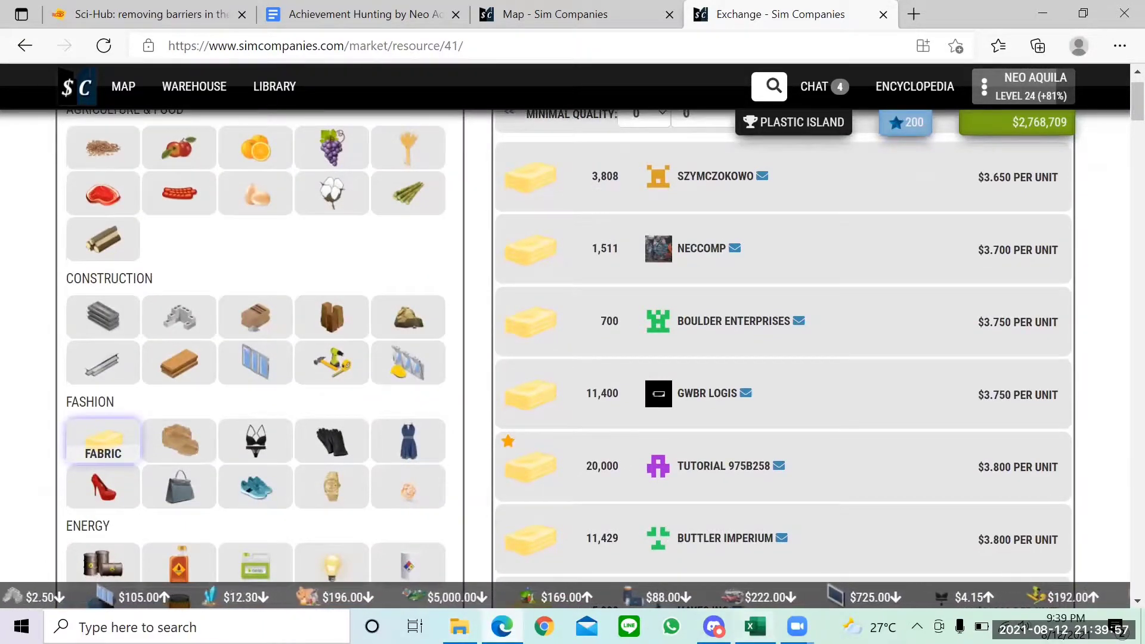
{"action": "key", "text": "alt+Tab"}
{"action": "type", "text": "3"}
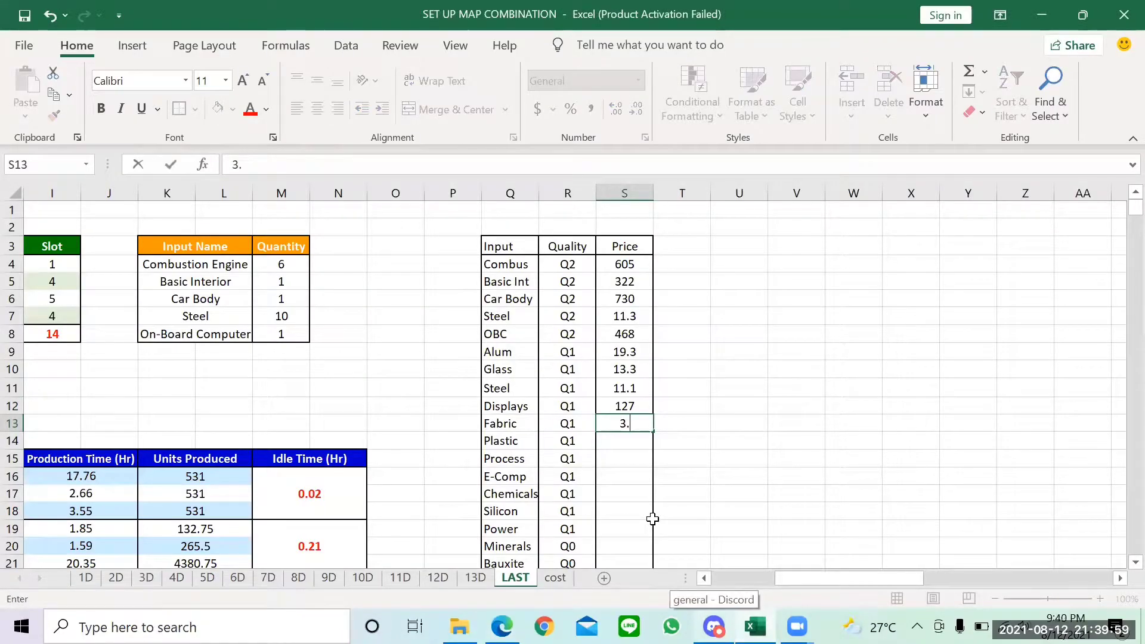
{"action": "key", "text": "Return"}
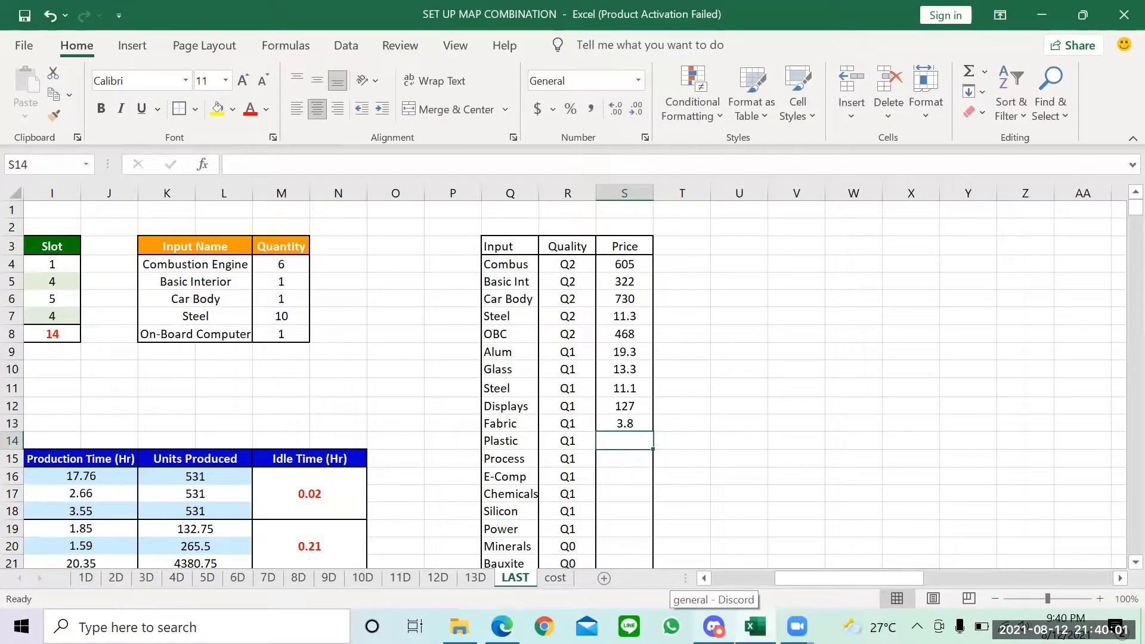
Look up the plastic offers on the Sim Companies Exchange and enter 12.3 as the Plastic Q1 price in S14 of the Excel workbook.
{"action": "left_click", "coordinate": [502, 627]}
{"action": "scroll", "coordinate": [224, 377], "scroll_direction": "down", "scroll_amount": 4}
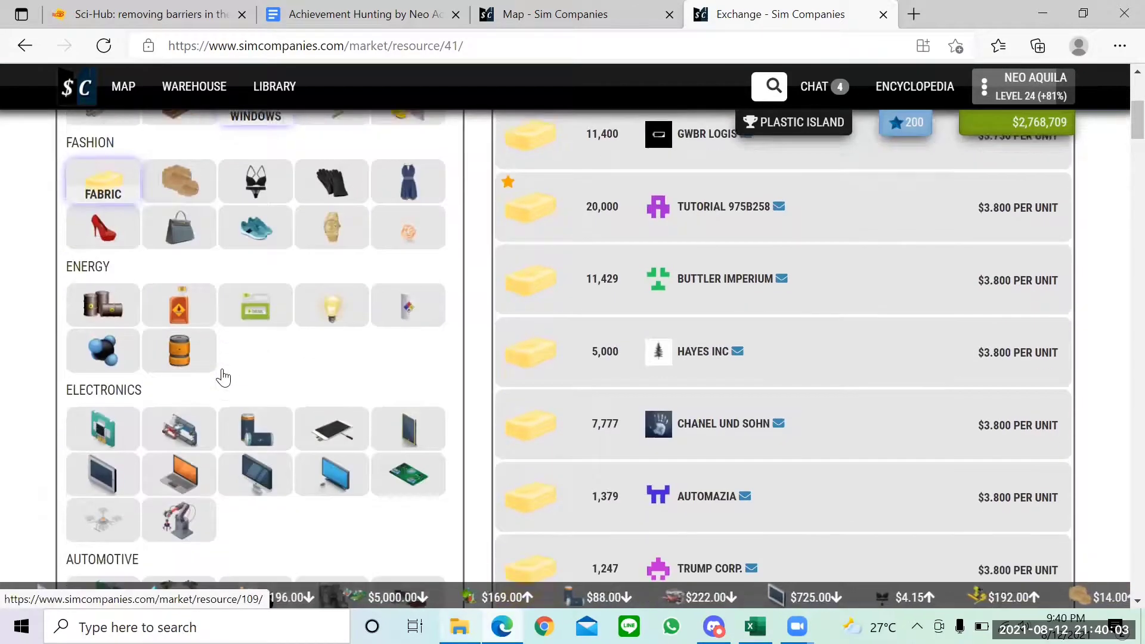
{"action": "scroll", "coordinate": [224, 377], "scroll_direction": "down", "scroll_amount": 7}
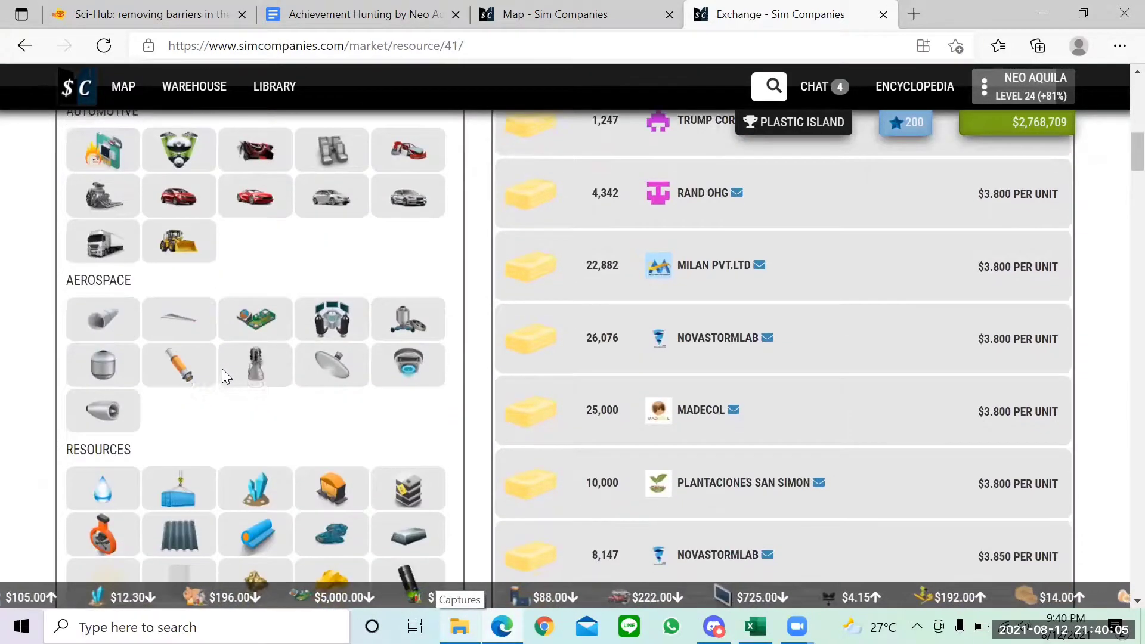
{"action": "scroll", "coordinate": [225, 375], "scroll_direction": "down", "scroll_amount": 1}
{"action": "left_click", "coordinate": [277, 550]}
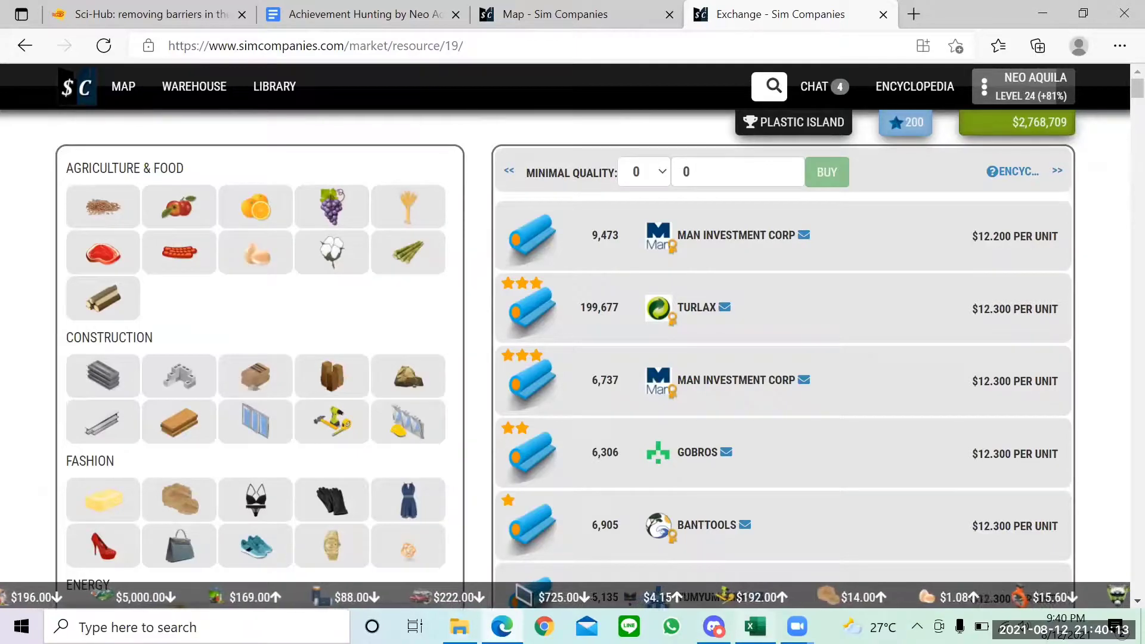
{"action": "key", "text": "alt+Tab"}
{"action": "type", "text": "12.3"}
{"action": "key", "text": "Return"}
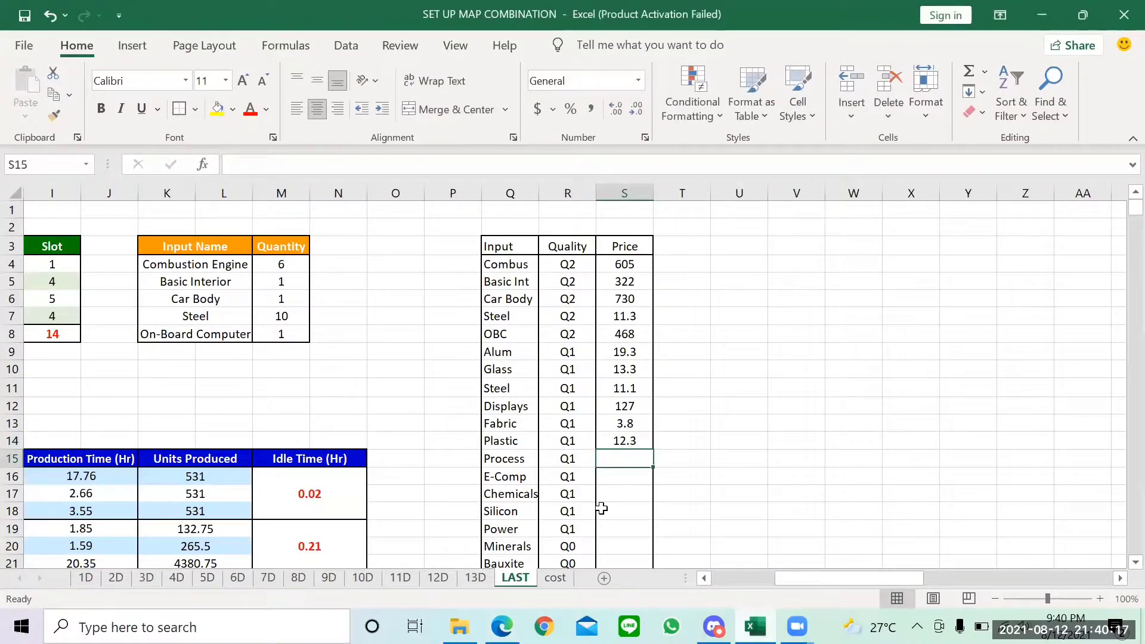
Look up the processors offers on the Sim Companies Exchange and enter 128 as the Process Q1 price in S15 of the Excel workbook.
{"action": "key", "text": "alt+Tab"}
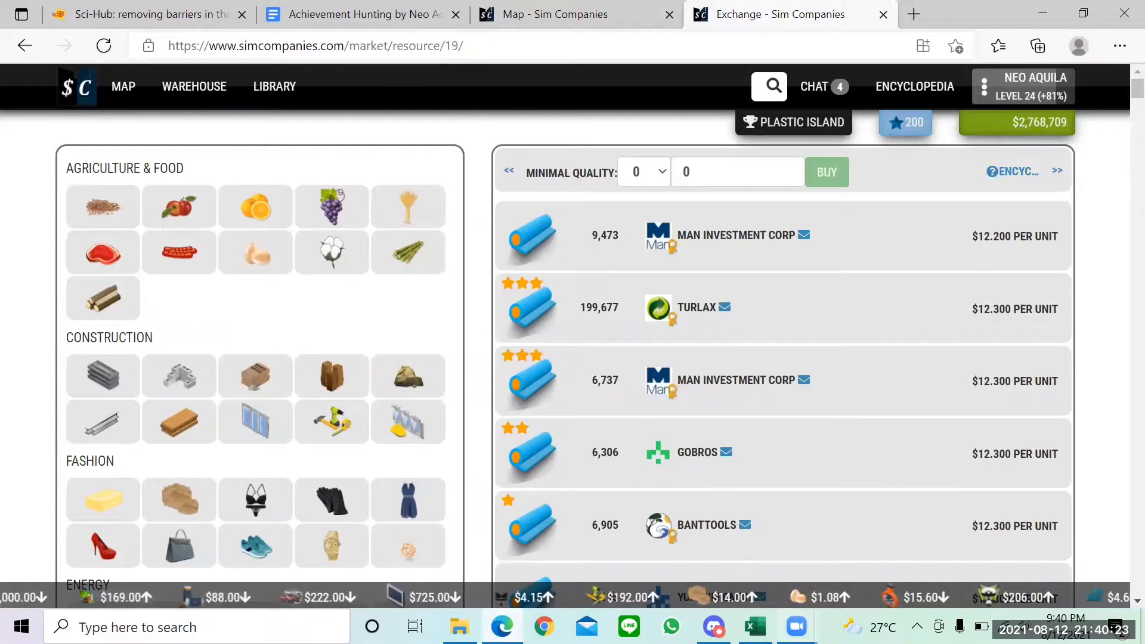
{"action": "left_click", "coordinate": [761, 616]}
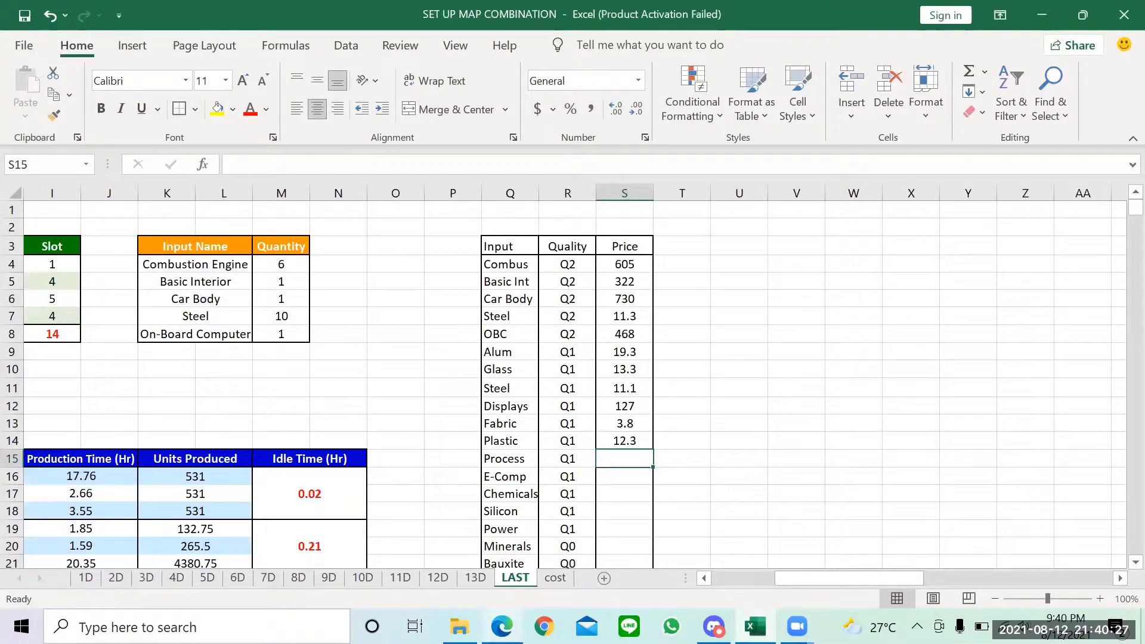
{"action": "key", "text": "alt+Tab"}
{"action": "scroll", "coordinate": [153, 397], "scroll_direction": "down", "scroll_amount": 10}
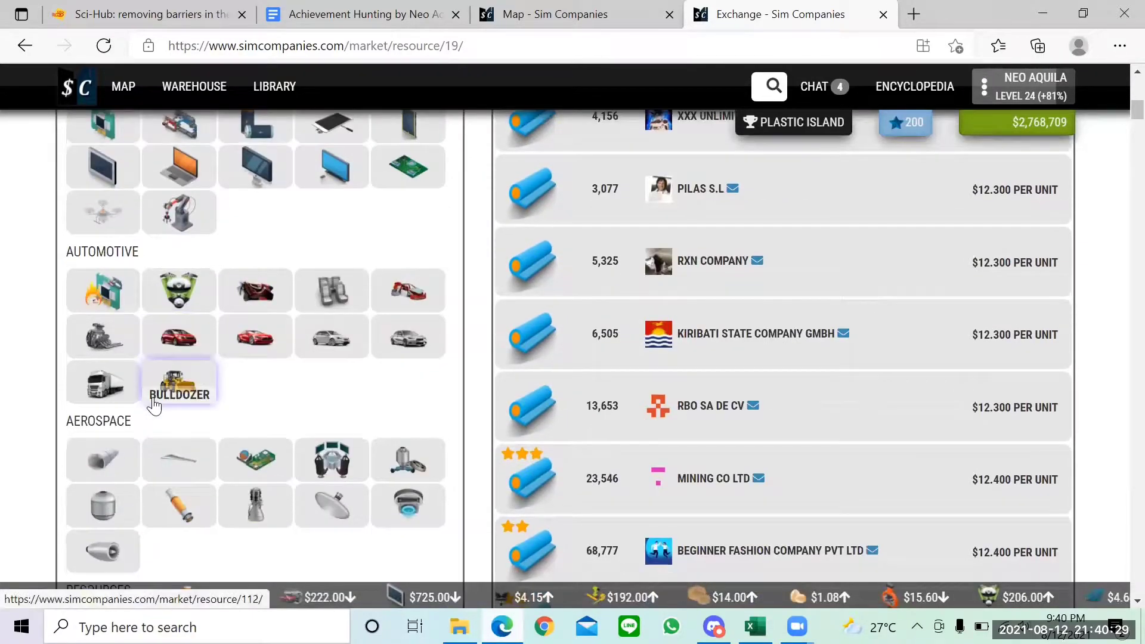
{"action": "scroll", "coordinate": [154, 405], "scroll_direction": "up", "scroll_amount": 3}
{"action": "left_click", "coordinate": [114, 277]}
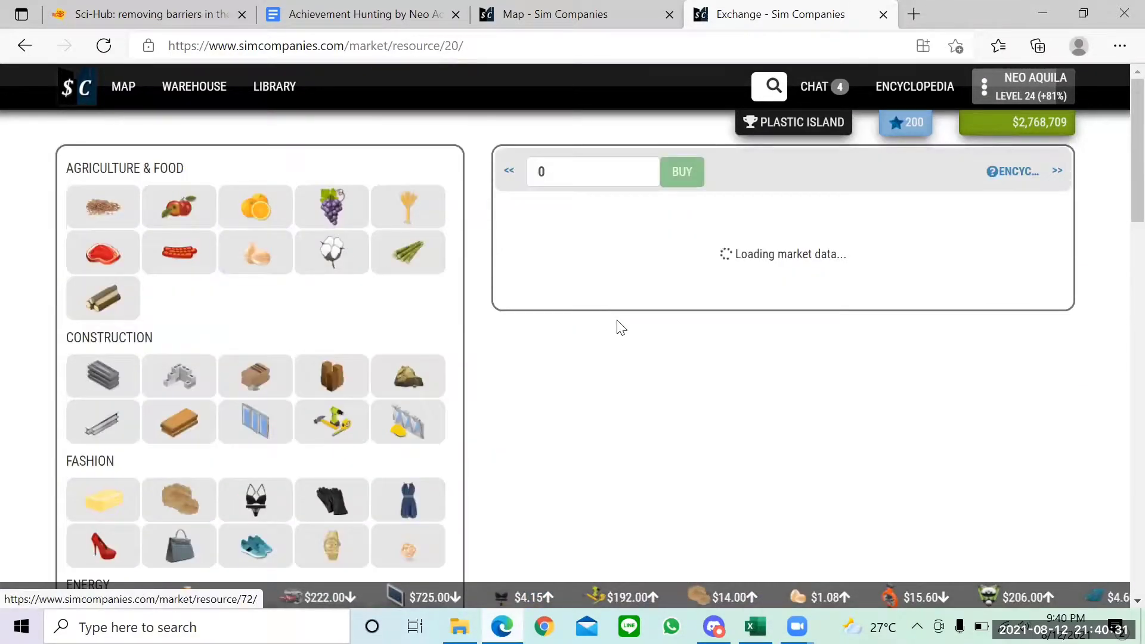
{"action": "scroll", "coordinate": [650, 385], "scroll_direction": "down", "scroll_amount": 3}
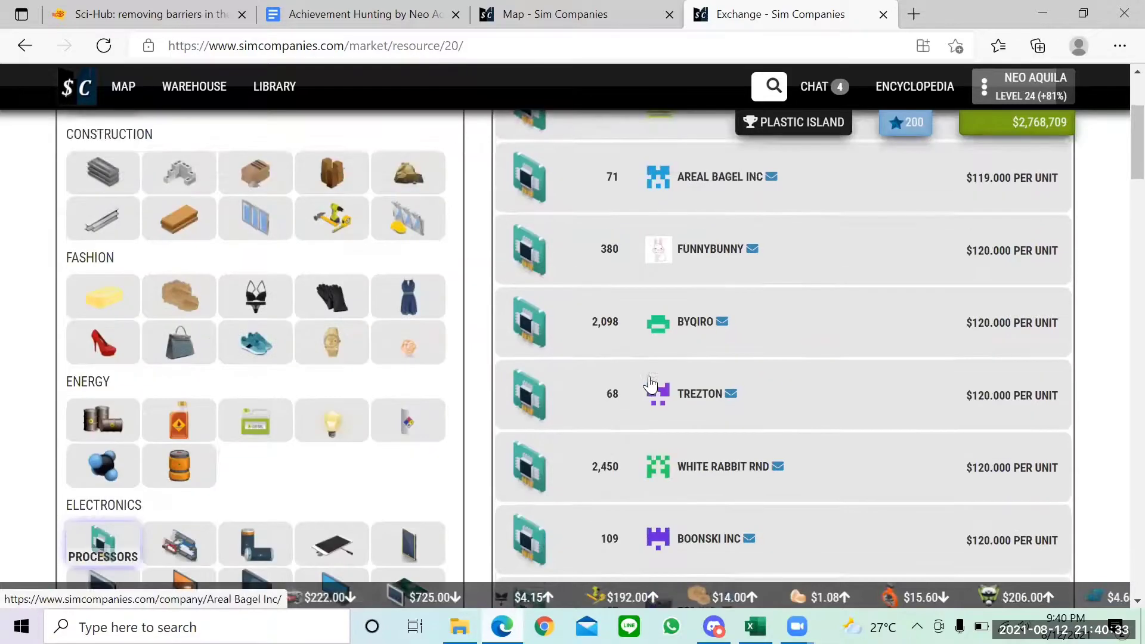
{"action": "scroll", "coordinate": [650, 384], "scroll_direction": "down", "scroll_amount": 12}
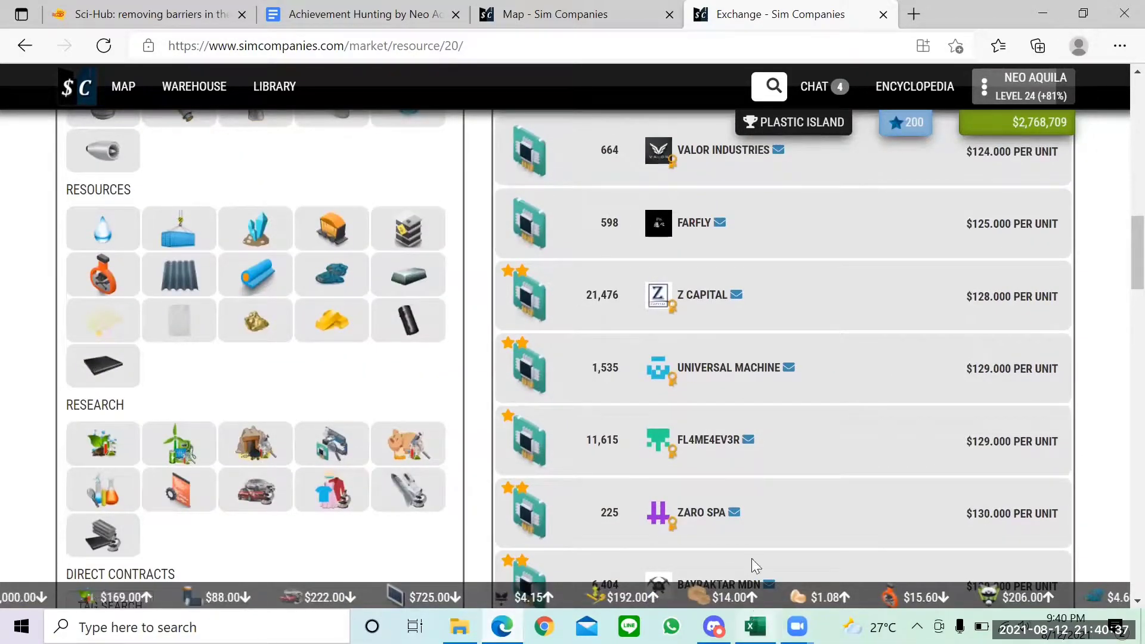
{"action": "key", "text": "alt+Tab"}
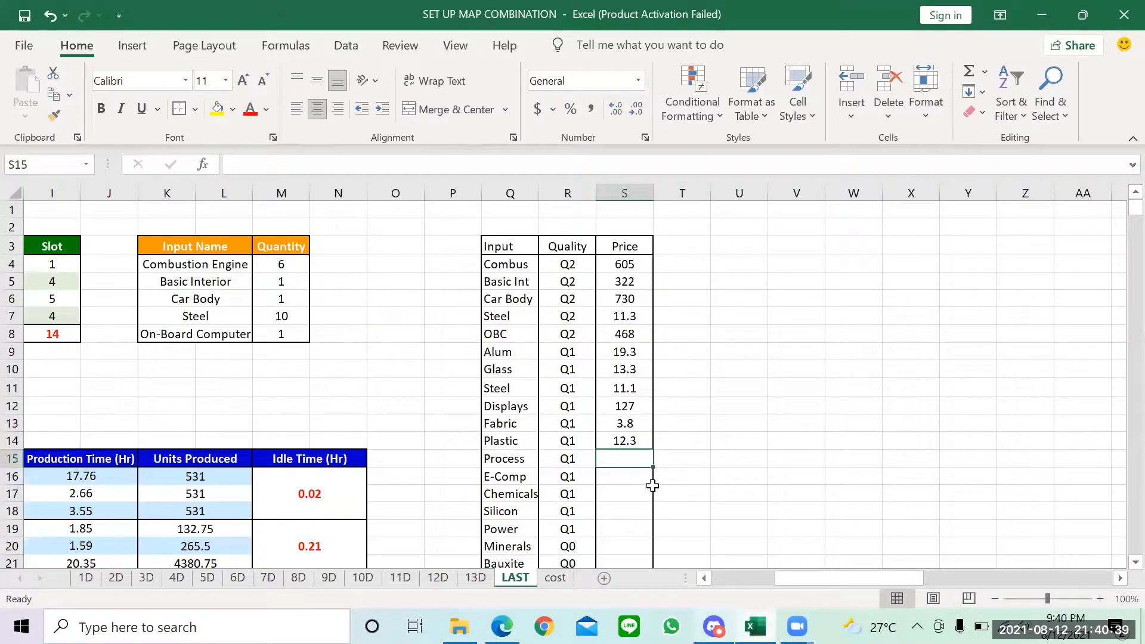
{"action": "type", "text": "128"}
{"action": "key", "text": "Return"}
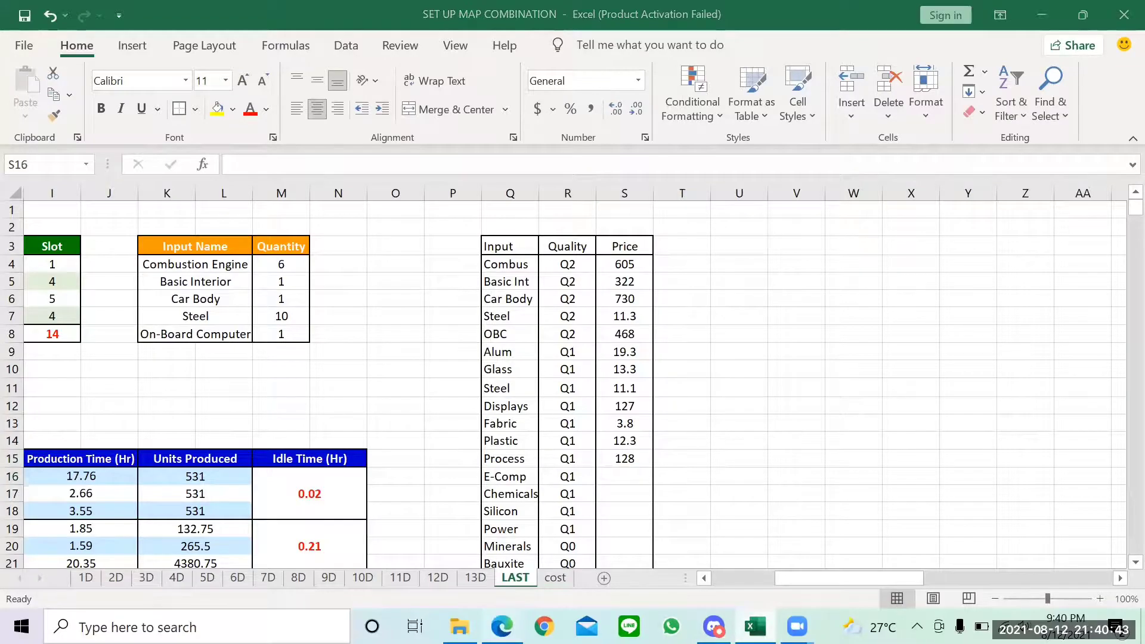
Look up the electronic components offers on the Sim Companies Exchange and enter 56 as the E-Comp Q1 price in S16 of the Excel workbook.
{"action": "key", "text": "alt+Tab"}
{"action": "scroll", "coordinate": [346, 411], "scroll_direction": "down", "scroll_amount": 3}
{"action": "scroll", "coordinate": [346, 411], "scroll_direction": "up", "scroll_amount": 10}
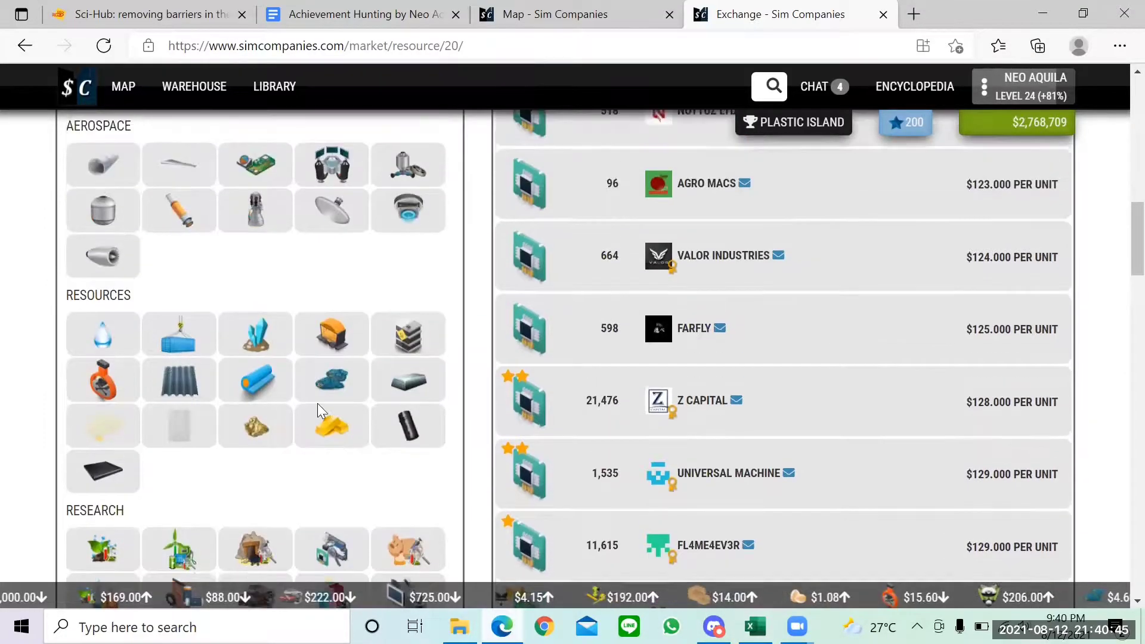
{"action": "scroll", "coordinate": [133, 284], "scroll_direction": "up", "scroll_amount": 2}
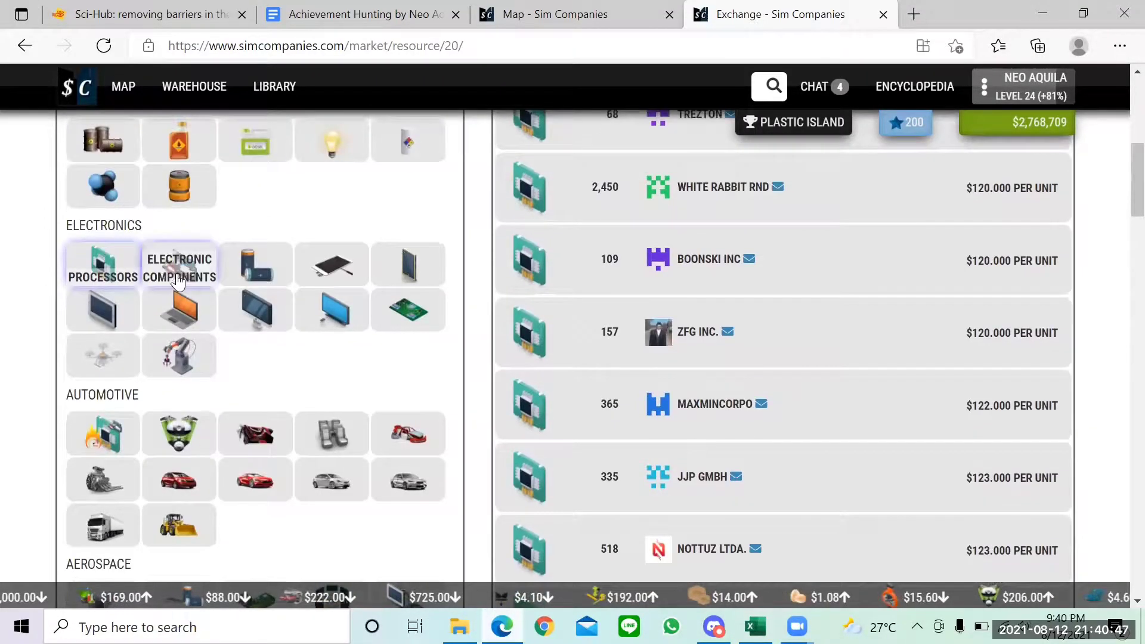
{"action": "left_click", "coordinate": [177, 281]}
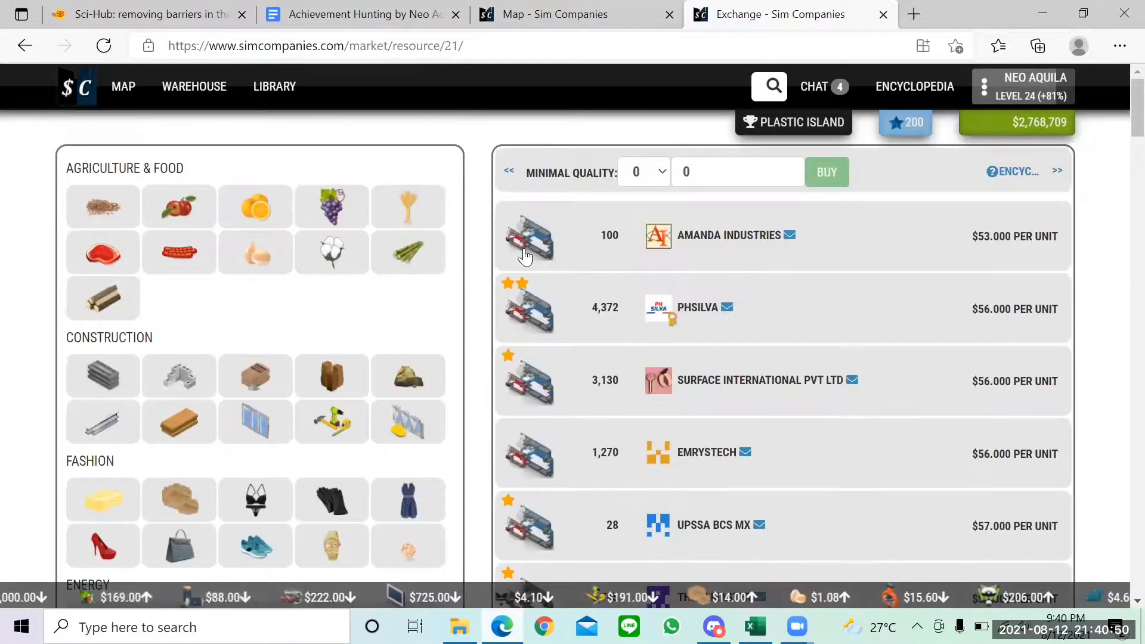
{"action": "scroll", "coordinate": [524, 256], "scroll_direction": "down", "scroll_amount": 1}
{"action": "left_click", "coordinate": [745, 623]}
{"action": "type", "text": "56"}
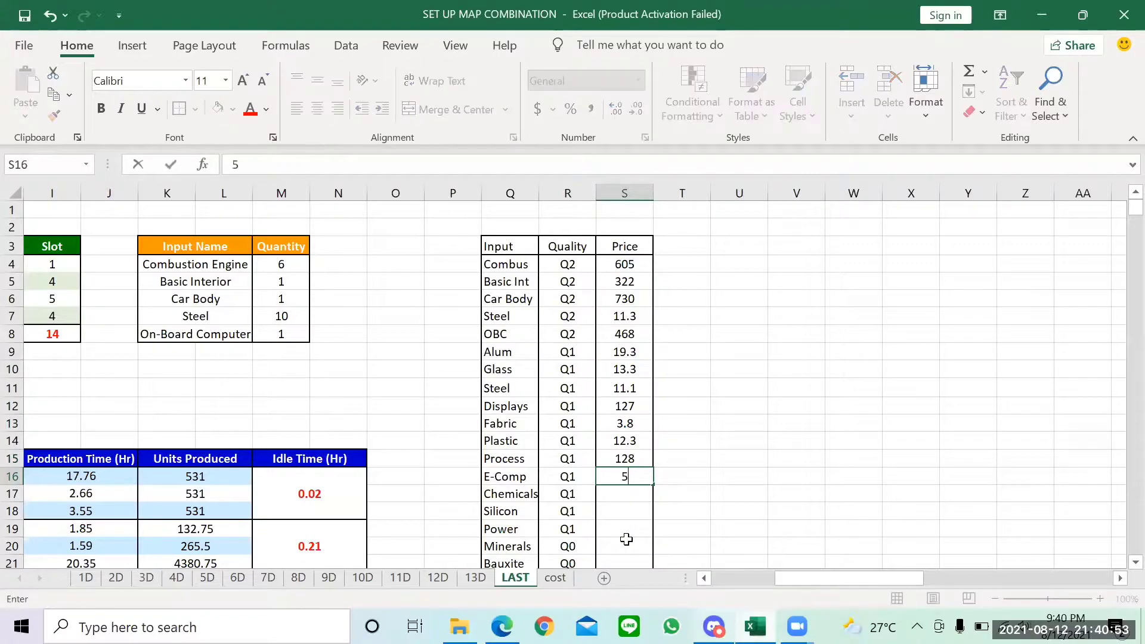
{"action": "key", "text": "Return"}
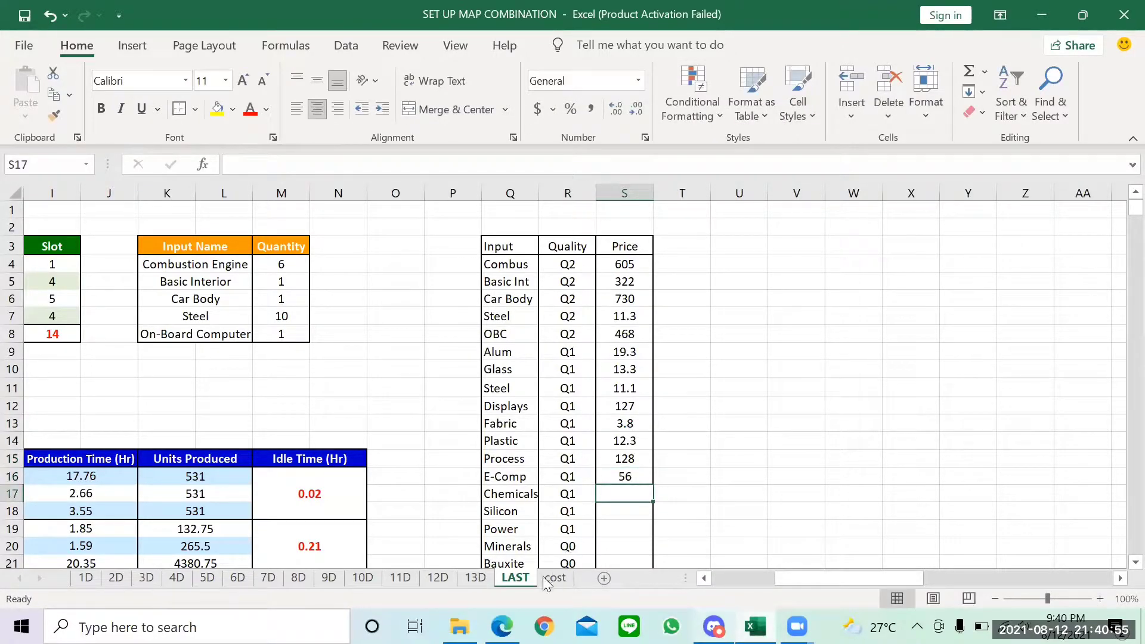
Look up the chemicals offers on the Sim Companies Exchange and enter 15.8 as the Chemicals Q1 price in S17 of the Excel workbook.
{"action": "mouse_move", "coordinate": [502, 626]}
{"action": "left_click", "coordinate": [497, 592]}
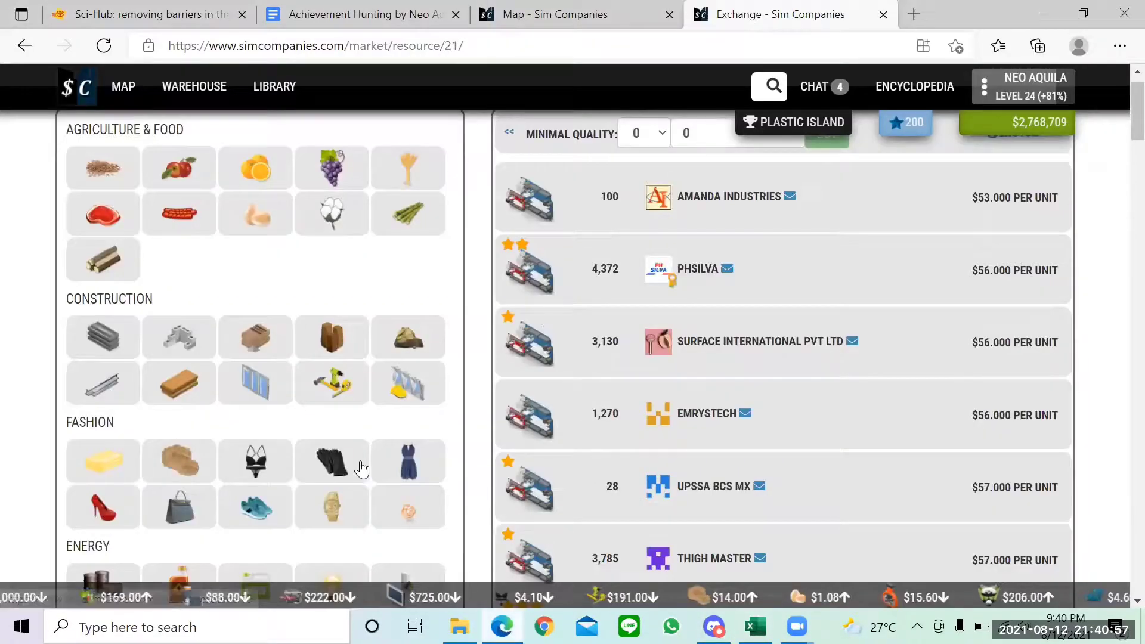
{"action": "scroll", "coordinate": [360, 461], "scroll_direction": "down", "scroll_amount": 5}
{"action": "scroll", "coordinate": [361, 461], "scroll_direction": "down", "scroll_amount": 3}
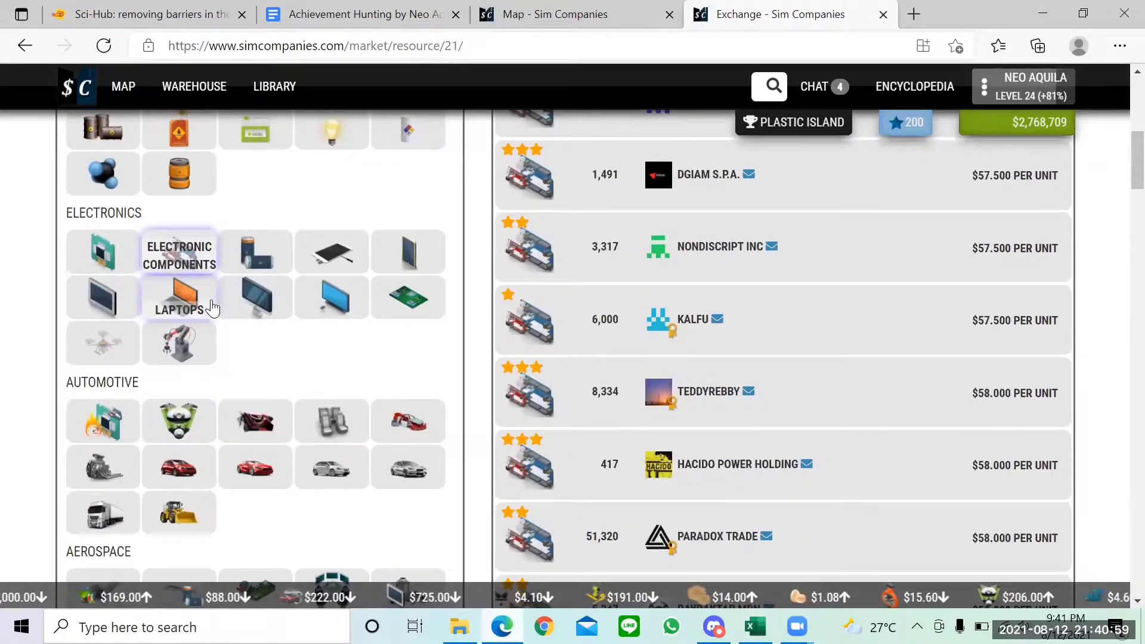
{"action": "scroll", "coordinate": [203, 468], "scroll_direction": "down", "scroll_amount": 7}
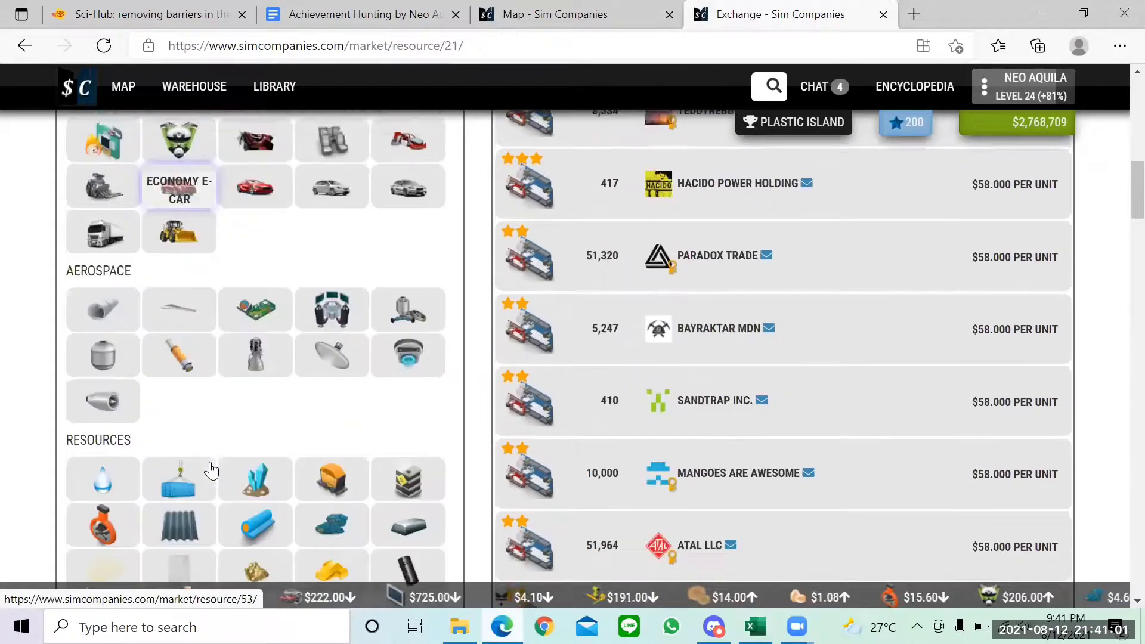
{"action": "left_click", "coordinate": [103, 391]}
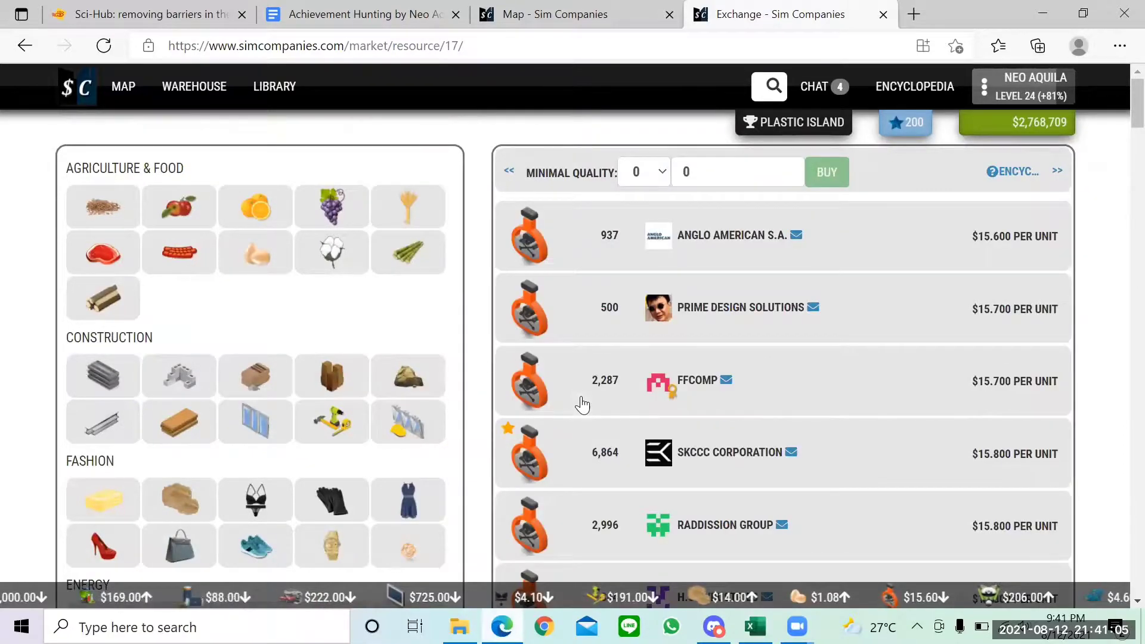
{"action": "scroll", "coordinate": [582, 406], "scroll_direction": "down", "scroll_amount": 3}
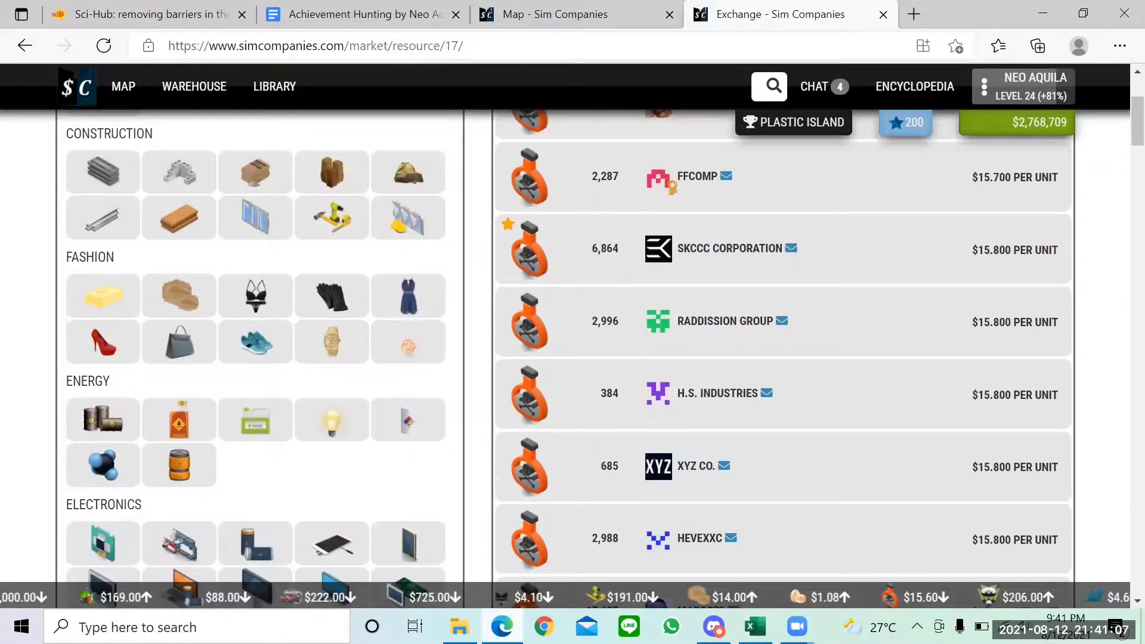
{"action": "mouse_move", "coordinate": [755, 626]}
{"action": "left_click", "coordinate": [692, 482]}
{"action": "type", "text": "15.8"}
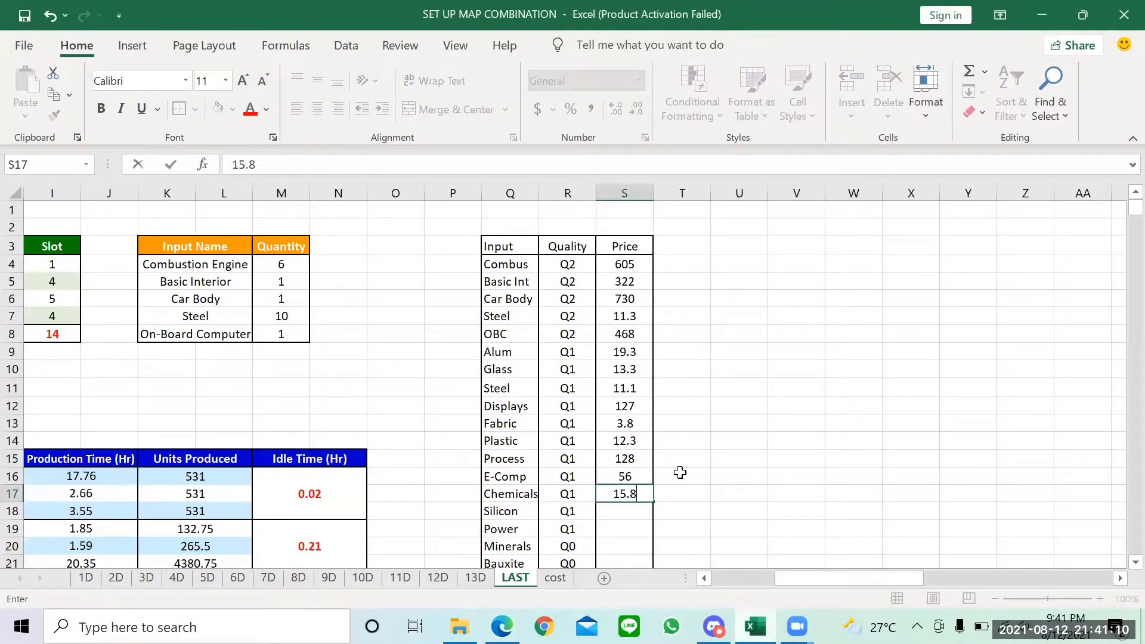
{"action": "key", "text": "Return"}
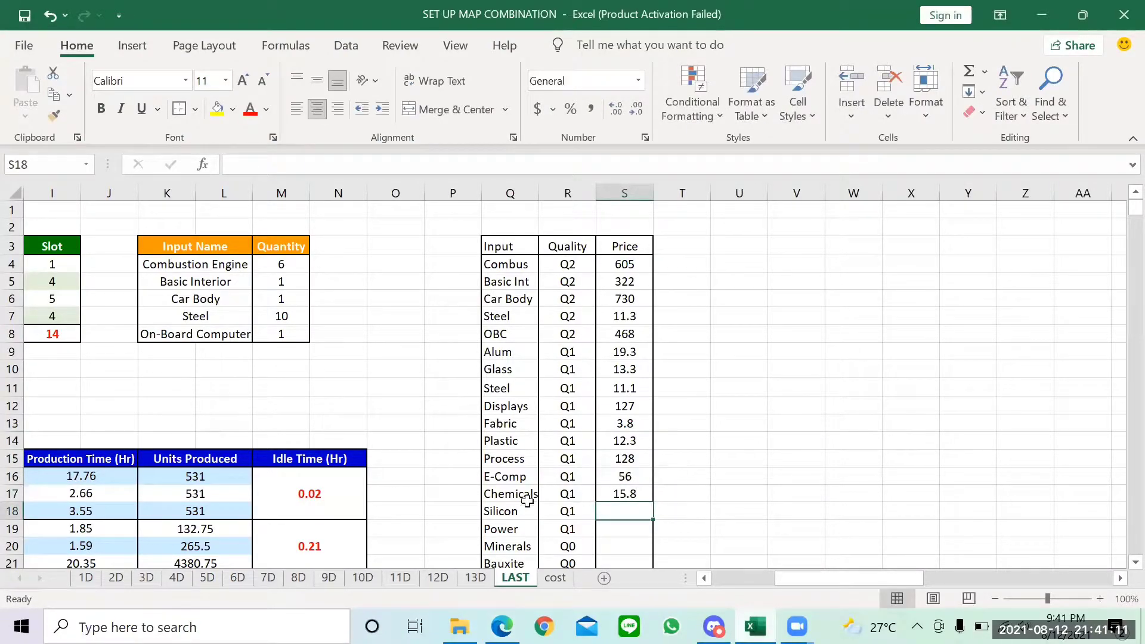
Look up the silicon offers on the Sim Companies Exchange and enter 8.5 as the Silicon Q1 price in S18 of the Excel workbook.
{"action": "key", "text": "alt+Tab"}
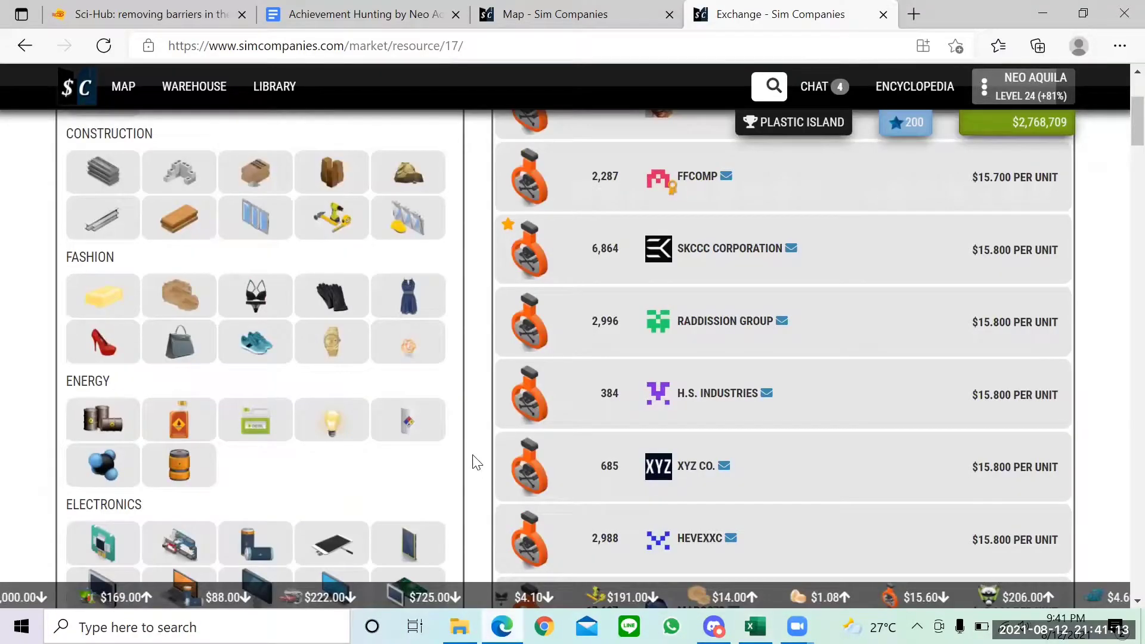
{"action": "scroll", "coordinate": [476, 463], "scroll_direction": "down", "scroll_amount": 5}
{"action": "scroll", "coordinate": [269, 360], "scroll_direction": "down", "scroll_amount": 6}
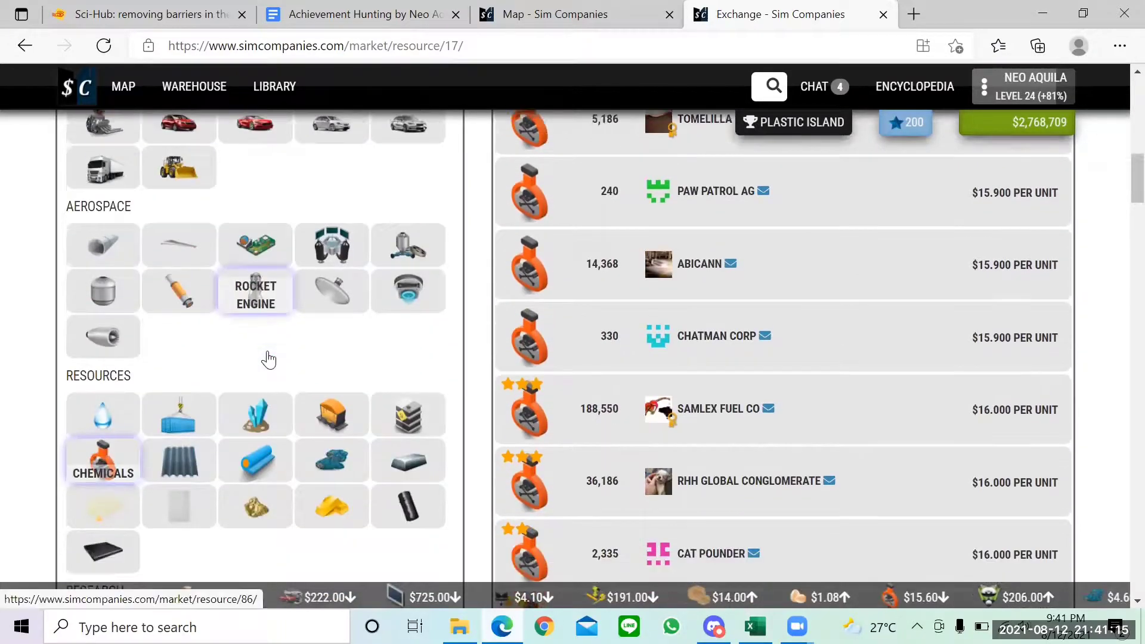
{"action": "scroll", "coordinate": [269, 360], "scroll_direction": "down", "scroll_amount": 1}
{"action": "left_click", "coordinate": [412, 378]}
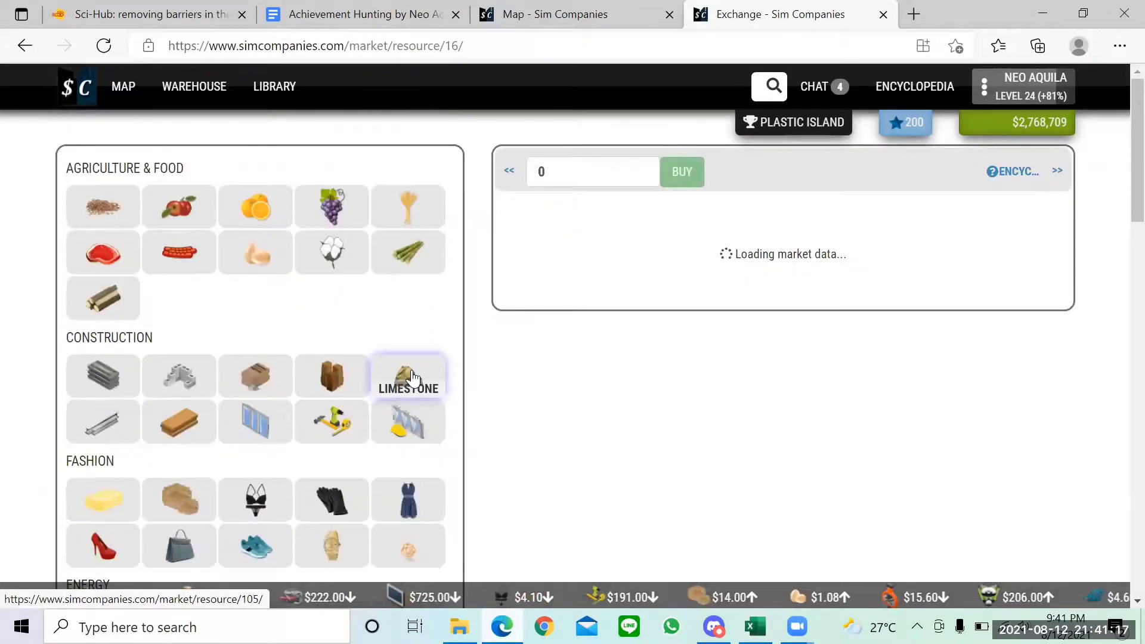
{"action": "scroll", "coordinate": [703, 383], "scroll_direction": "down", "scroll_amount": 8}
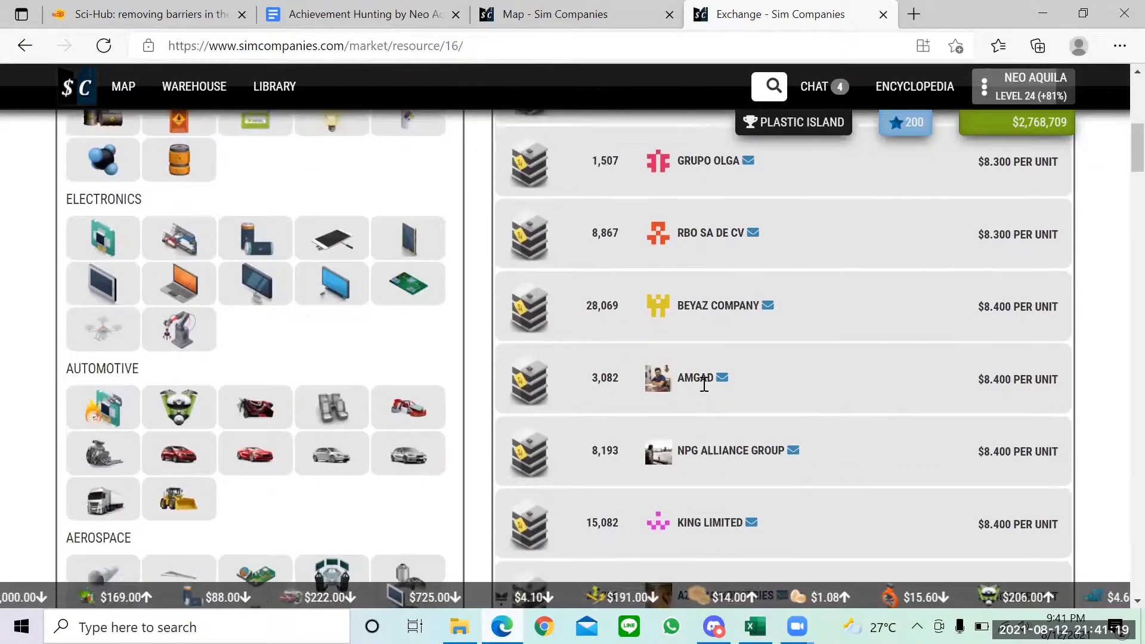
{"action": "scroll", "coordinate": [704, 384], "scroll_direction": "down", "scroll_amount": 6}
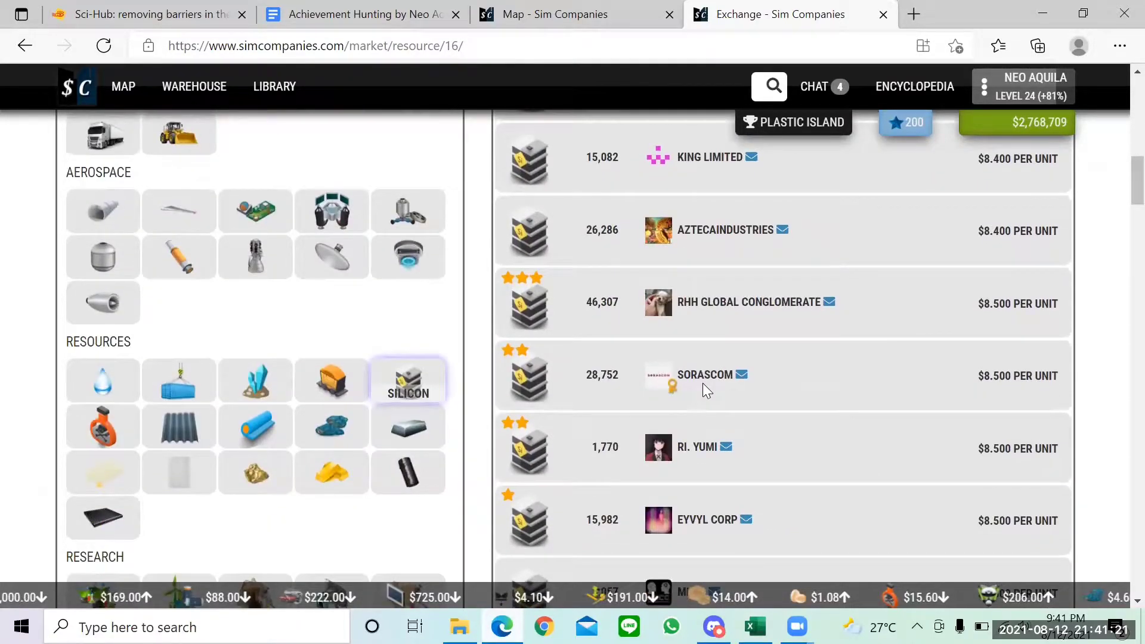
{"action": "scroll", "coordinate": [702, 383], "scroll_direction": "up", "scroll_amount": 14}
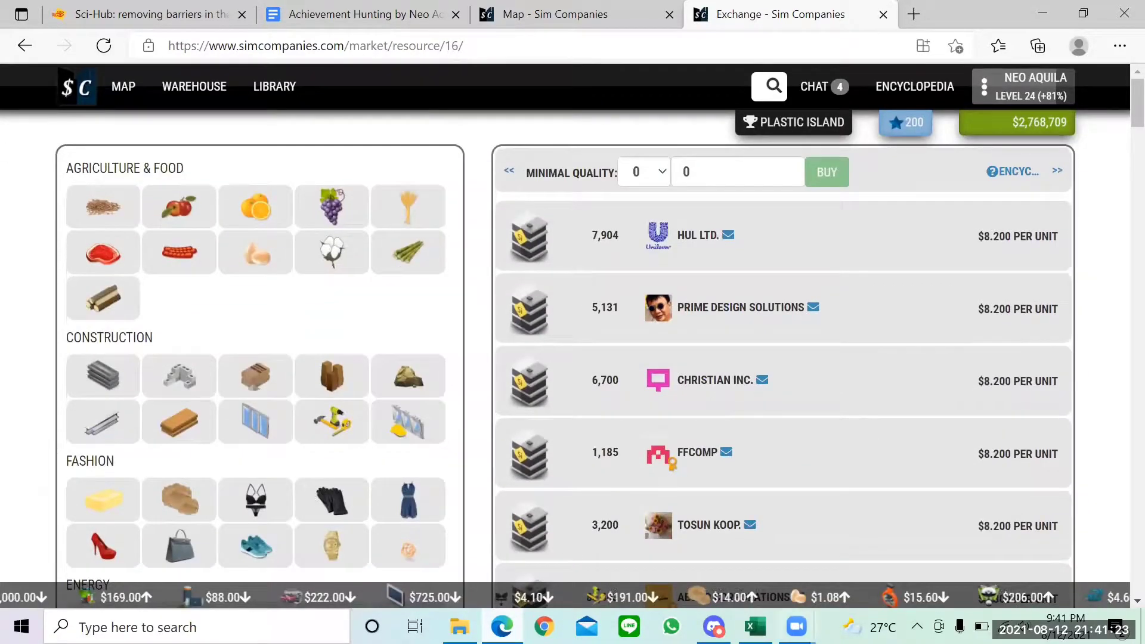
{"action": "key", "text": "alt+Tab"}
{"action": "type", "text": "8.5"}
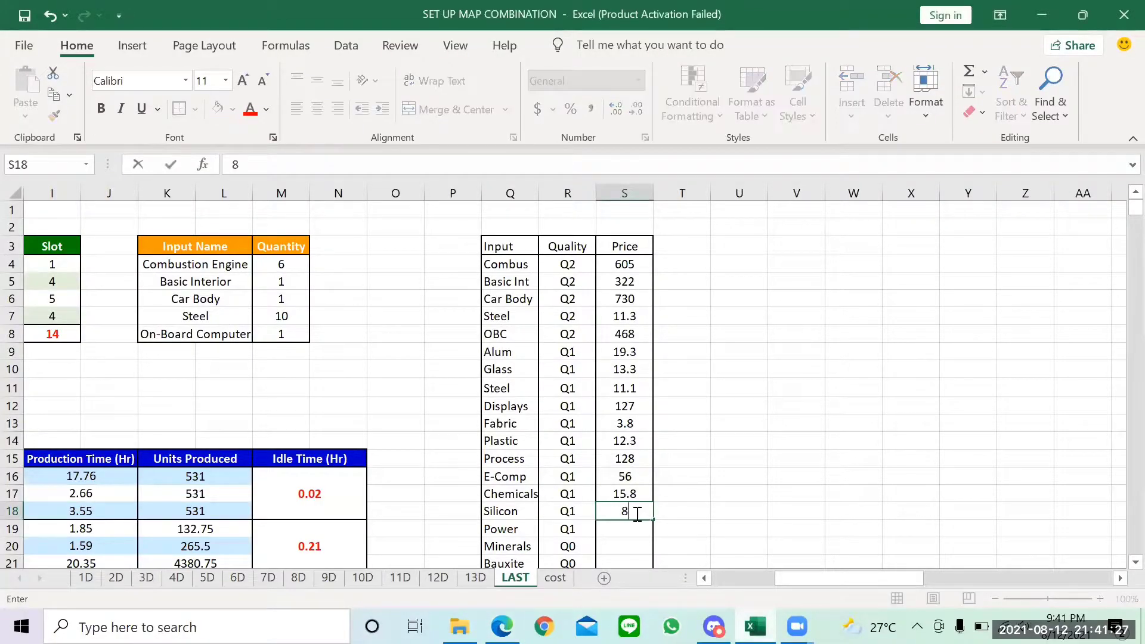
{"action": "key", "text": "Return"}
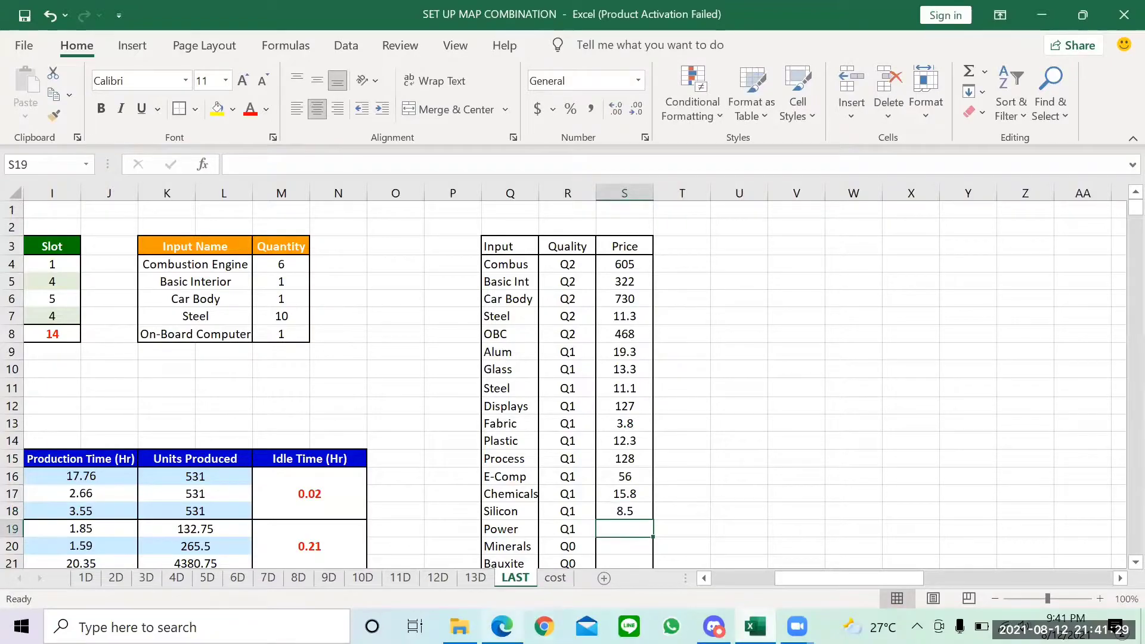
Look up the power offers on the Sim Companies Exchange and enter 0.256 as the Power Q1 price in S19 of the Excel workbook.
{"action": "key", "text": "alt+Tab"}
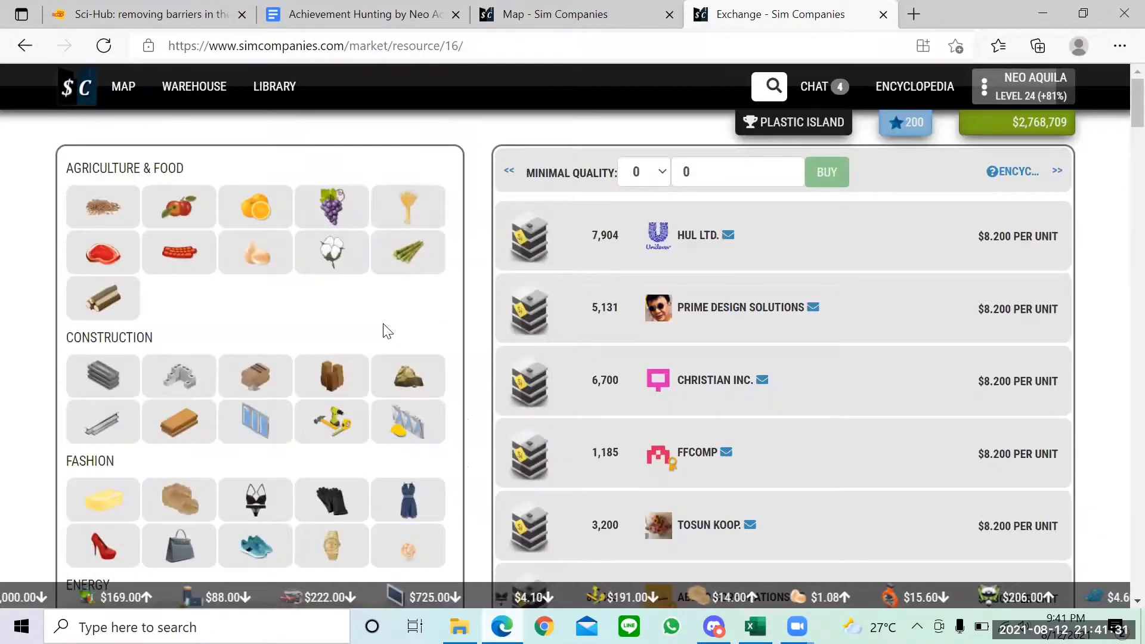
{"action": "scroll", "coordinate": [388, 331], "scroll_direction": "down", "scroll_amount": 3}
{"action": "left_click", "coordinate": [343, 412]}
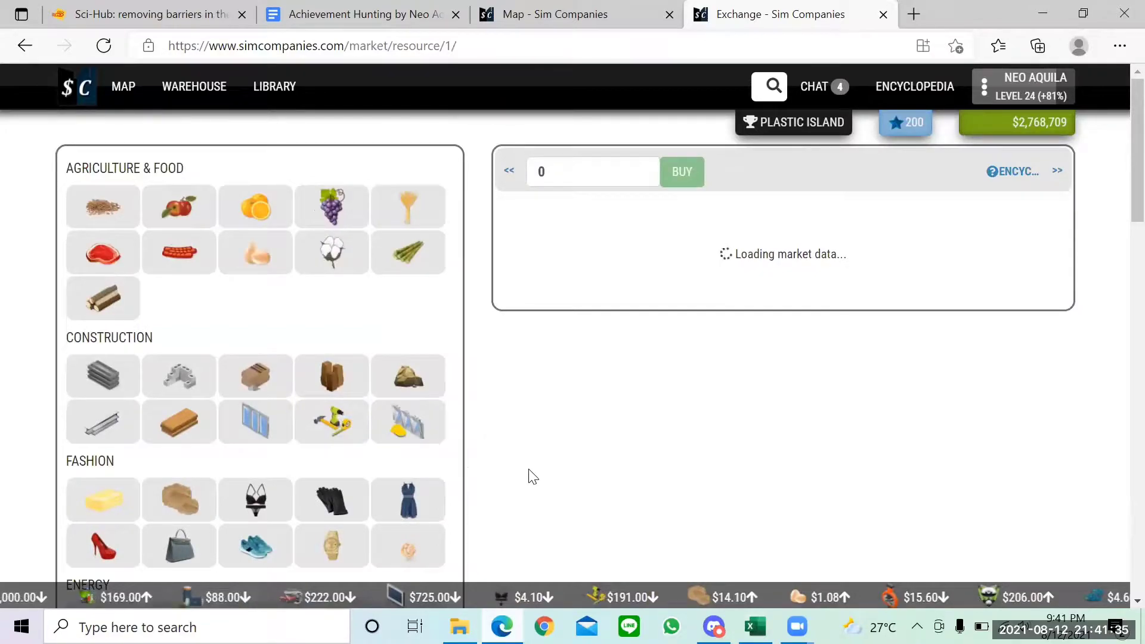
{"action": "scroll", "coordinate": [530, 477], "scroll_direction": "down", "scroll_amount": 1}
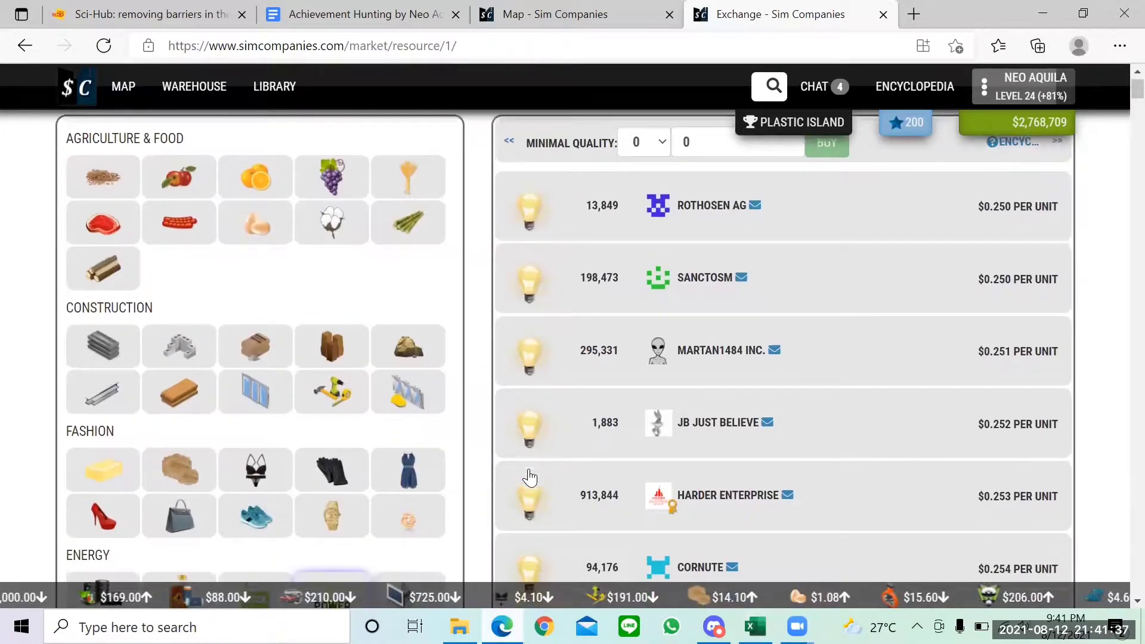
{"action": "scroll", "coordinate": [529, 477], "scroll_direction": "down", "scroll_amount": 10}
{"action": "scroll", "coordinate": [530, 477], "scroll_direction": "down", "scroll_amount": 15}
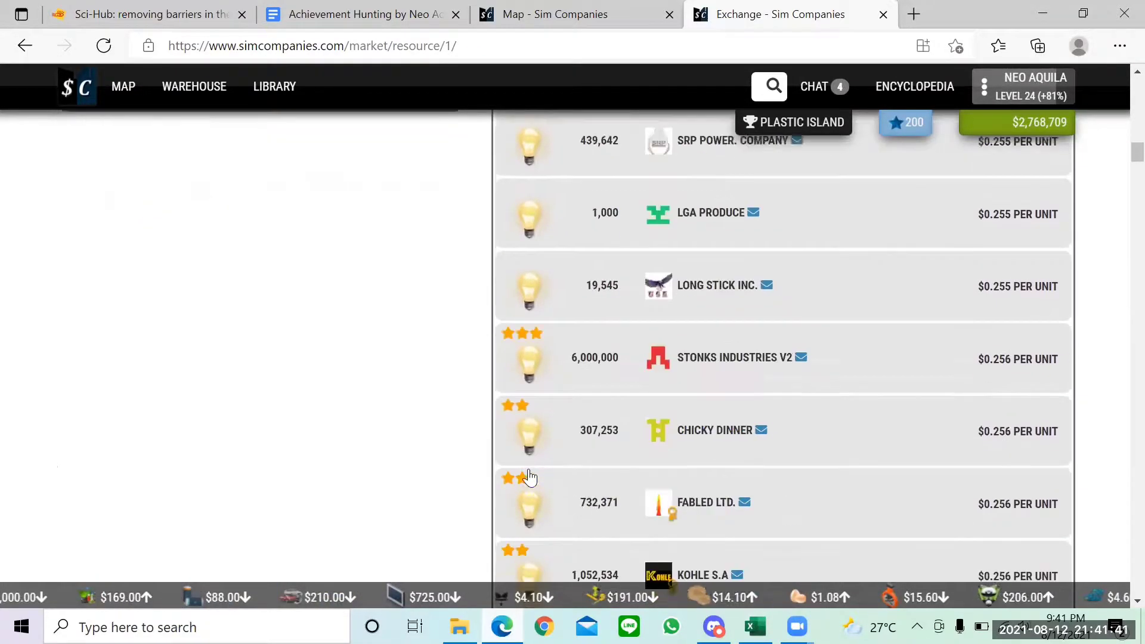
{"action": "scroll", "coordinate": [530, 477], "scroll_direction": "down", "scroll_amount": 1}
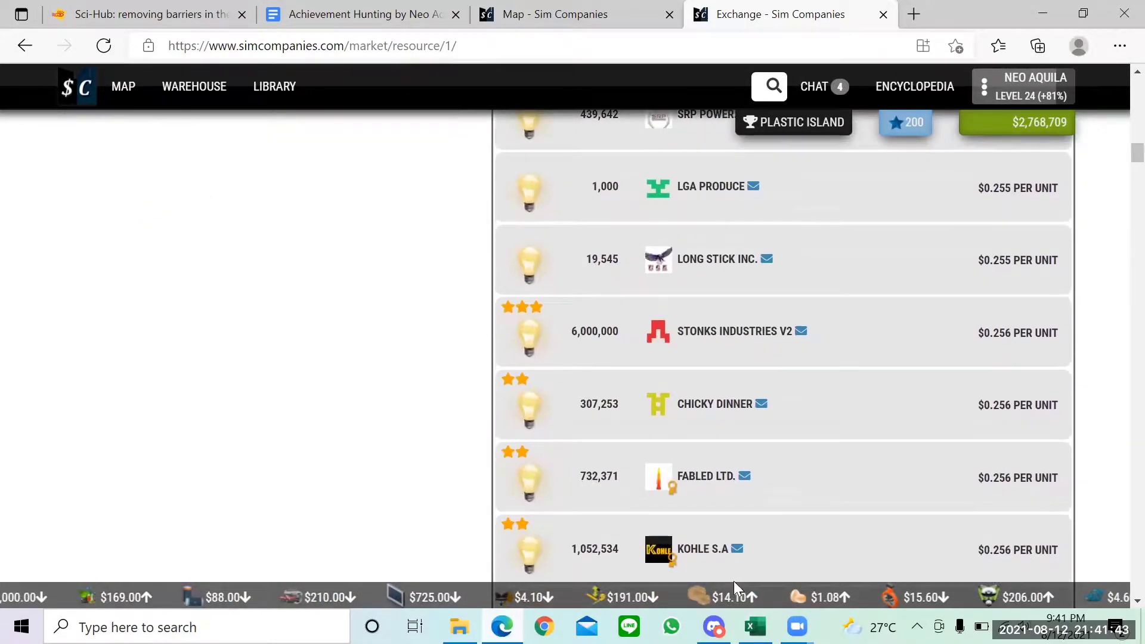
{"action": "key", "text": "alt+Tab"}
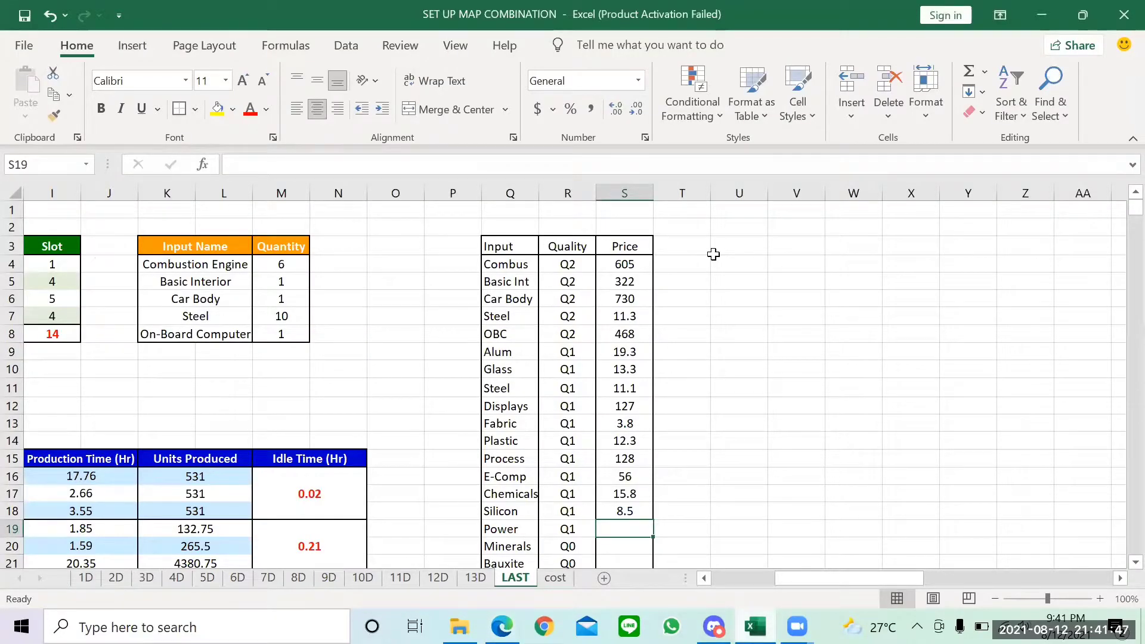
{"action": "scroll", "coordinate": [713, 254], "scroll_direction": "down", "scroll_amount": 5}
{"action": "scroll", "coordinate": [713, 255], "scroll_direction": "up", "scroll_amount": 2}
{"action": "type", "text": "0"}
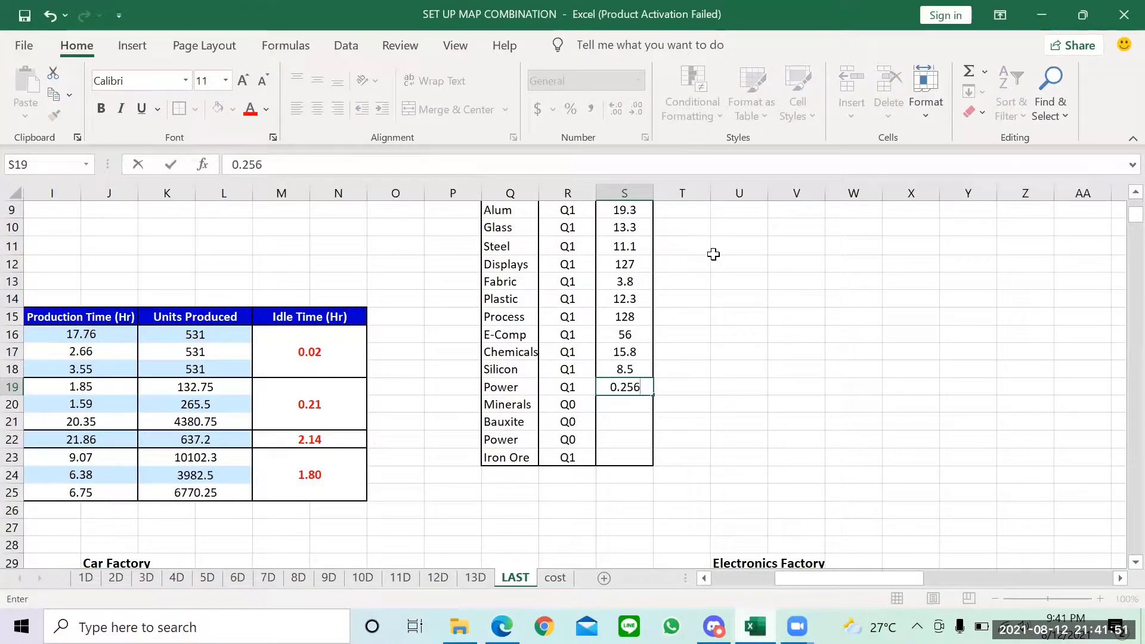
{"action": "type", "text": ".256"}
{"action": "key", "text": "Return"}
Enter 0.25 as the Power Q0 price in cell S22.
{"action": "key", "text": "Down"}
{"action": "key", "text": "Down"}
{"action": "type", "text": "0"}
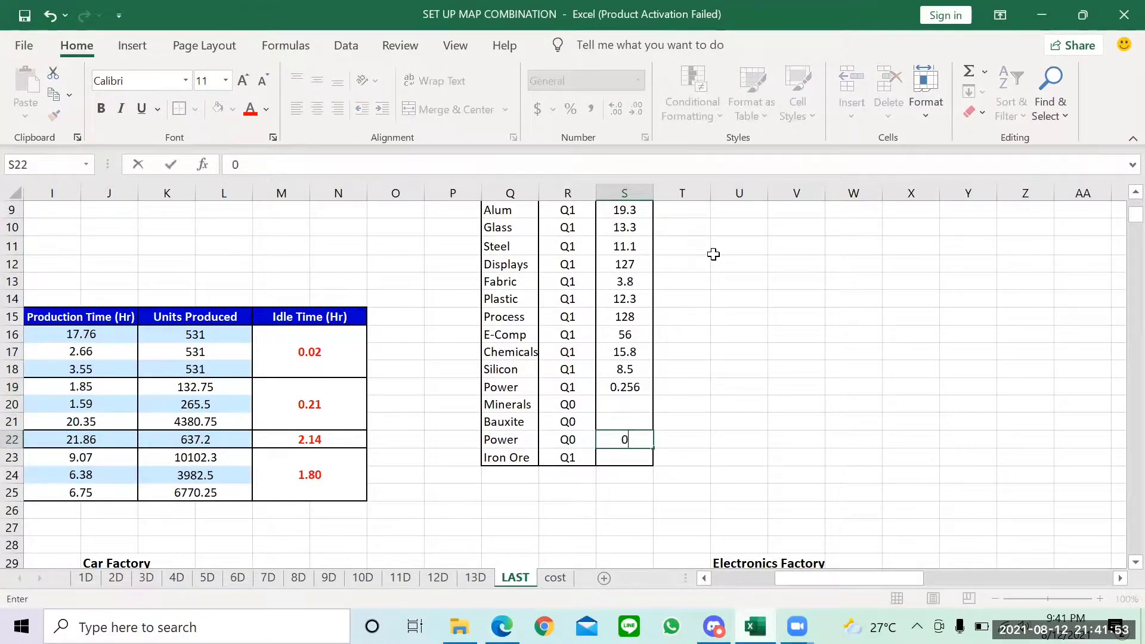
{"action": "key", "text": "Return"}
Look up the minerals offers on the Sim Companies Exchange and enter 12.4 as the Minerals Q0 price in S20 of the Excel workbook.
{"action": "key", "text": "Up"}
{"action": "key", "text": "Up"}
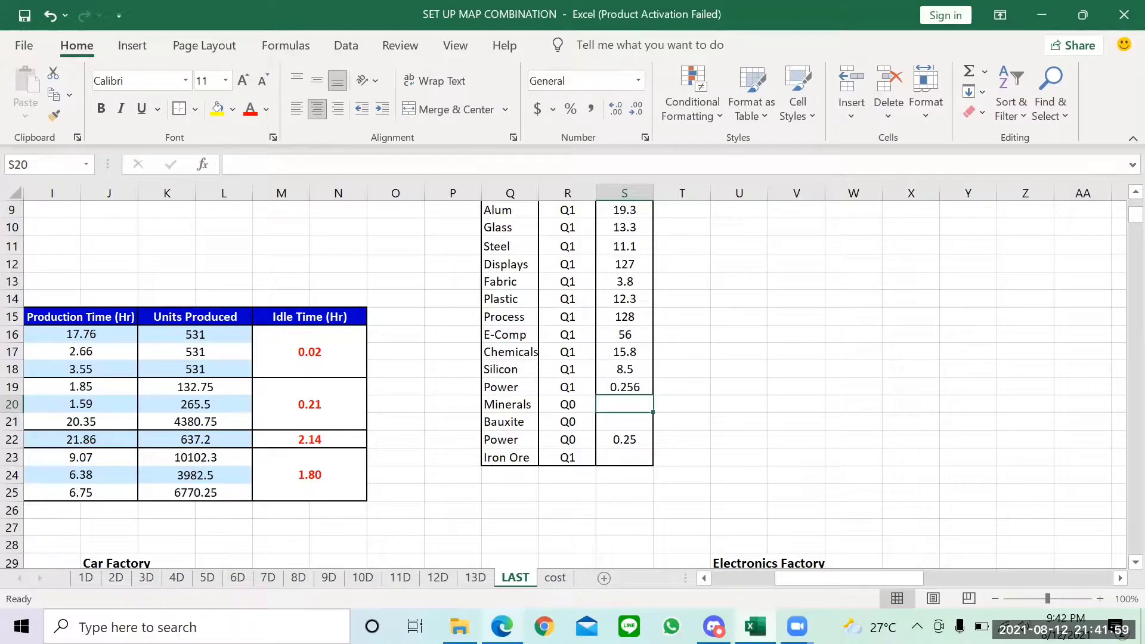
{"action": "left_click", "coordinate": [502, 626]}
{"action": "scroll", "coordinate": [537, 362], "scroll_direction": "up", "scroll_amount": 7}
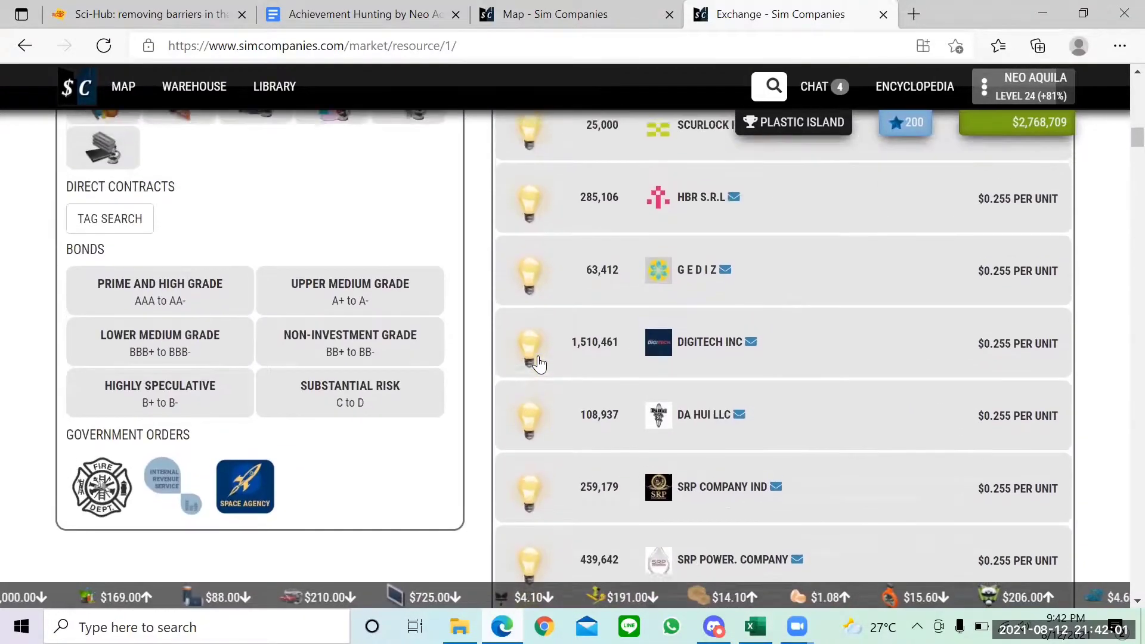
{"action": "scroll", "coordinate": [539, 363], "scroll_direction": "up", "scroll_amount": 20}
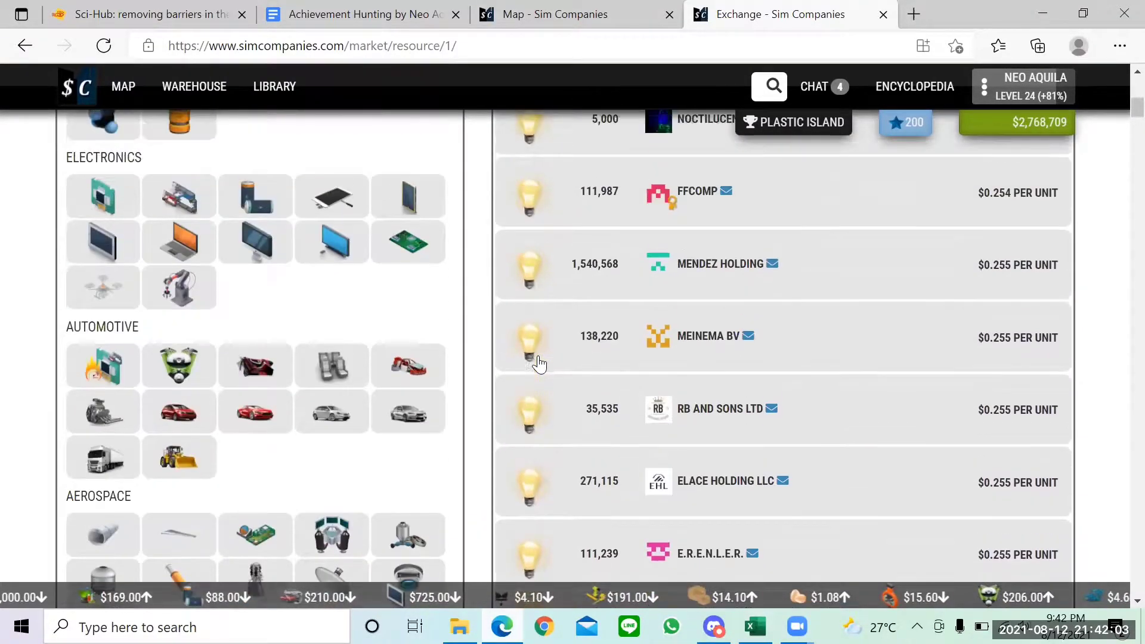
{"action": "scroll", "coordinate": [539, 364], "scroll_direction": "up", "scroll_amount": 2}
{"action": "scroll", "coordinate": [457, 474], "scroll_direction": "down", "scroll_amount": 3}
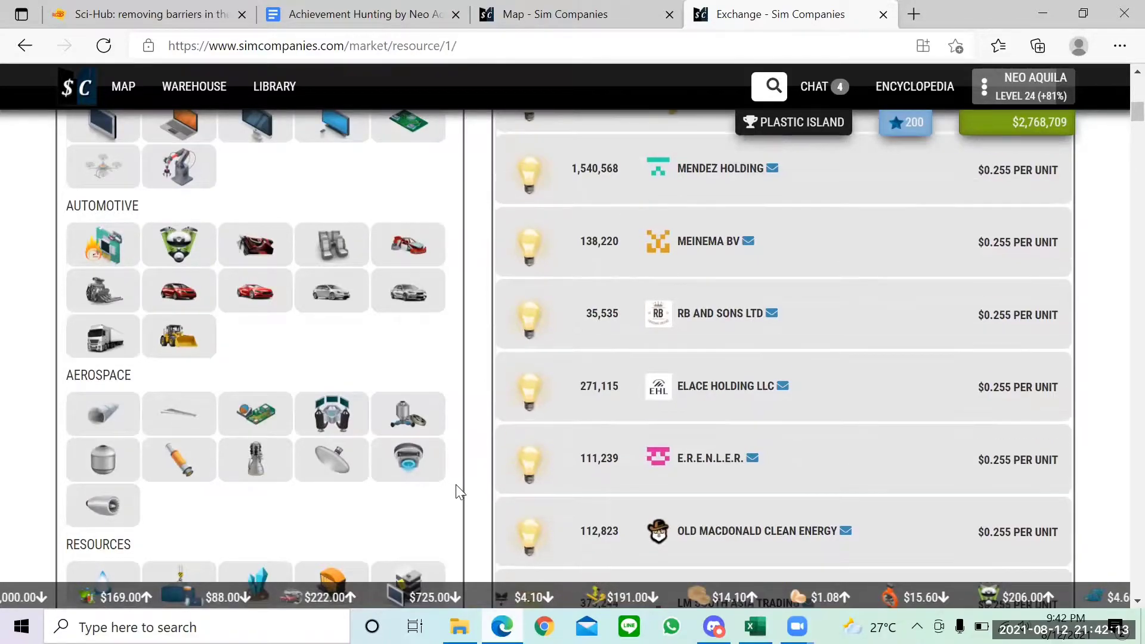
{"action": "scroll", "coordinate": [466, 504], "scroll_direction": "down", "scroll_amount": 3}
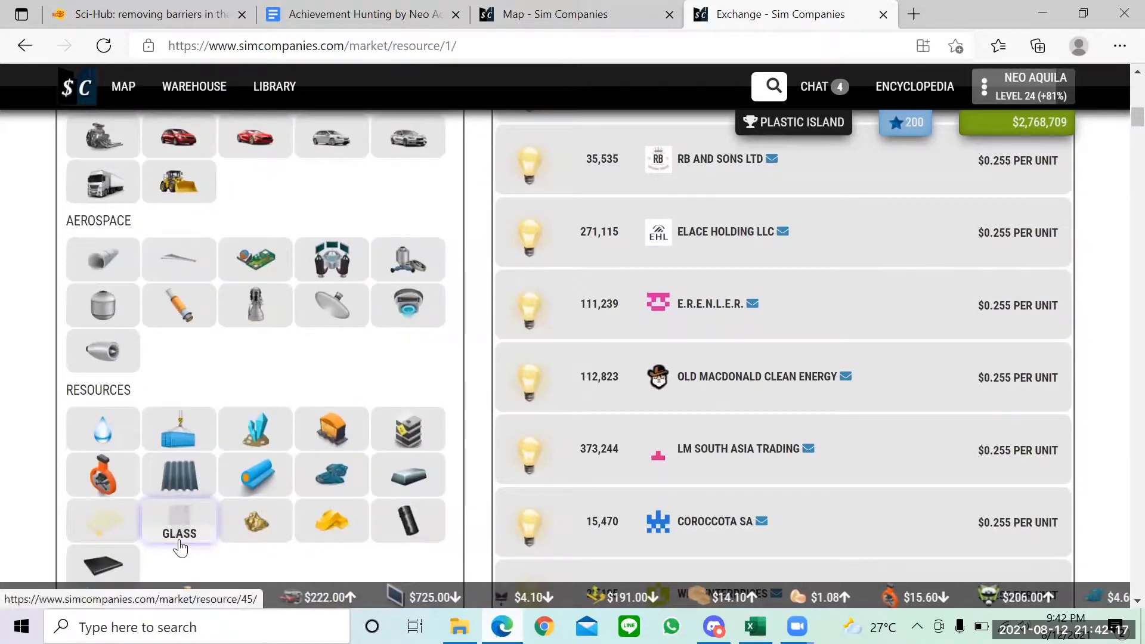
{"action": "scroll", "coordinate": [490, 471], "scroll_direction": "down", "scroll_amount": 2}
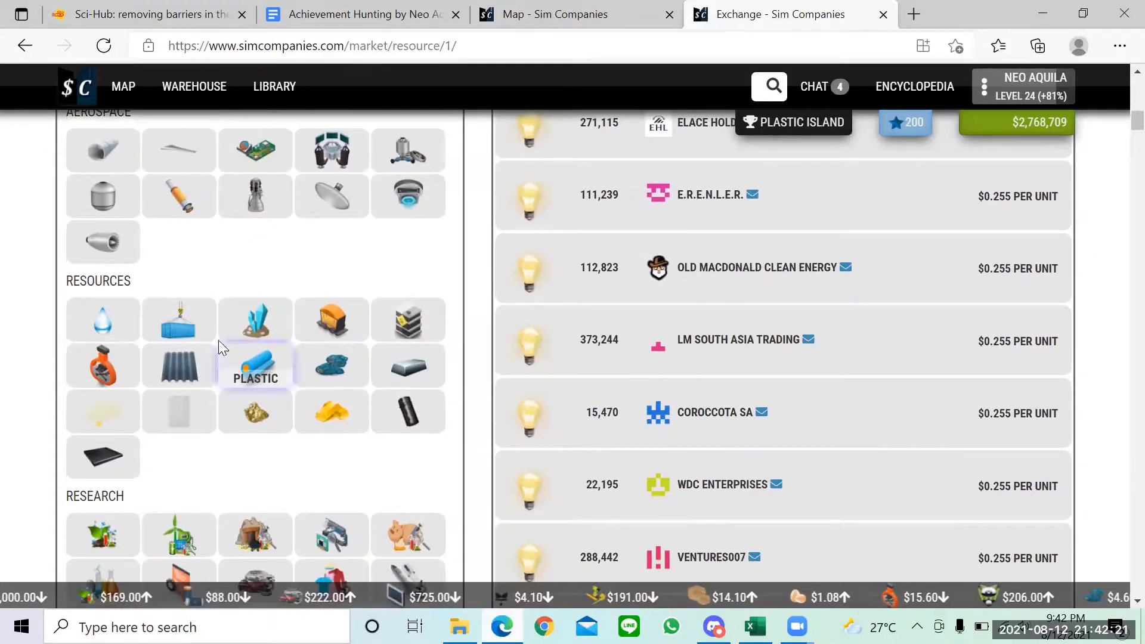
{"action": "left_click", "coordinate": [257, 323]}
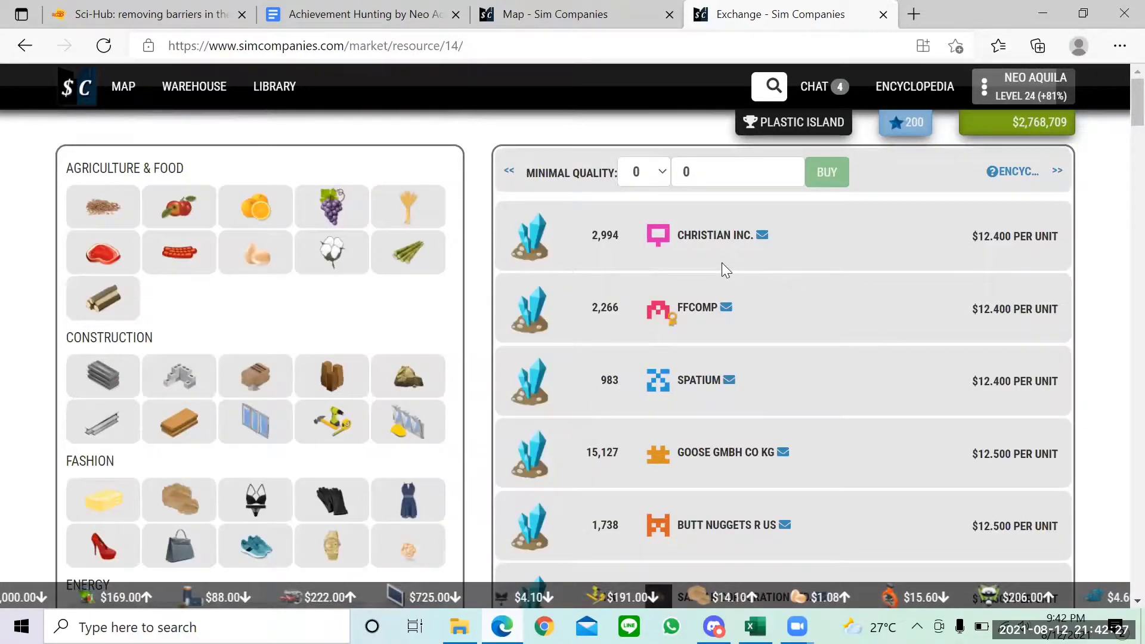
{"action": "left_click", "coordinate": [755, 627]}
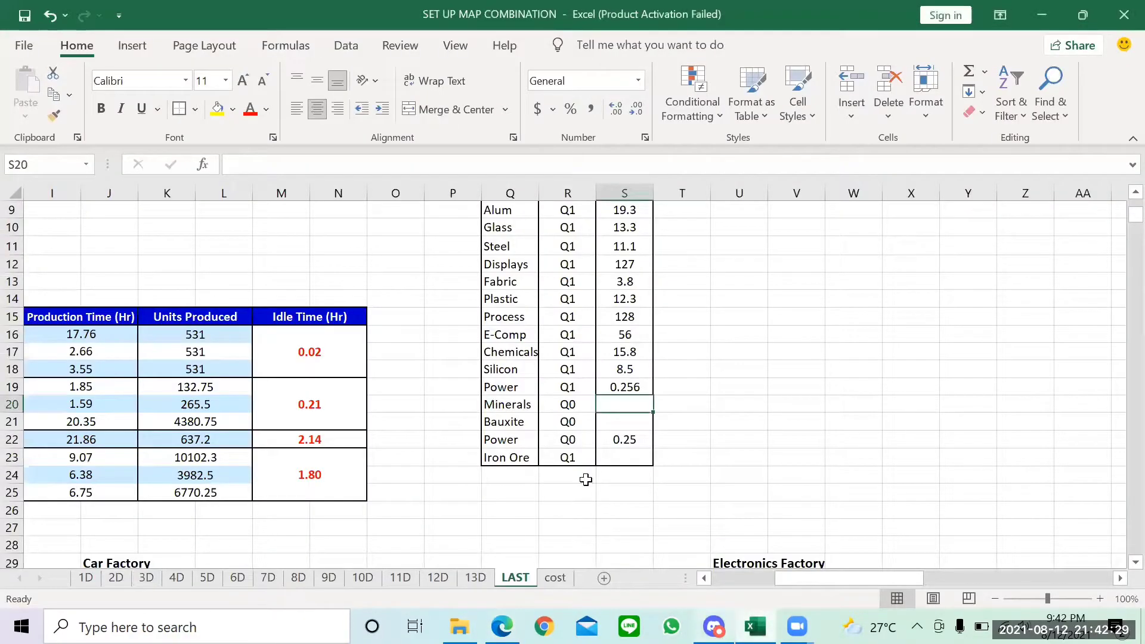
{"action": "type", "text": "12.4"}
{"action": "key", "text": "Return"}
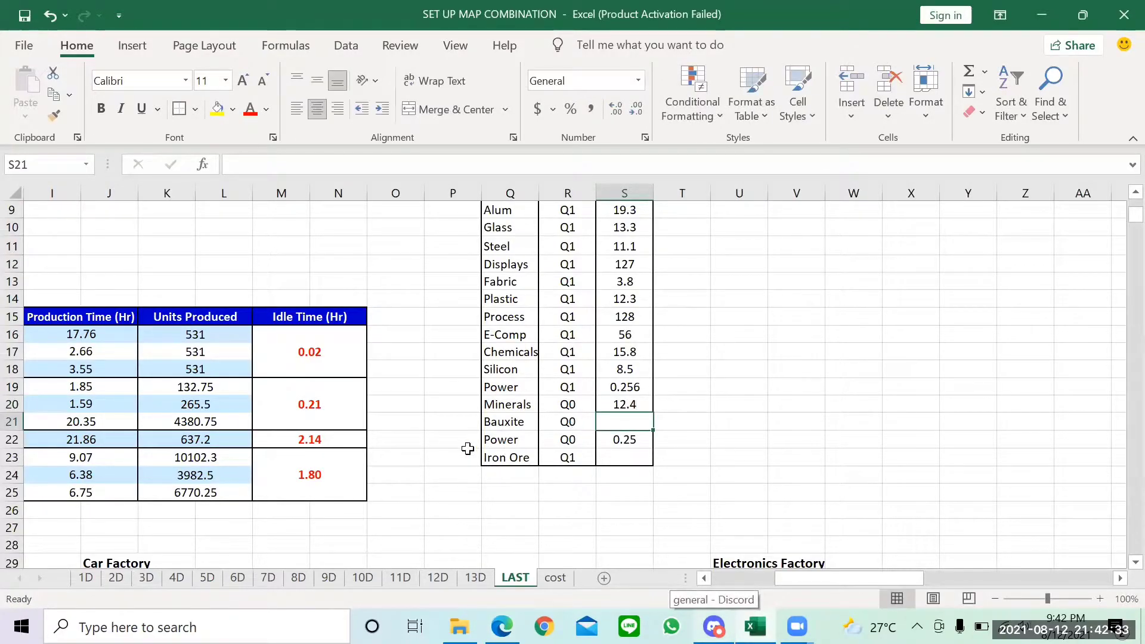
Switch to the Sim Companies Exchange and look up the bauxite offers for the Q0 price.
{"action": "left_click", "coordinate": [502, 627]}
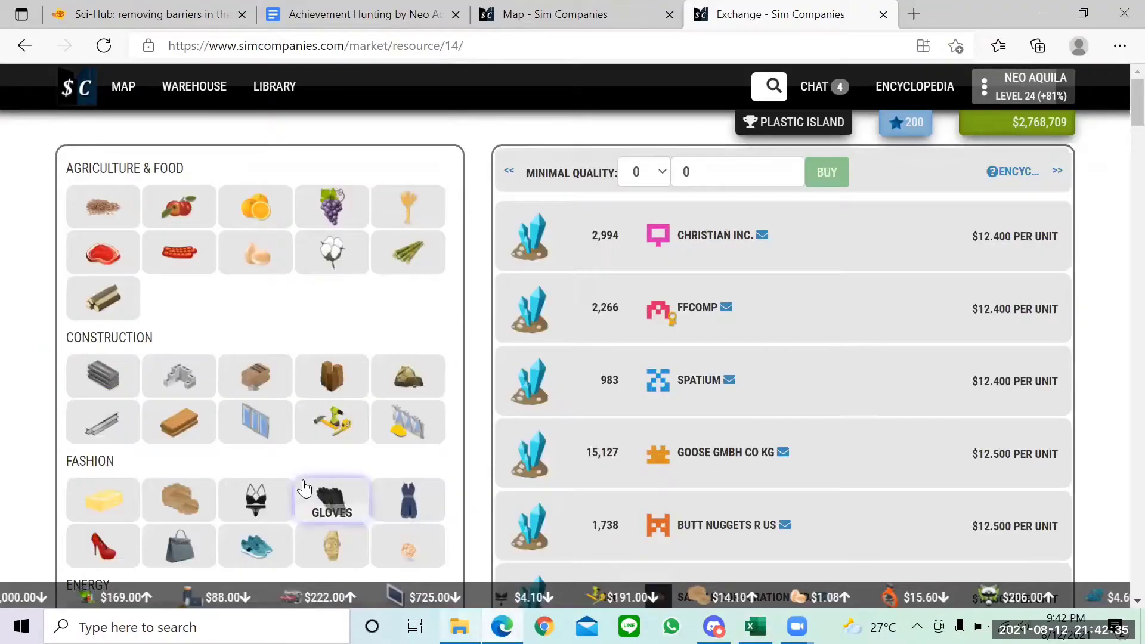
{"action": "scroll", "coordinate": [303, 487], "scroll_direction": "down", "scroll_amount": 9}
{"action": "scroll", "coordinate": [174, 424], "scroll_direction": "down", "scroll_amount": 3}
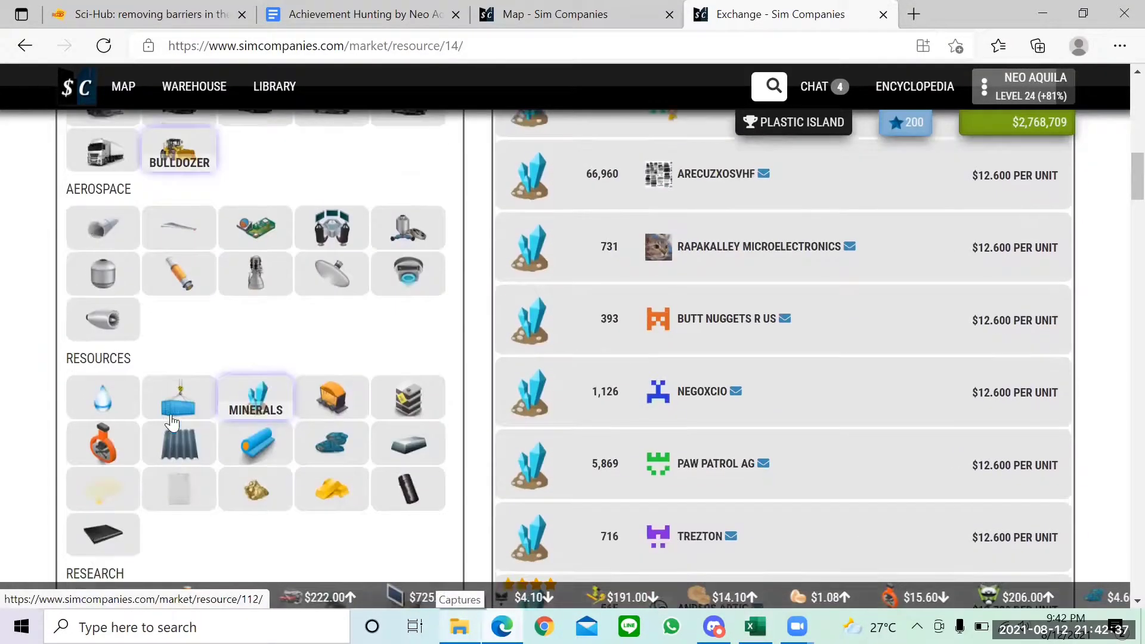
{"action": "scroll", "coordinate": [174, 421], "scroll_direction": "down", "scroll_amount": 2}
{"action": "left_click", "coordinate": [332, 248]}
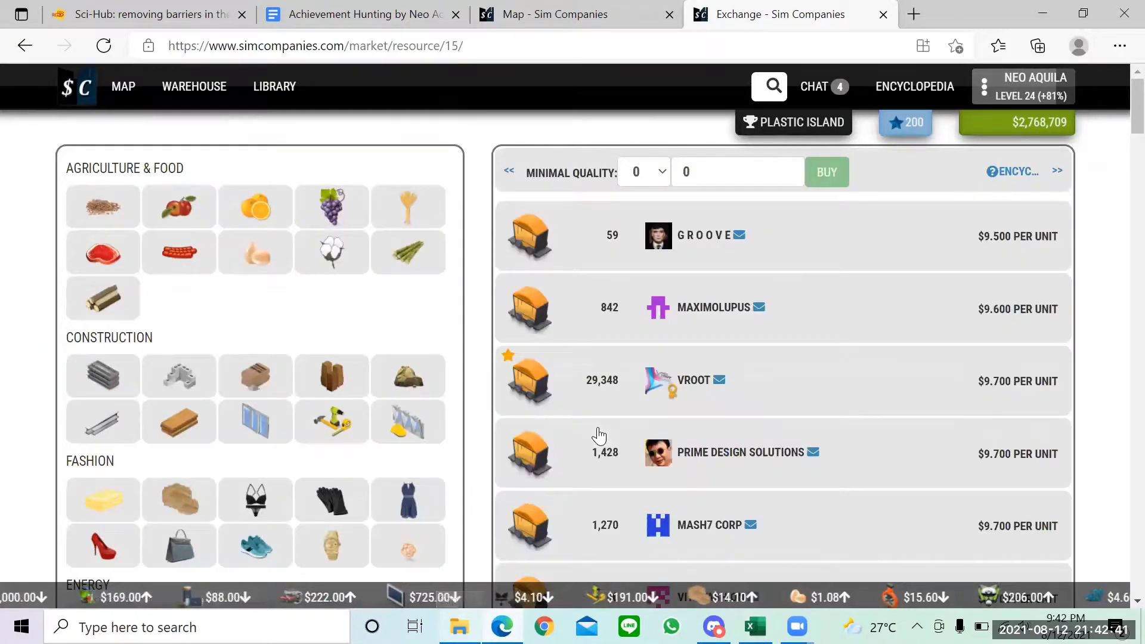
Look up the iron ore offers on the Exchange for the Q1 price.
{"action": "scroll", "coordinate": [439, 409], "scroll_direction": "down", "scroll_amount": 10}
{"action": "scroll", "coordinate": [443, 409], "scroll_direction": "down", "scroll_amount": 4}
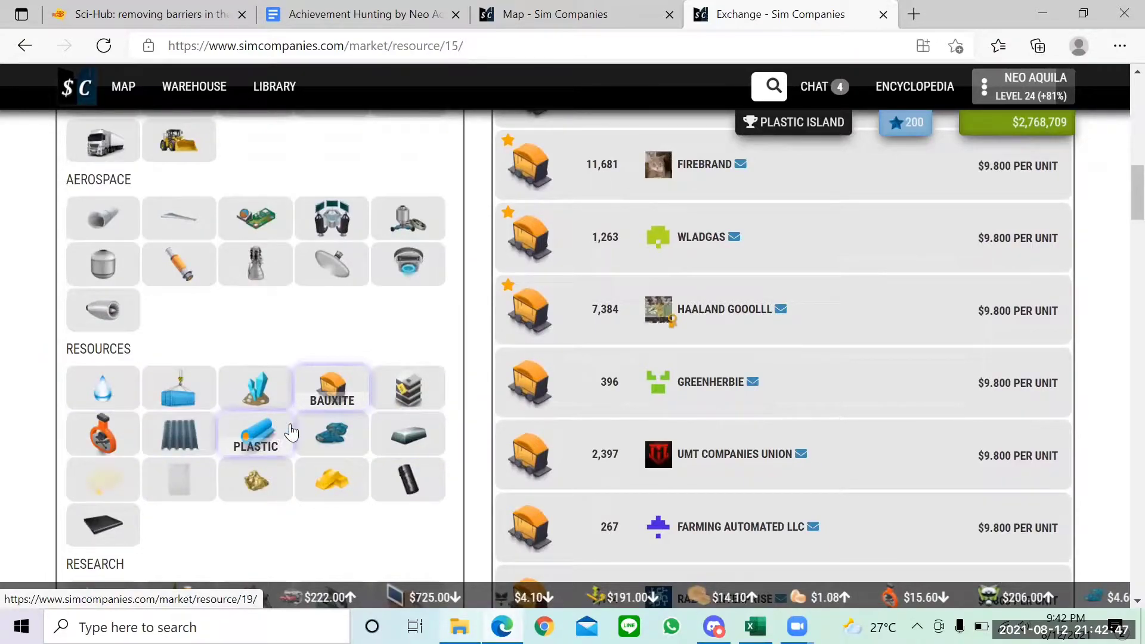
{"action": "left_click", "coordinate": [332, 434]}
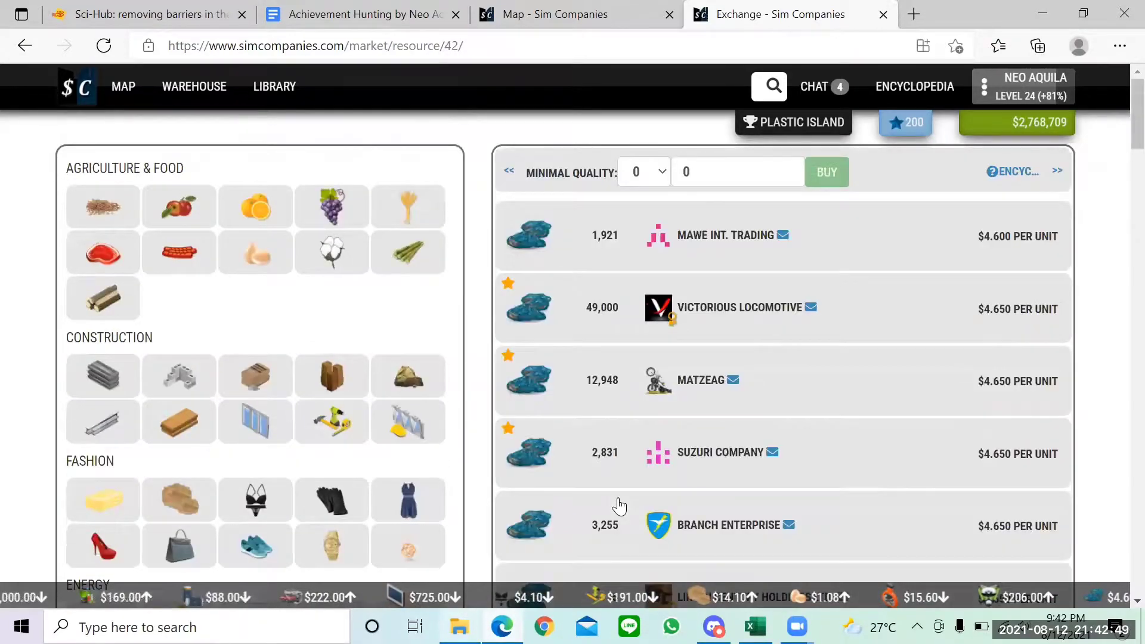
{"action": "scroll", "coordinate": [619, 505], "scroll_direction": "down", "scroll_amount": 2}
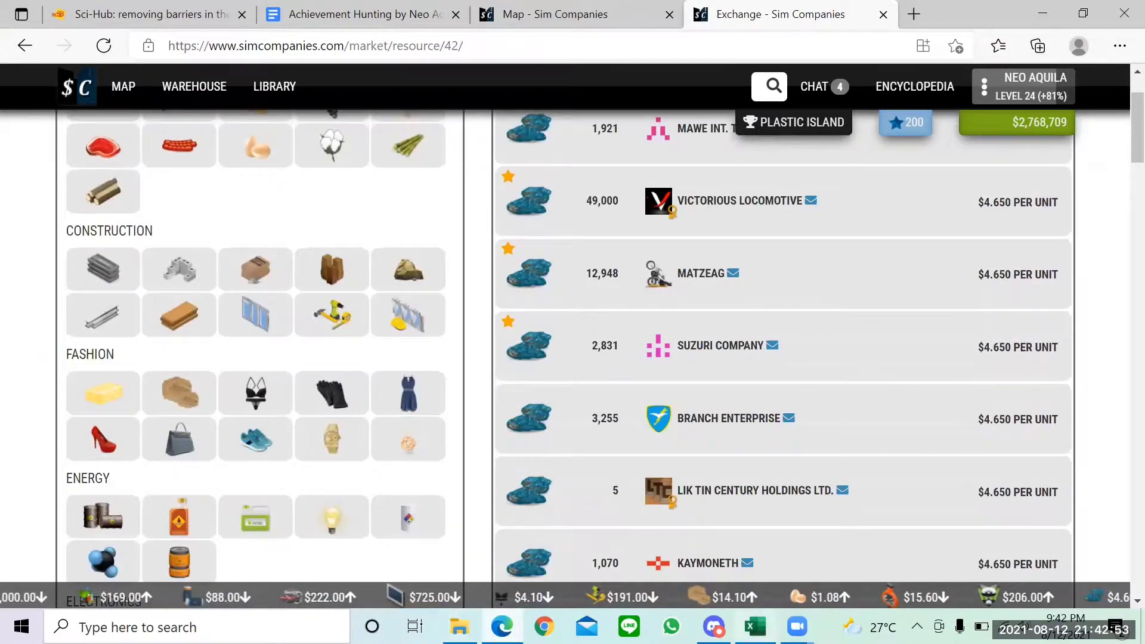
In the Excel workbook, enter 9.5 as the Bauxite Q0 price in S21 and 4.65 as the Iron Ore Q1 price in S23.
{"action": "left_click", "coordinate": [755, 626]}
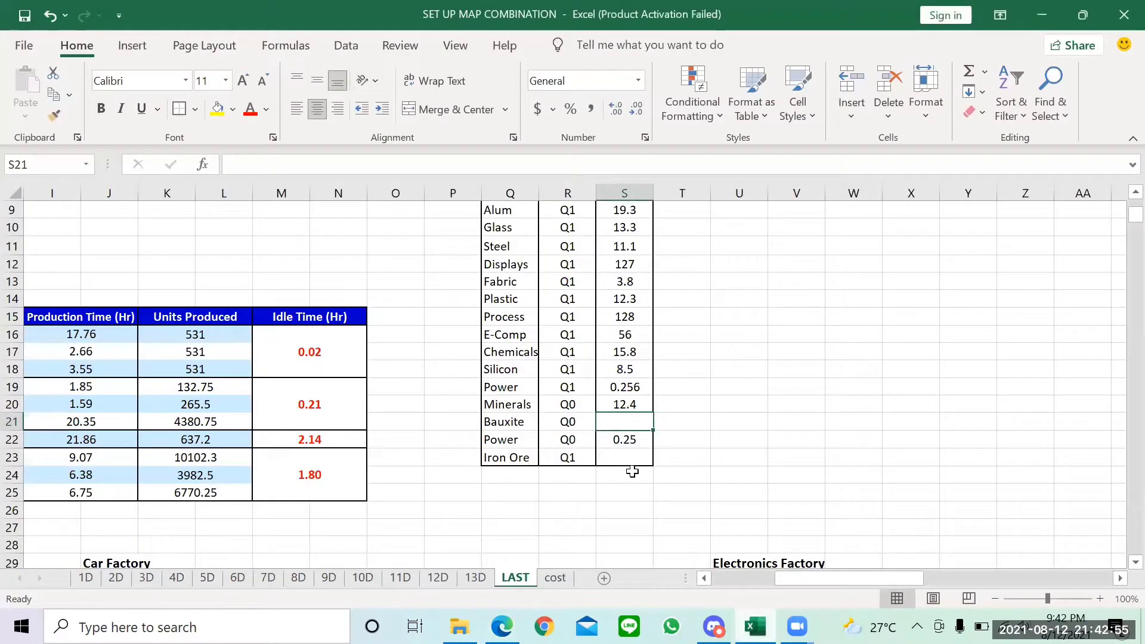
{"action": "type", "text": "9.5"}
{"action": "key", "text": "Return"}
{"action": "key", "text": "Return"}
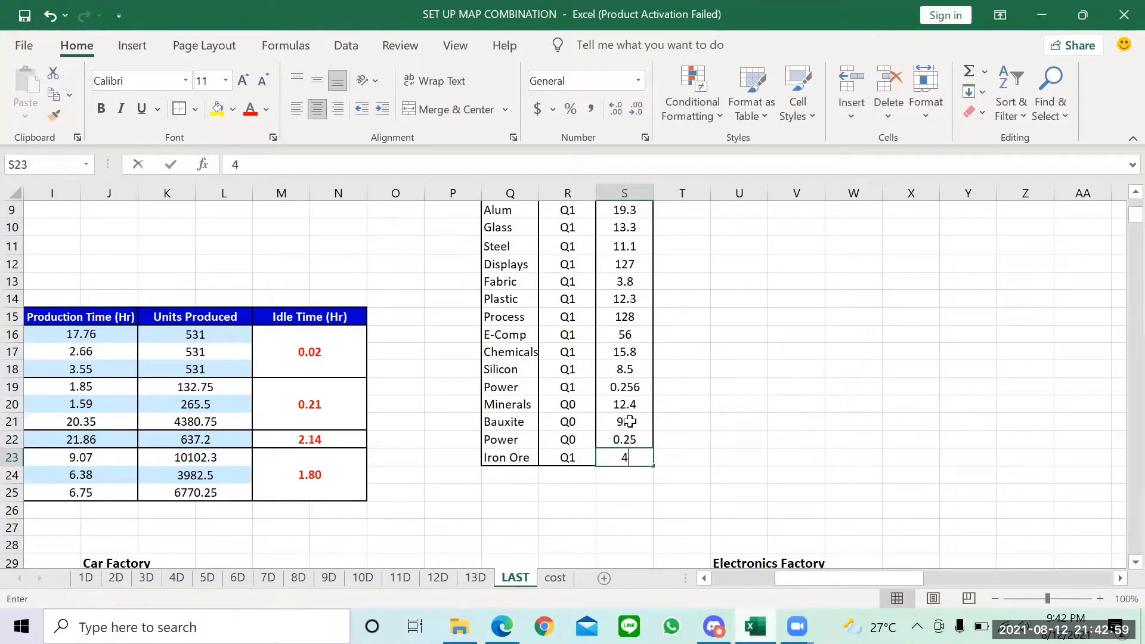
{"action": "type", "text": "4.65"}
{"action": "key", "text": "Return"}
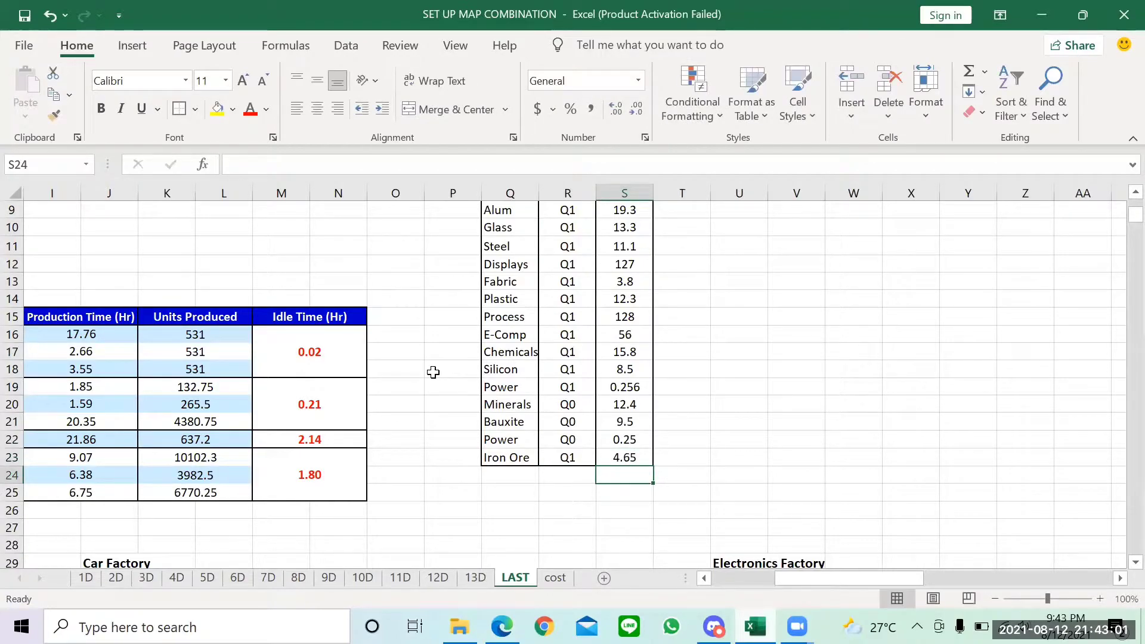
{"action": "left_click", "coordinate": [433, 372]}
{"action": "scroll", "coordinate": [433, 372], "scroll_direction": "up", "scroll_amount": 3}
{"action": "scroll", "coordinate": [433, 372], "scroll_direction": "left", "scroll_amount": 4}
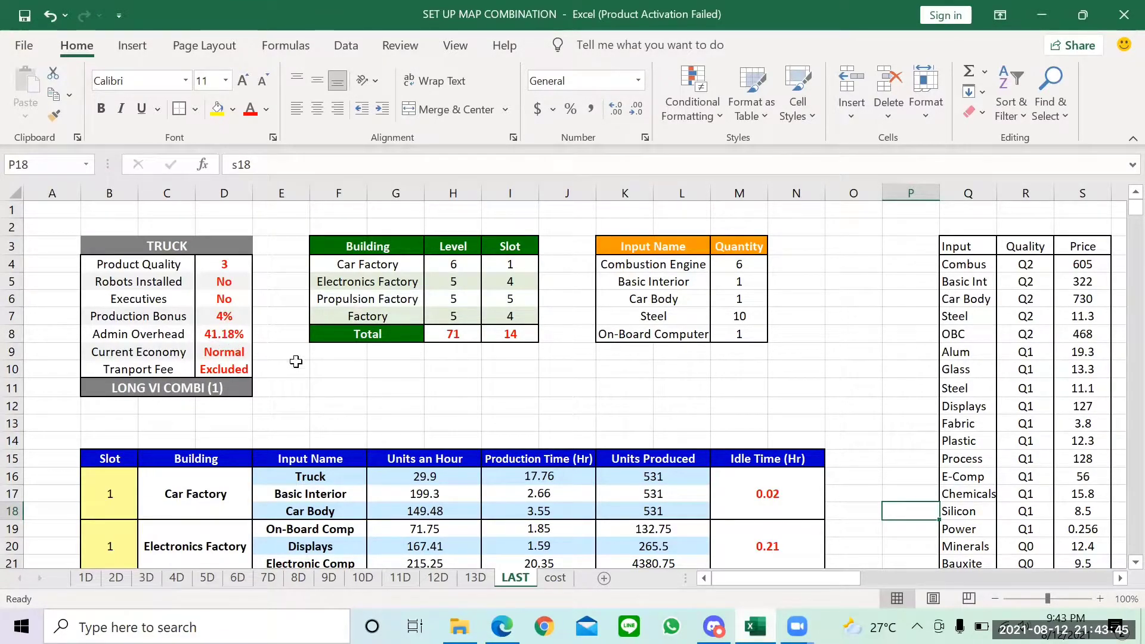
Review the LONG VI COMBI (1) production table, going through each produced input from Truck down to Steel in E16:E25.
{"action": "scroll", "coordinate": [311, 369], "scroll_direction": "down", "scroll_amount": 1}
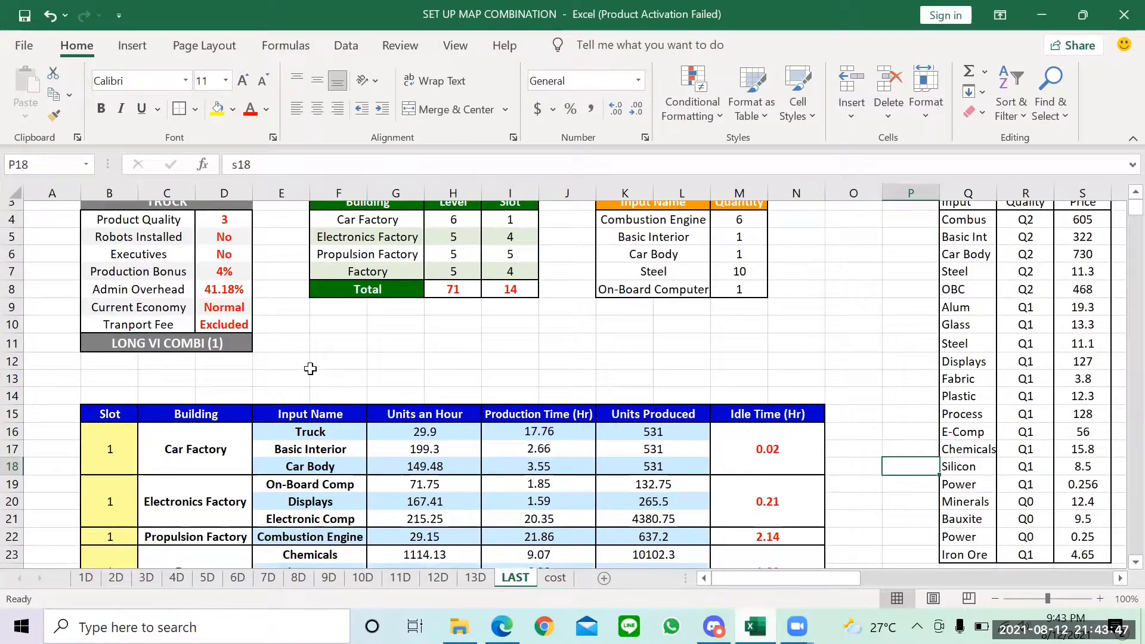
{"action": "scroll", "coordinate": [311, 368], "scroll_direction": "down", "scroll_amount": 1}
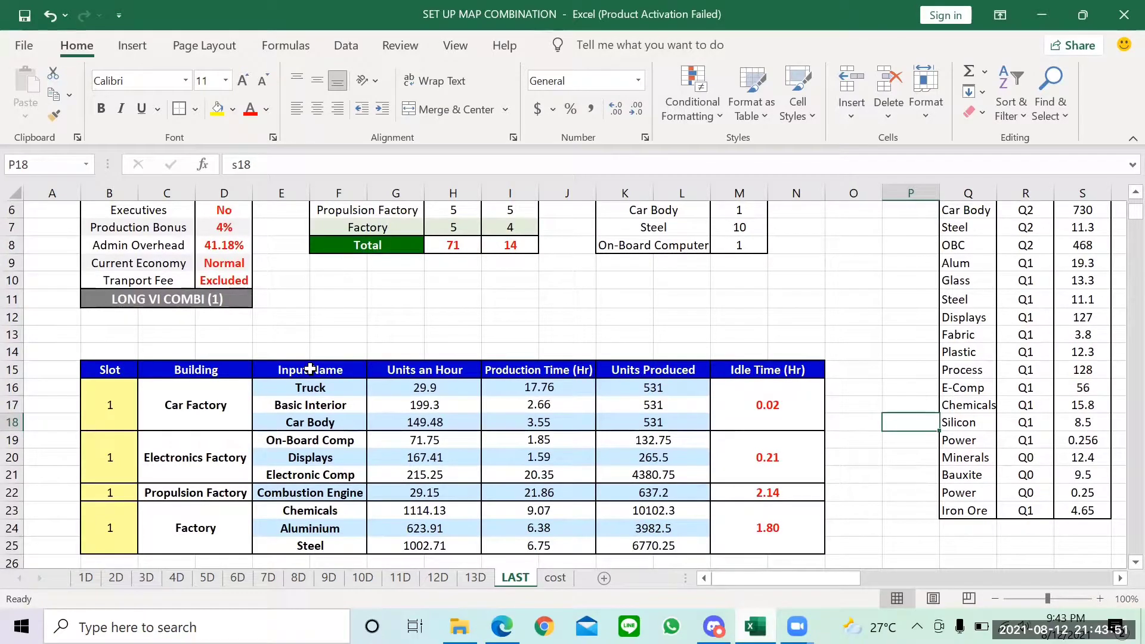
{"action": "scroll", "coordinate": [311, 368], "scroll_direction": "down", "scroll_amount": 2}
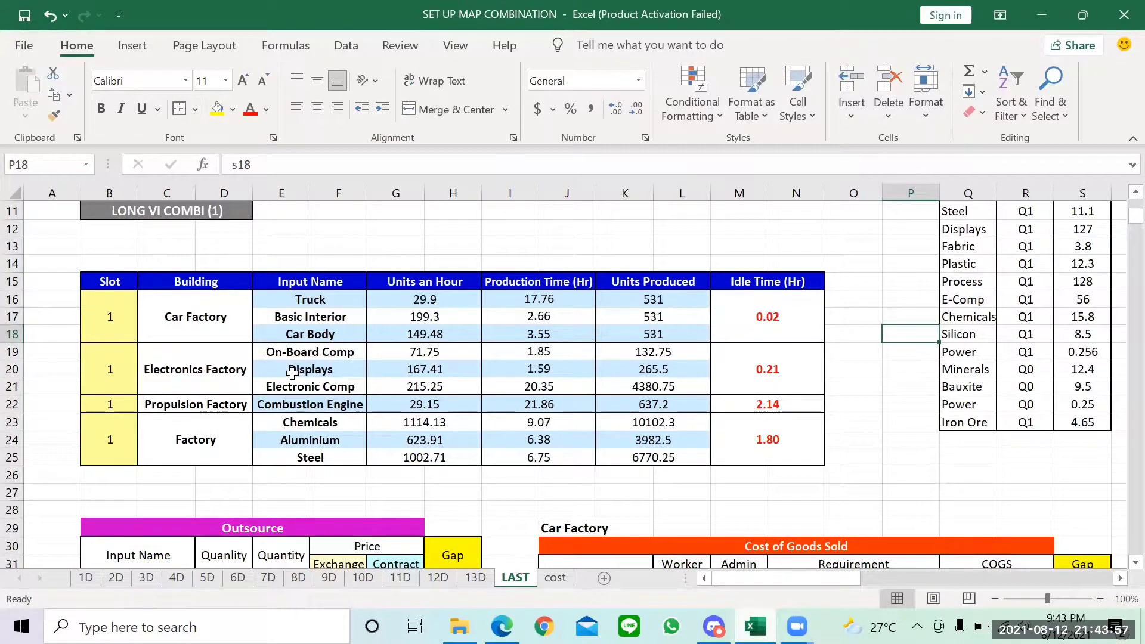
{"action": "scroll", "coordinate": [294, 371], "scroll_direction": "down", "scroll_amount": 1}
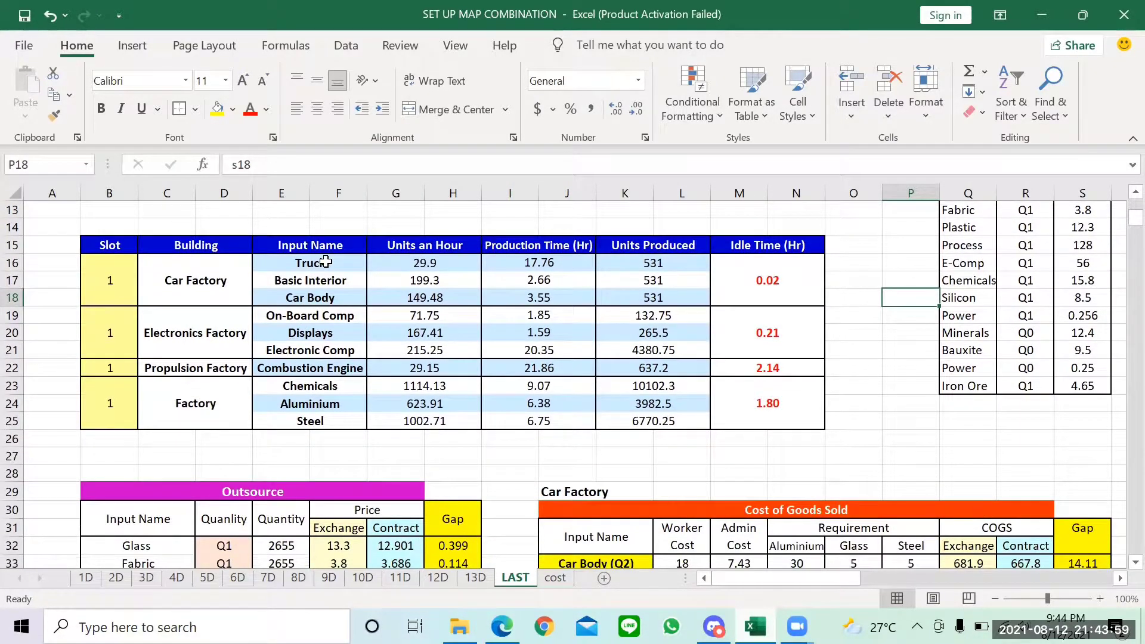
{"action": "left_click", "coordinate": [326, 262]}
{"action": "key", "text": "Down"}
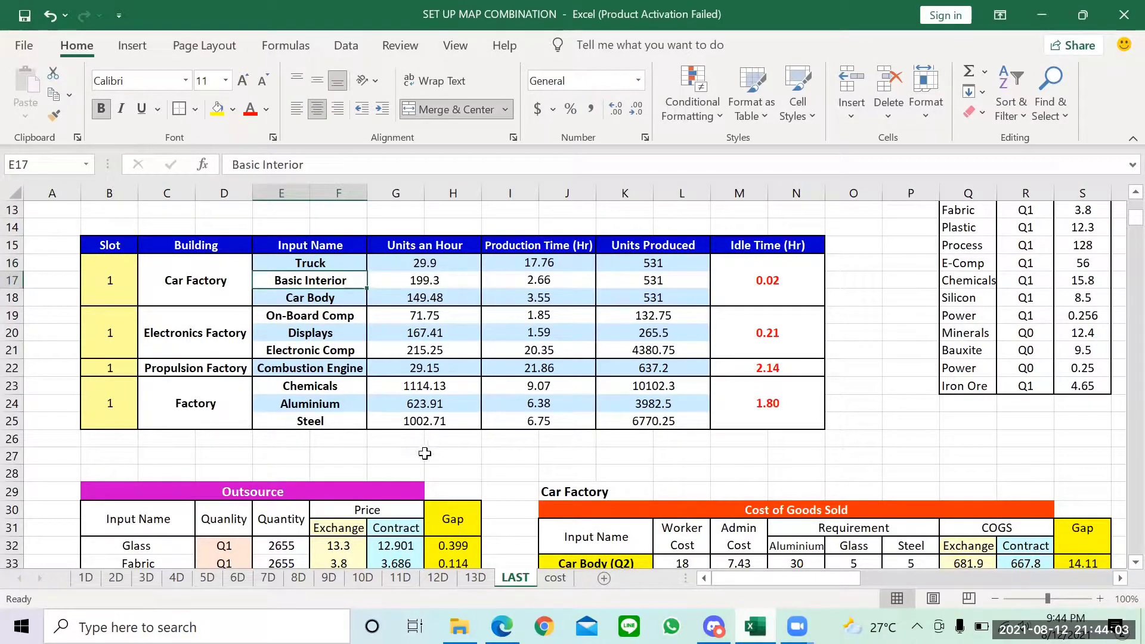
{"action": "key", "text": "Down"}
{"action": "key", "text": "Down"}
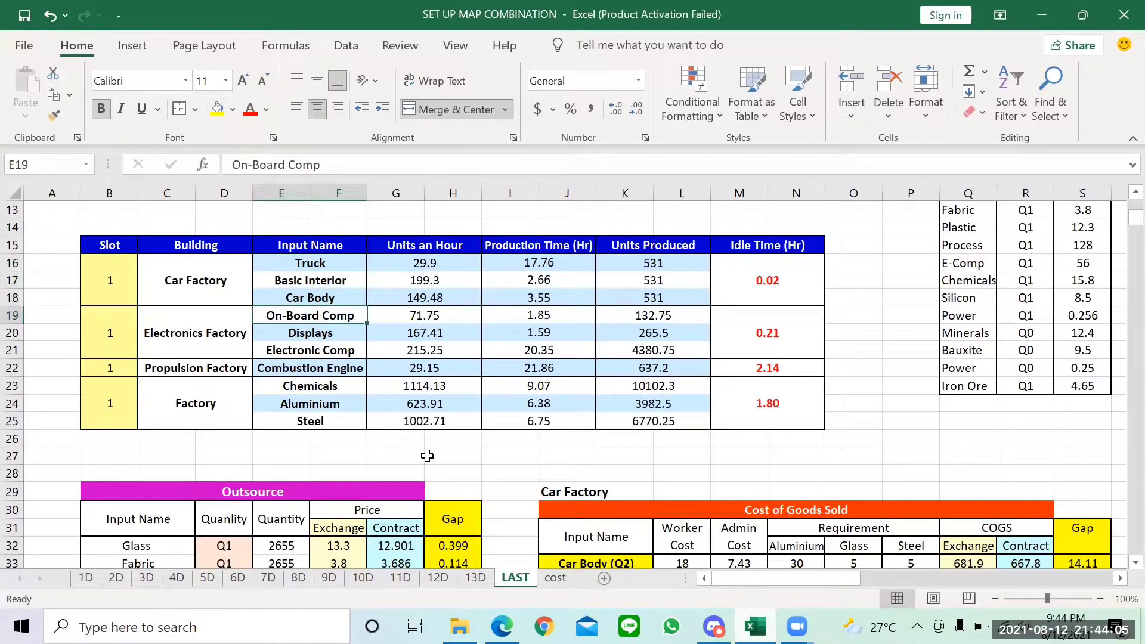
{"action": "key", "text": "Down"}
{"action": "key", "text": "Down"}
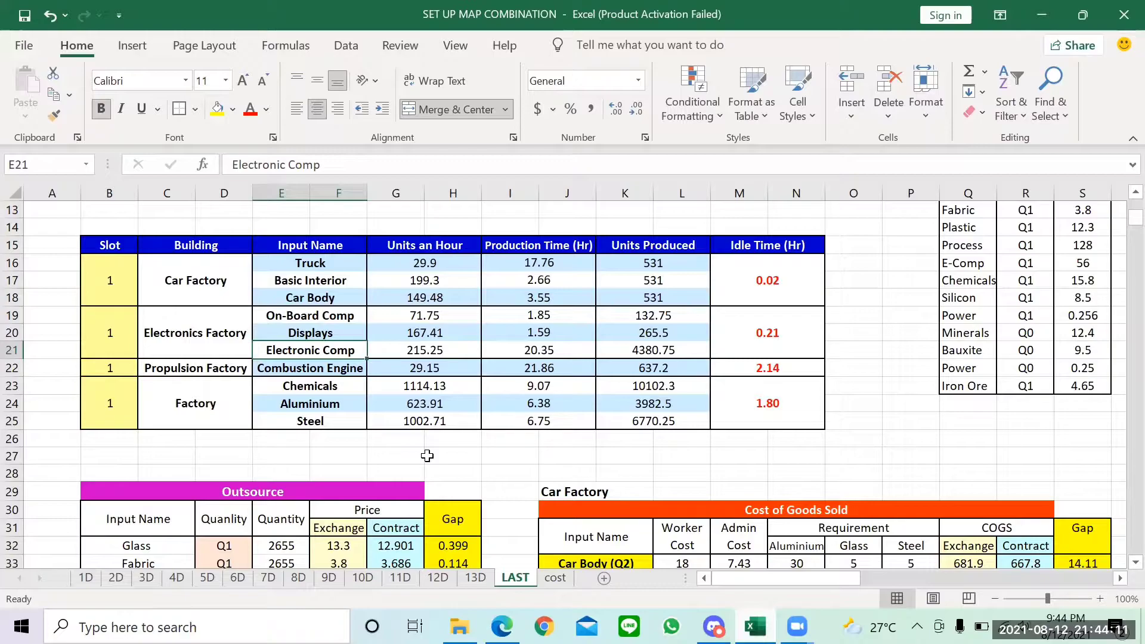
{"action": "key", "text": "Down"}
{"action": "key", "text": "Down"}
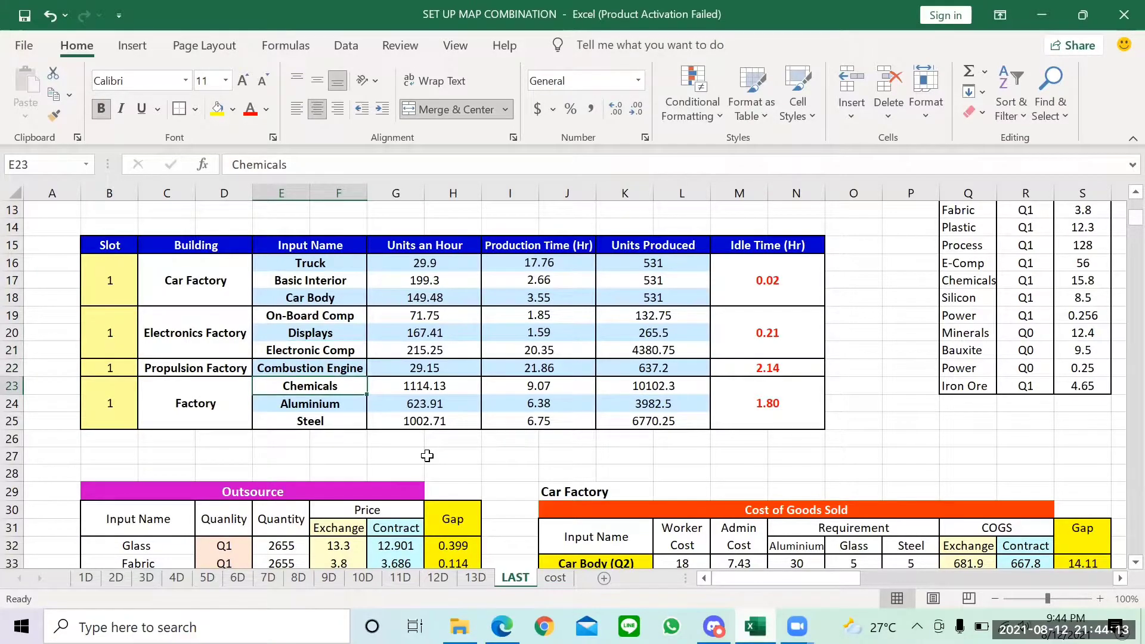
{"action": "key", "text": "Down"}
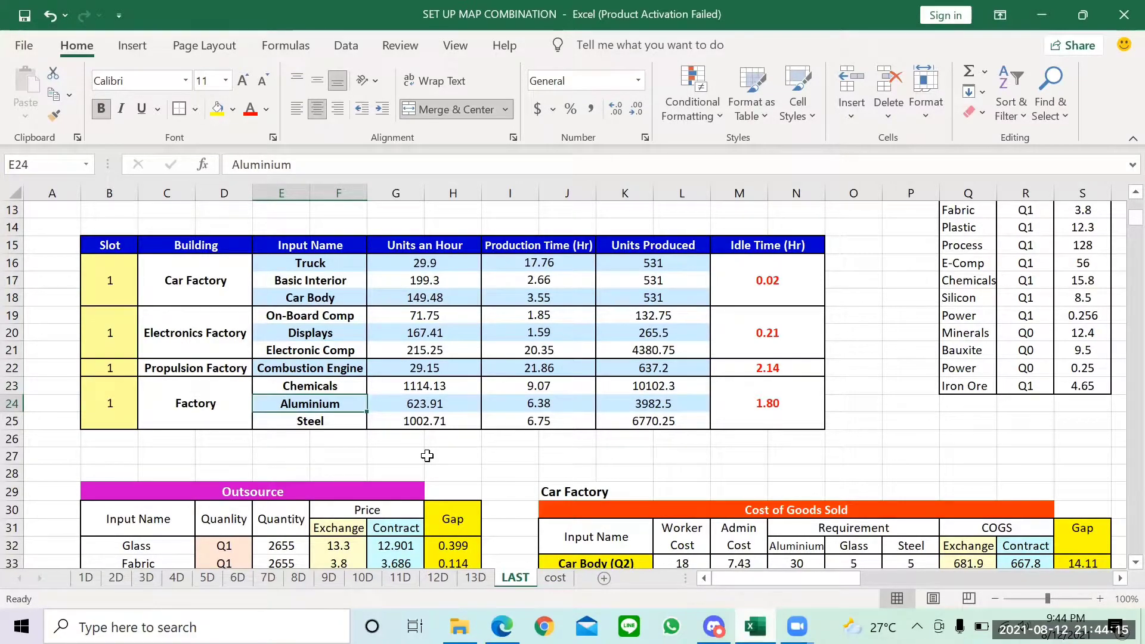
{"action": "key", "text": "Down"}
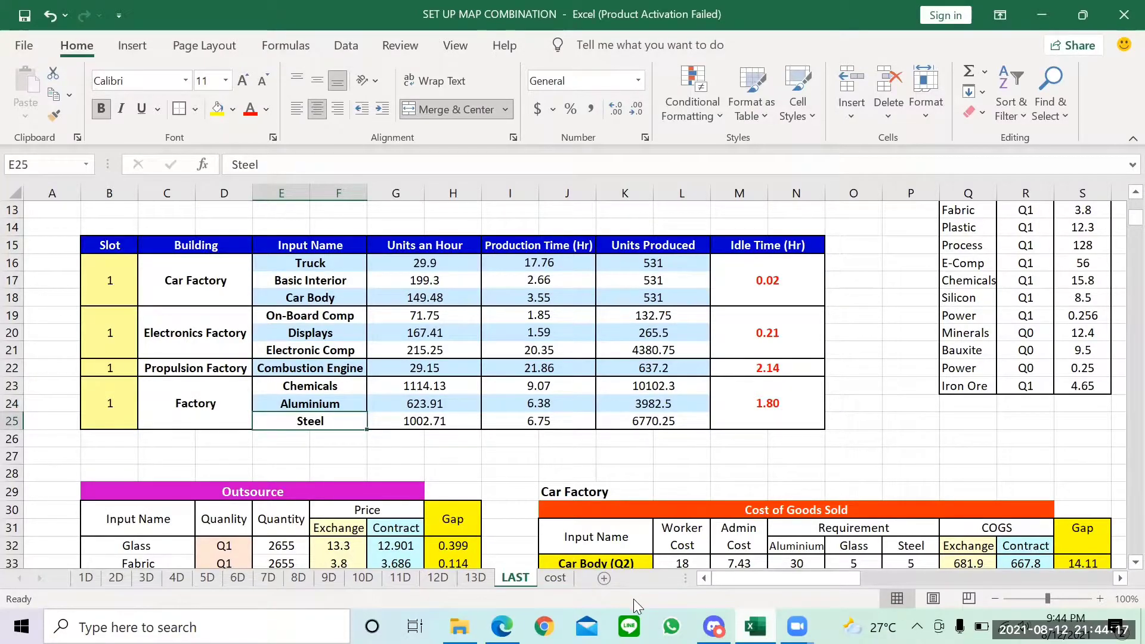
Examine the first combination's Outsource prices and the Cost of Goods Sold tables of the Car, Electronics, Propulsion and basic Factory.
{"action": "scroll", "coordinate": [463, 446], "scroll_direction": "down", "scroll_amount": 3}
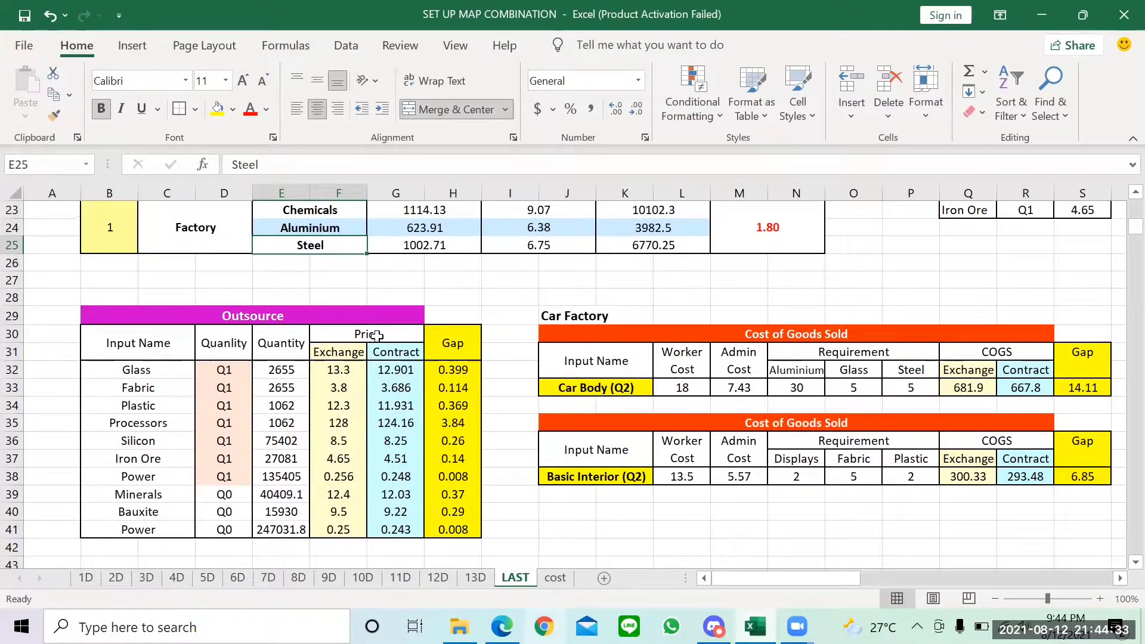
{"action": "scroll", "coordinate": [475, 382], "scroll_direction": "up", "scroll_amount": 1}
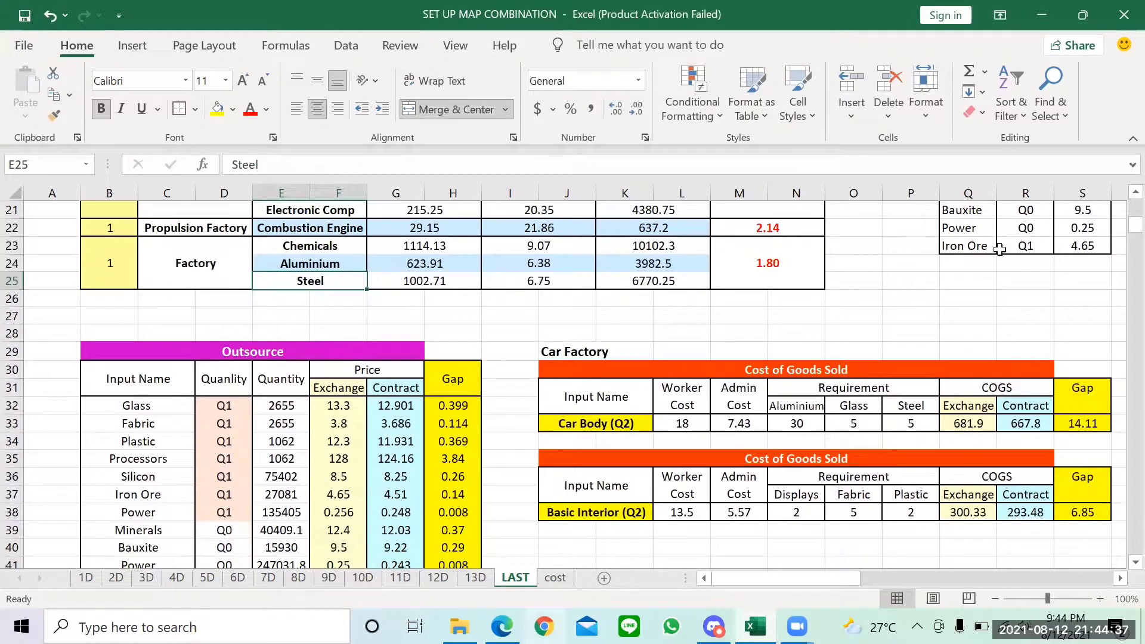
{"action": "scroll", "coordinate": [909, 285], "scroll_direction": "right", "scroll_amount": 3}
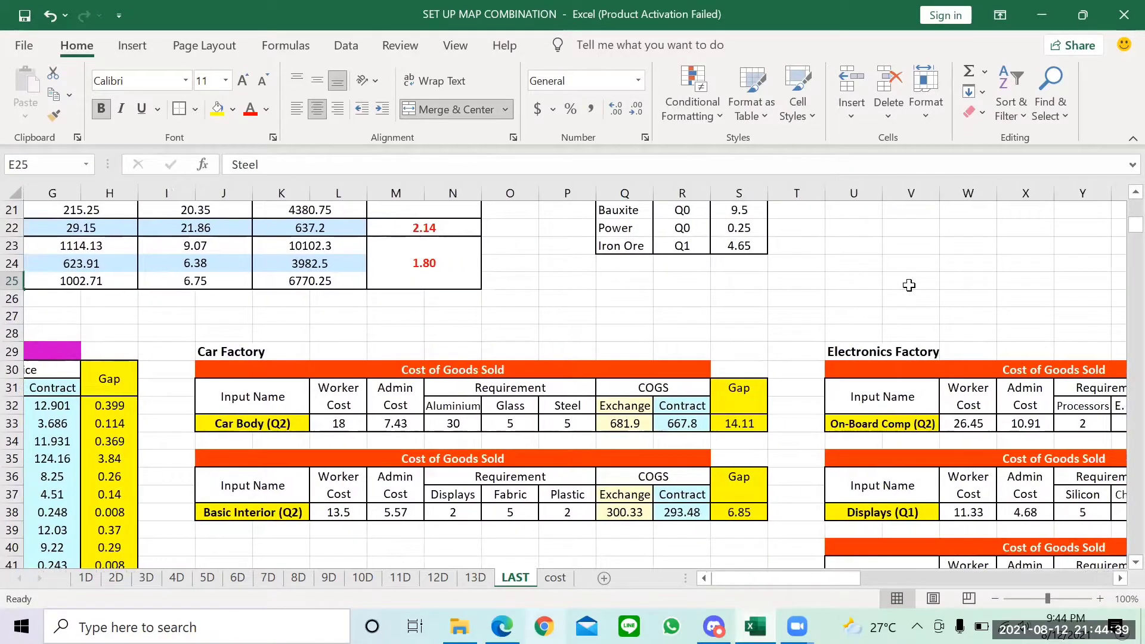
{"action": "scroll", "coordinate": [909, 285], "scroll_direction": "down", "scroll_amount": 2}
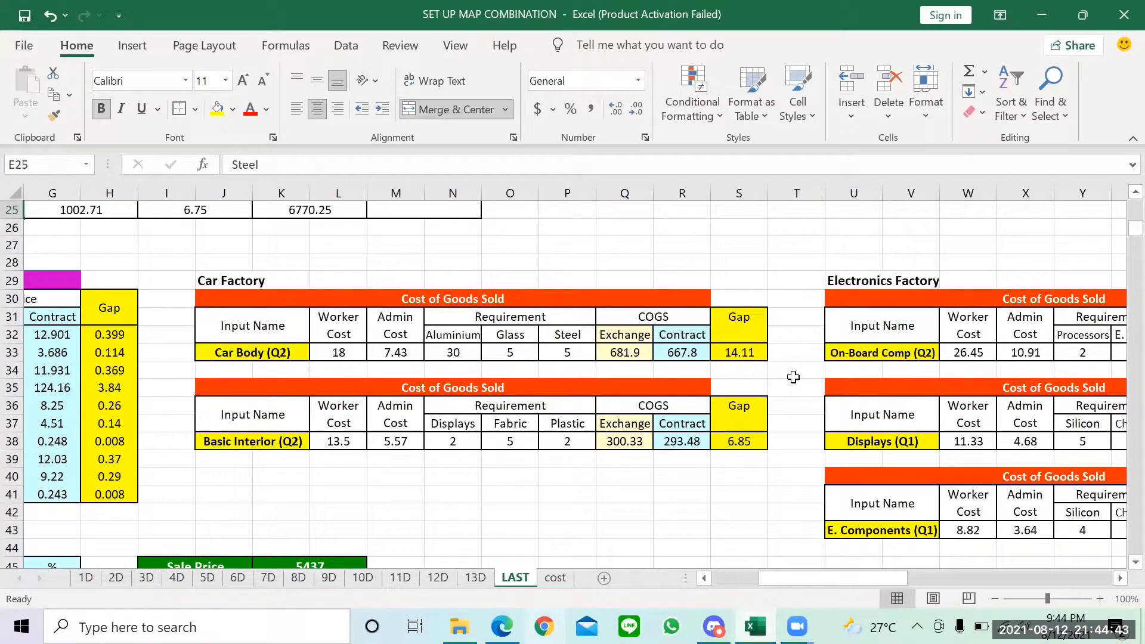
{"action": "scroll", "coordinate": [793, 377], "scroll_direction": "right", "scroll_amount": 4}
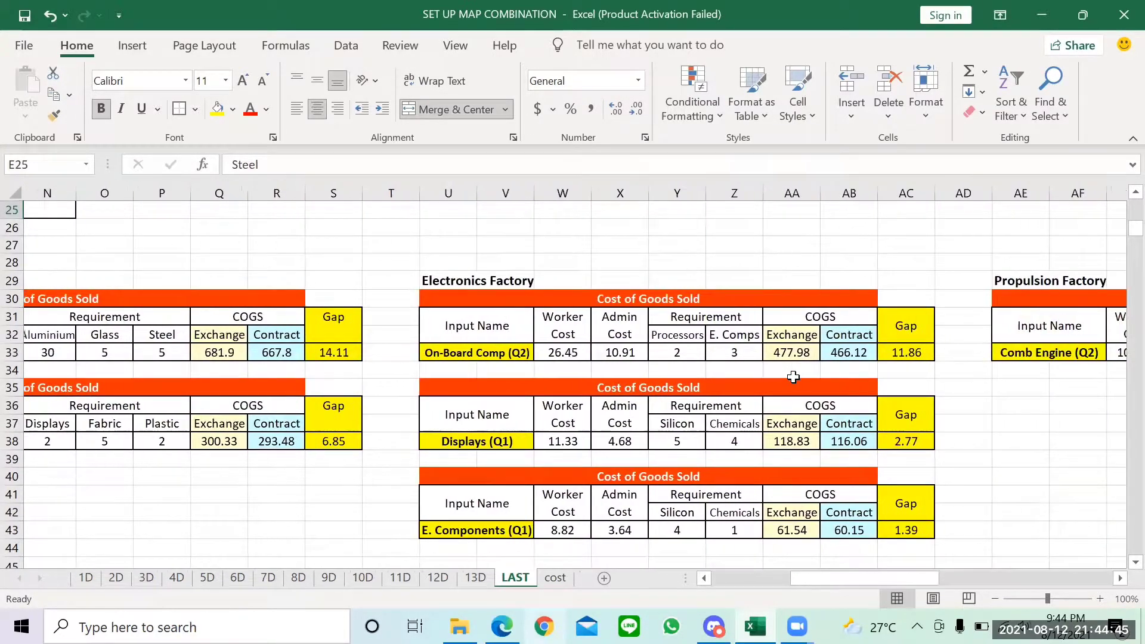
{"action": "scroll", "coordinate": [793, 377], "scroll_direction": "right", "scroll_amount": 2}
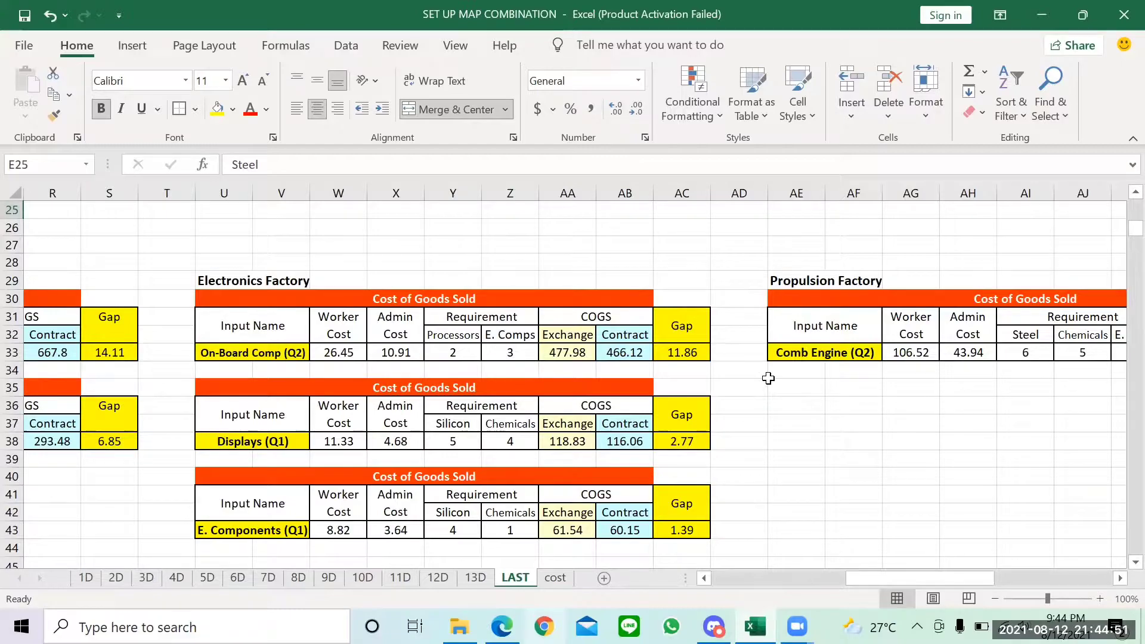
{"action": "scroll", "coordinate": [768, 378], "scroll_direction": "right", "scroll_amount": 4}
{"action": "scroll", "coordinate": [769, 379], "scroll_direction": "right", "scroll_amount": 2}
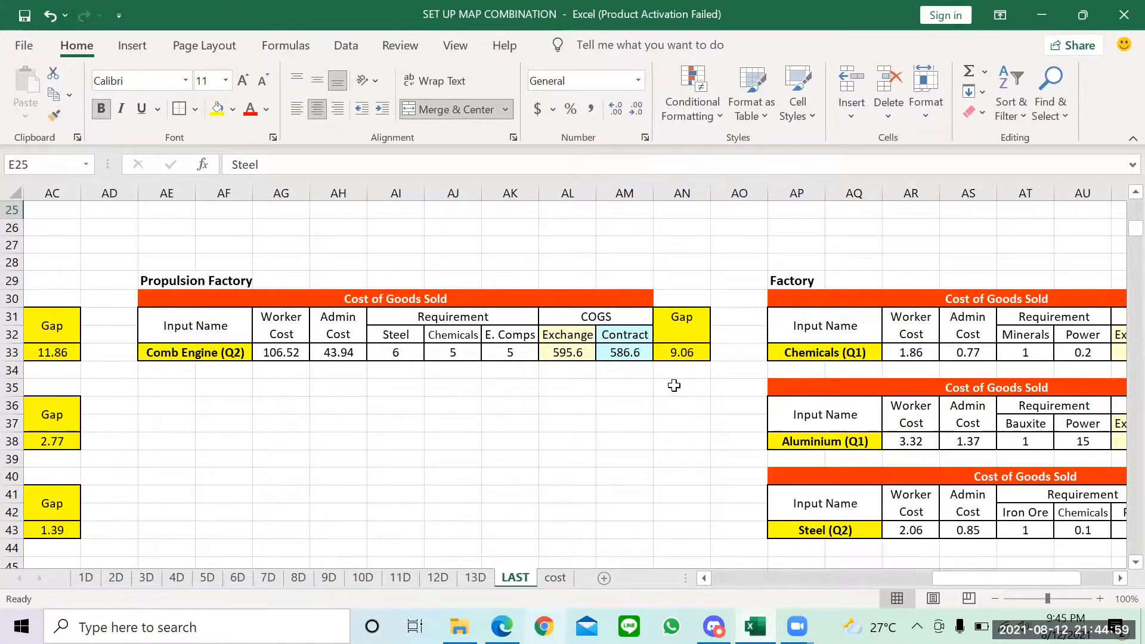
{"action": "scroll", "coordinate": [674, 386], "scroll_direction": "right", "scroll_amount": 4}
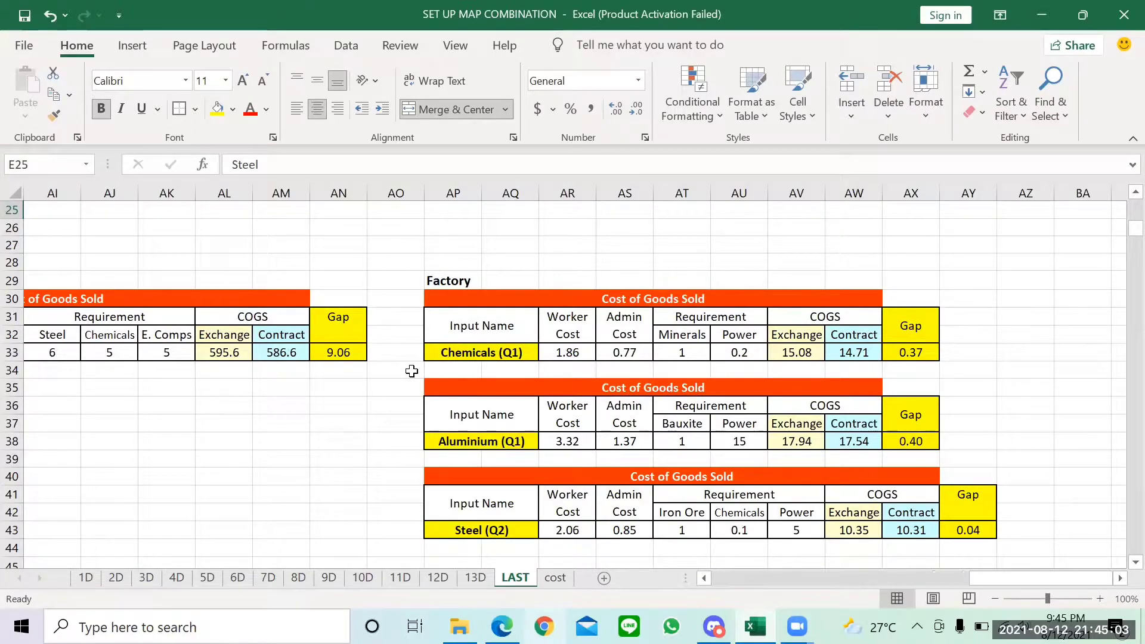
Check the first combination's Car Factory cost breakdown, inspecting total costs D53 and F53, the sale price in K45 and the profit figures.
{"action": "scroll", "coordinate": [412, 371], "scroll_direction": "left", "scroll_amount": 10}
{"action": "scroll", "coordinate": [412, 371], "scroll_direction": "left", "scroll_amount": 8}
{"action": "scroll", "coordinate": [411, 371], "scroll_direction": "down", "scroll_amount": 5}
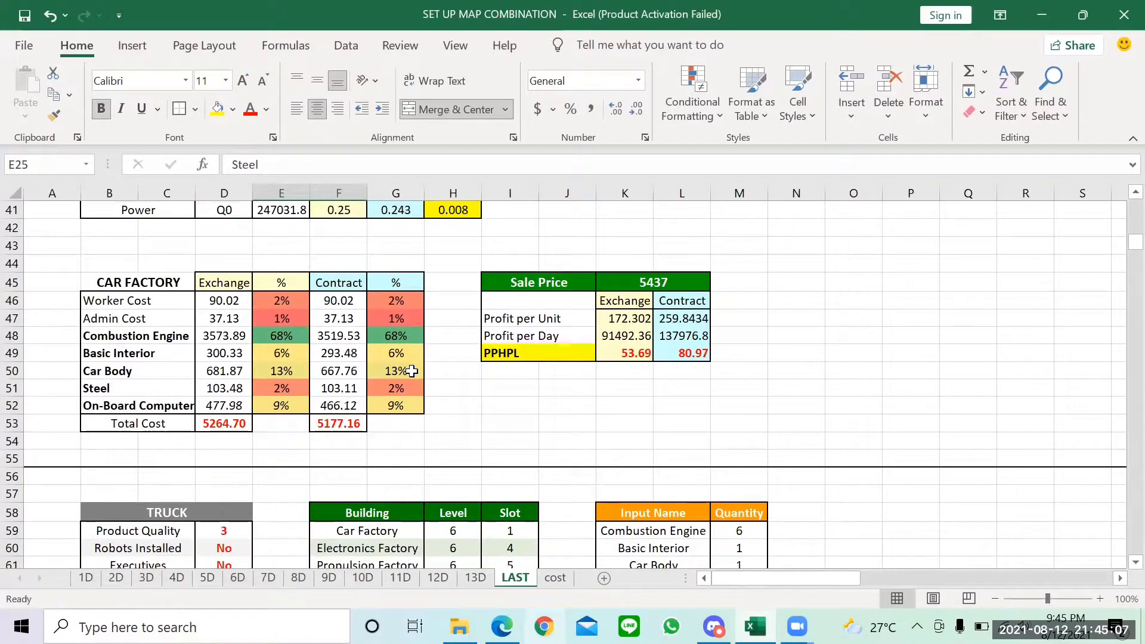
{"action": "scroll", "coordinate": [412, 371], "scroll_direction": "up", "scroll_amount": 1}
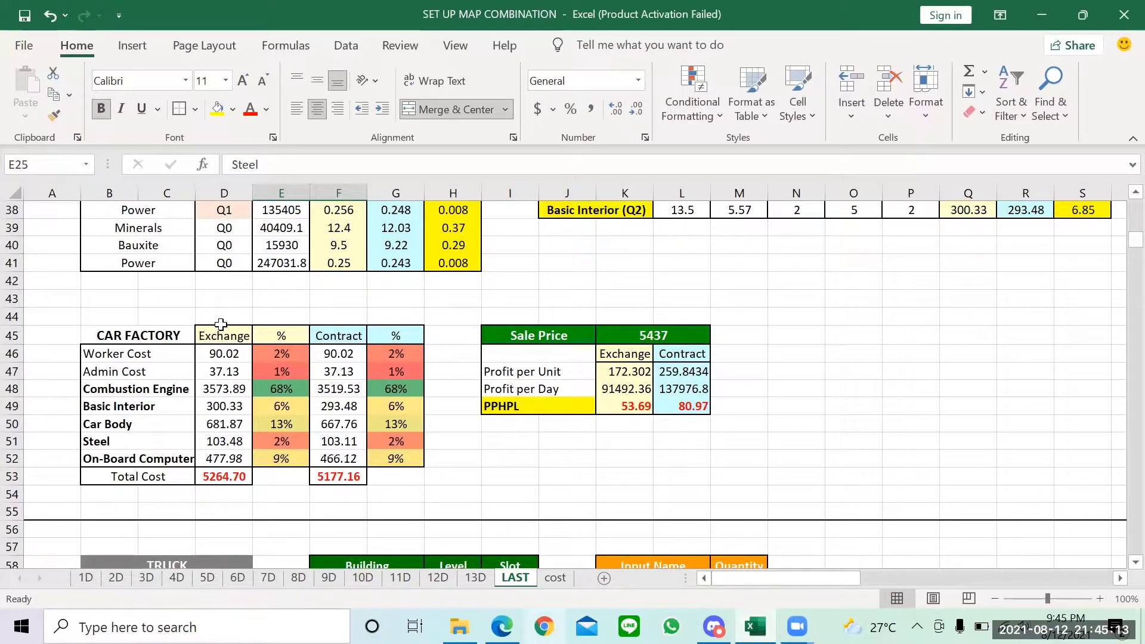
{"action": "left_click", "coordinate": [229, 475]}
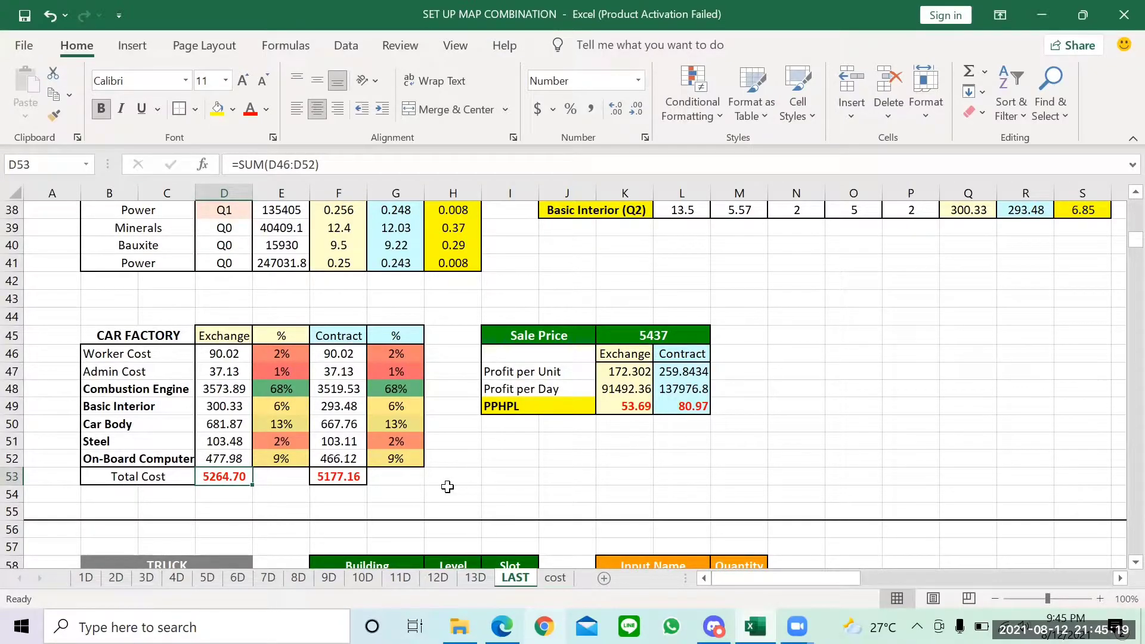
{"action": "key", "text": "Right"}
{"action": "key", "text": "Right"}
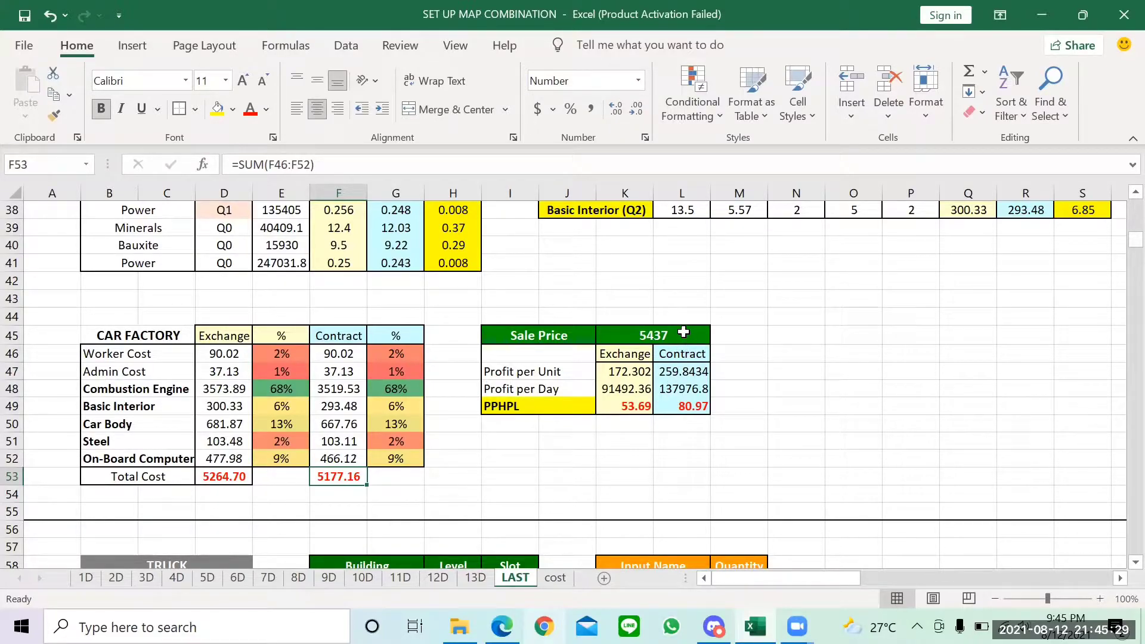
{"action": "left_click", "coordinate": [639, 332]}
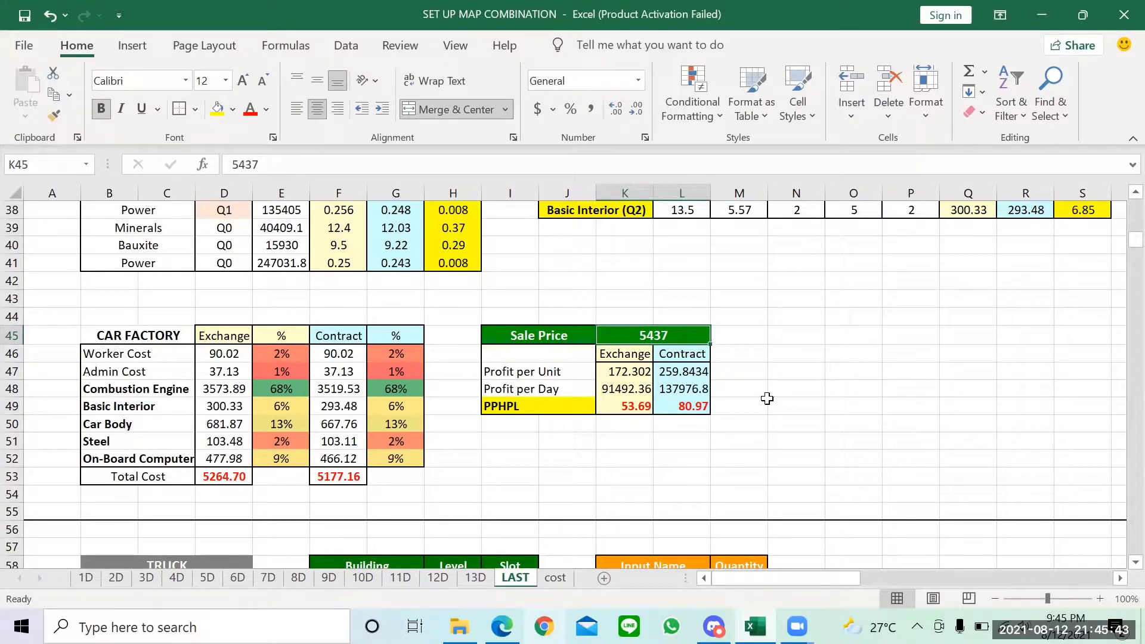
{"action": "left_click", "coordinate": [657, 444]}
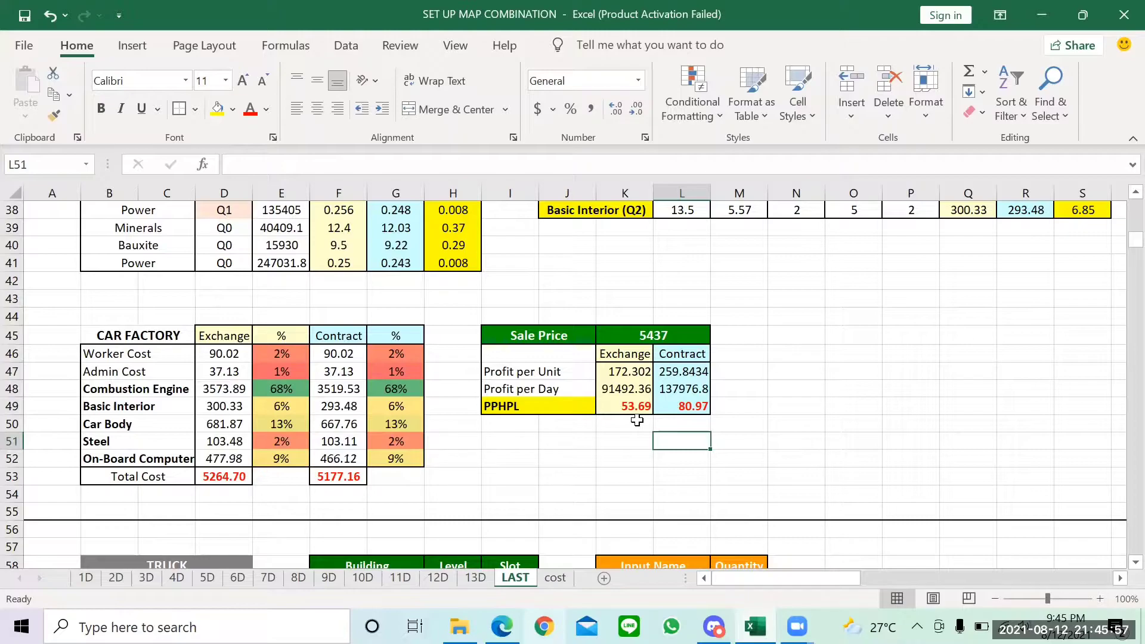
Review the LONG VI COMBI (2) setup, inspecting the Admin Overhead formula in D63 and the production table with idle times.
{"action": "scroll", "coordinate": [637, 421], "scroll_direction": "down", "scroll_amount": 2}
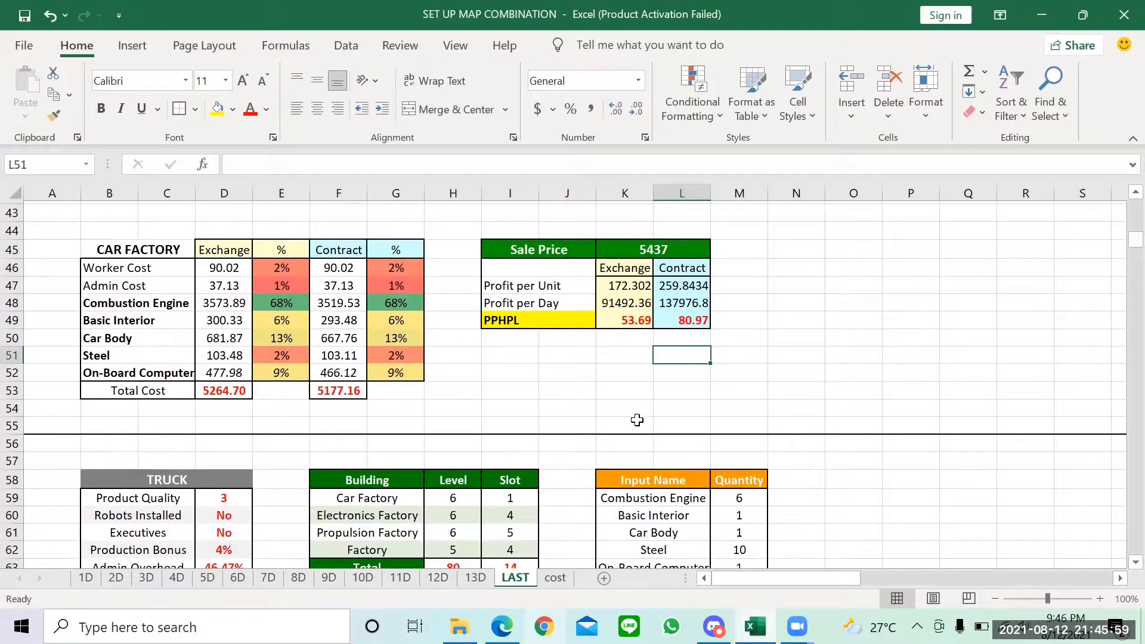
{"action": "scroll", "coordinate": [637, 420], "scroll_direction": "down", "scroll_amount": 4}
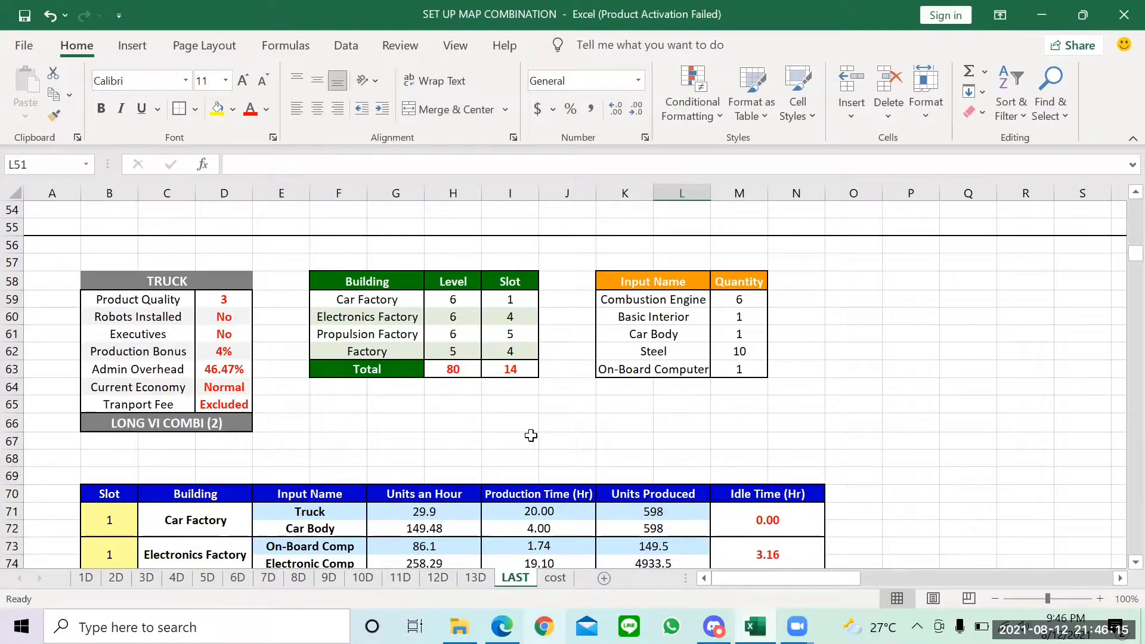
{"action": "scroll", "coordinate": [531, 435], "scroll_direction": "down", "scroll_amount": 1}
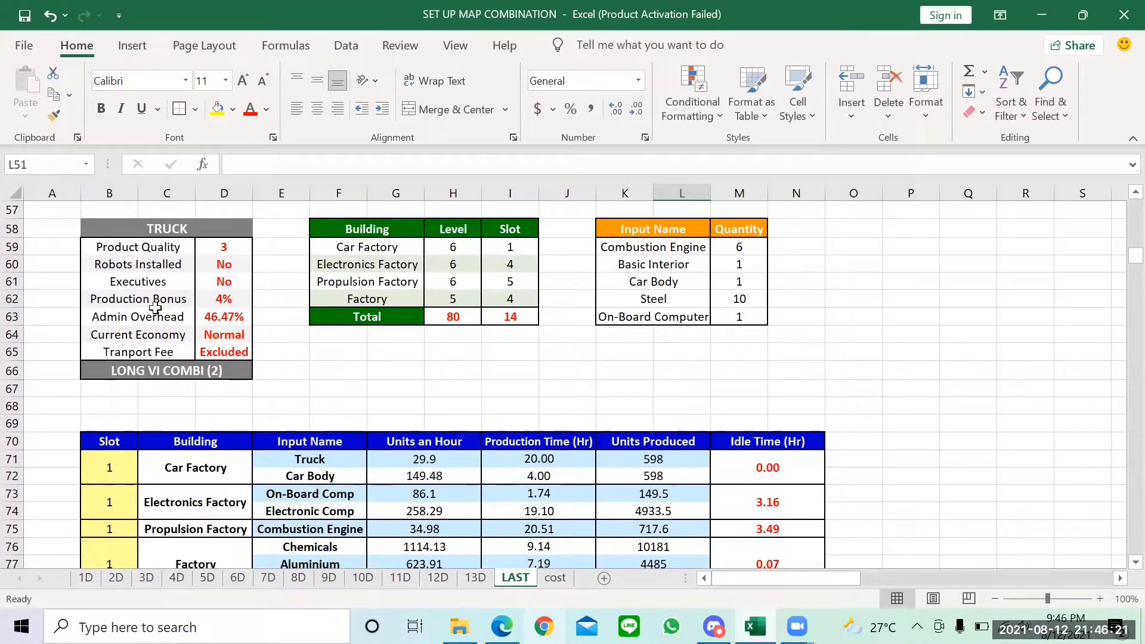
{"action": "left_click", "coordinate": [210, 318]}
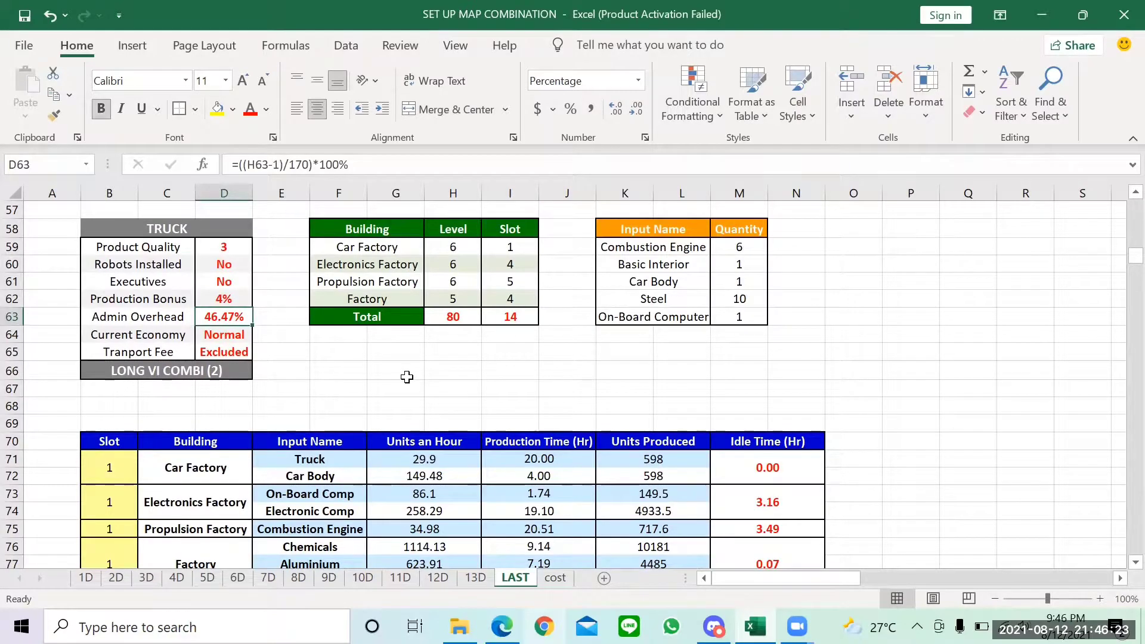
{"action": "scroll", "coordinate": [407, 377], "scroll_direction": "down", "scroll_amount": 3}
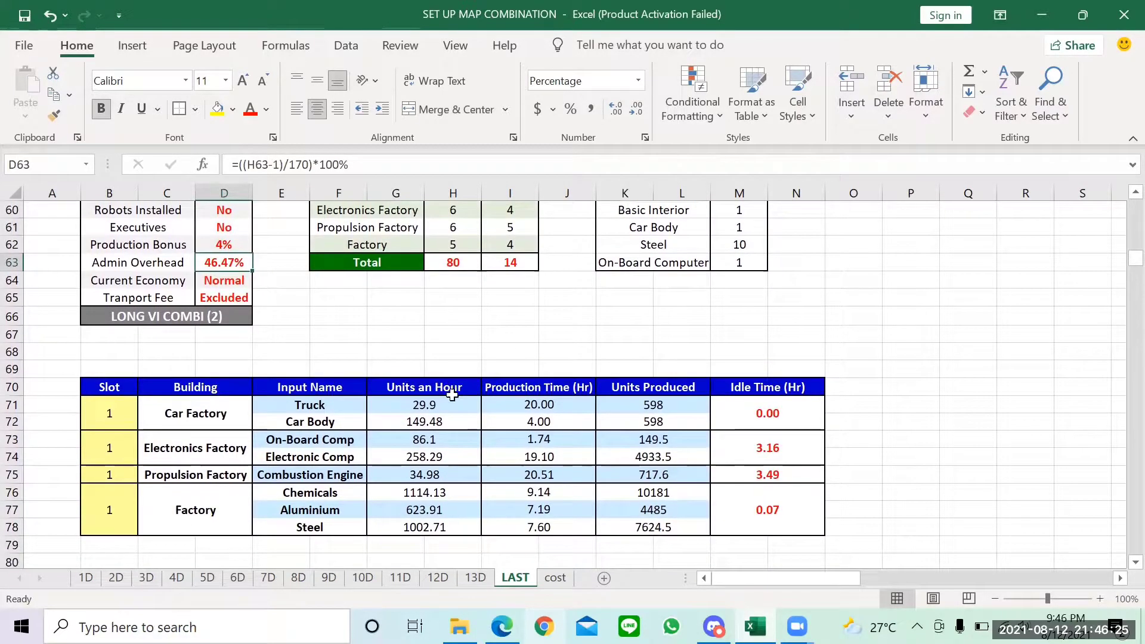
{"action": "scroll", "coordinate": [430, 362], "scroll_direction": "down", "scroll_amount": 1}
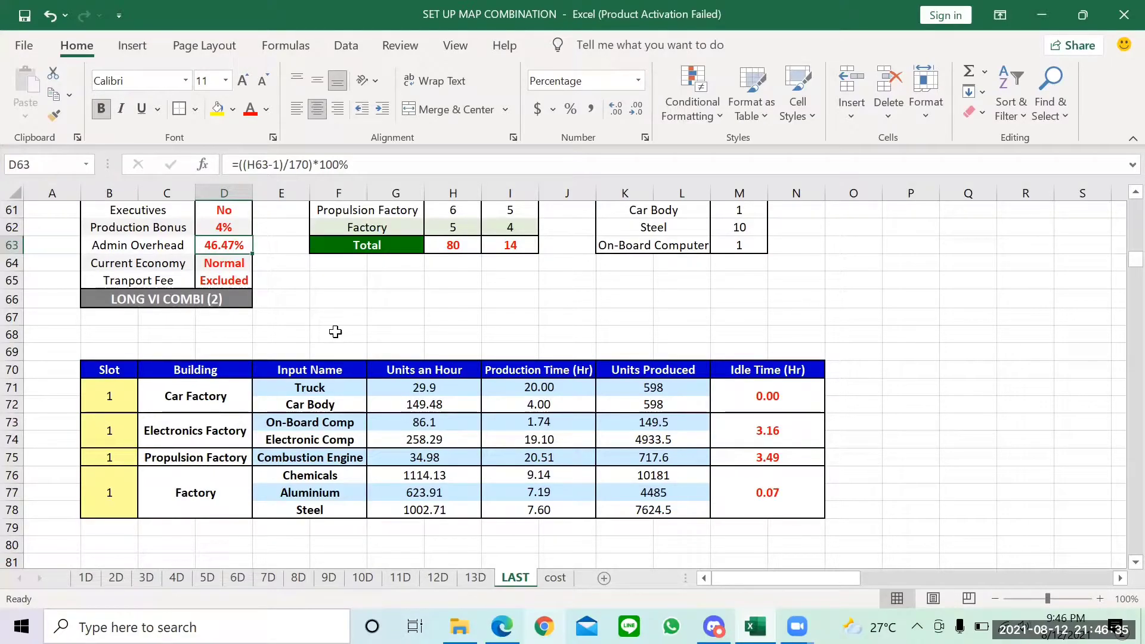
{"action": "scroll", "coordinate": [336, 331], "scroll_direction": "down", "scroll_amount": 3}
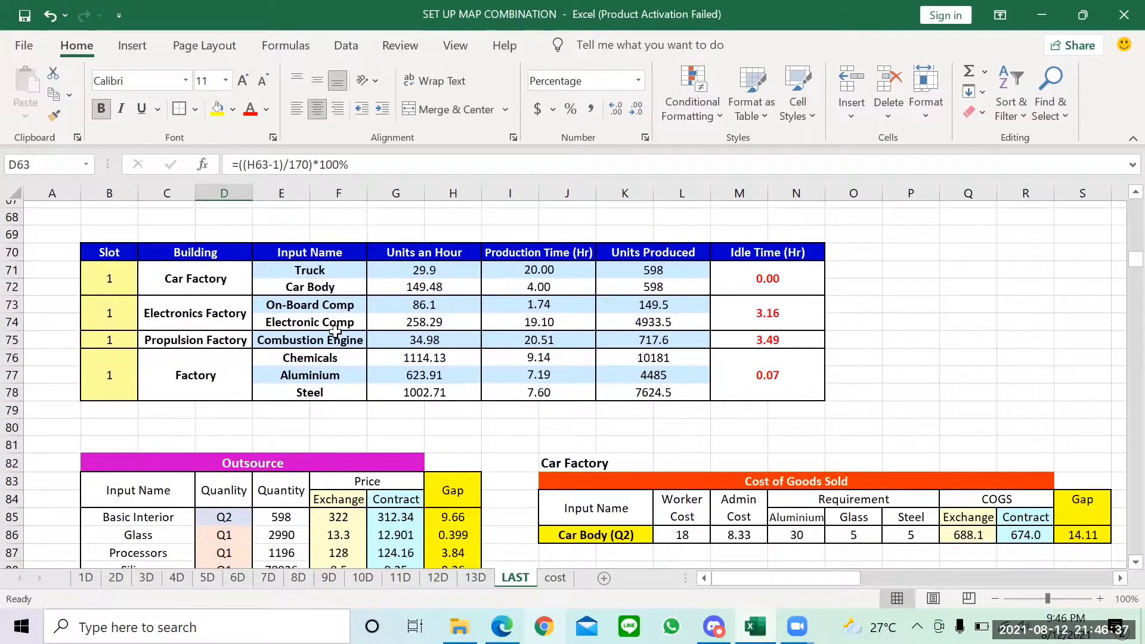
Examine the second combination's Outsource prices and the Cost of Goods Sold tables of its Car, Electronics, Propulsion and basic Factory.
{"action": "scroll", "coordinate": [336, 332], "scroll_direction": "down", "scroll_amount": 3}
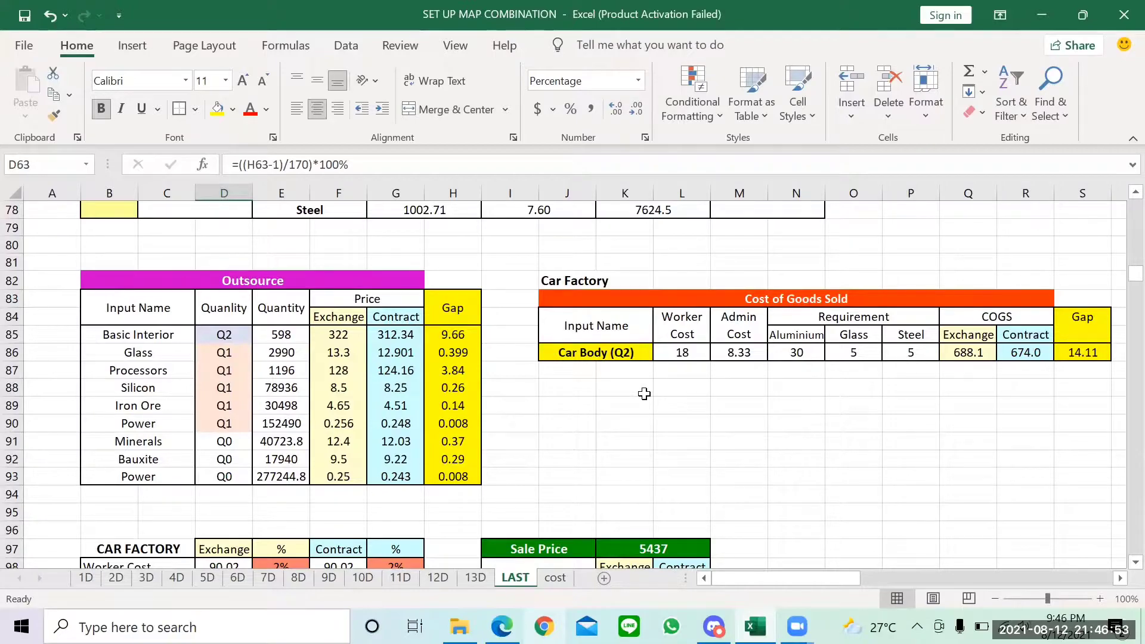
{"action": "scroll", "coordinate": [644, 394], "scroll_direction": "right", "scroll_amount": 4}
{"action": "scroll", "coordinate": [644, 394], "scroll_direction": "right", "scroll_amount": 4}
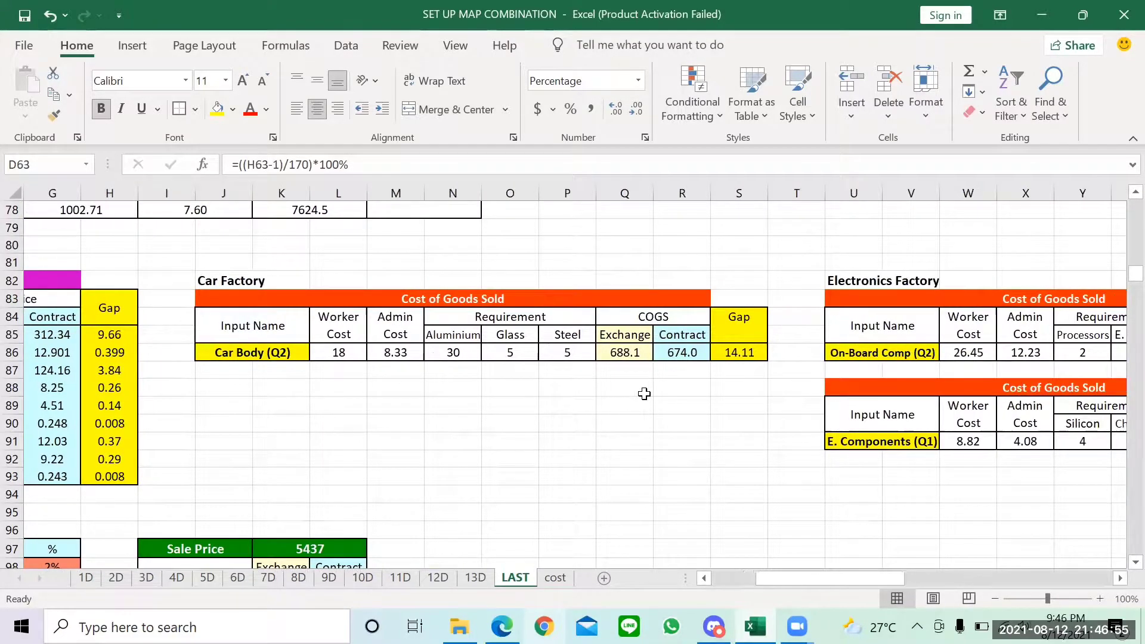
{"action": "scroll", "coordinate": [644, 393], "scroll_direction": "right", "scroll_amount": 1}
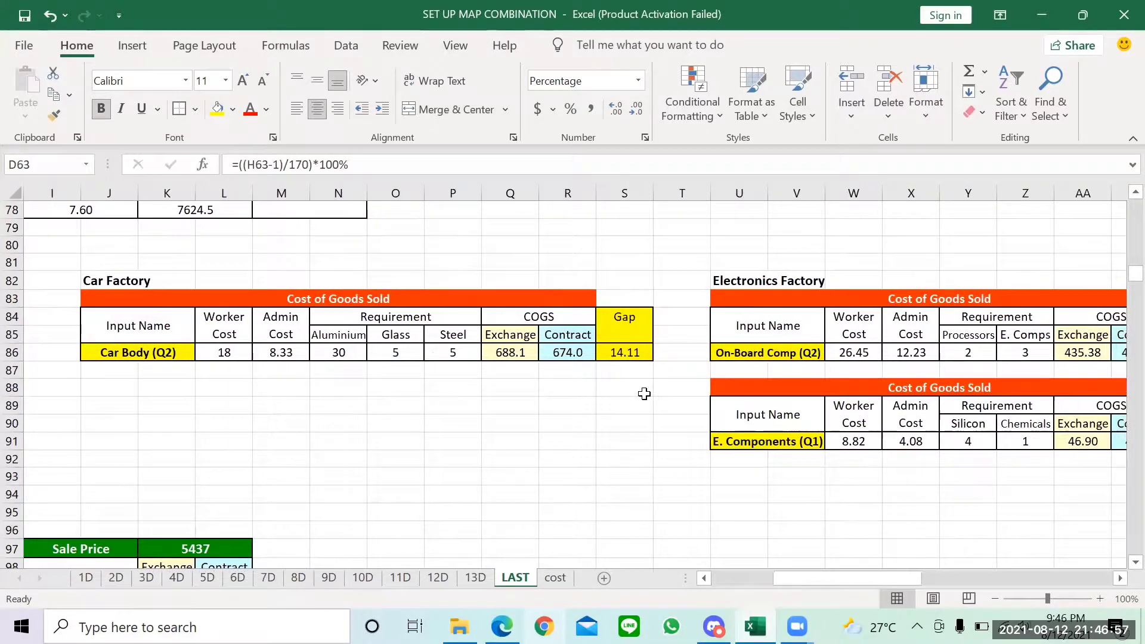
{"action": "scroll", "coordinate": [645, 394], "scroll_direction": "right", "scroll_amount": 3}
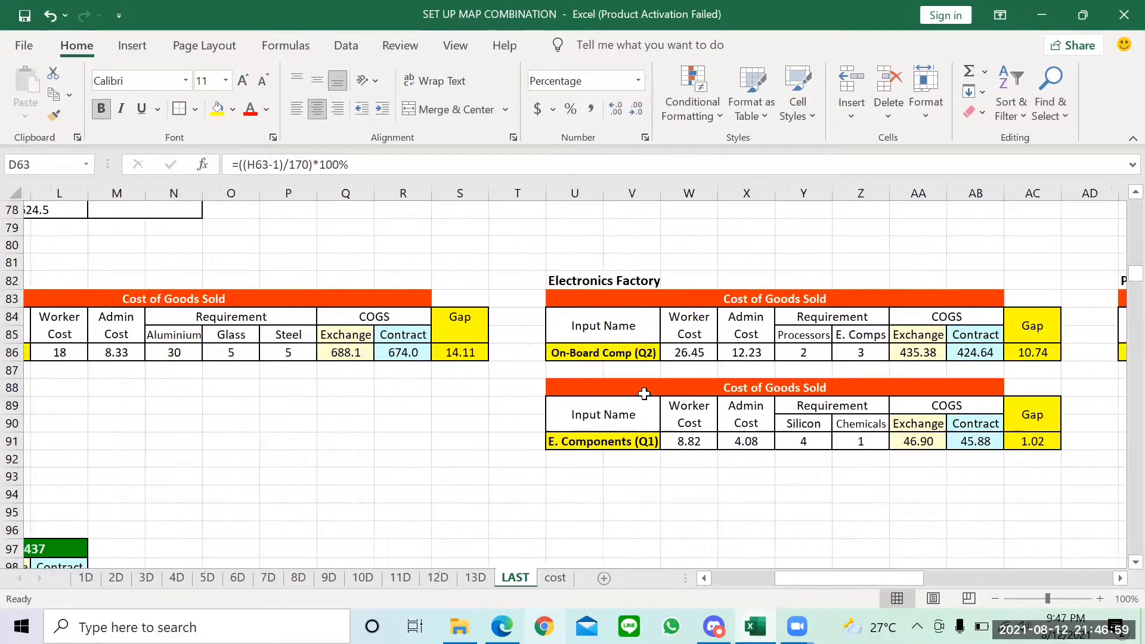
{"action": "scroll", "coordinate": [644, 394], "scroll_direction": "right", "scroll_amount": 5}
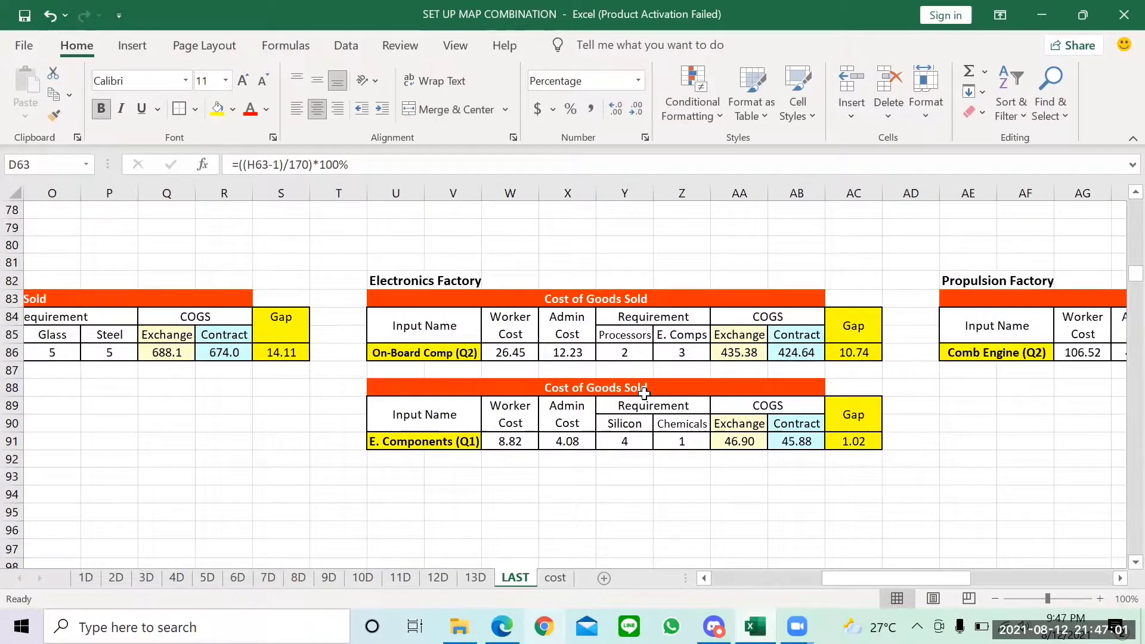
{"action": "scroll", "coordinate": [644, 394], "scroll_direction": "right", "scroll_amount": 8}
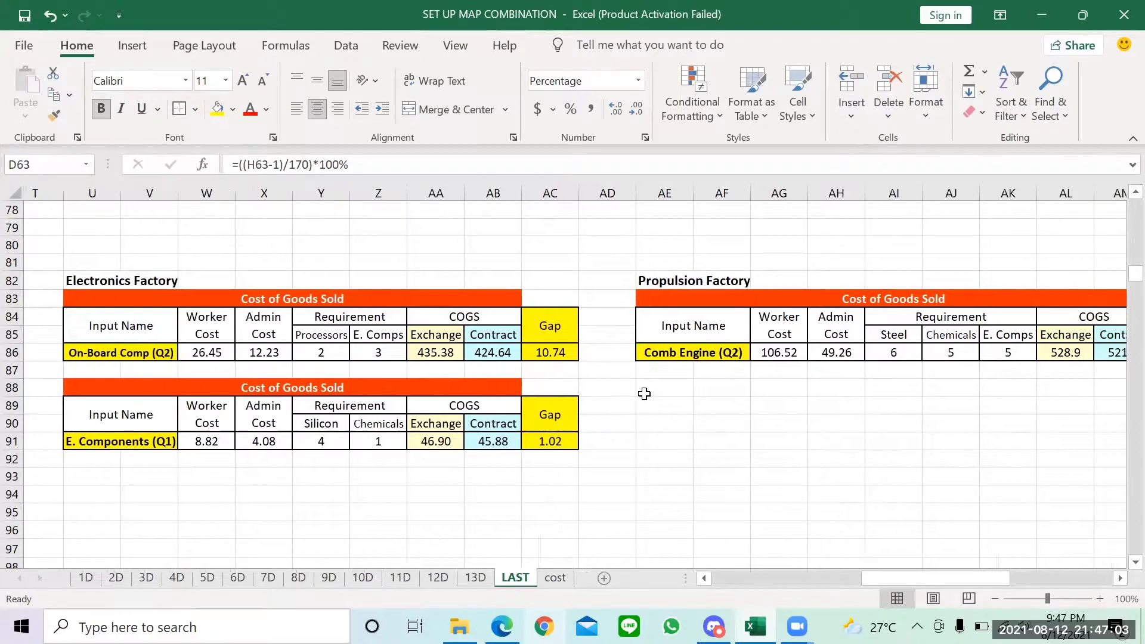
{"action": "scroll", "coordinate": [645, 394], "scroll_direction": "right", "scroll_amount": 5}
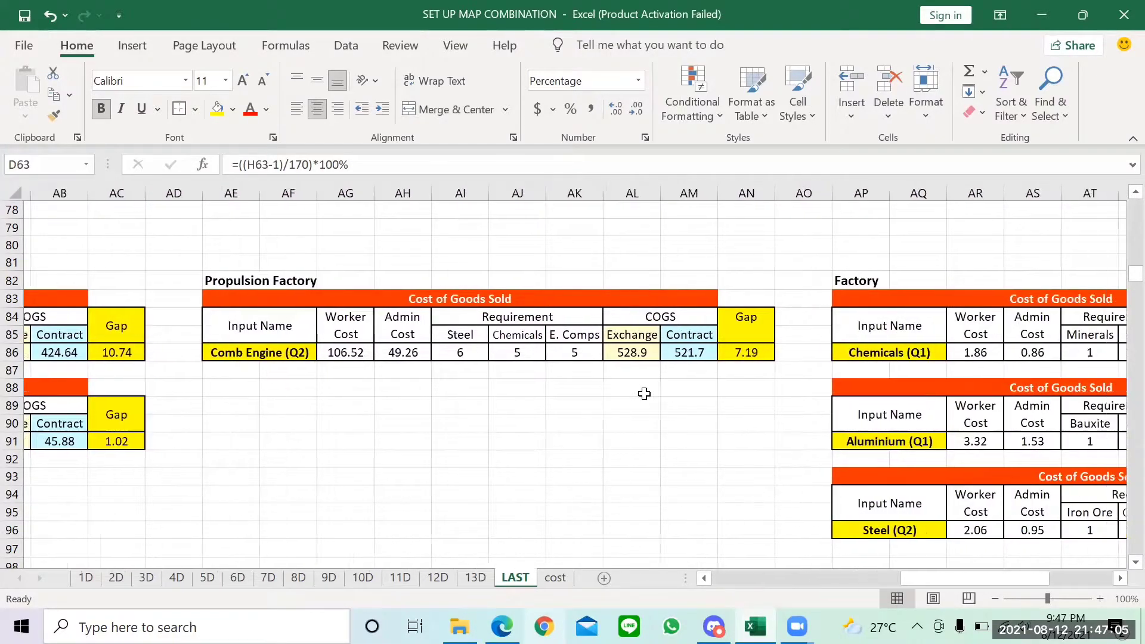
{"action": "scroll", "coordinate": [644, 394], "scroll_direction": "right", "scroll_amount": 5}
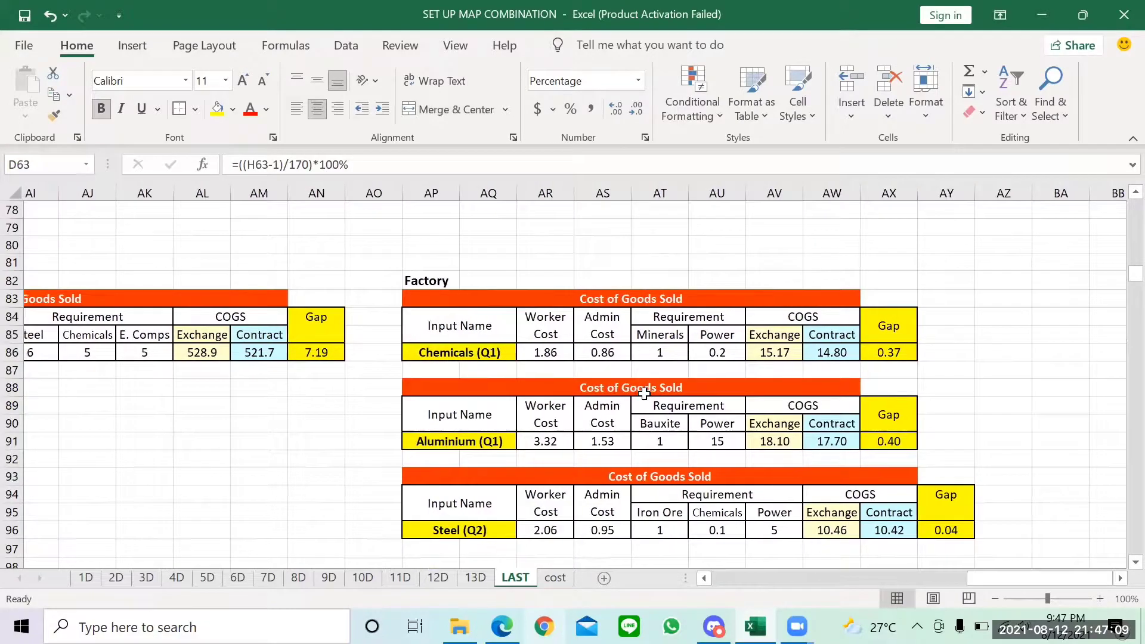
{"action": "scroll", "coordinate": [644, 393], "scroll_direction": "left", "scroll_amount": 1}
{"action": "scroll", "coordinate": [645, 393], "scroll_direction": "left", "scroll_amount": 10}
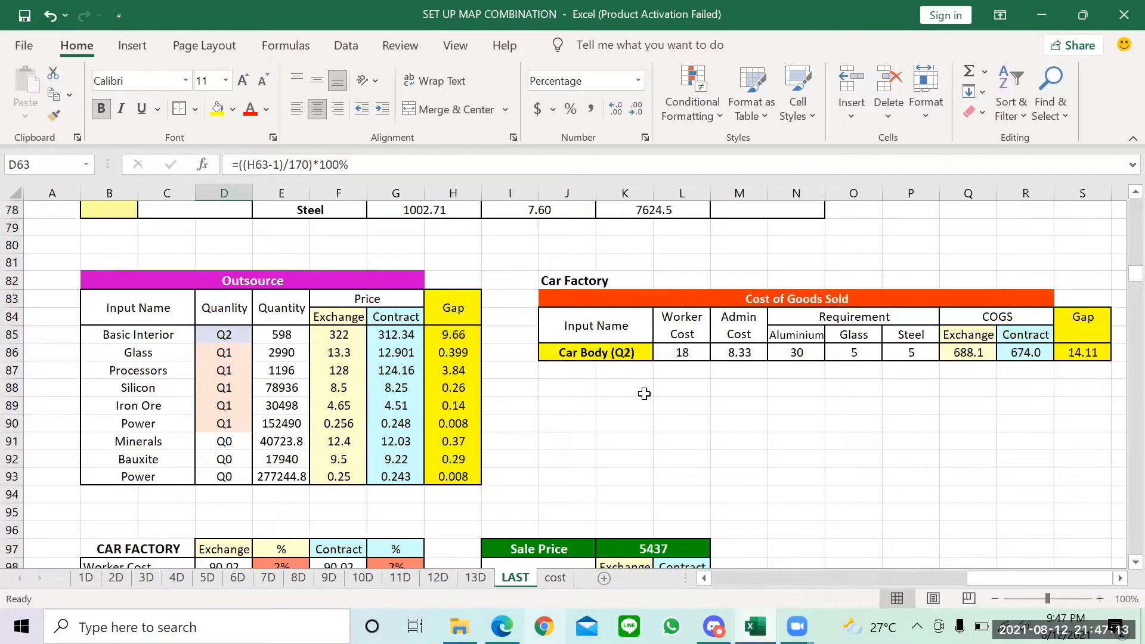
Check the second combination's Car Factory cost breakdown and profit figures, inspecting the Exchange PPHPL formula in K101.
{"action": "scroll", "coordinate": [644, 394], "scroll_direction": "down", "scroll_amount": 4}
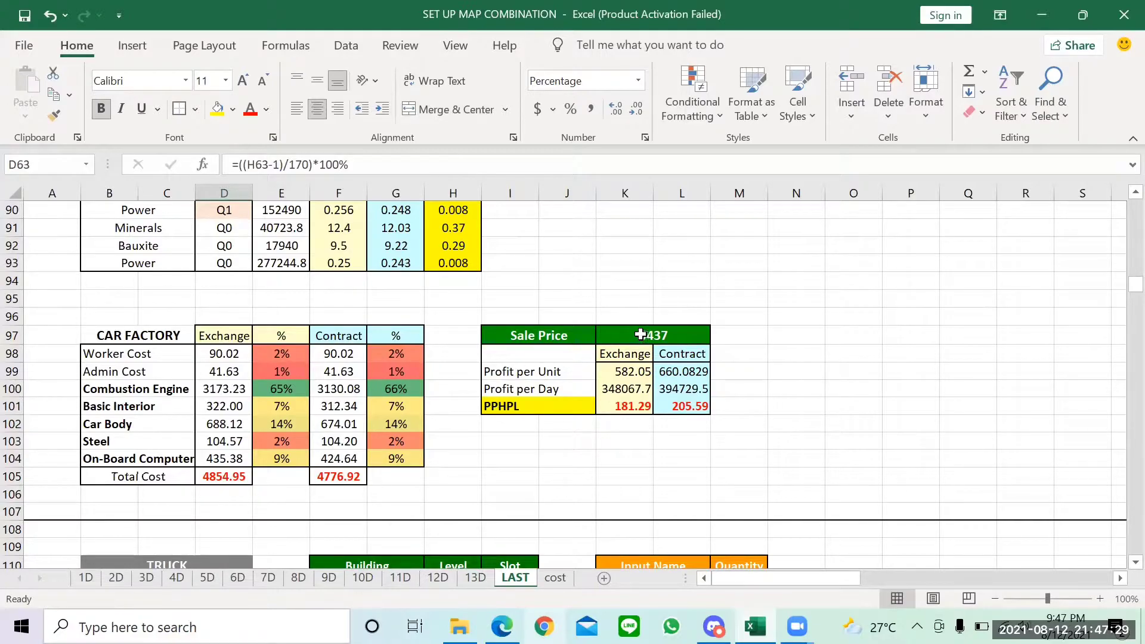
{"action": "left_click", "coordinate": [606, 412]}
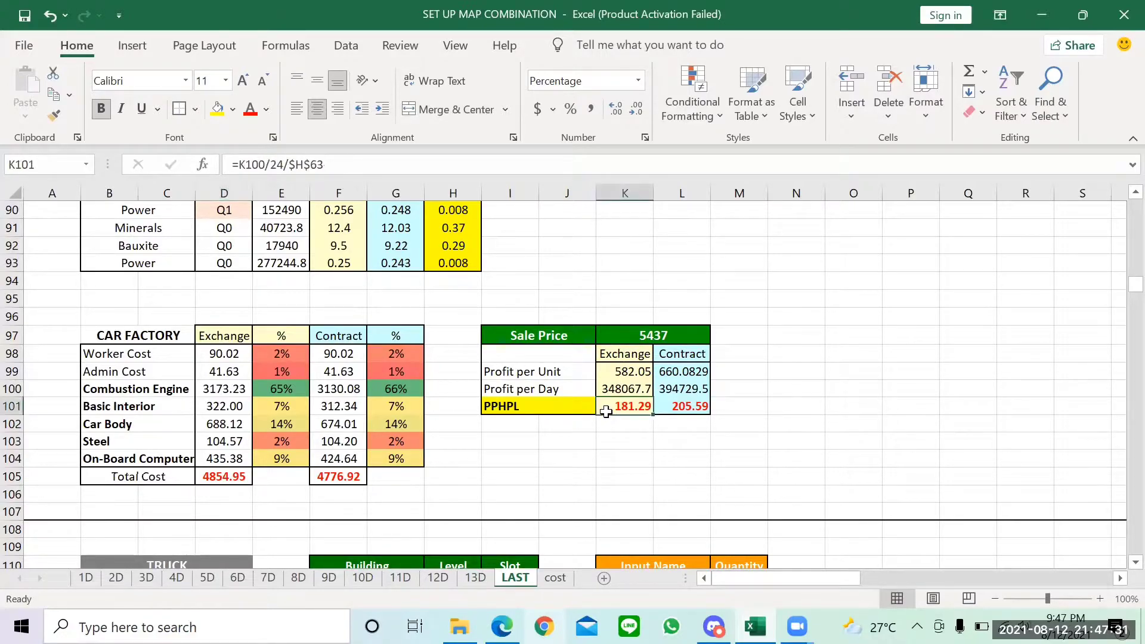
{"action": "left_click", "coordinate": [724, 459]}
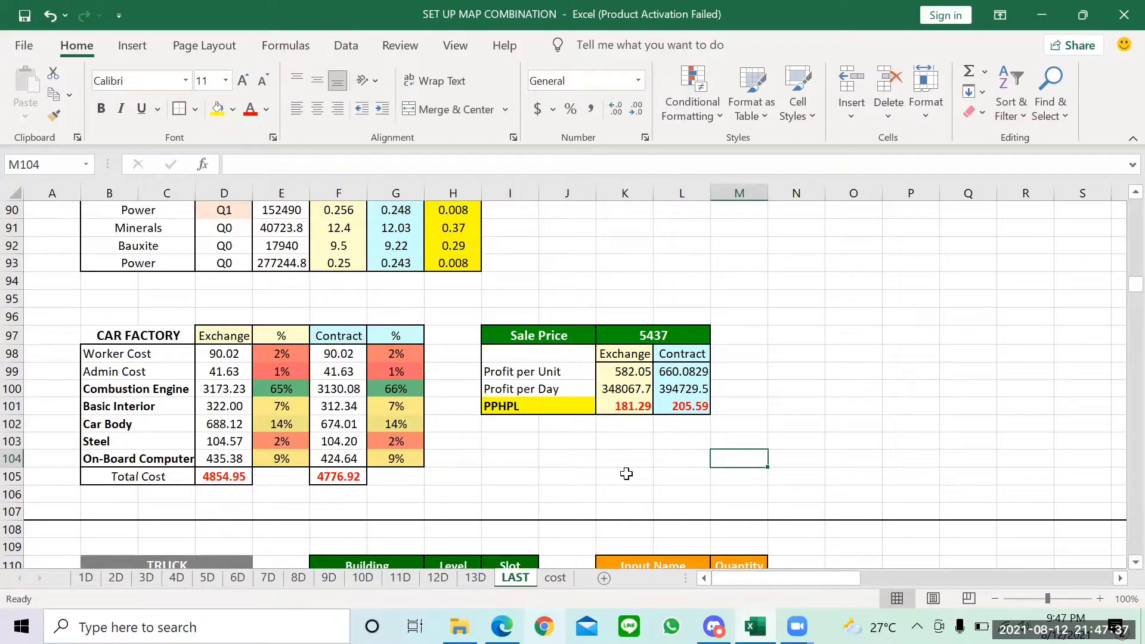
Review the LONG VI COMBI (3) setup, including building levels, input quantities and the production table with idle times.
{"action": "scroll", "coordinate": [626, 473], "scroll_direction": "down", "scroll_amount": 2}
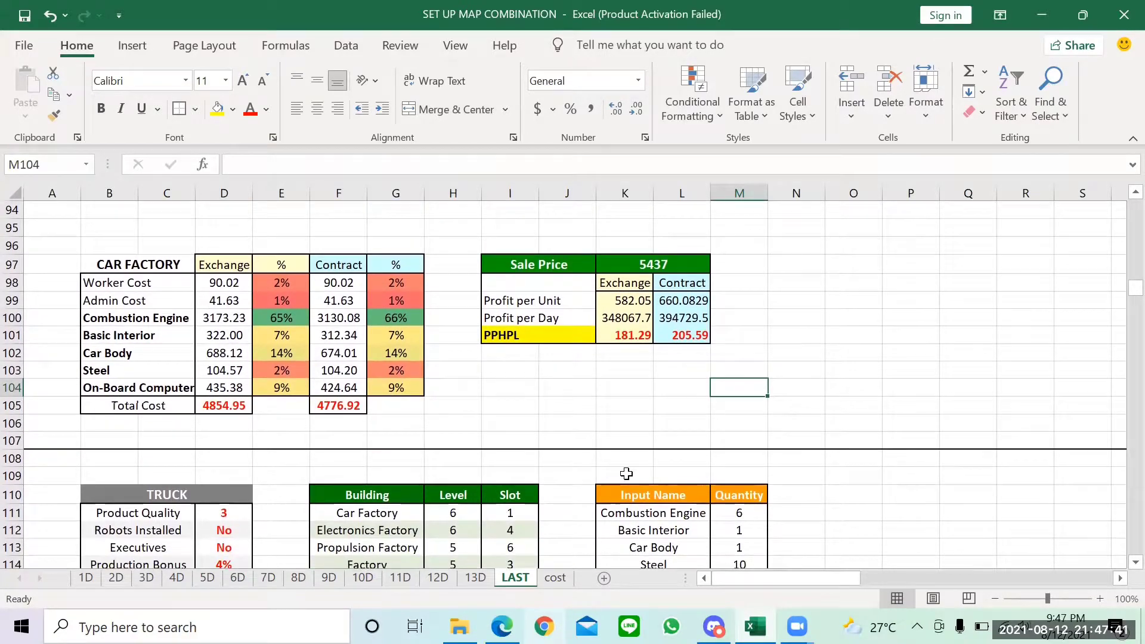
{"action": "scroll", "coordinate": [627, 474], "scroll_direction": "down", "scroll_amount": 3}
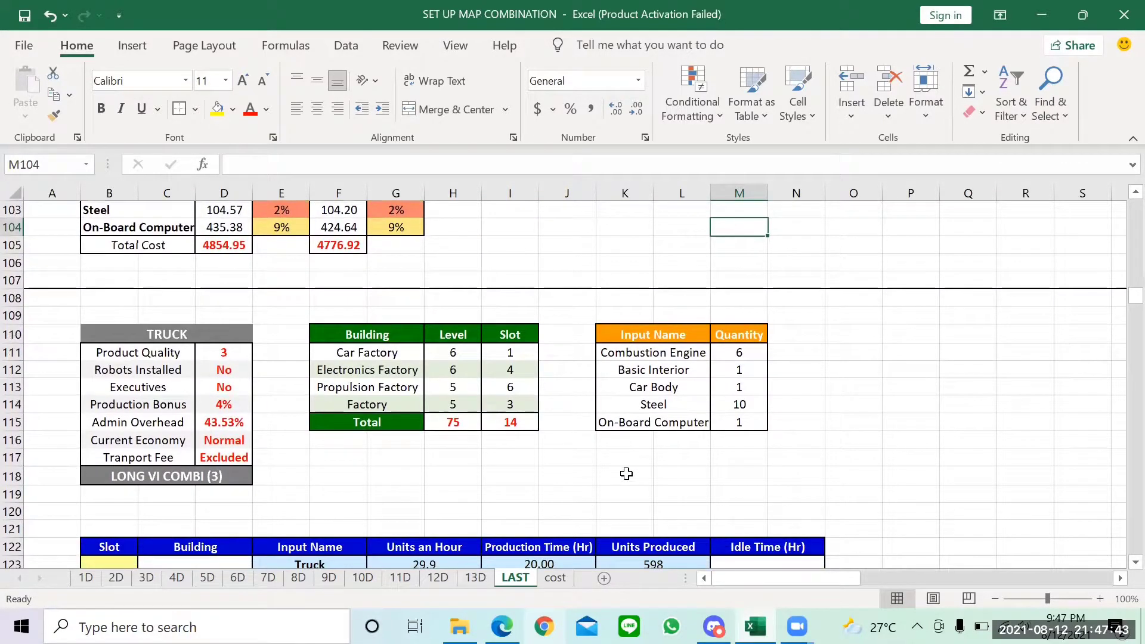
{"action": "scroll", "coordinate": [450, 480], "scroll_direction": "down", "scroll_amount": 1}
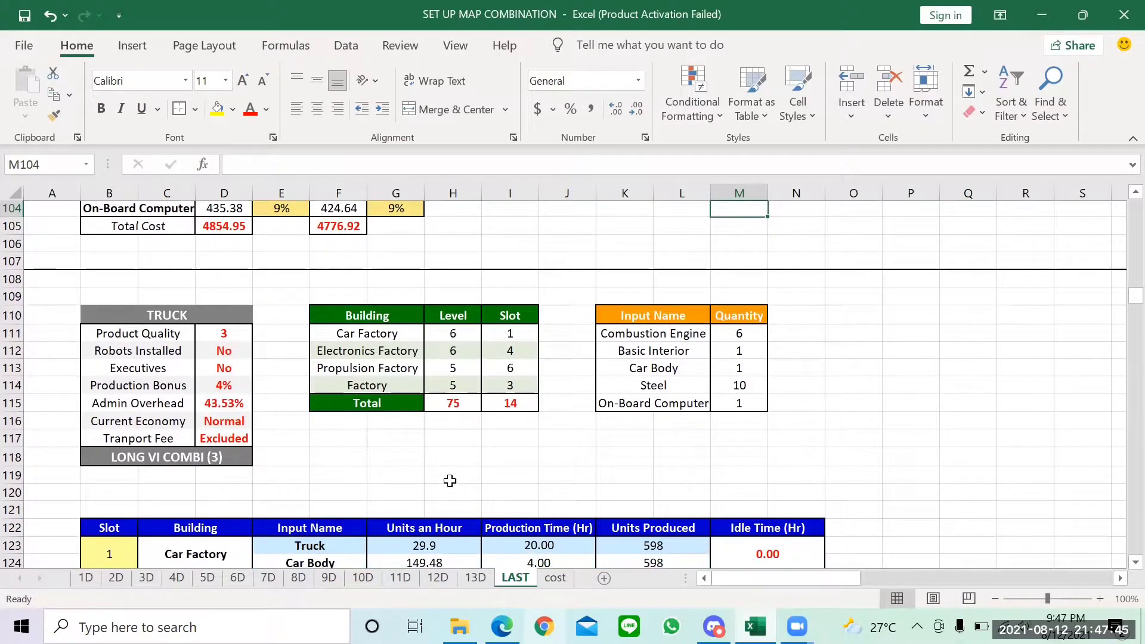
{"action": "scroll", "coordinate": [450, 480], "scroll_direction": "down", "scroll_amount": 2}
{"action": "scroll", "coordinate": [449, 480], "scroll_direction": "down", "scroll_amount": 1}
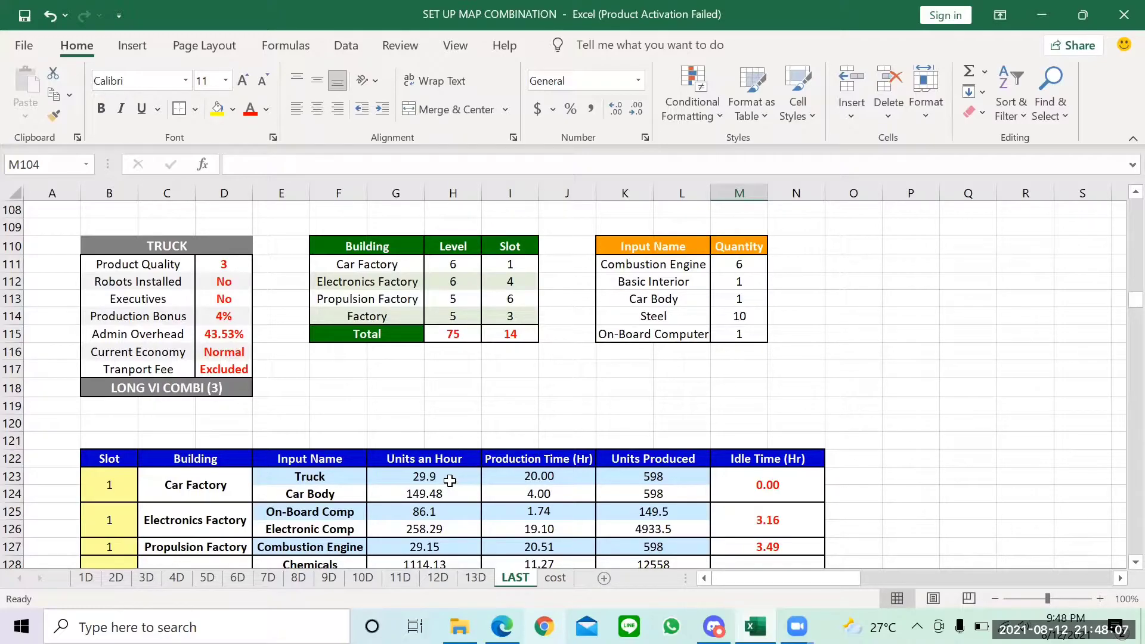
{"action": "scroll", "coordinate": [448, 471], "scroll_direction": "down", "scroll_amount": 3}
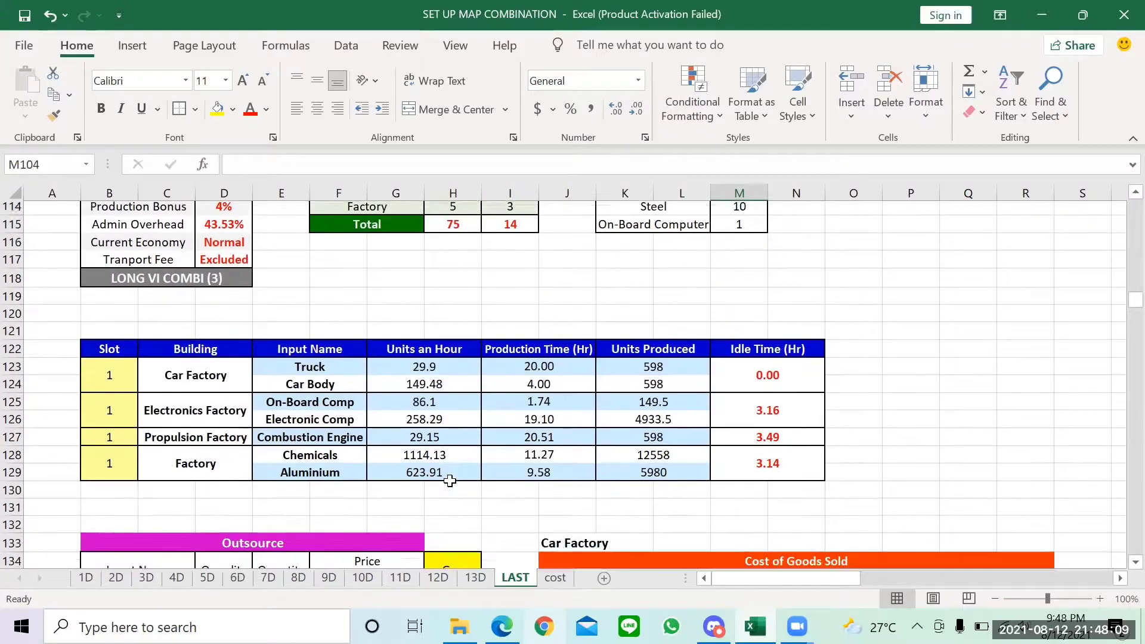
{"action": "scroll", "coordinate": [446, 429], "scroll_direction": "up", "scroll_amount": 2}
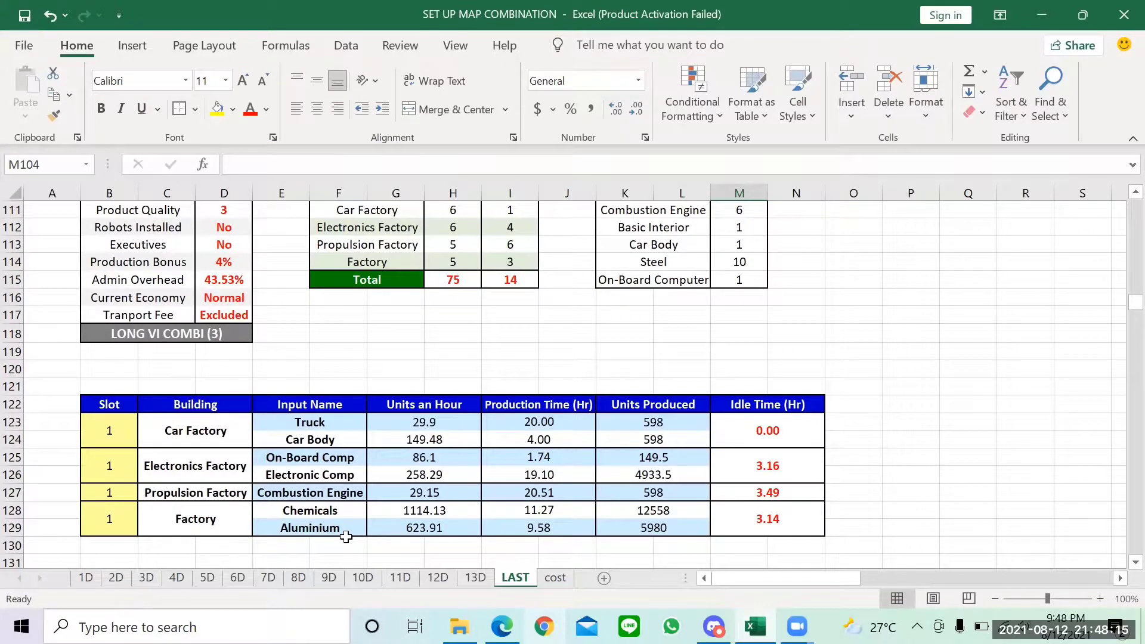
{"action": "scroll", "coordinate": [346, 537], "scroll_direction": "down", "scroll_amount": 1}
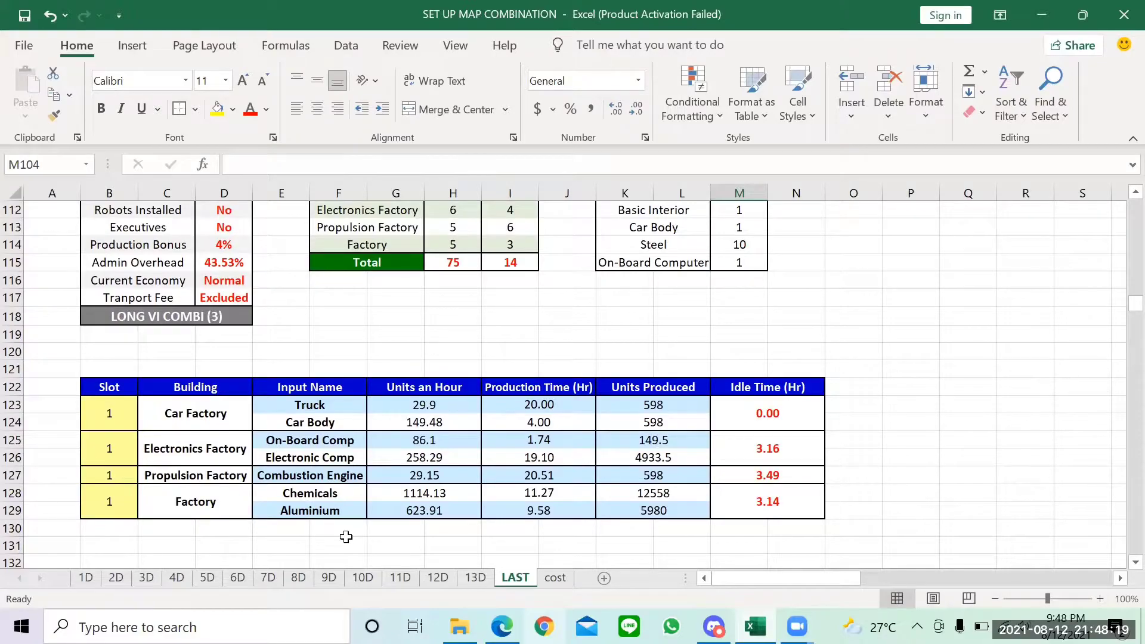
Examine the third combination's Outsource quantities and prices and the Cost of Goods Sold tables of all four of its factories.
{"action": "scroll", "coordinate": [346, 537], "scroll_direction": "down", "scroll_amount": 6}
{"action": "scroll", "coordinate": [346, 537], "scroll_direction": "up", "scroll_amount": 2}
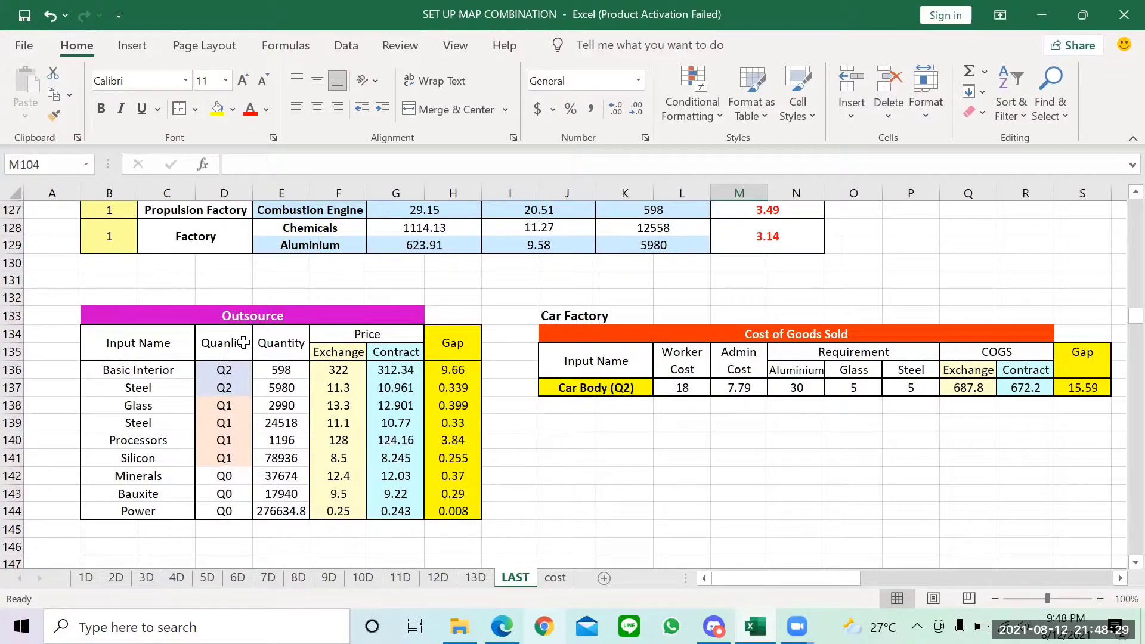
{"action": "left_click", "coordinate": [286, 352]}
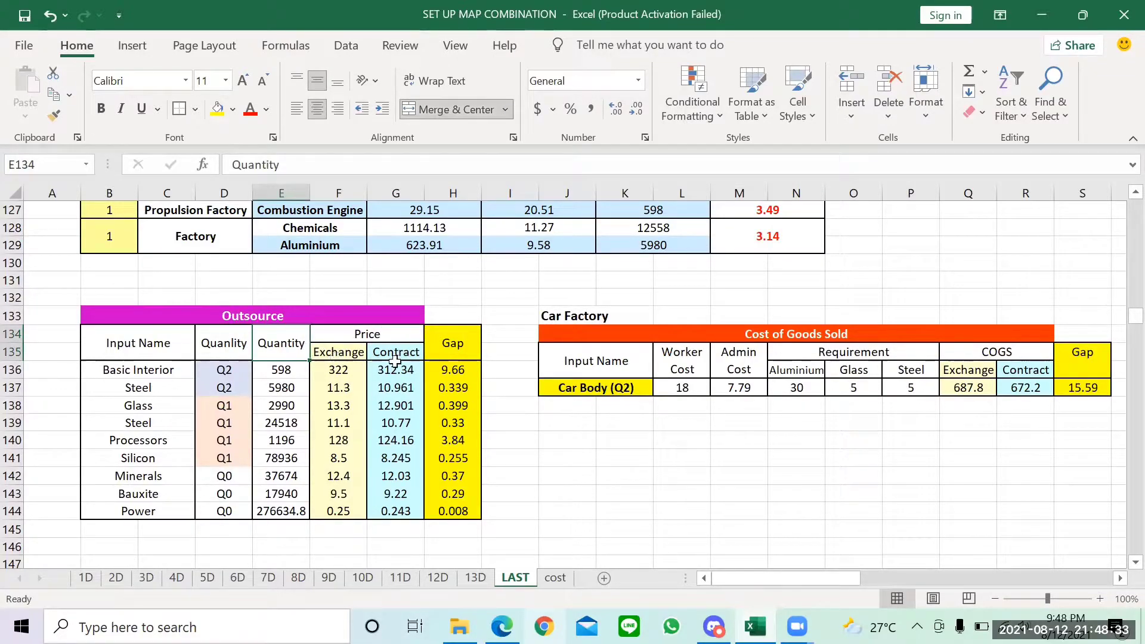
{"action": "scroll", "coordinate": [614, 475], "scroll_direction": "right", "scroll_amount": 3}
{"action": "scroll", "coordinate": [614, 475], "scroll_direction": "right", "scroll_amount": 1}
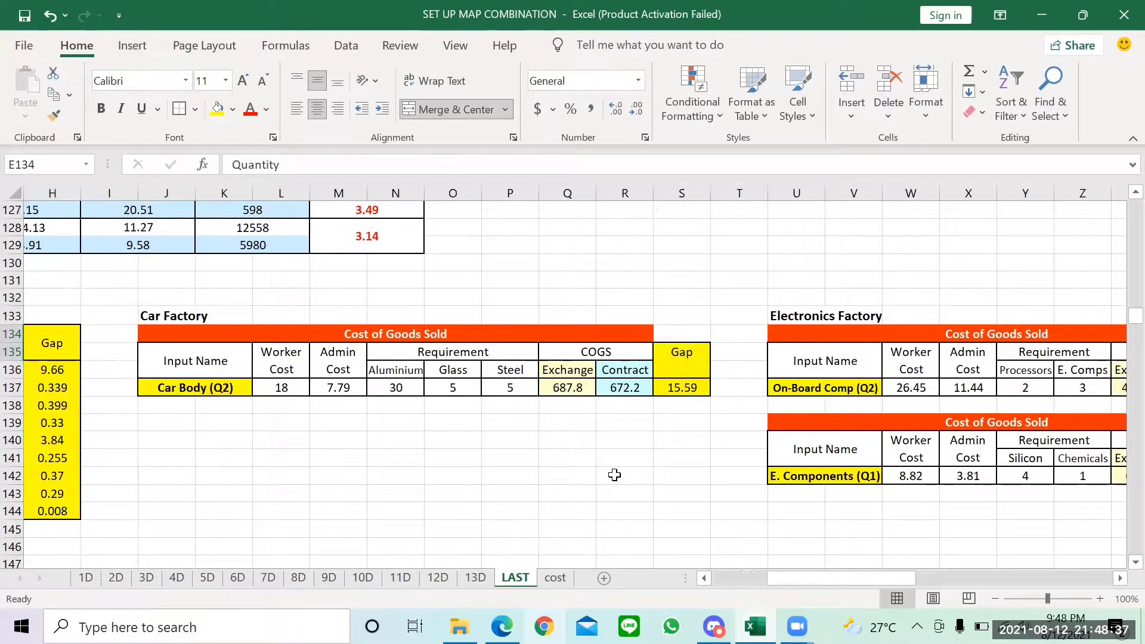
{"action": "scroll", "coordinate": [614, 474], "scroll_direction": "right", "scroll_amount": 4}
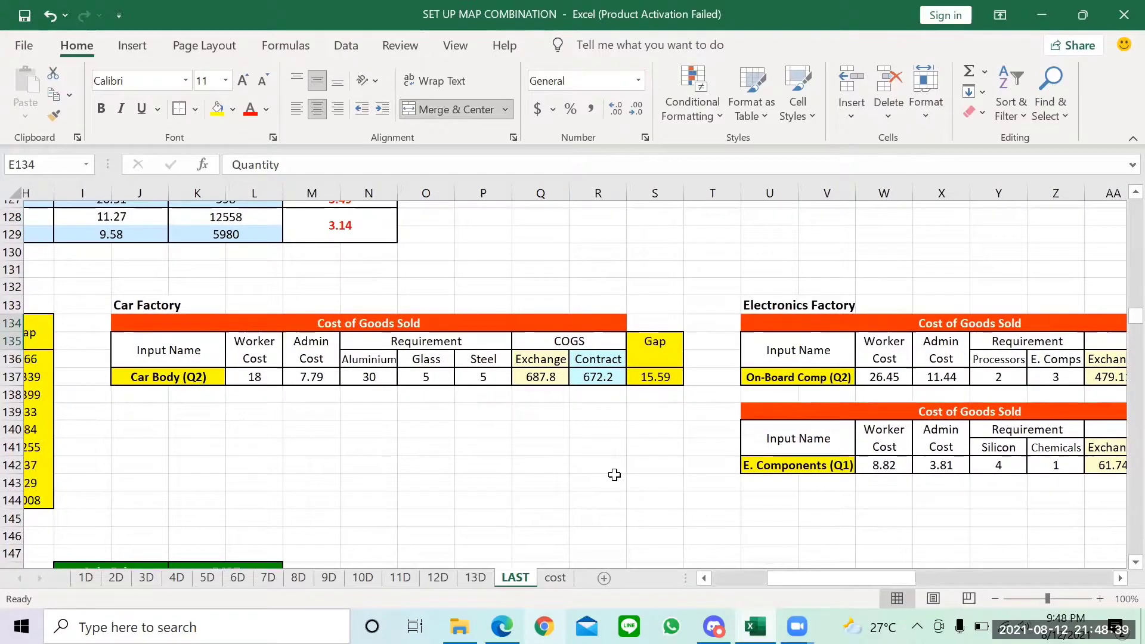
{"action": "scroll", "coordinate": [614, 474], "scroll_direction": "right", "scroll_amount": 7}
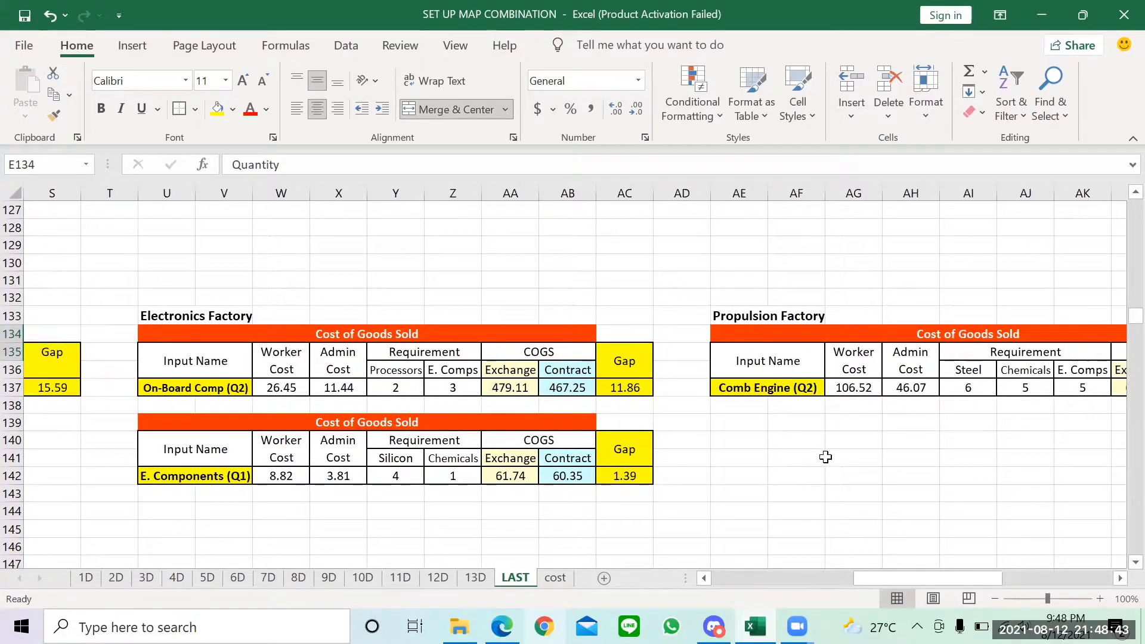
{"action": "scroll", "coordinate": [835, 454], "scroll_direction": "right", "scroll_amount": 1}
{"action": "scroll", "coordinate": [835, 453], "scroll_direction": "right", "scroll_amount": 2}
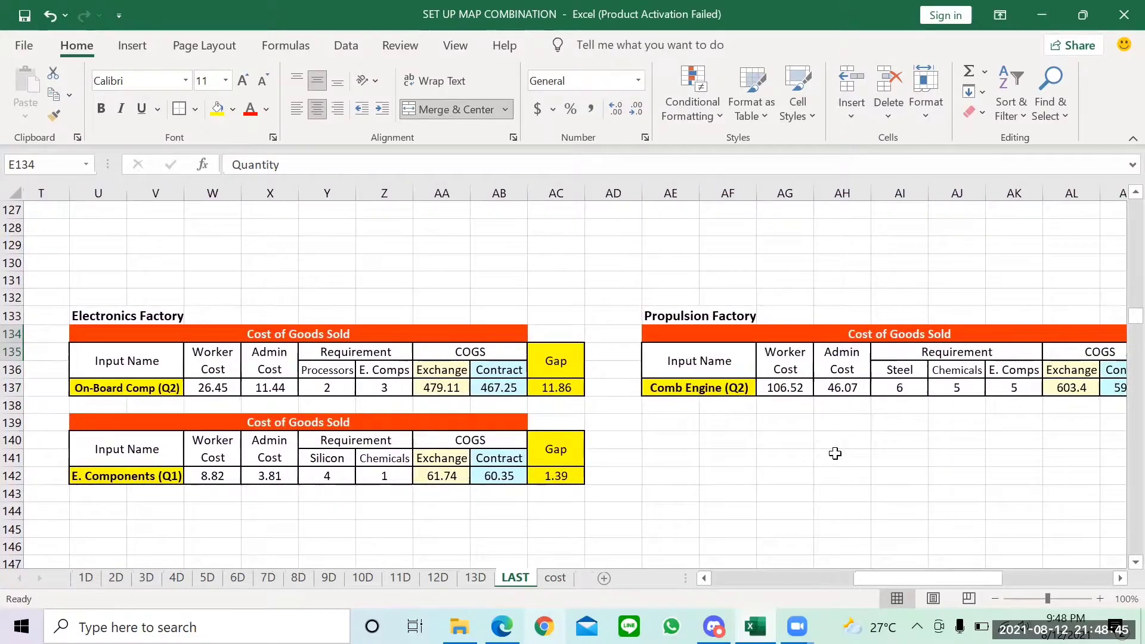
{"action": "scroll", "coordinate": [835, 453], "scroll_direction": "right", "scroll_amount": 6}
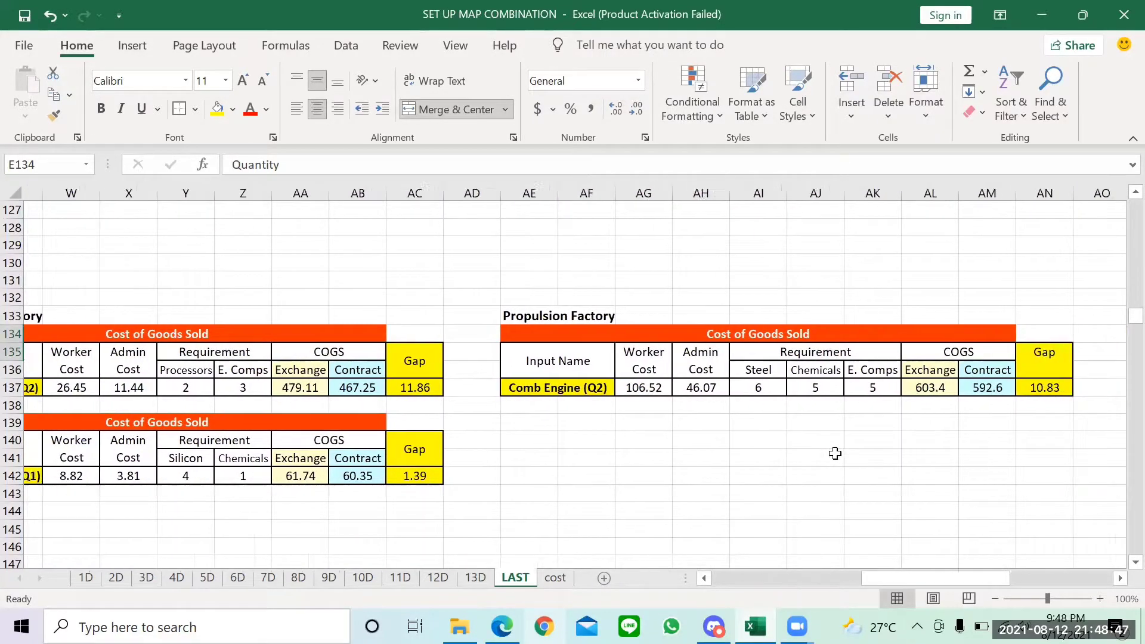
{"action": "scroll", "coordinate": [835, 454], "scroll_direction": "right", "scroll_amount": 3}
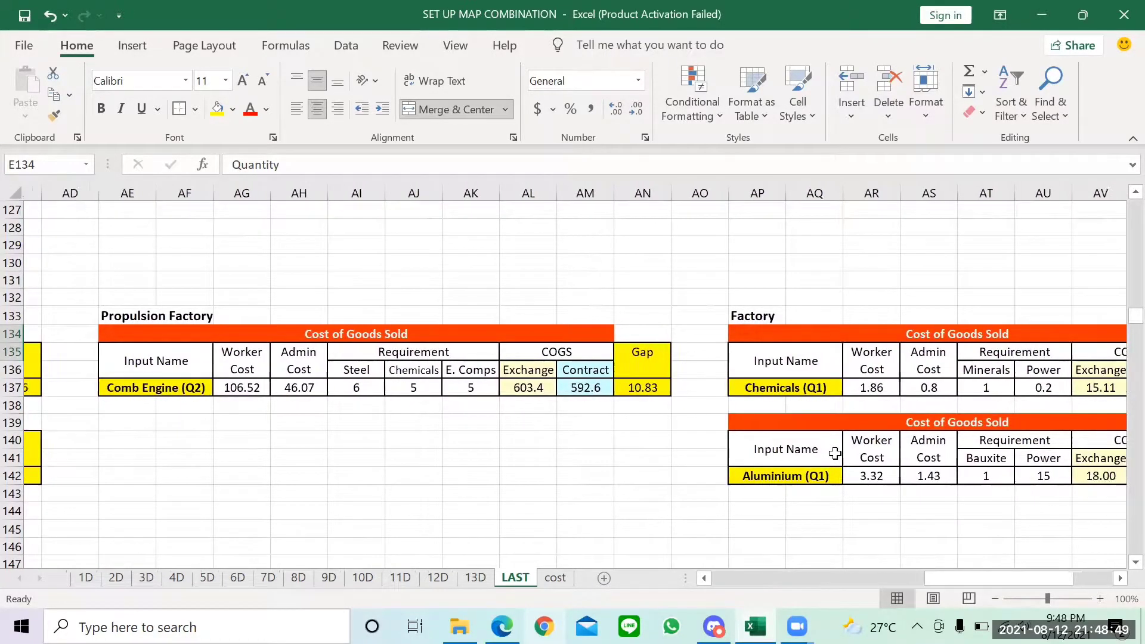
{"action": "scroll", "coordinate": [836, 453], "scroll_direction": "right", "scroll_amount": 3}
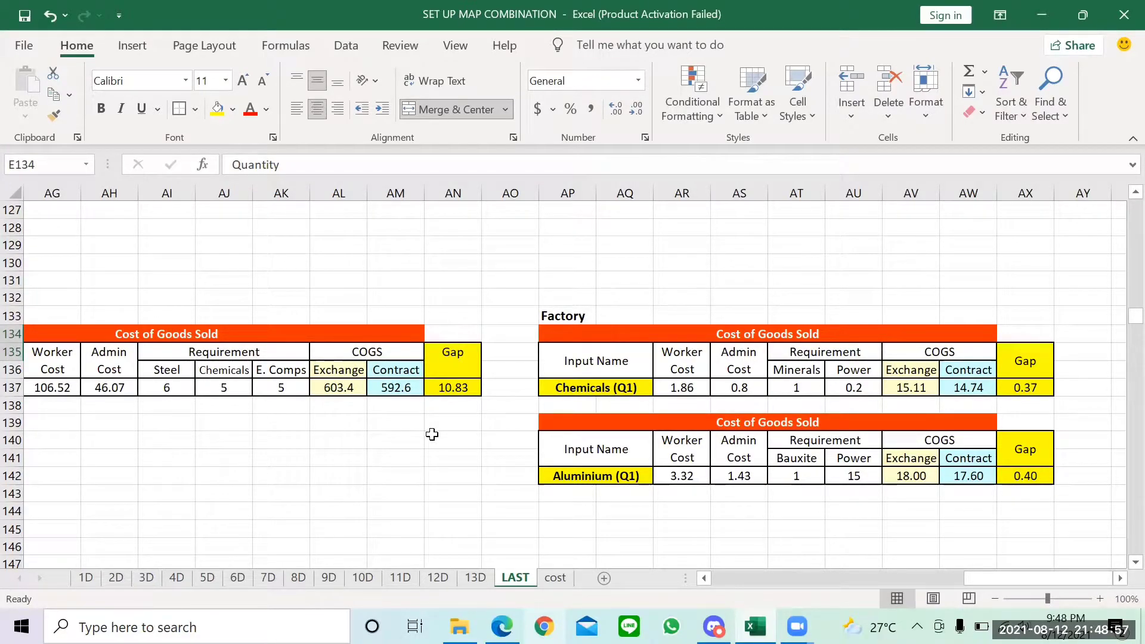
{"action": "scroll", "coordinate": [433, 434], "scroll_direction": "left", "scroll_amount": 10}
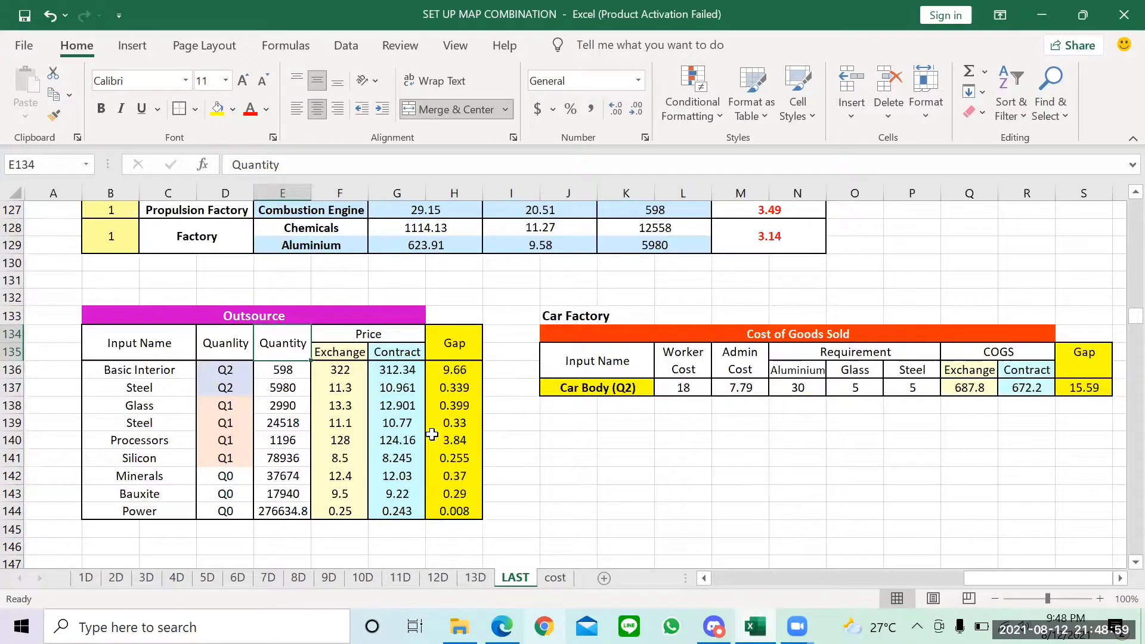
Check the third combination's Car Factory costs and profits, and compare the Truck - Long VI tables, inspecting total cost E165 and overhead G164.
{"action": "scroll", "coordinate": [433, 434], "scroll_direction": "down", "scroll_amount": 4}
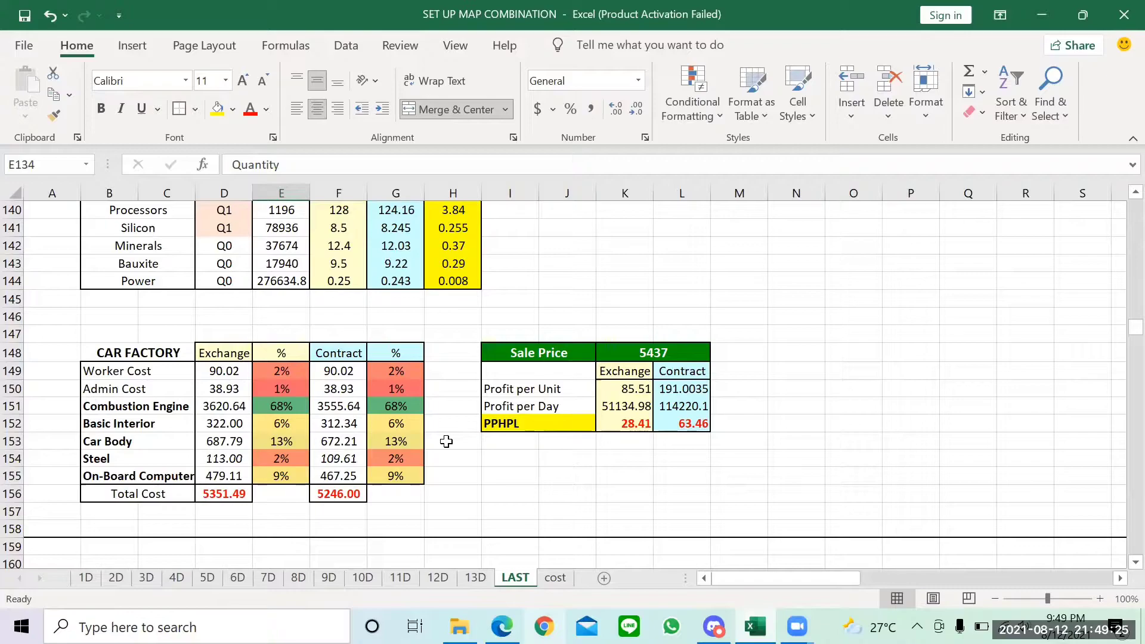
{"action": "scroll", "coordinate": [447, 441], "scroll_direction": "down", "scroll_amount": 4}
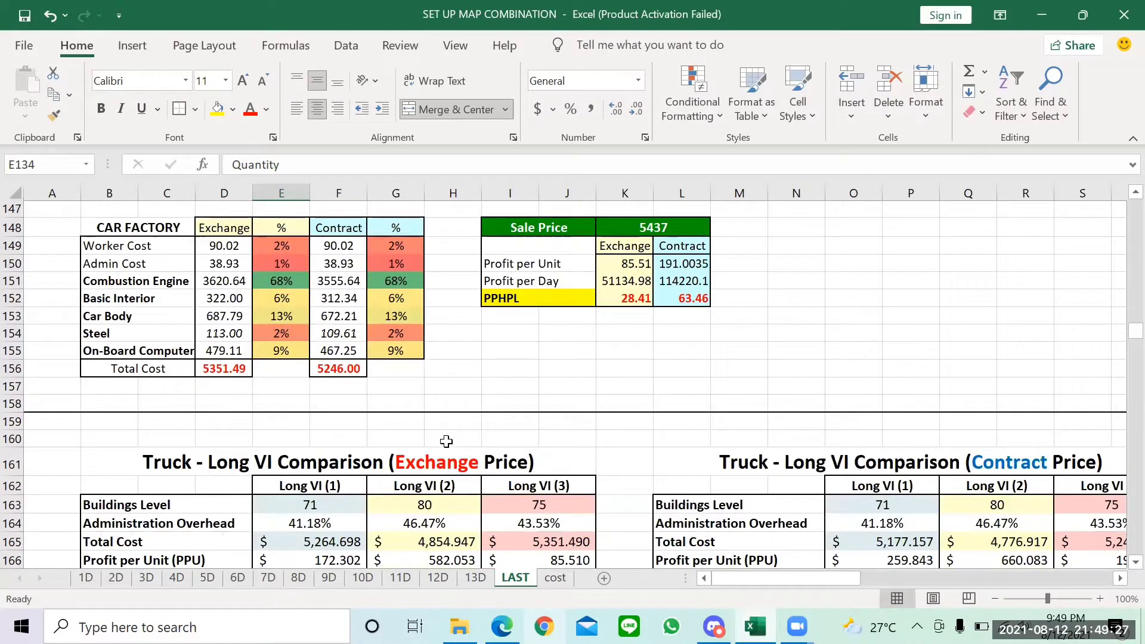
{"action": "scroll", "coordinate": [447, 441], "scroll_direction": "down", "scroll_amount": 1}
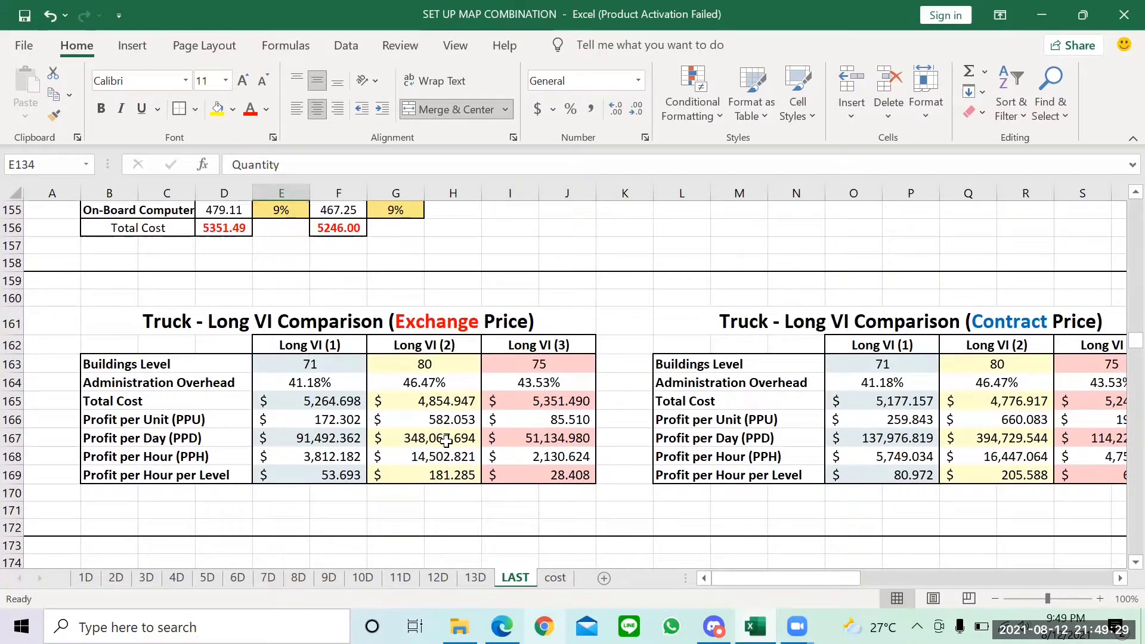
{"action": "scroll", "coordinate": [447, 442], "scroll_direction": "right", "scroll_amount": 1}
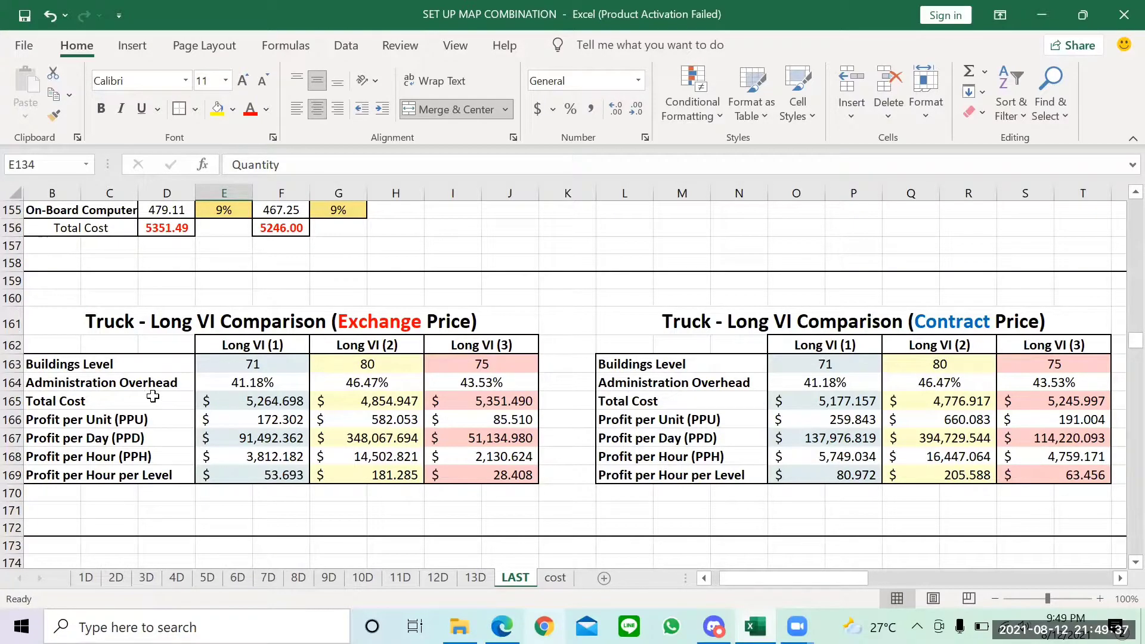
{"action": "left_click", "coordinate": [298, 402]}
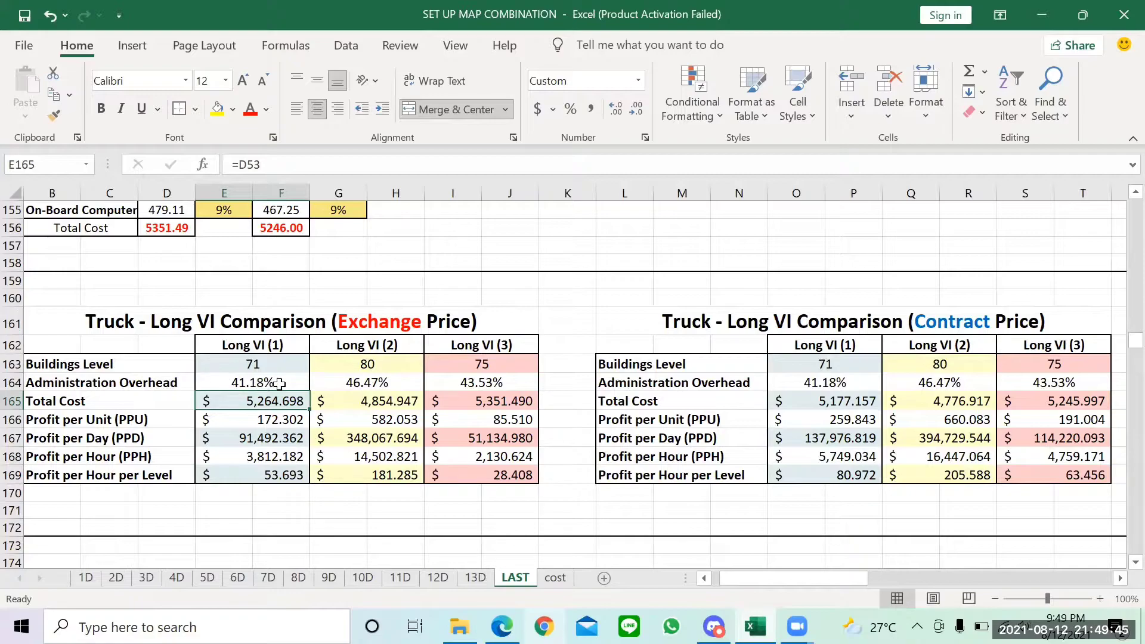
{"action": "left_click", "coordinate": [338, 389]}
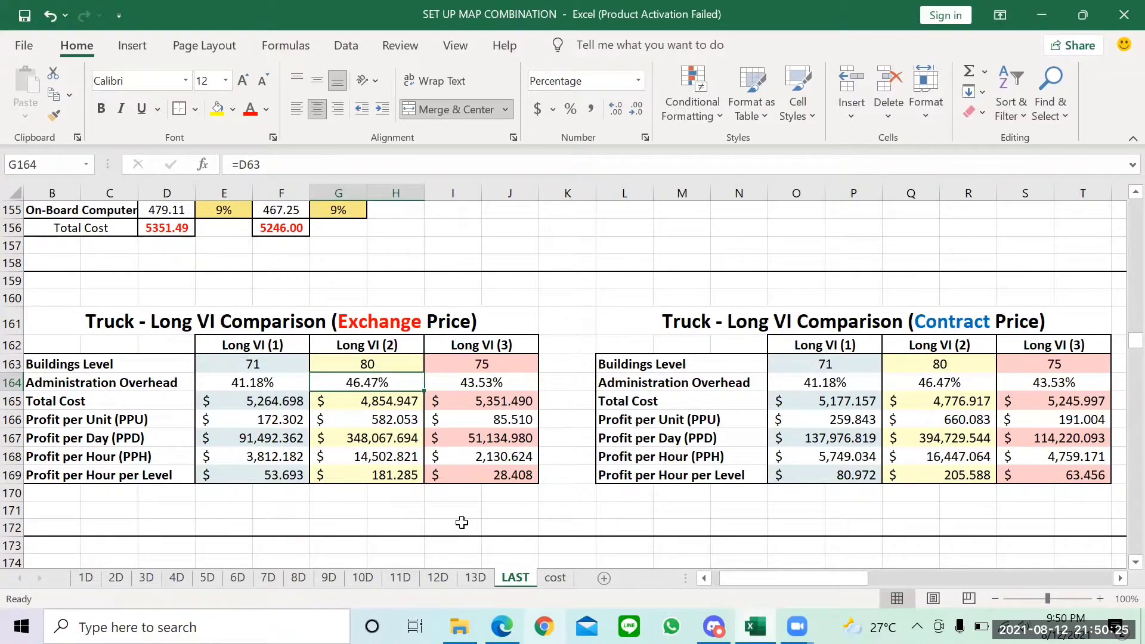
Compare the Truck - Long VI profit figures, and review the SHORT VI COMBI (1) building levels, input quantities and production table.
{"action": "scroll", "coordinate": [462, 523], "scroll_direction": "down", "scroll_amount": 1}
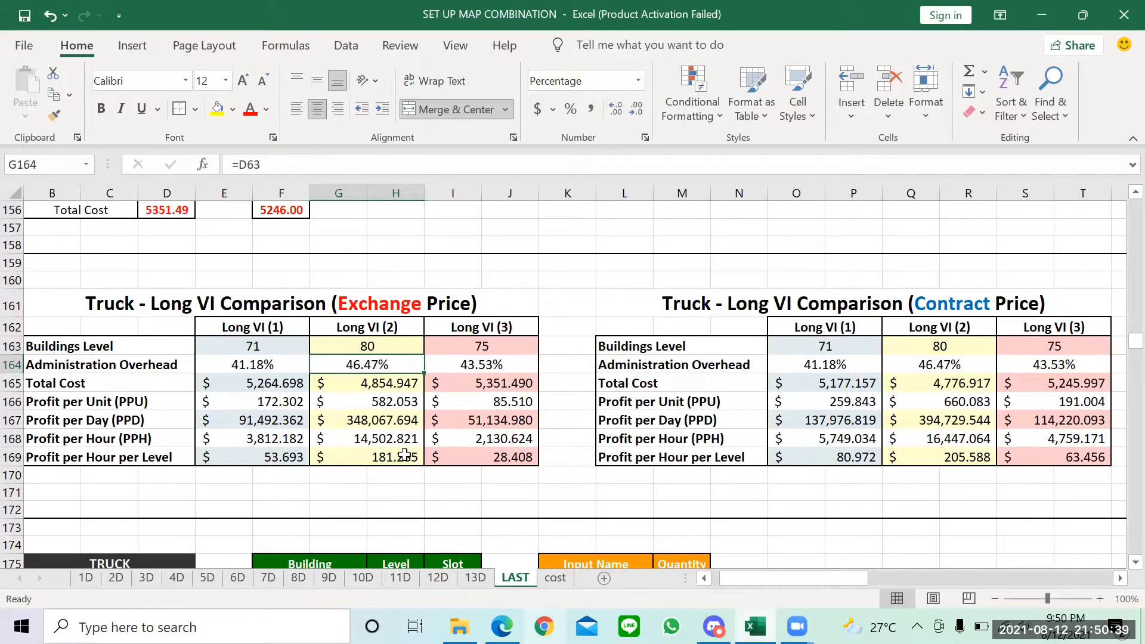
{"action": "scroll", "coordinate": [405, 455], "scroll_direction": "down", "scroll_amount": 1}
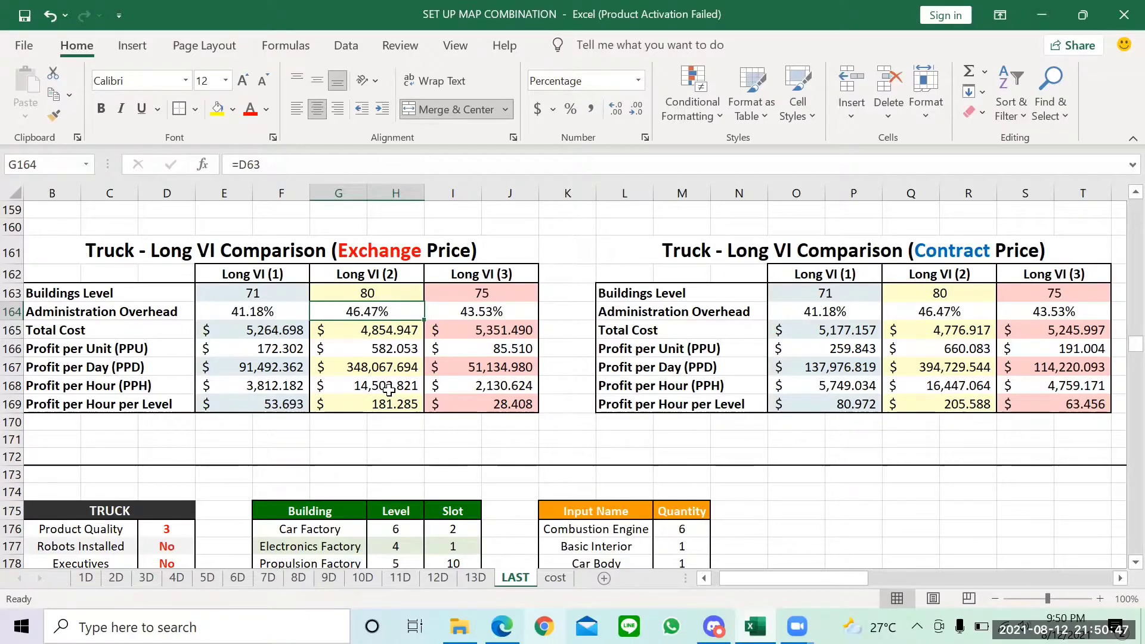
{"action": "scroll", "coordinate": [387, 394], "scroll_direction": "down", "scroll_amount": 1}
{"action": "scroll", "coordinate": [388, 394], "scroll_direction": "down", "scroll_amount": 2}
{"action": "scroll", "coordinate": [388, 393], "scroll_direction": "left", "scroll_amount": 1}
{"action": "scroll", "coordinate": [388, 394], "scroll_direction": "right", "scroll_amount": 1}
{"action": "scroll", "coordinate": [388, 393], "scroll_direction": "down", "scroll_amount": 1}
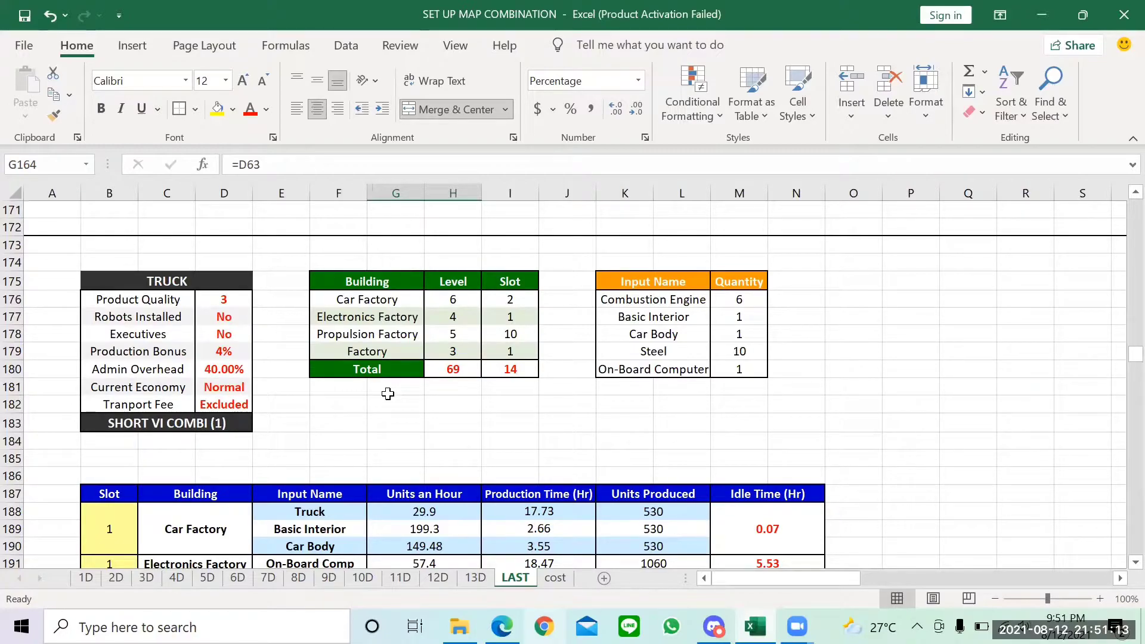
{"action": "scroll", "coordinate": [388, 394], "scroll_direction": "down", "scroll_amount": 2}
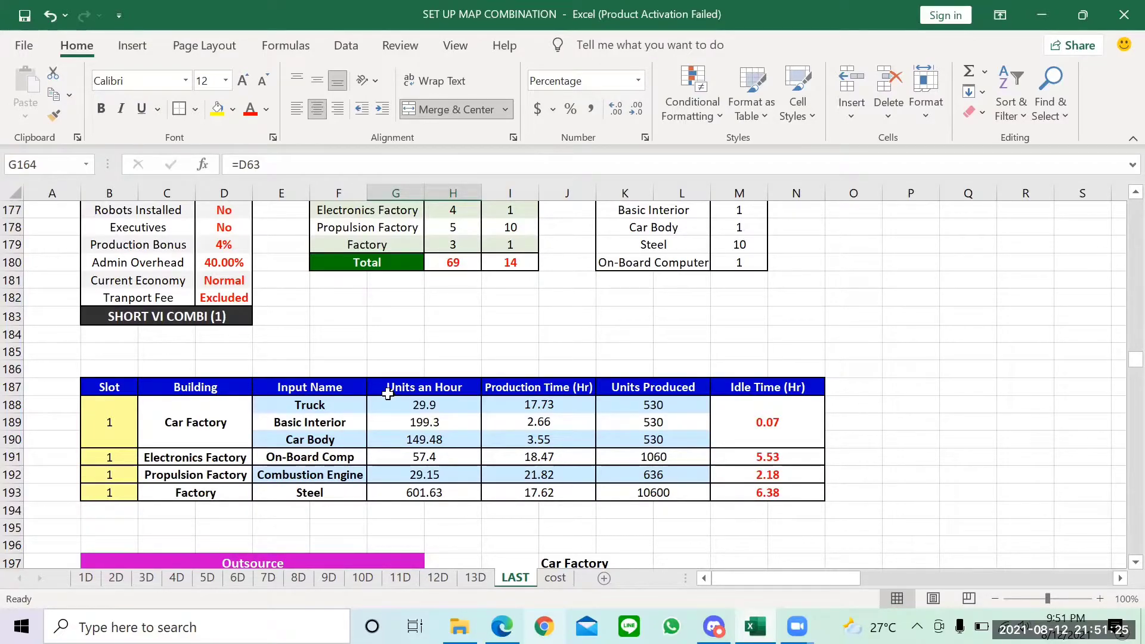
{"action": "scroll", "coordinate": [626, 256], "scroll_direction": "up", "scroll_amount": 2}
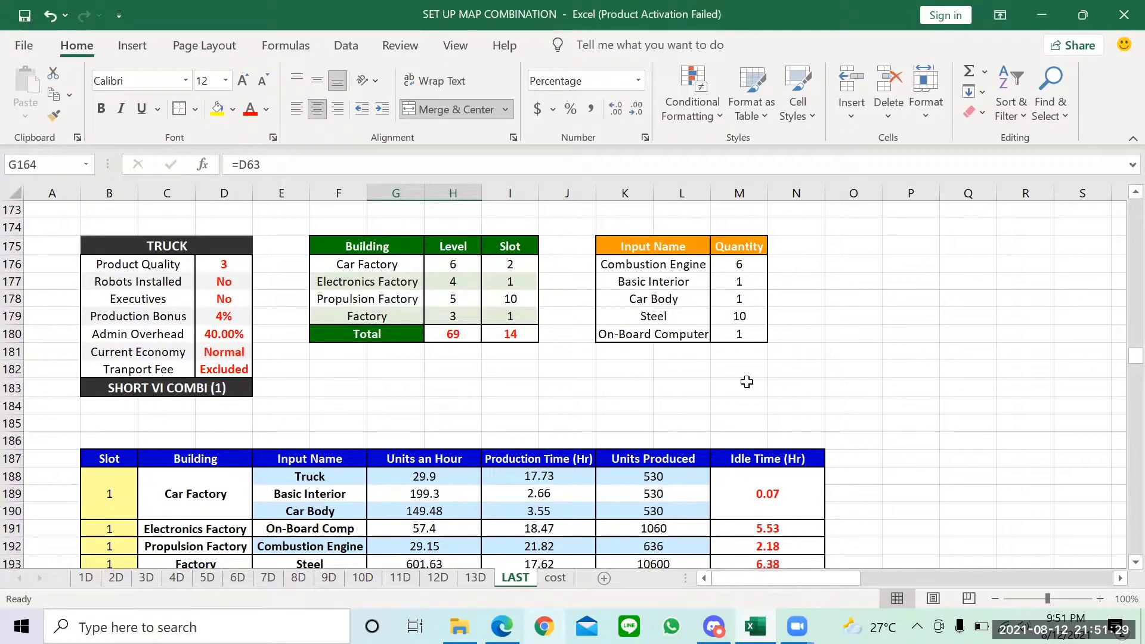
Examine the first short combination's Outsource quantities and prices and its Car Factory Cost of Goods Sold tables.
{"action": "scroll", "coordinate": [746, 381], "scroll_direction": "down", "scroll_amount": 2}
{"action": "scroll", "coordinate": [659, 390], "scroll_direction": "down", "scroll_amount": 1}
{"action": "scroll", "coordinate": [659, 390], "scroll_direction": "down", "scroll_amount": 2}
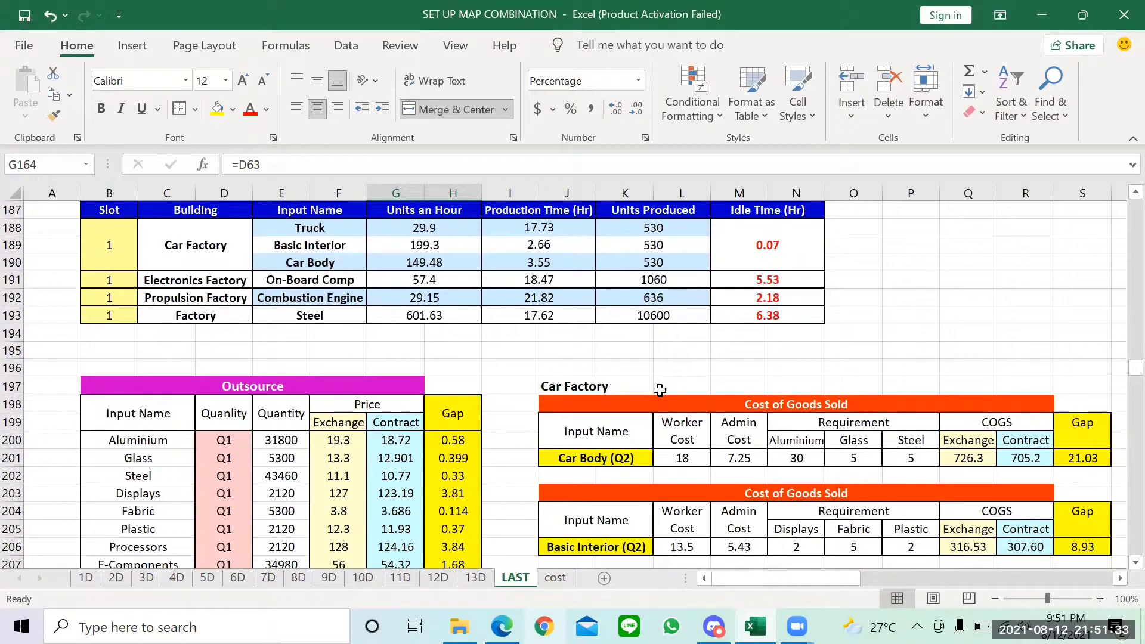
{"action": "scroll", "coordinate": [430, 408], "scroll_direction": "down", "scroll_amount": 1}
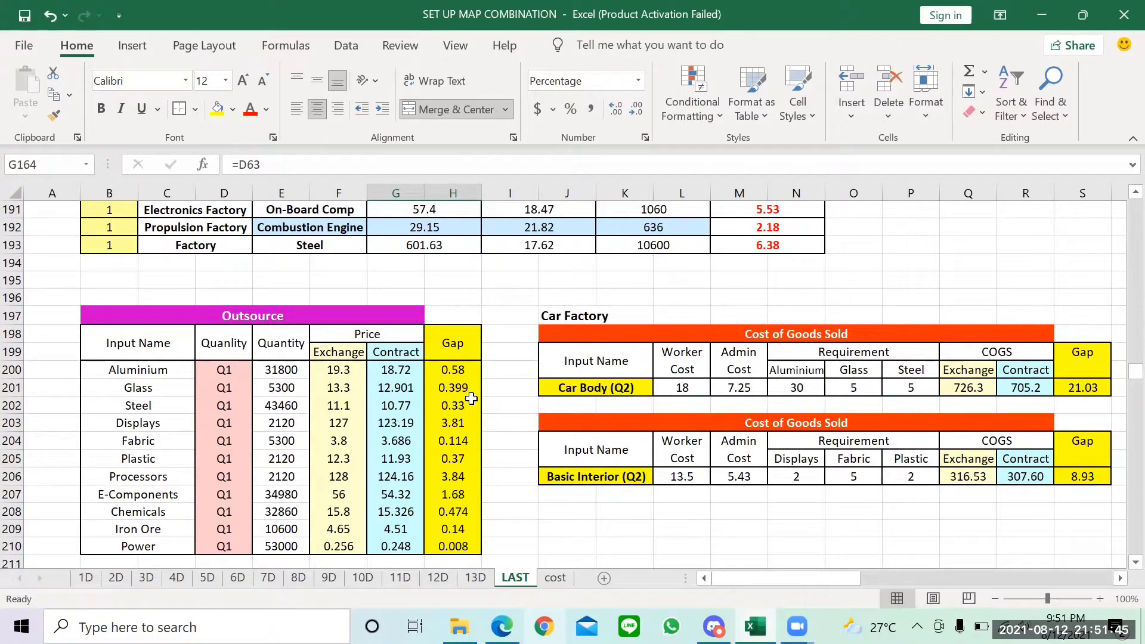
{"action": "scroll", "coordinate": [471, 398], "scroll_direction": "right", "scroll_amount": 2}
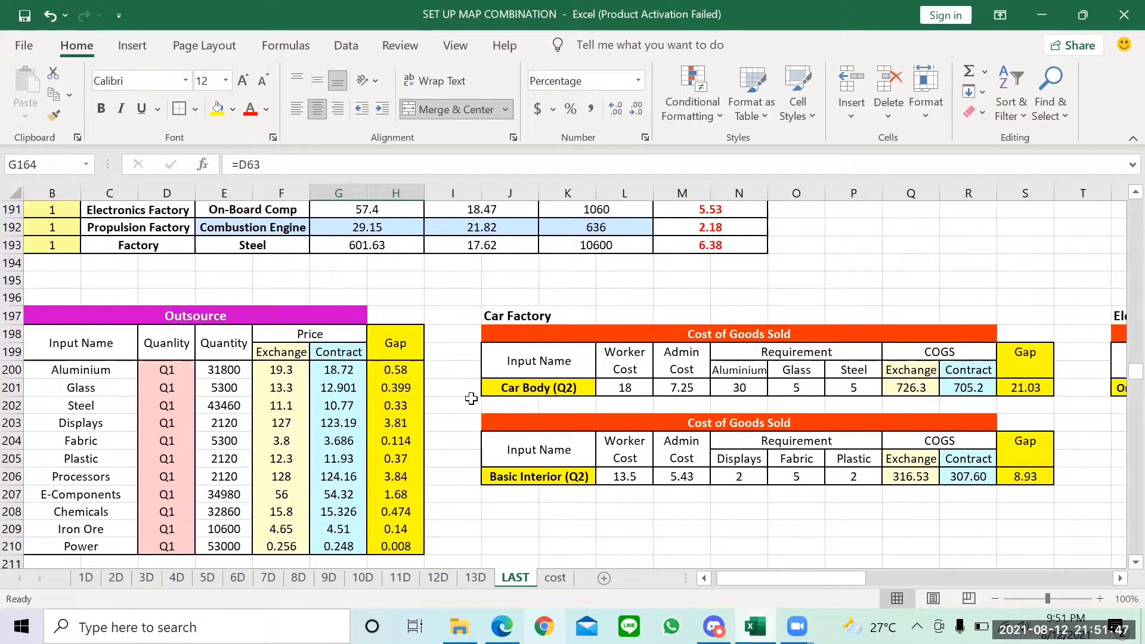
{"action": "scroll", "coordinate": [471, 399], "scroll_direction": "right", "scroll_amount": 3}
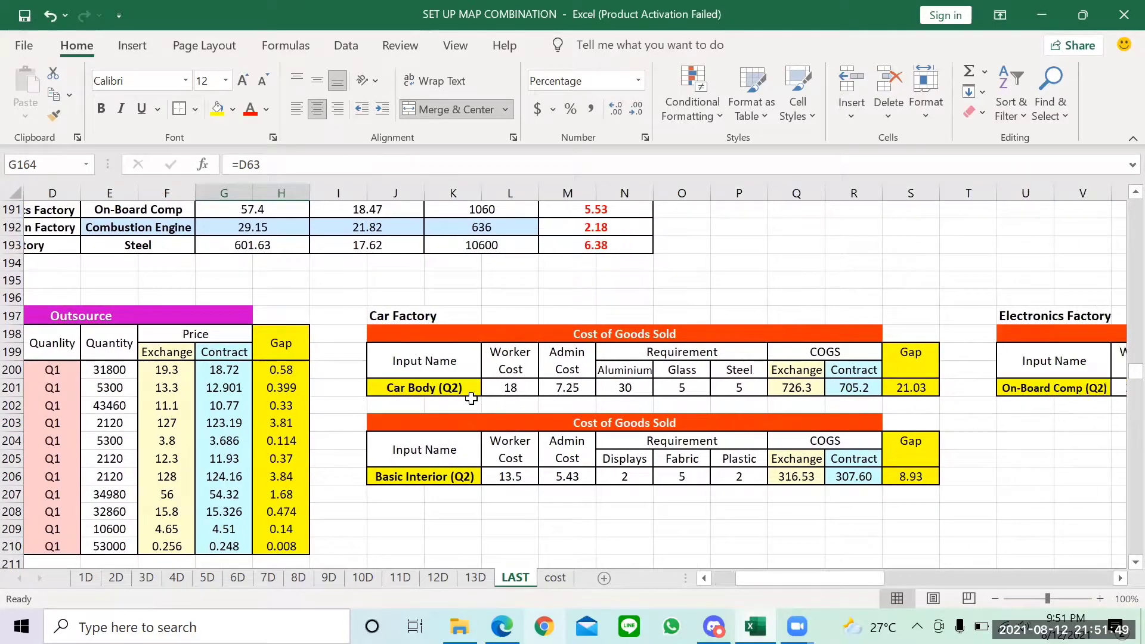
Read the first short combination's Cost of Goods Sold tables for the Electronics Factory, Propulsion Factory and Factory.
{"action": "scroll", "coordinate": [472, 398], "scroll_direction": "right", "scroll_amount": 3}
{"action": "scroll", "coordinate": [652, 375], "scroll_direction": "right", "scroll_amount": 3}
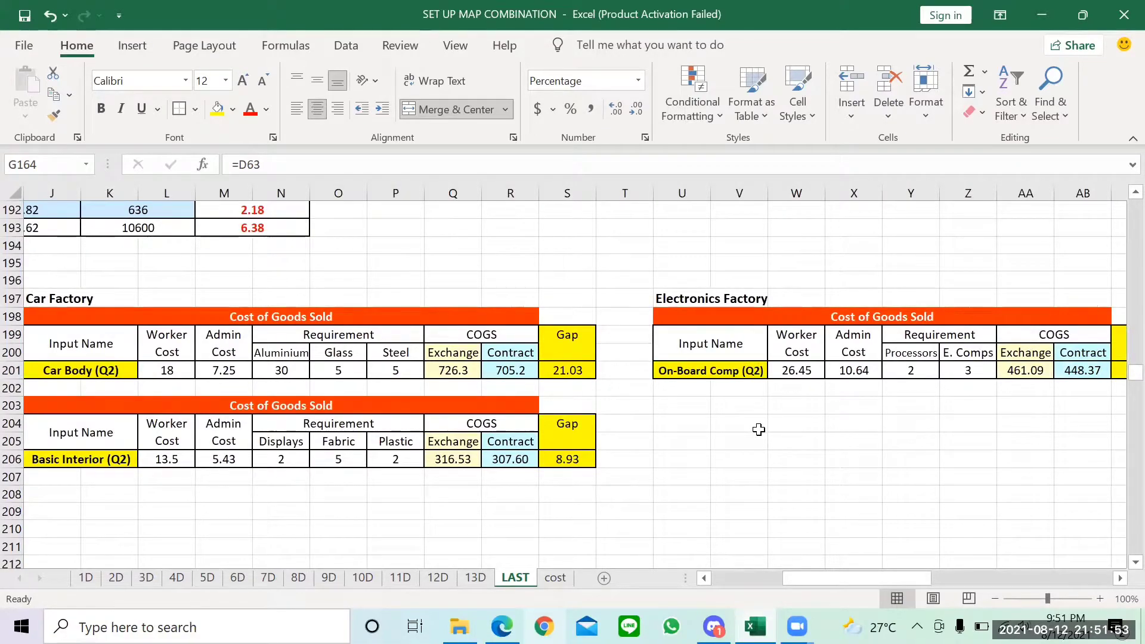
{"action": "scroll", "coordinate": [758, 429], "scroll_direction": "right", "scroll_amount": 6}
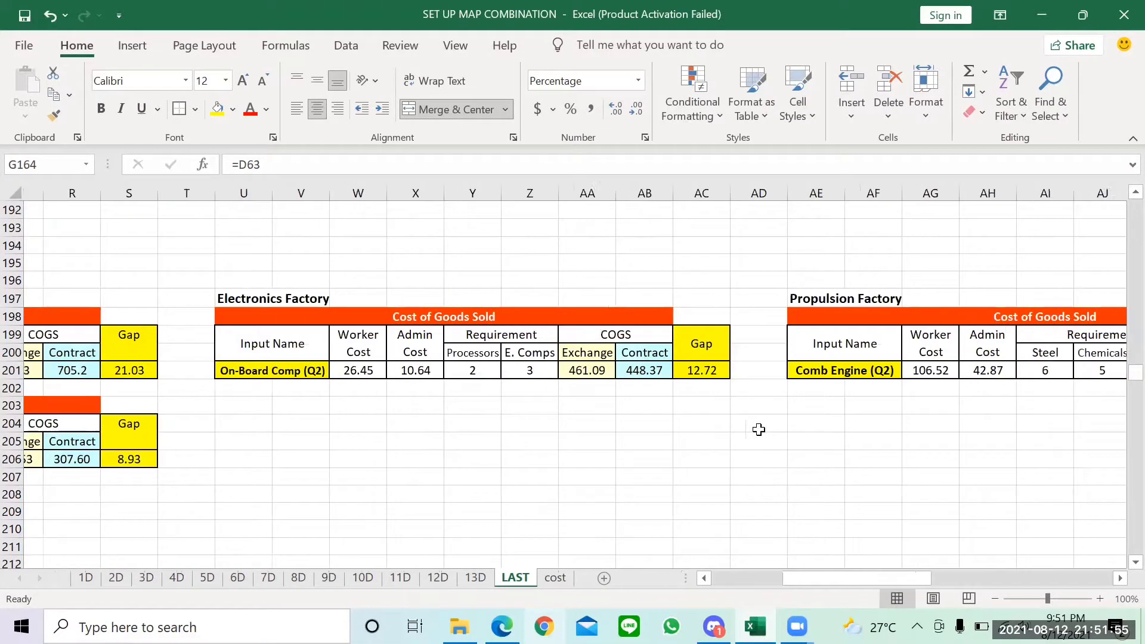
{"action": "scroll", "coordinate": [759, 430], "scroll_direction": "right", "scroll_amount": 3}
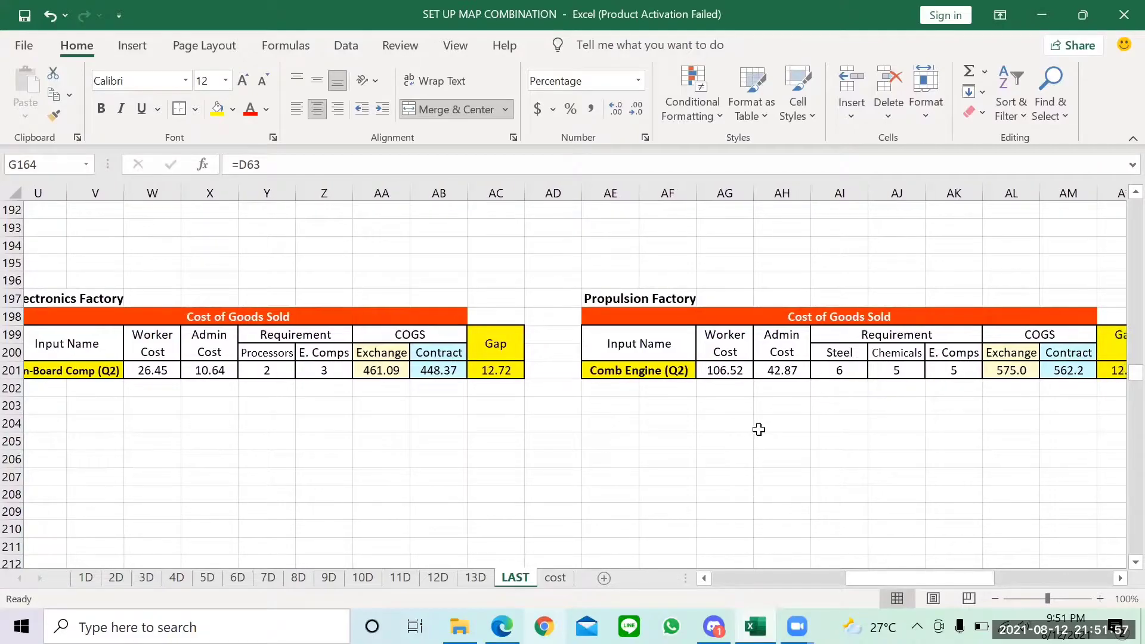
{"action": "scroll", "coordinate": [759, 430], "scroll_direction": "right", "scroll_amount": 2}
{"action": "scroll", "coordinate": [759, 429], "scroll_direction": "up", "scroll_amount": 1}
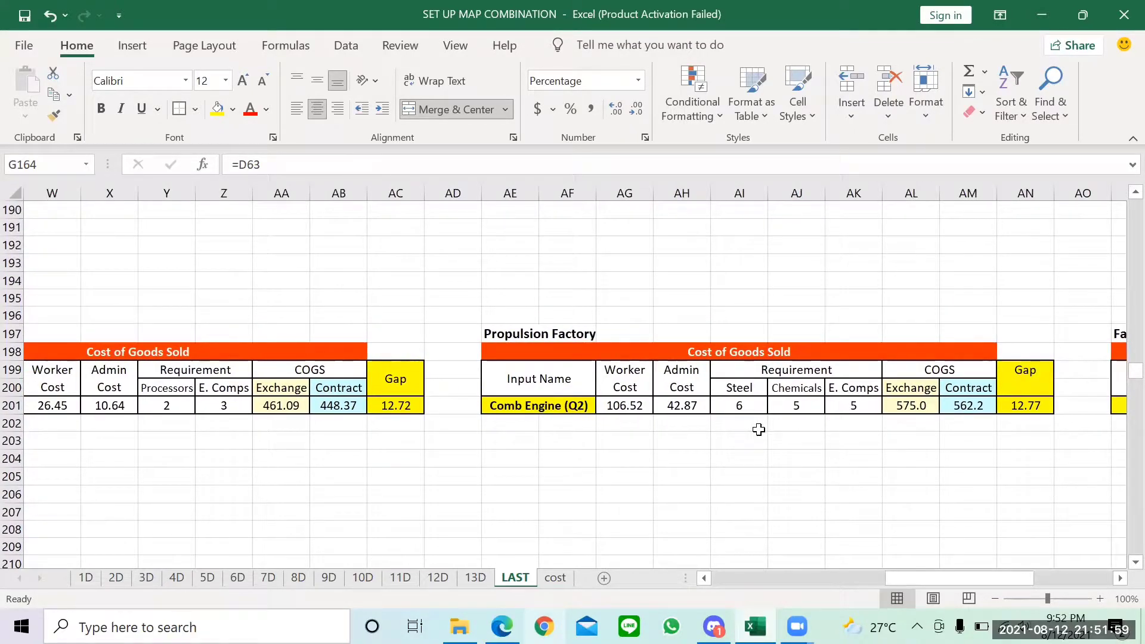
{"action": "scroll", "coordinate": [759, 430], "scroll_direction": "right", "scroll_amount": 8}
{"action": "scroll", "coordinate": [759, 429], "scroll_direction": "right", "scroll_amount": 3}
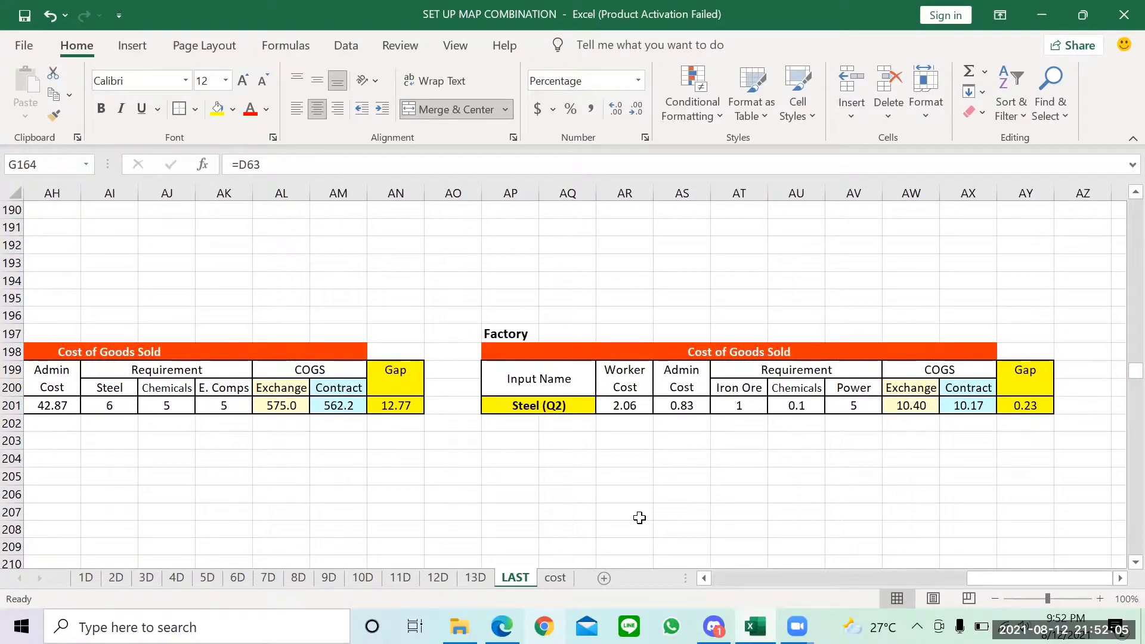
Check the first short combination's Car Factory cost breakdown and its Exchange and Contract profit figures.
{"action": "scroll", "coordinate": [639, 517], "scroll_direction": "left", "scroll_amount": 10}
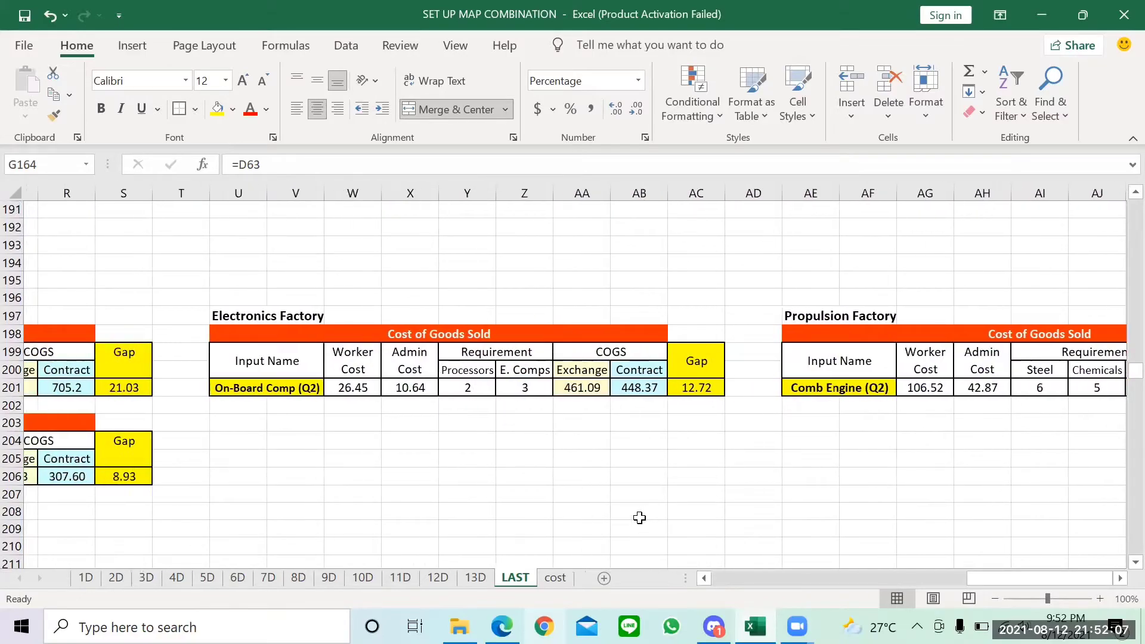
{"action": "scroll", "coordinate": [640, 518], "scroll_direction": "down", "scroll_amount": 1}
{"action": "scroll", "coordinate": [640, 518], "scroll_direction": "down", "scroll_amount": 1}
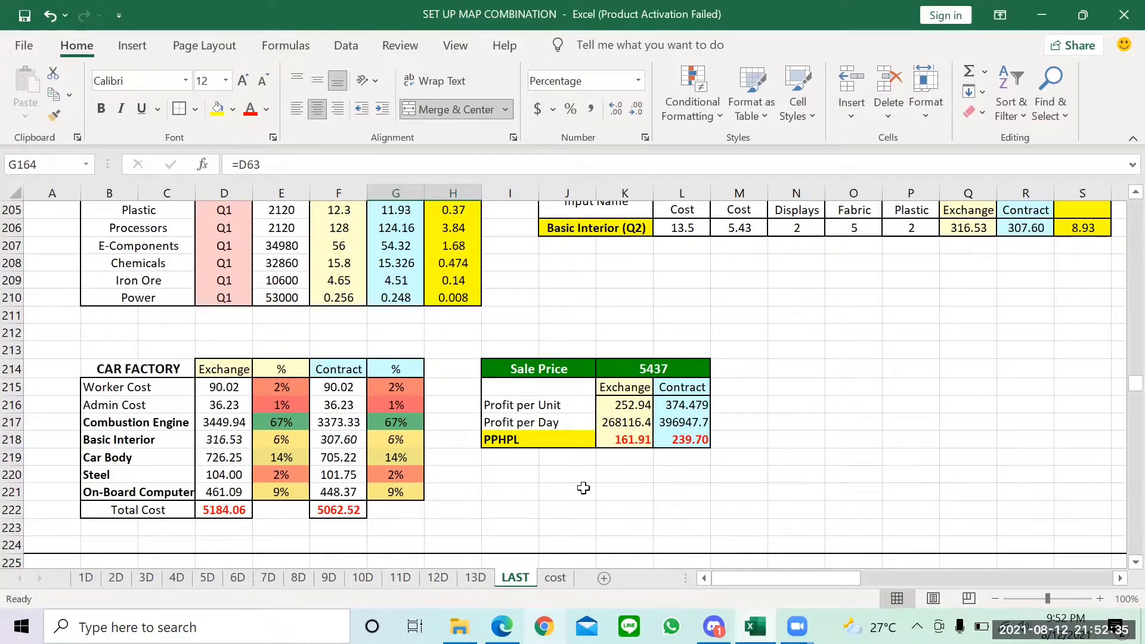
Review the SHORT VI COMBI (2) setup, including building levels, input quantities and the production table with idle times.
{"action": "scroll", "coordinate": [583, 488], "scroll_direction": "down", "scroll_amount": 4}
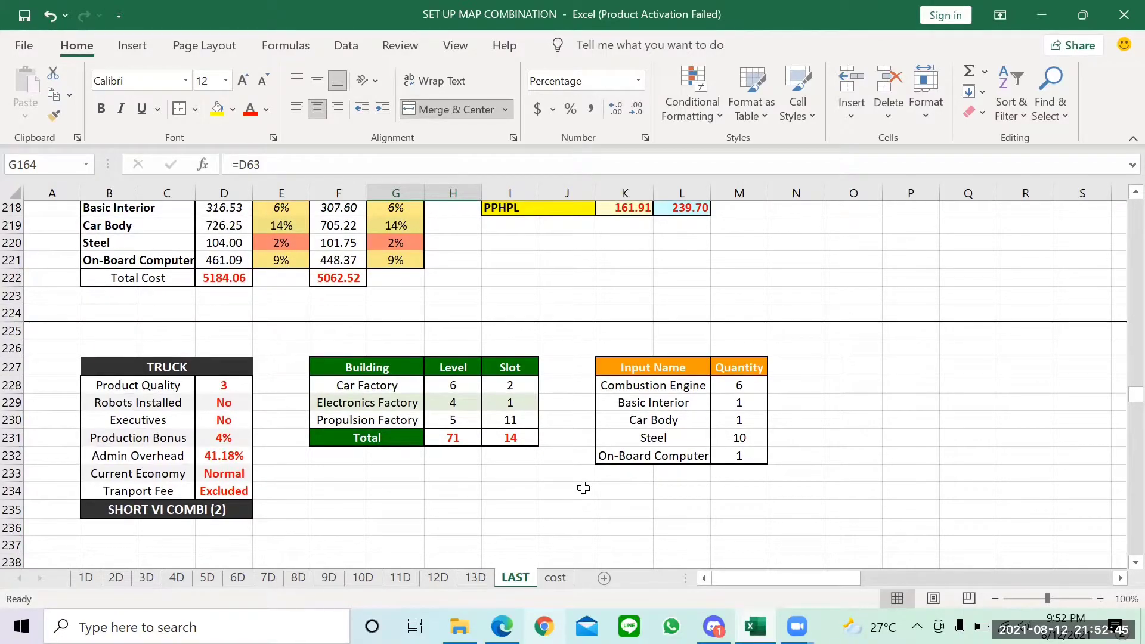
{"action": "scroll", "coordinate": [583, 488], "scroll_direction": "down", "scroll_amount": 2}
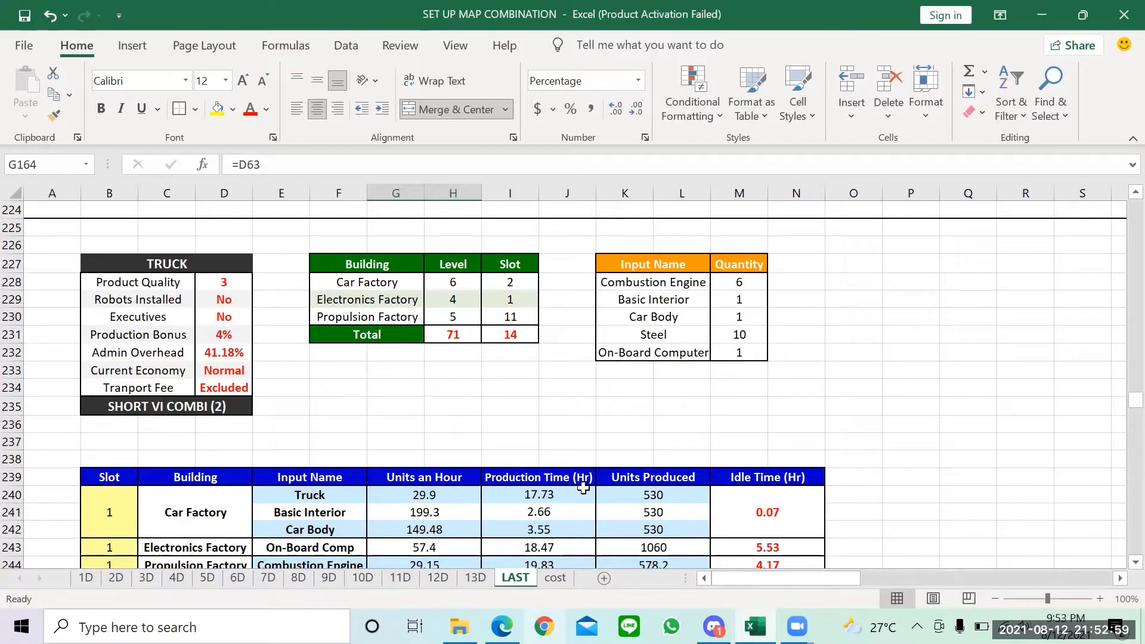
{"action": "scroll", "coordinate": [402, 408], "scroll_direction": "down", "scroll_amount": 2}
{"action": "scroll", "coordinate": [402, 408], "scroll_direction": "down", "scroll_amount": 2}
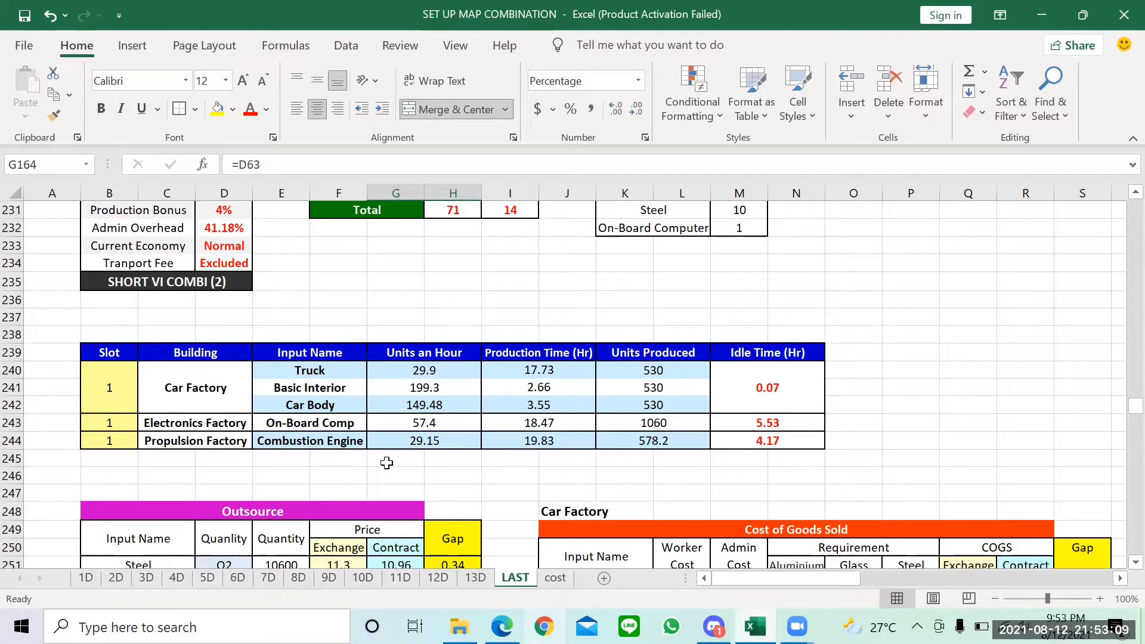
{"action": "scroll", "coordinate": [386, 463], "scroll_direction": "down", "scroll_amount": 1}
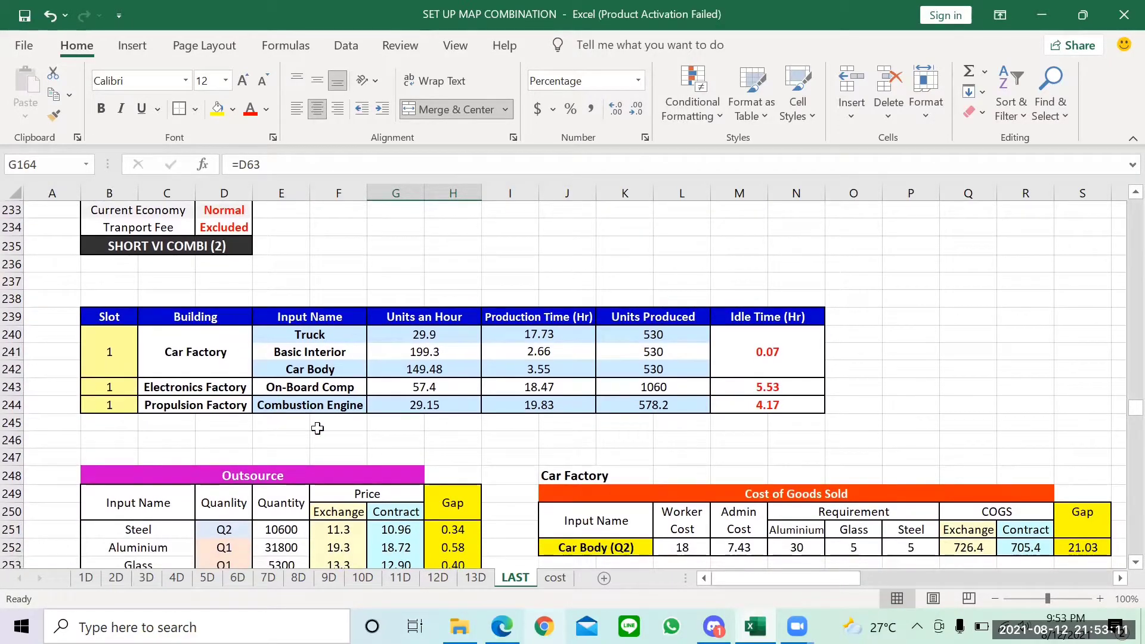
{"action": "scroll", "coordinate": [258, 337], "scroll_direction": "up", "scroll_amount": 2}
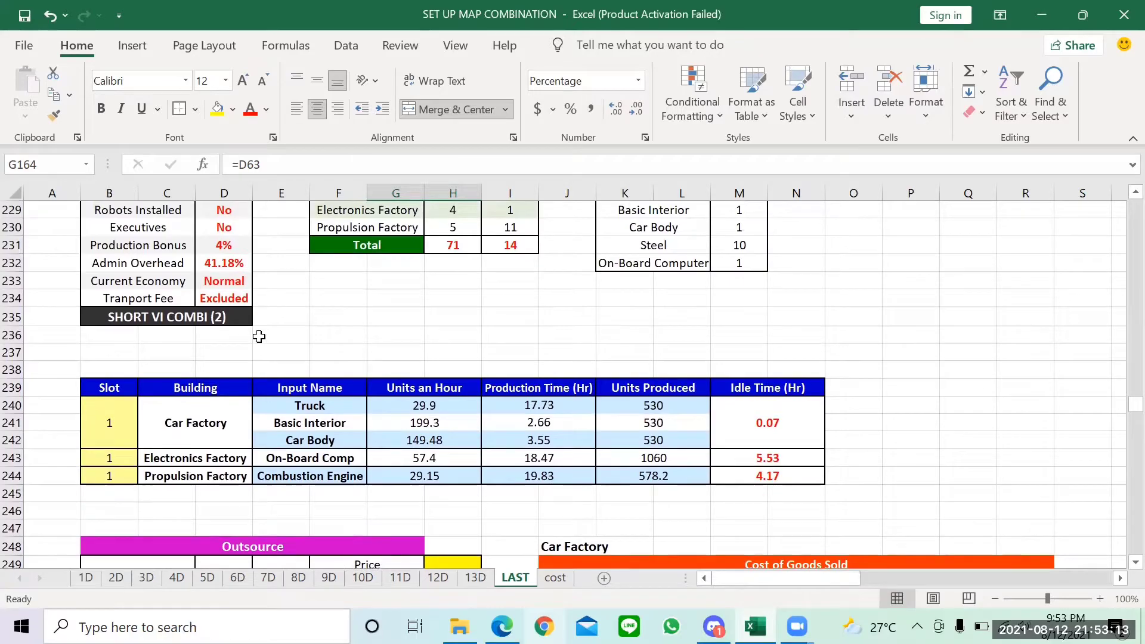
{"action": "scroll", "coordinate": [259, 336], "scroll_direction": "down", "scroll_amount": 2}
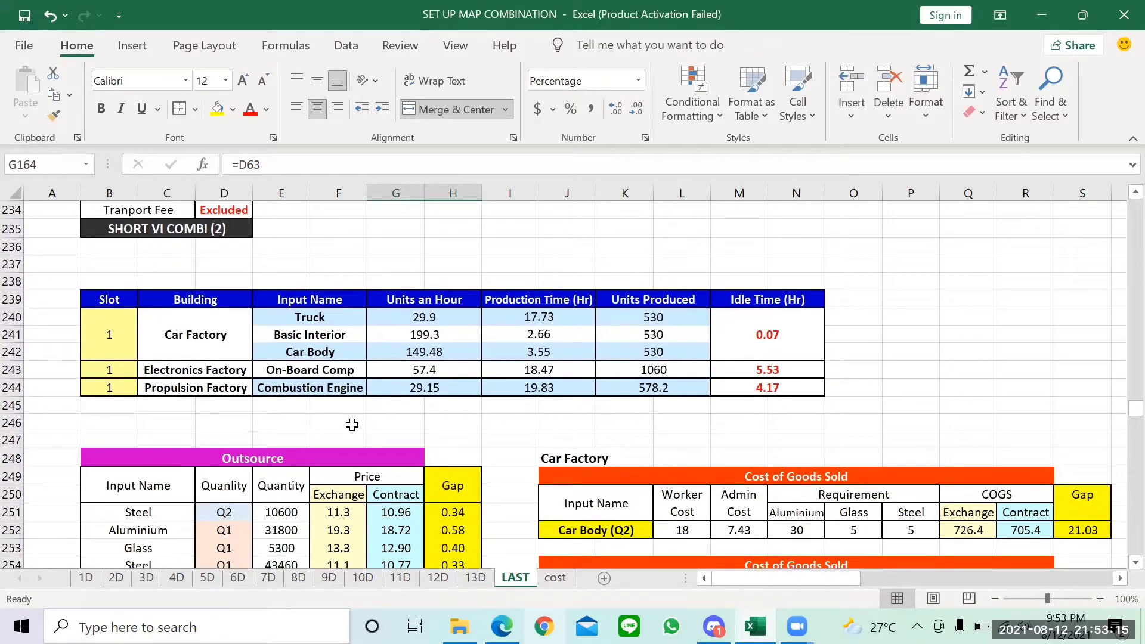
Examine the second short combination's Outsource prices and the Cost of Goods Sold tables of its Car, Electronics and Propulsion Factories.
{"action": "scroll", "coordinate": [352, 424], "scroll_direction": "down", "scroll_amount": 3}
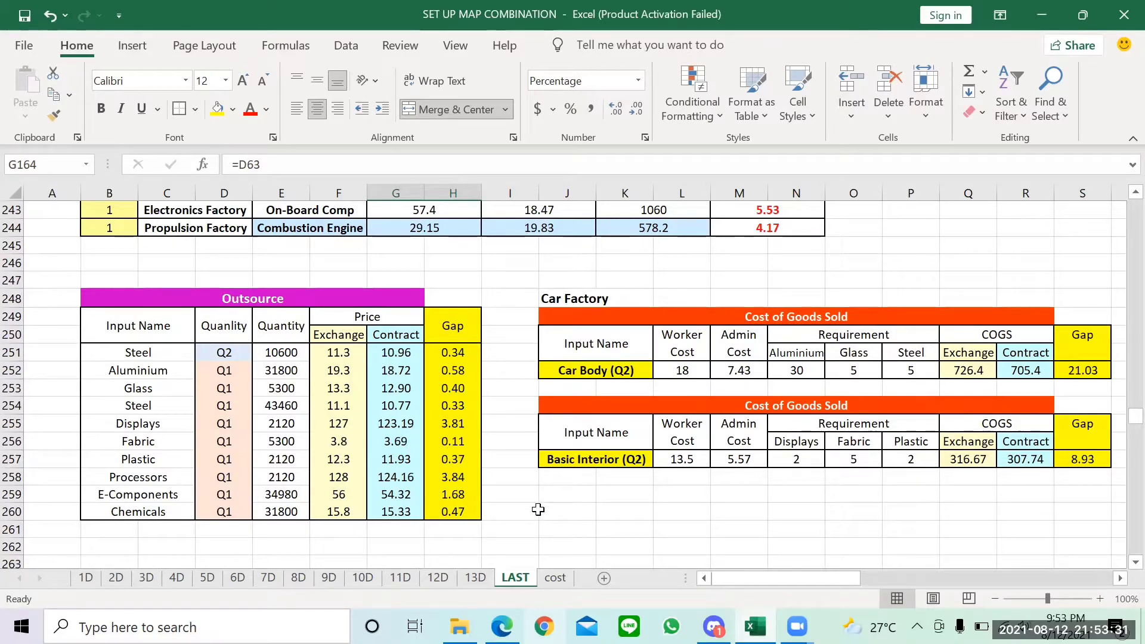
{"action": "scroll", "coordinate": [538, 510], "scroll_direction": "right", "scroll_amount": 6}
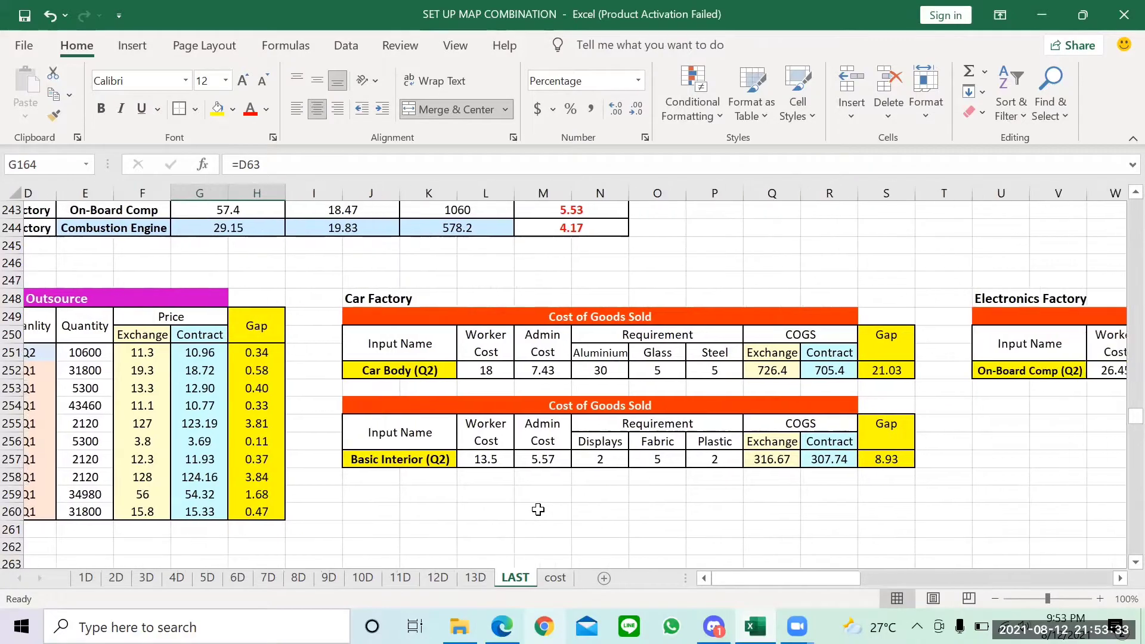
{"action": "scroll", "coordinate": [538, 510], "scroll_direction": "right", "scroll_amount": 3}
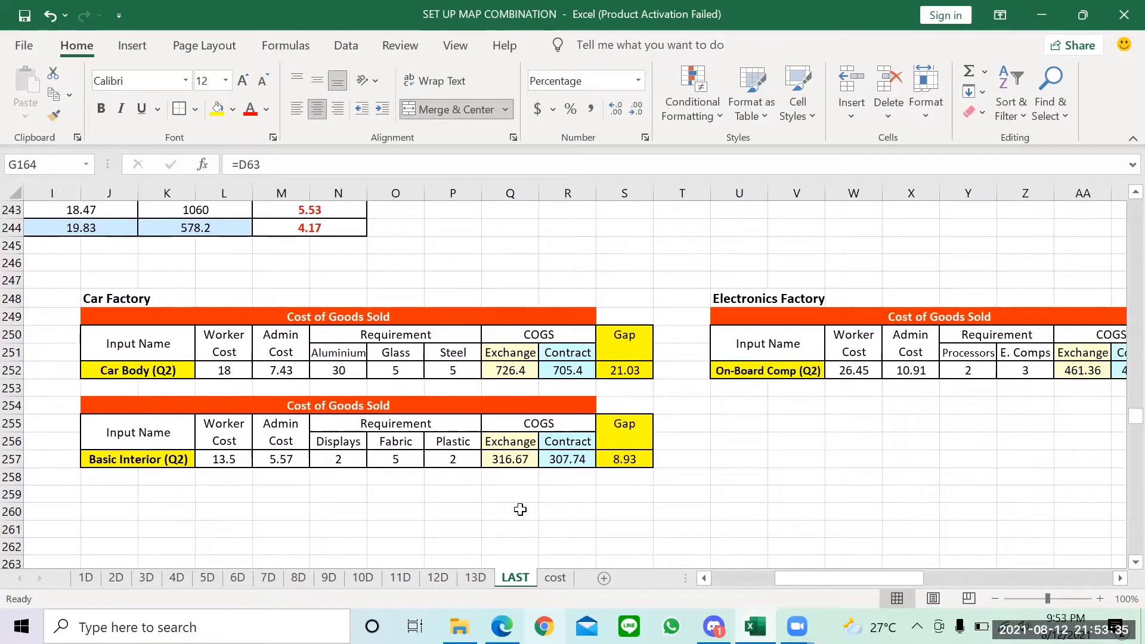
{"action": "scroll", "coordinate": [742, 473], "scroll_direction": "left", "scroll_amount": 1}
{"action": "scroll", "coordinate": [741, 472], "scroll_direction": "right", "scroll_amount": 2}
{"action": "scroll", "coordinate": [741, 473], "scroll_direction": "up", "scroll_amount": 1}
{"action": "scroll", "coordinate": [742, 472], "scroll_direction": "right", "scroll_amount": 13}
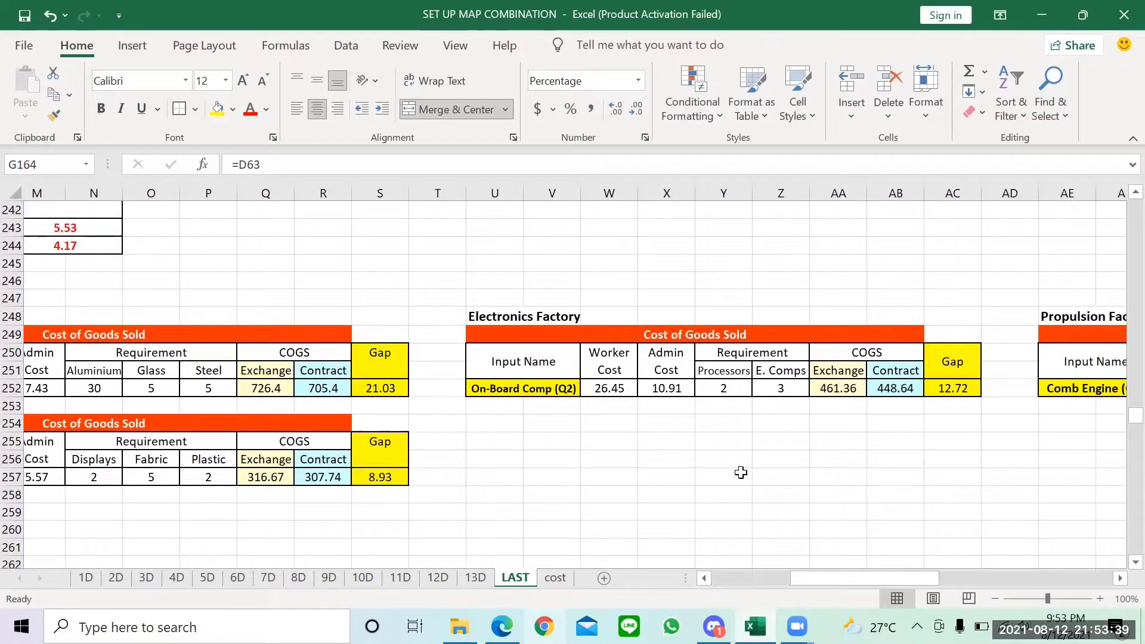
{"action": "scroll", "coordinate": [741, 472], "scroll_direction": "left", "scroll_amount": 3}
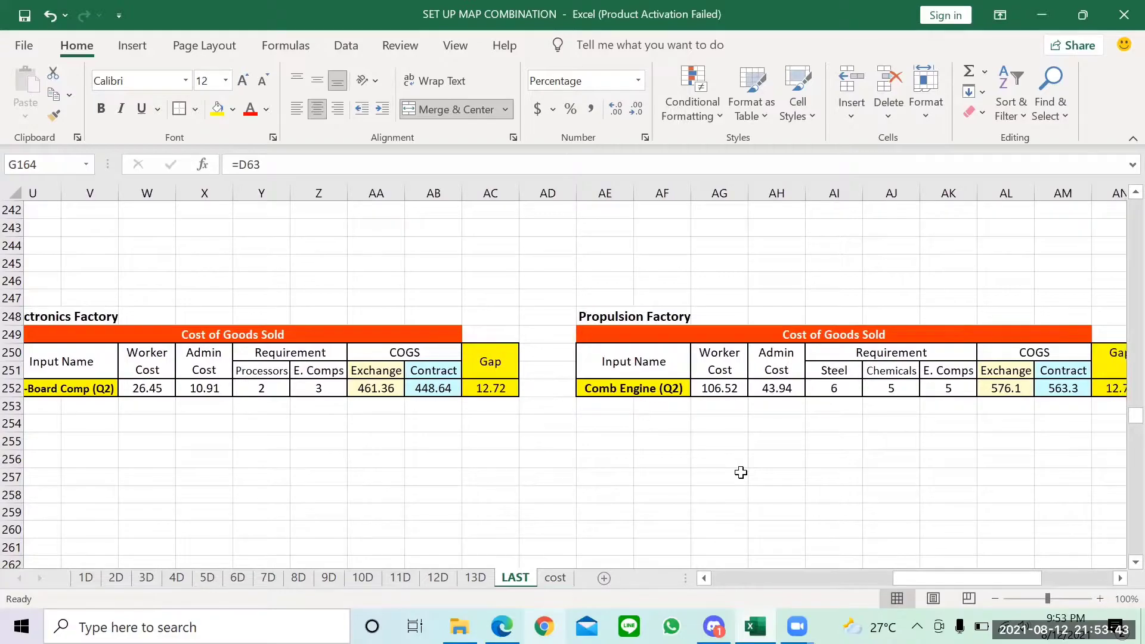
{"action": "scroll", "coordinate": [741, 472], "scroll_direction": "right", "scroll_amount": 4}
{"action": "scroll", "coordinate": [742, 473], "scroll_direction": "left", "scroll_amount": 1}
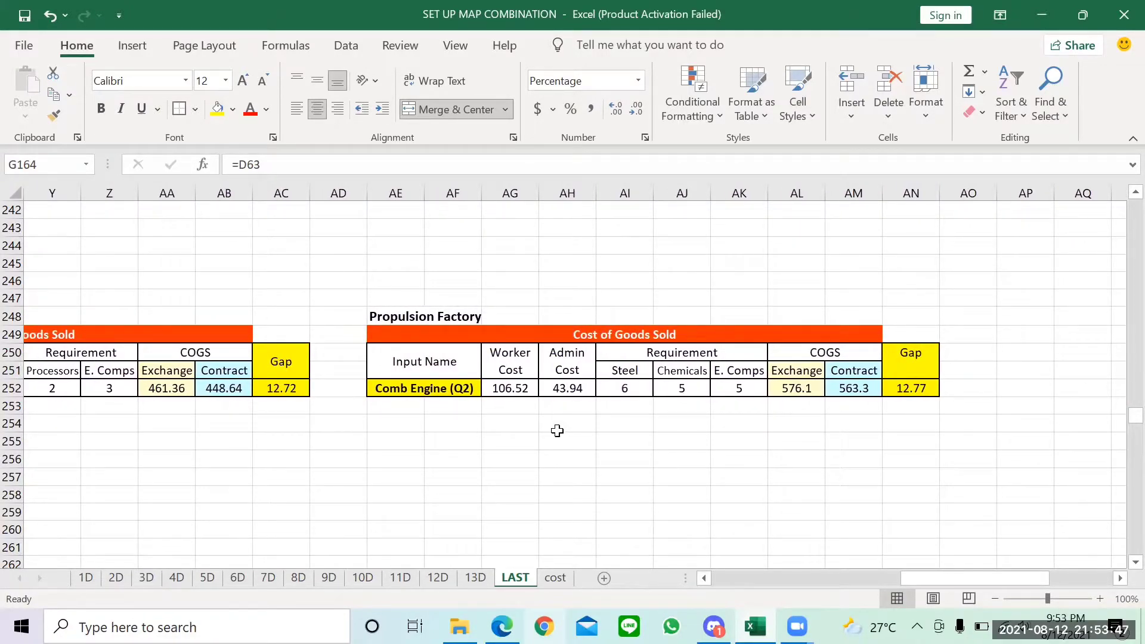
Check the second short combination's Car Factory cost breakdown and its Exchange and Contract profit figures.
{"action": "scroll", "coordinate": [557, 431], "scroll_direction": "left", "scroll_amount": 3}
{"action": "scroll", "coordinate": [557, 430], "scroll_direction": "left", "scroll_amount": 14}
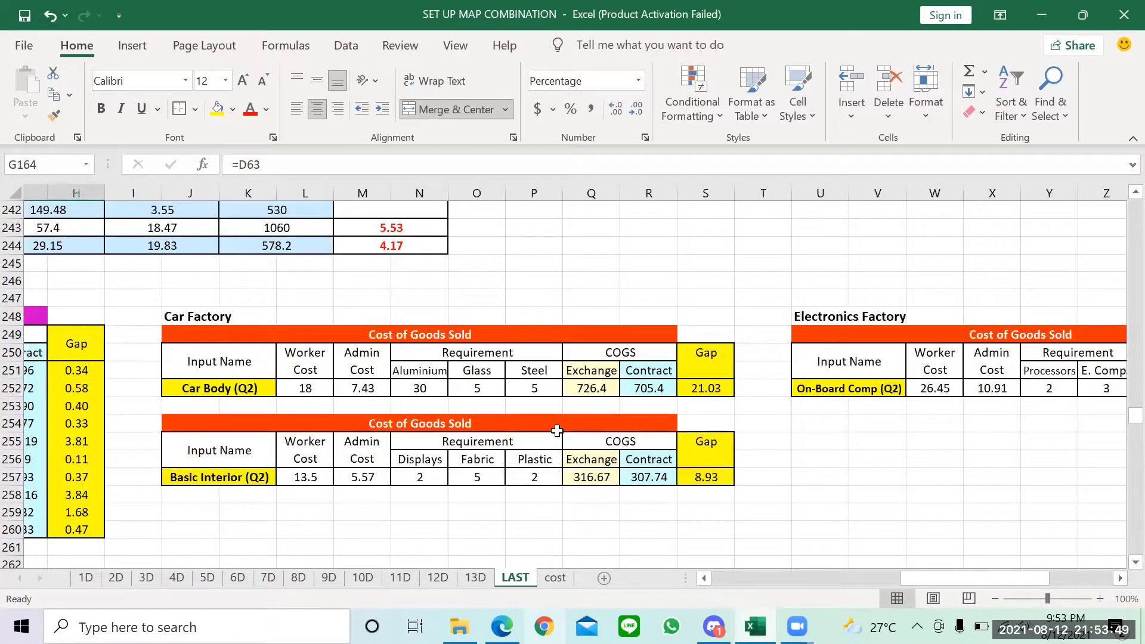
{"action": "scroll", "coordinate": [557, 431], "scroll_direction": "left", "scroll_amount": 7}
{"action": "scroll", "coordinate": [557, 431], "scroll_direction": "down", "scroll_amount": 2}
{"action": "scroll", "coordinate": [557, 430], "scroll_direction": "down", "scroll_amount": 2}
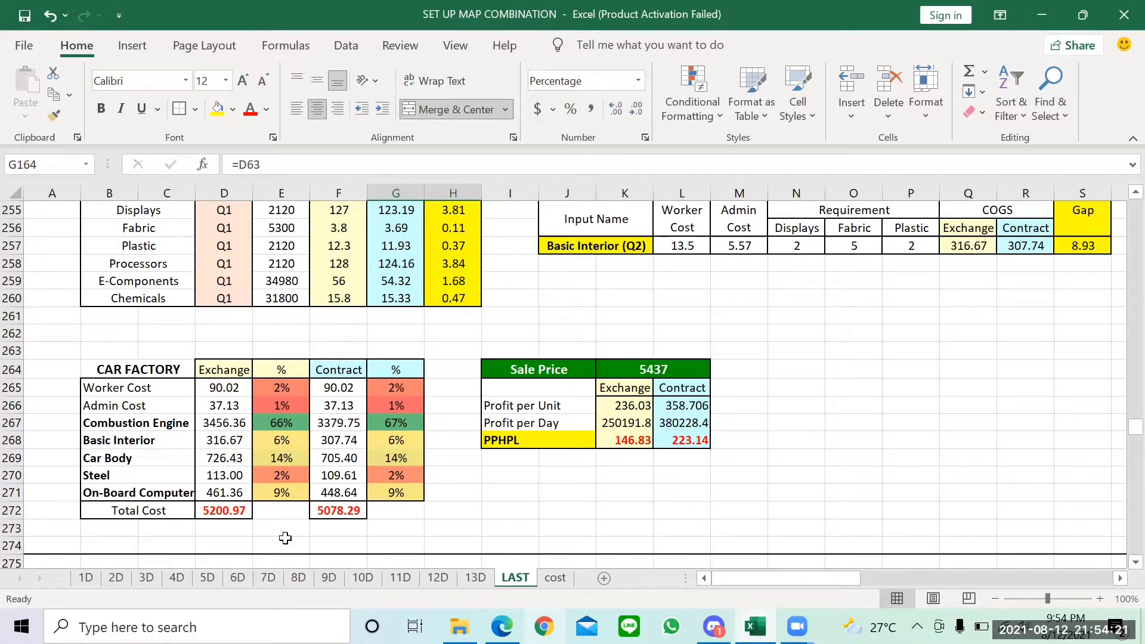
Review the SHORT VI COMBI (3) setup, including building levels, input quantities and the production table with idle times.
{"action": "scroll", "coordinate": [285, 539], "scroll_direction": "down", "scroll_amount": 4}
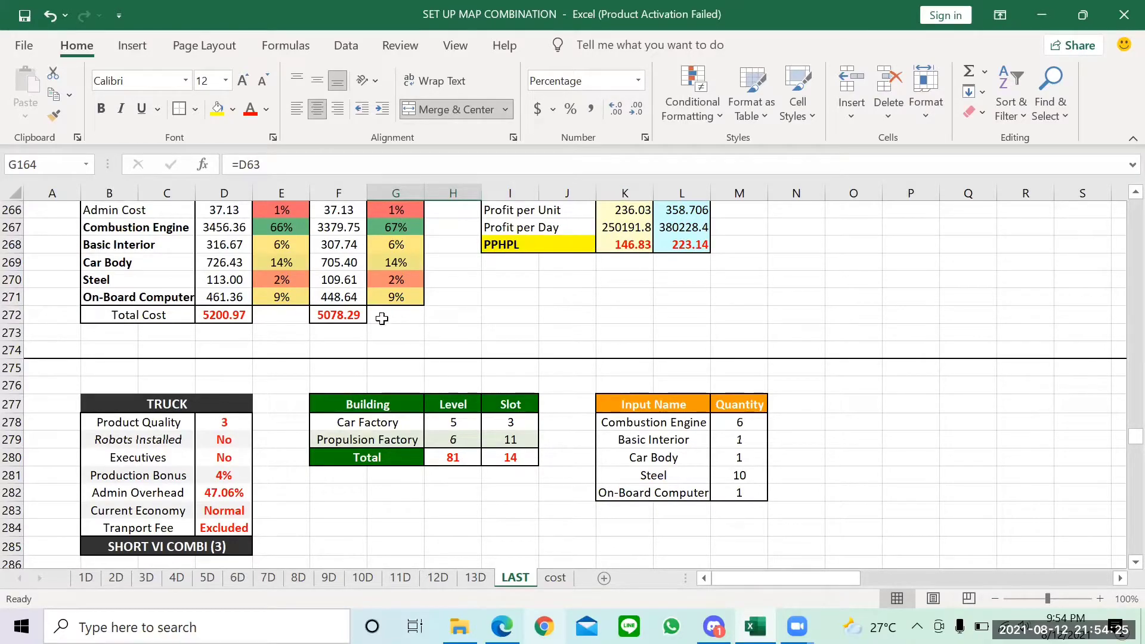
{"action": "scroll", "coordinate": [382, 318], "scroll_direction": "down", "scroll_amount": 2}
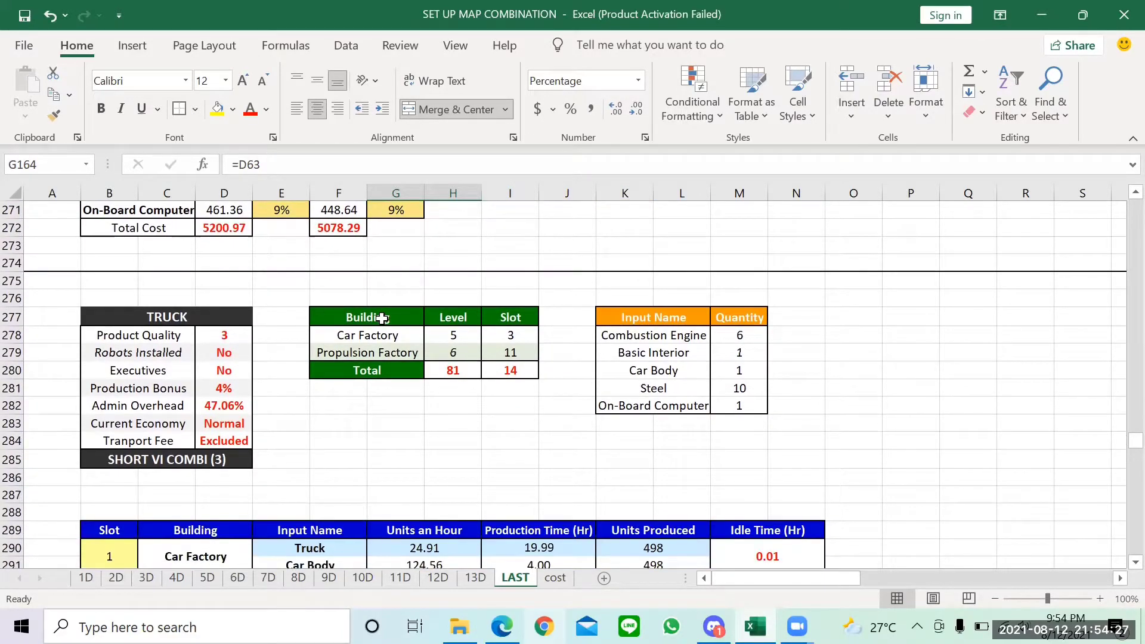
{"action": "scroll", "coordinate": [278, 436], "scroll_direction": "down", "scroll_amount": 1}
{"action": "left_click", "coordinate": [294, 454]}
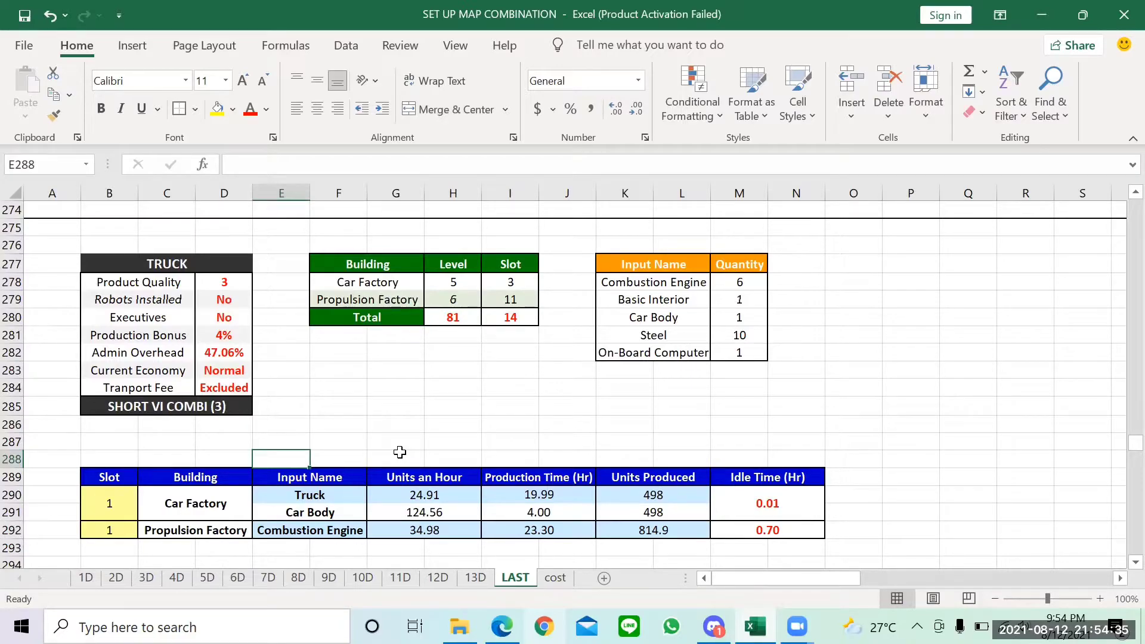
{"action": "left_click", "coordinate": [519, 385]}
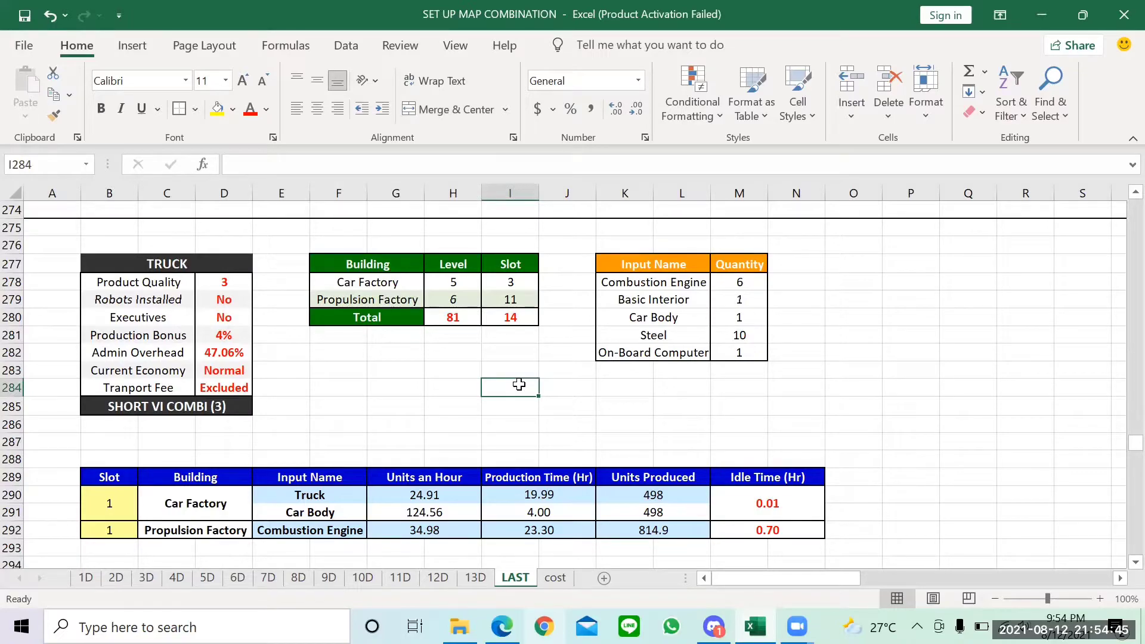
{"action": "scroll", "coordinate": [519, 384], "scroll_direction": "down", "scroll_amount": 1}
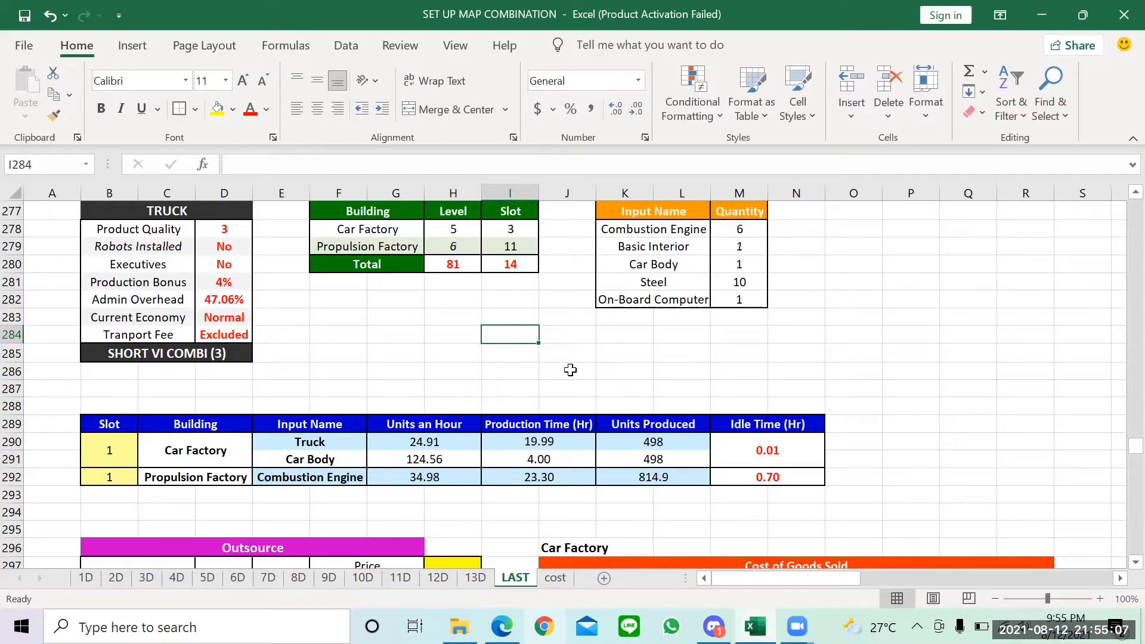
Examine the SHORT VI COMBI (3) Outsource quantities and prices alongside its Car Factory cost breakdown.
{"action": "scroll", "coordinate": [571, 371], "scroll_direction": "down", "scroll_amount": 3}
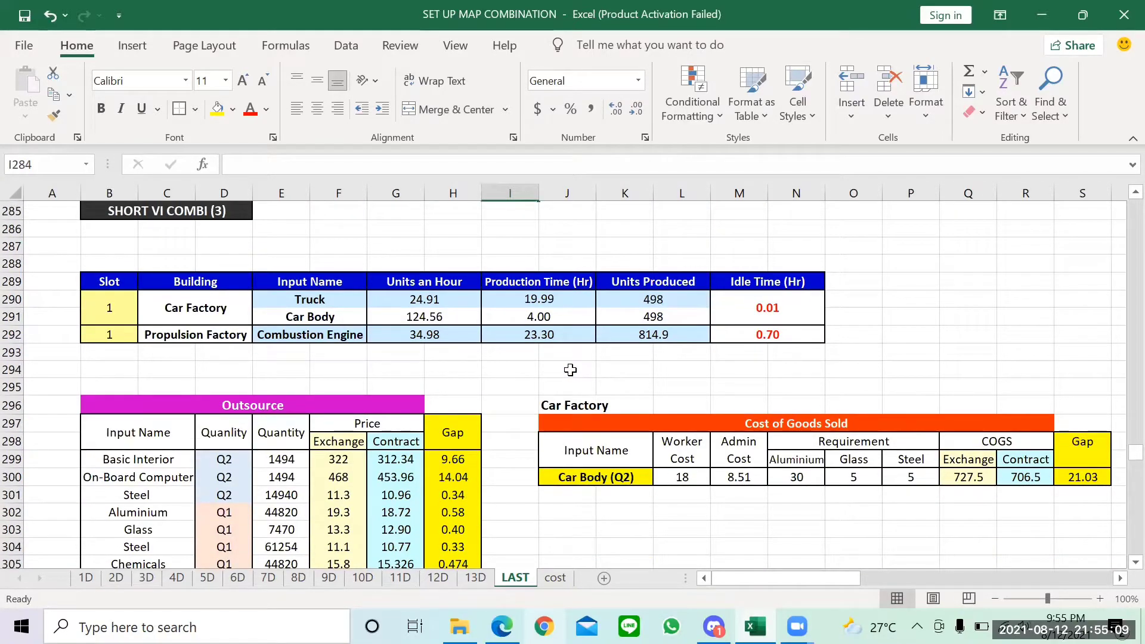
{"action": "scroll", "coordinate": [571, 370], "scroll_direction": "down", "scroll_amount": 2}
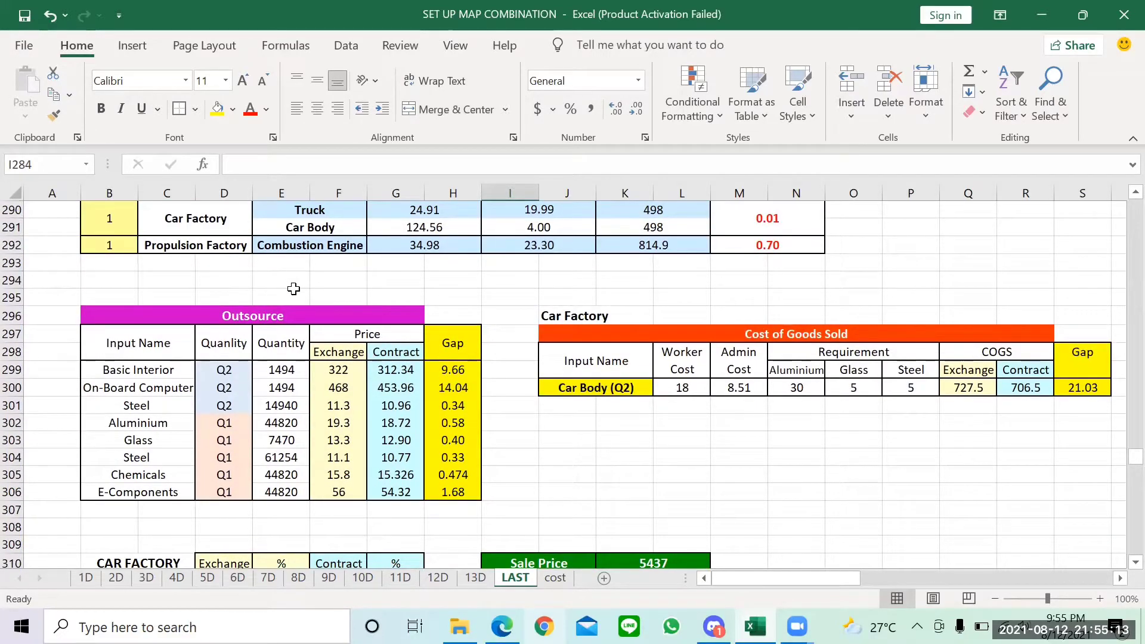
{"action": "scroll", "coordinate": [307, 299], "scroll_direction": "up", "scroll_amount": 1}
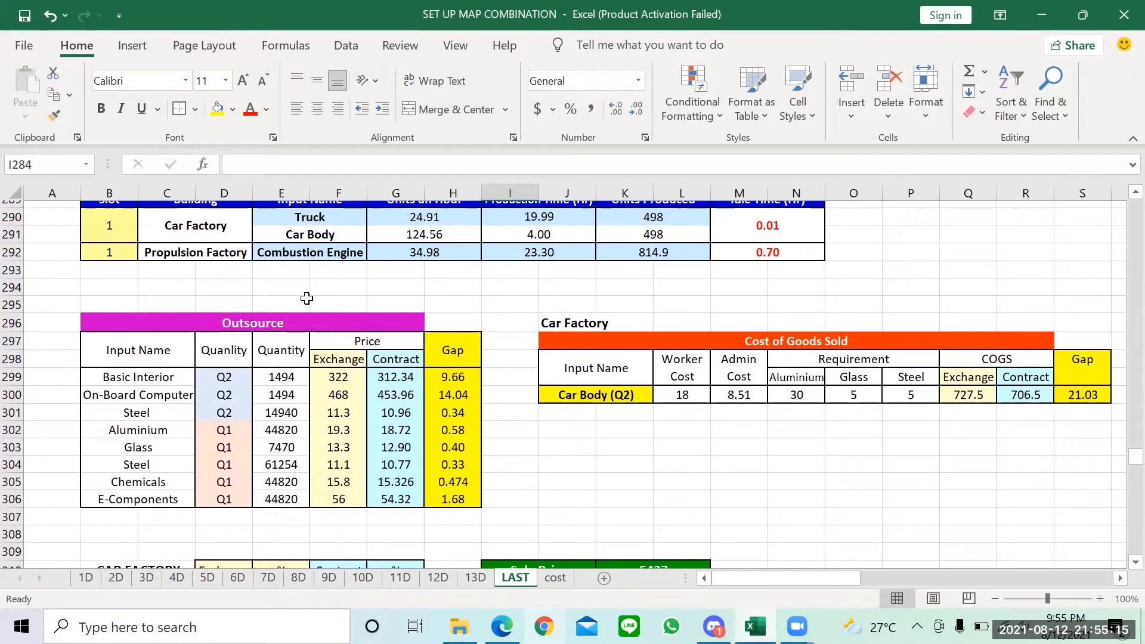
{"action": "scroll", "coordinate": [307, 298], "scroll_direction": "up", "scroll_amount": 1}
{"action": "scroll", "coordinate": [414, 366], "scroll_direction": "down", "scroll_amount": 3}
{"action": "scroll", "coordinate": [418, 367], "scroll_direction": "down", "scroll_amount": 1}
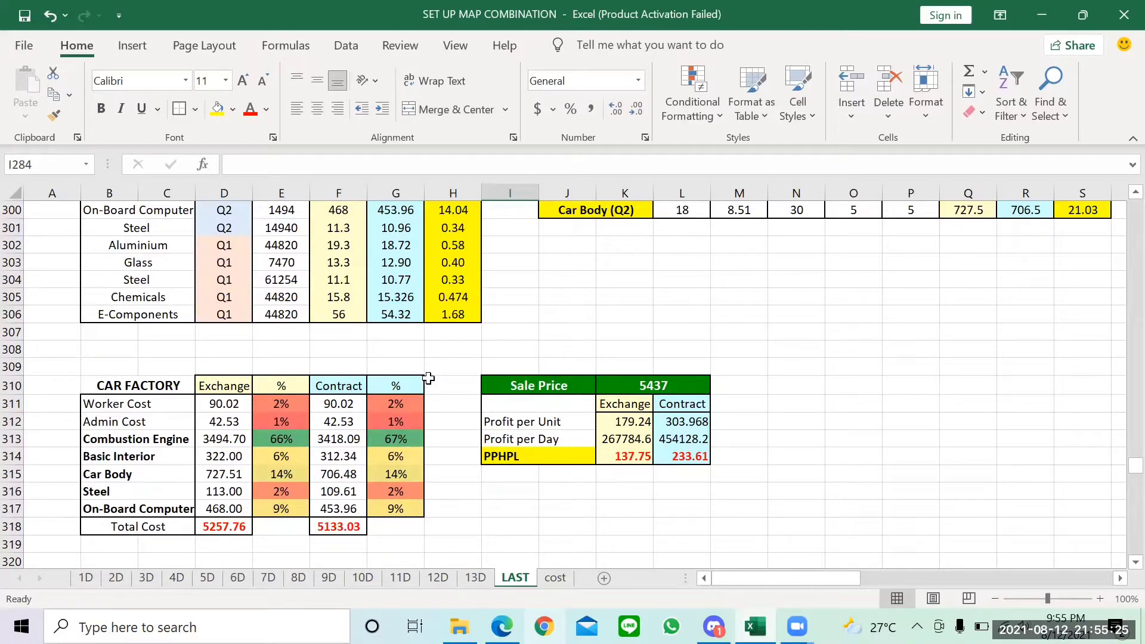
{"action": "scroll", "coordinate": [428, 378], "scroll_direction": "up", "scroll_amount": 1}
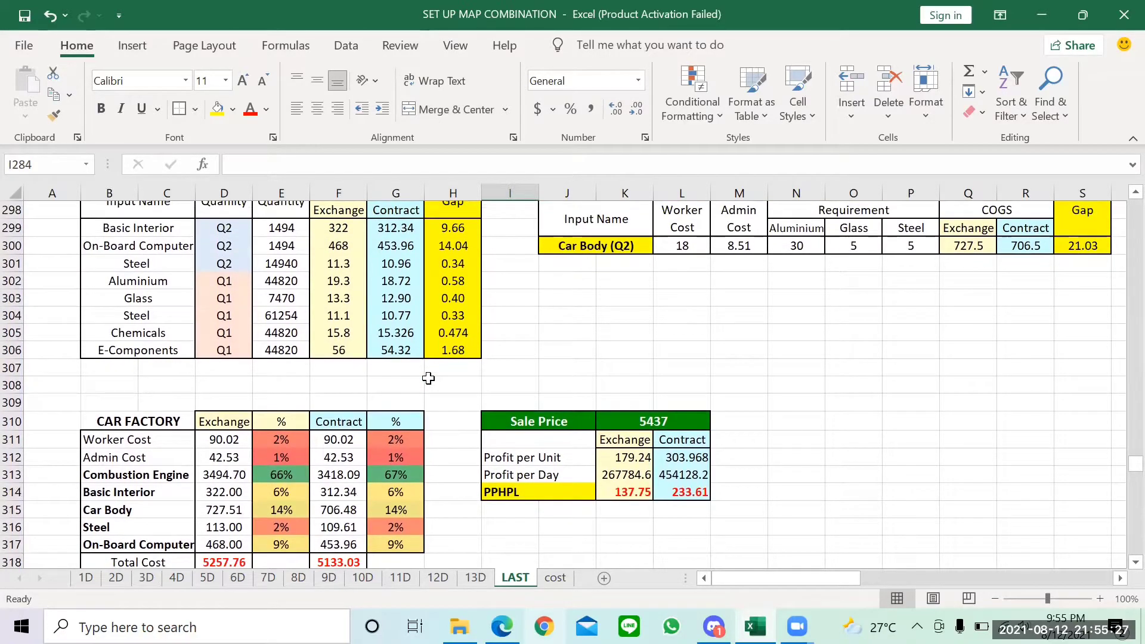
{"action": "scroll", "coordinate": [428, 378], "scroll_direction": "up", "scroll_amount": 2}
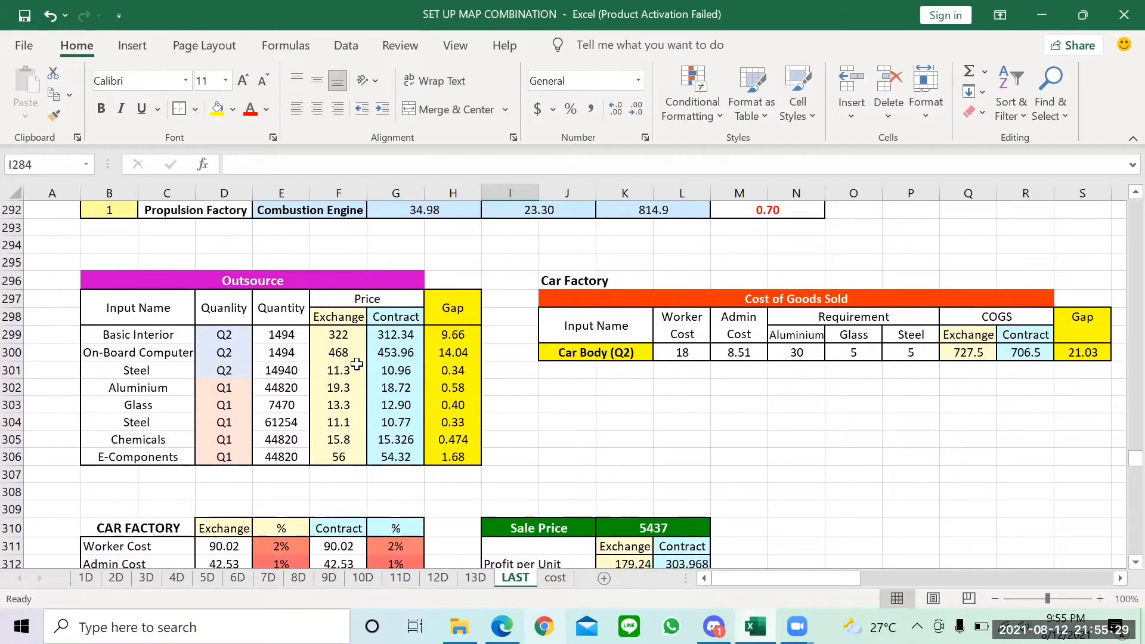
{"action": "scroll", "coordinate": [357, 361], "scroll_direction": "up", "scroll_amount": 1}
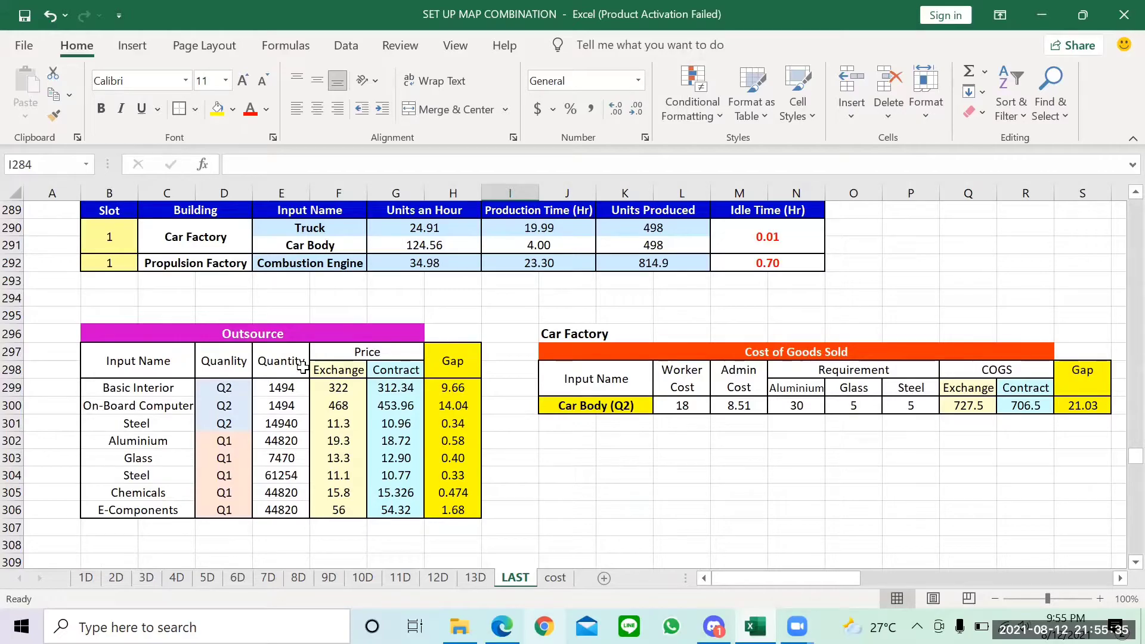
Inspect the third short combination's Cost of Goods Sold tables for the Car Factory's Car Body and the Propulsion Factory's Combustion Engine.
{"action": "scroll", "coordinate": [569, 382], "scroll_direction": "right", "scroll_amount": 3}
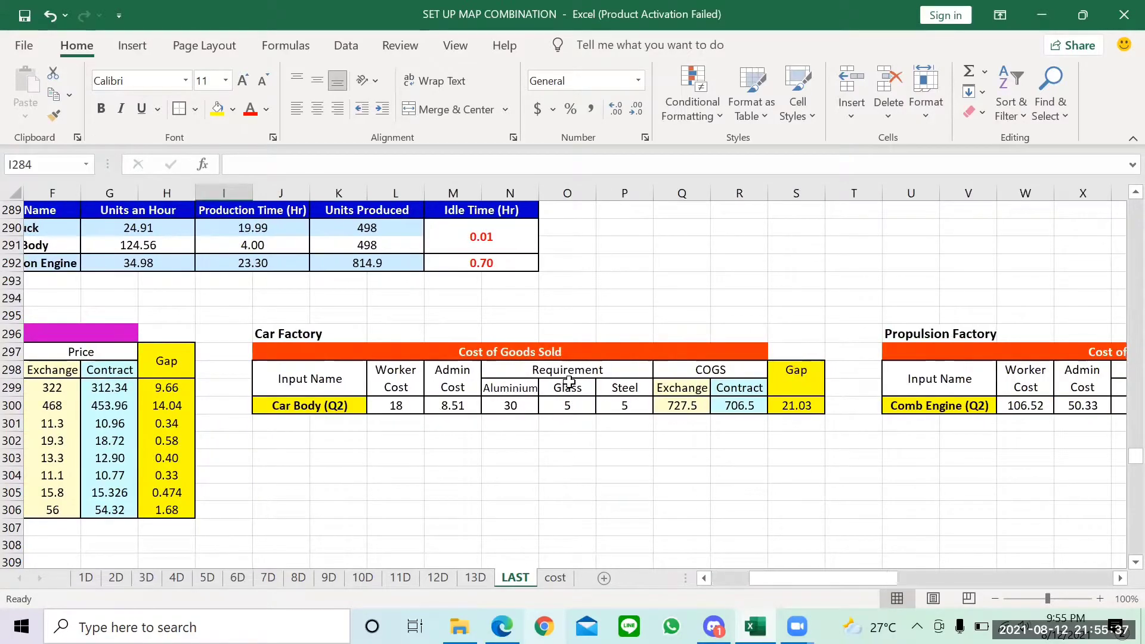
{"action": "scroll", "coordinate": [568, 382], "scroll_direction": "right", "scroll_amount": 4}
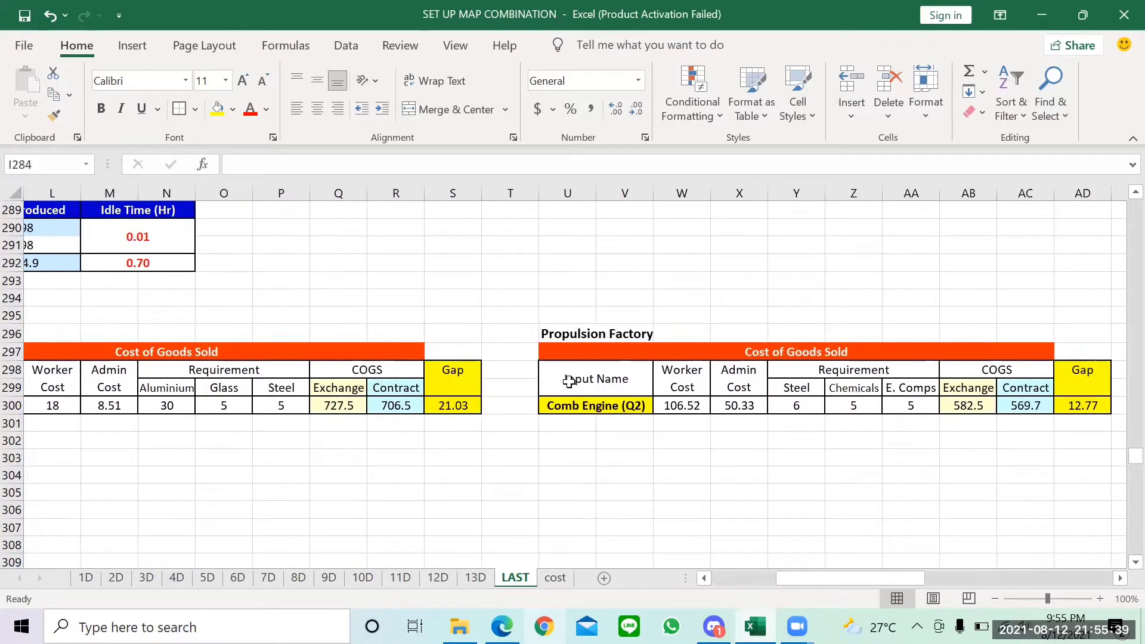
{"action": "scroll", "coordinate": [568, 382], "scroll_direction": "left", "scroll_amount": 2}
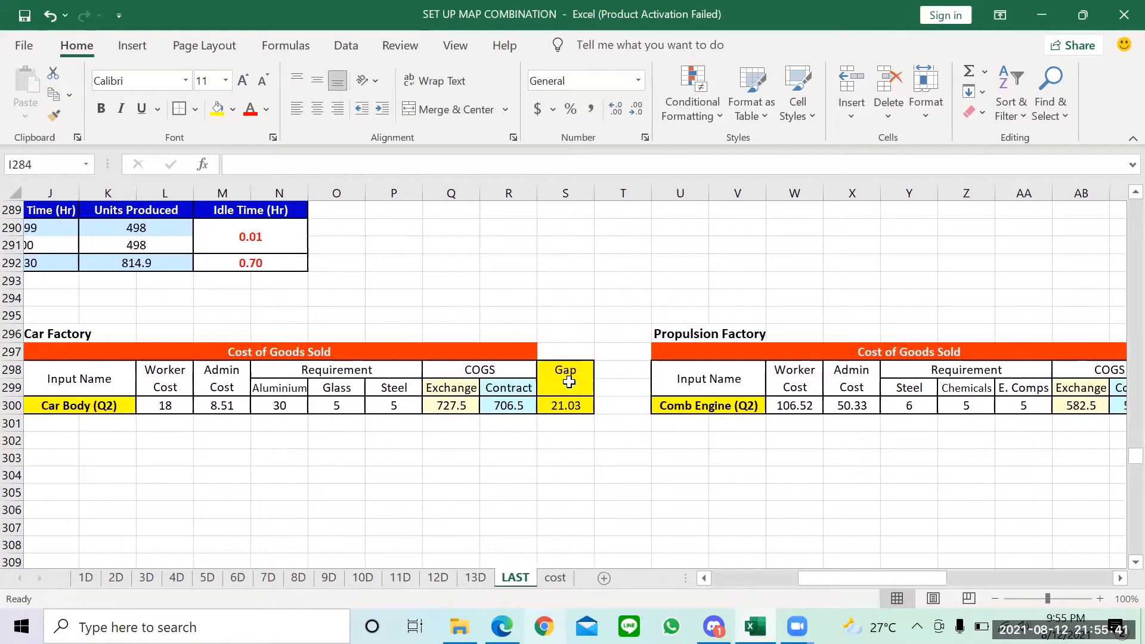
{"action": "scroll", "coordinate": [568, 382], "scroll_direction": "right", "scroll_amount": 3}
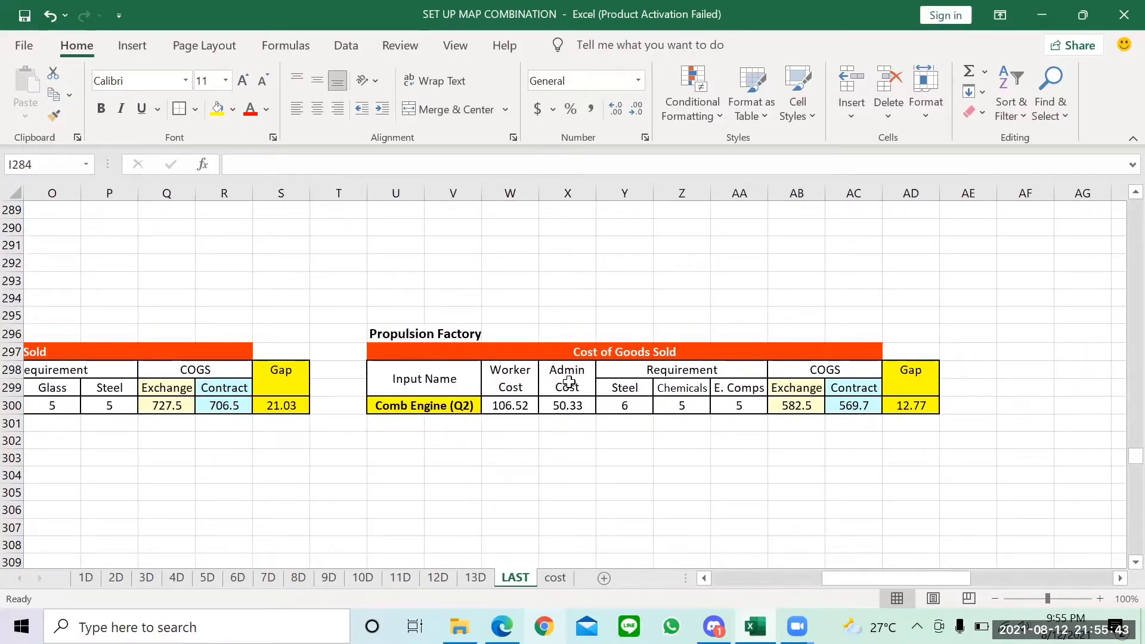
{"action": "scroll", "coordinate": [568, 383], "scroll_direction": "left", "scroll_amount": 6}
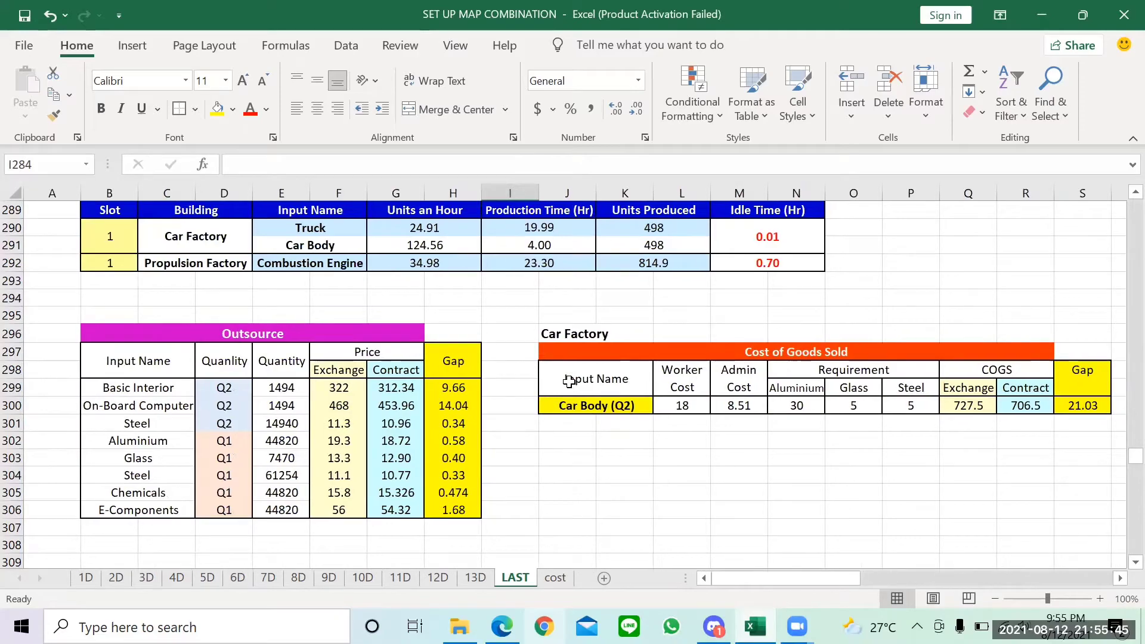
Check the third short combination's profit figures and compare the three Short VI combinations at Exchange and Contract prices.
{"action": "scroll", "coordinate": [568, 382], "scroll_direction": "down", "scroll_amount": 4}
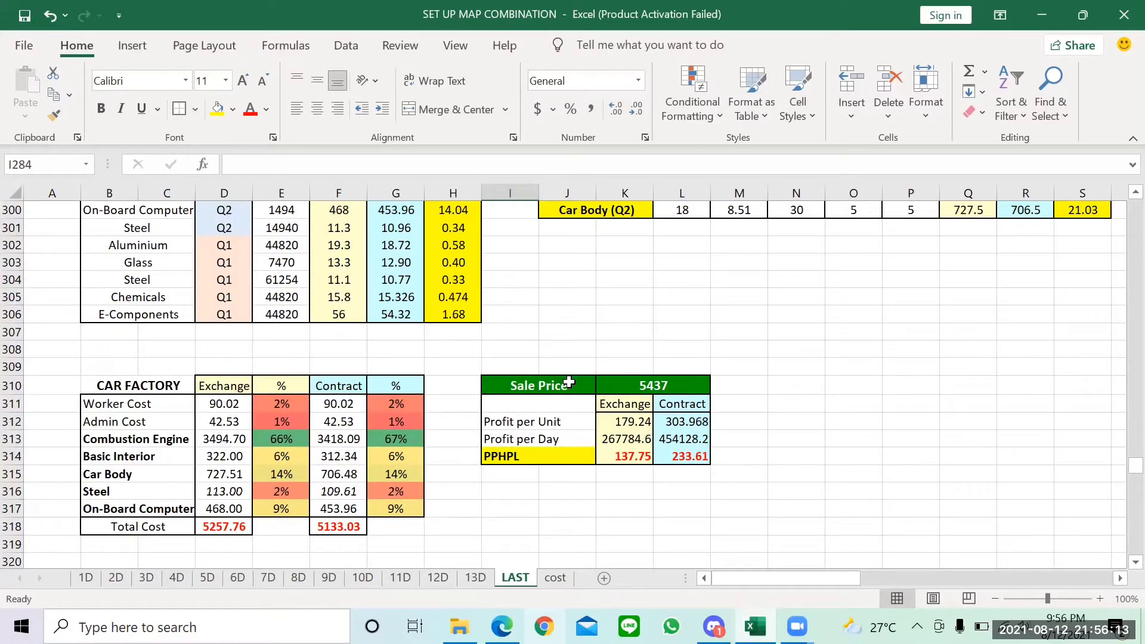
{"action": "scroll", "coordinate": [569, 383], "scroll_direction": "down", "scroll_amount": 5}
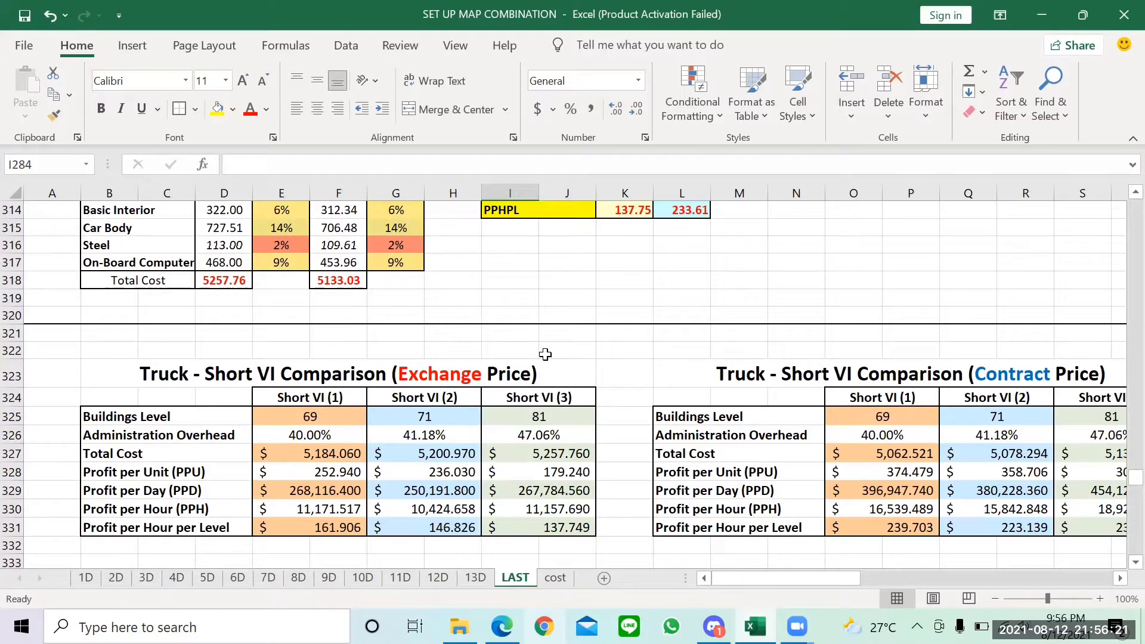
{"action": "scroll", "coordinate": [545, 354], "scroll_direction": "right", "scroll_amount": 1}
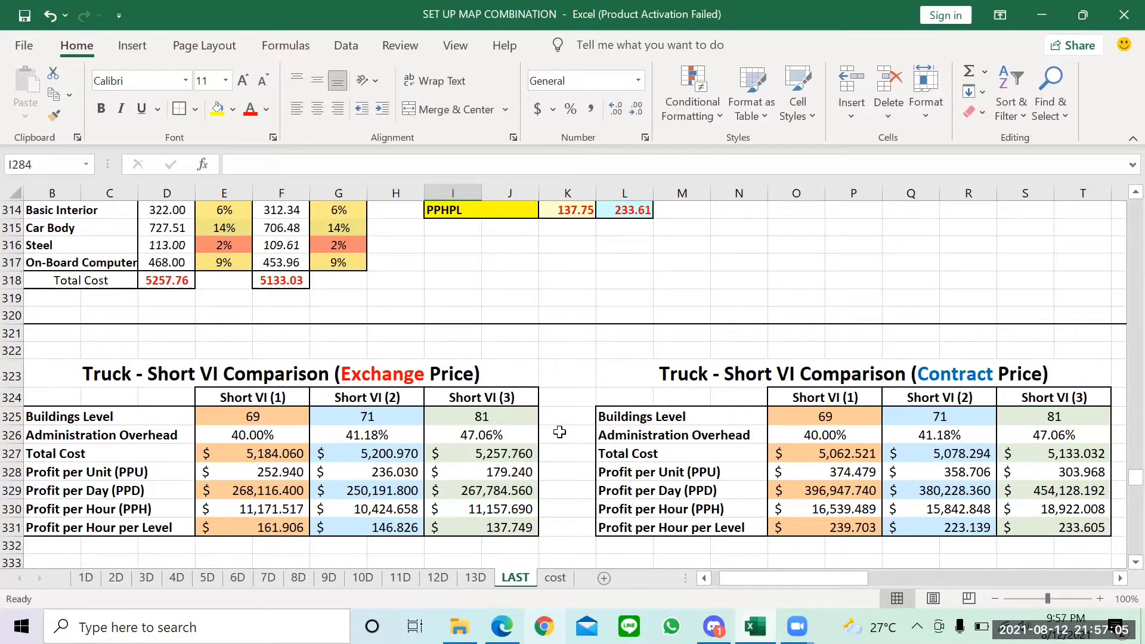
Review the HI COMBI setup, including building level, input quantities and the Car Factory's truck production, units produced and slot.
{"action": "scroll", "coordinate": [560, 430], "scroll_direction": "down", "scroll_amount": 3}
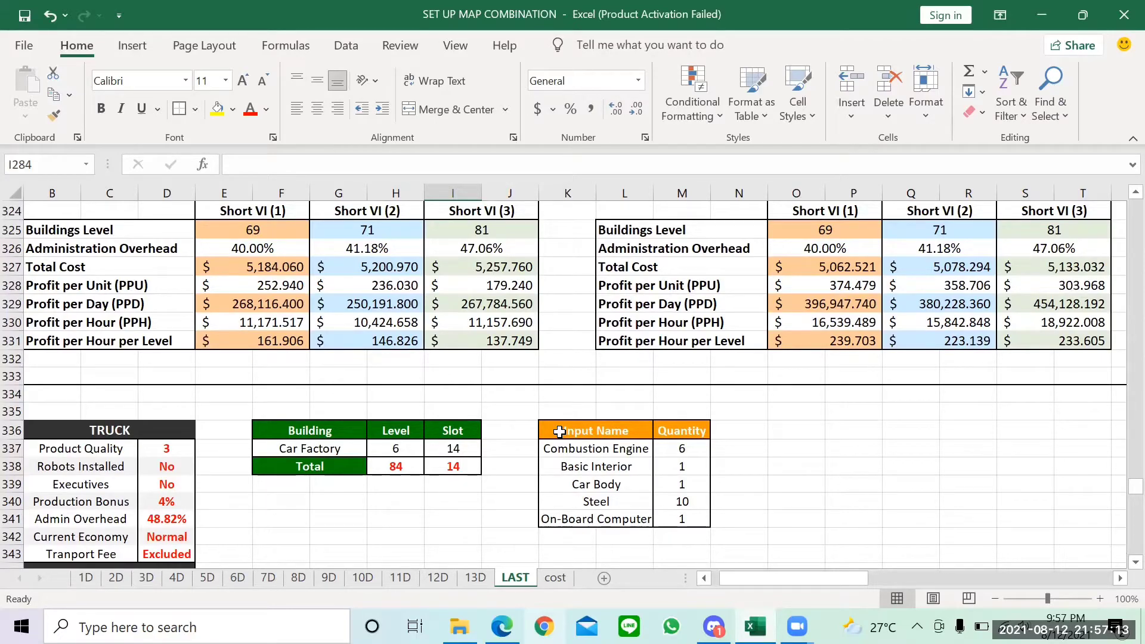
{"action": "scroll", "coordinate": [559, 431], "scroll_direction": "left", "scroll_amount": 1}
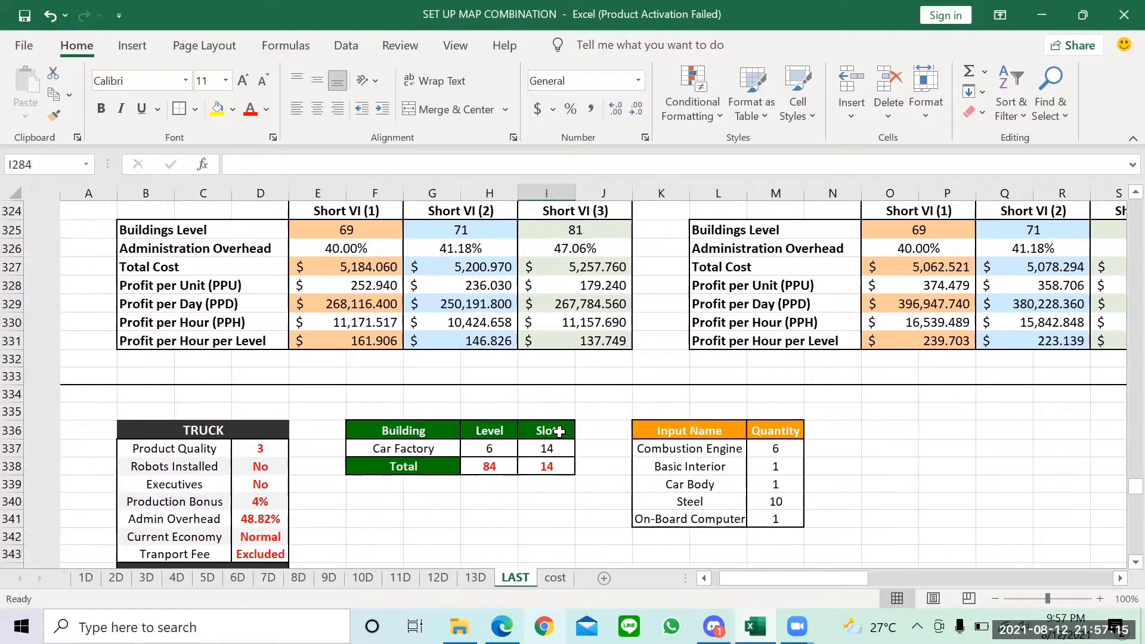
{"action": "scroll", "coordinate": [560, 431], "scroll_direction": "down", "scroll_amount": 2}
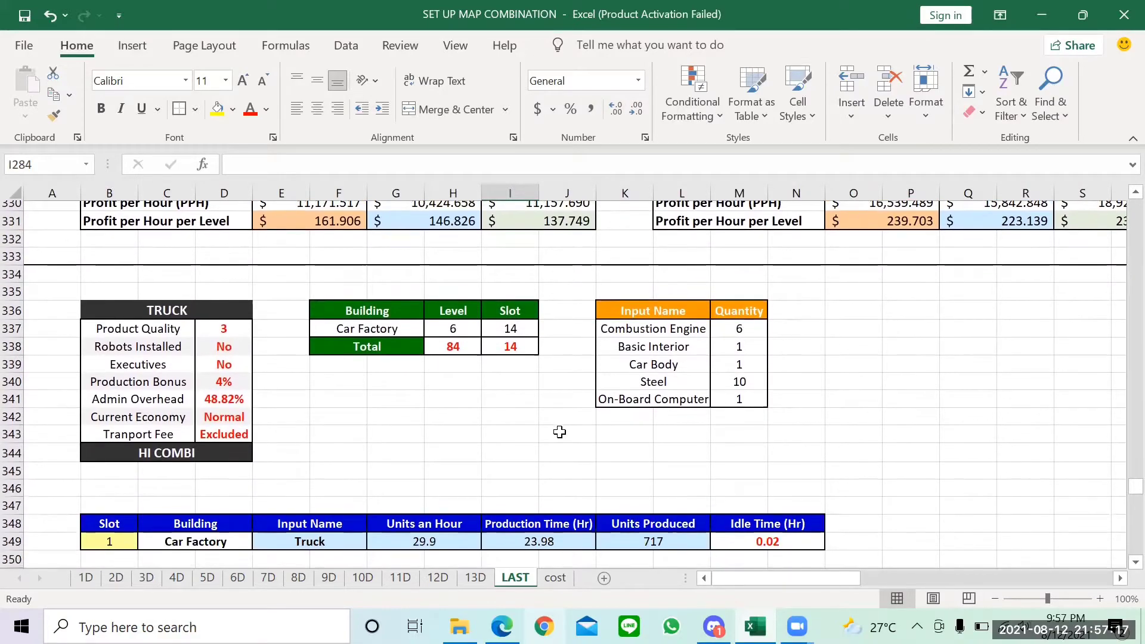
{"action": "left_click", "coordinate": [216, 458]}
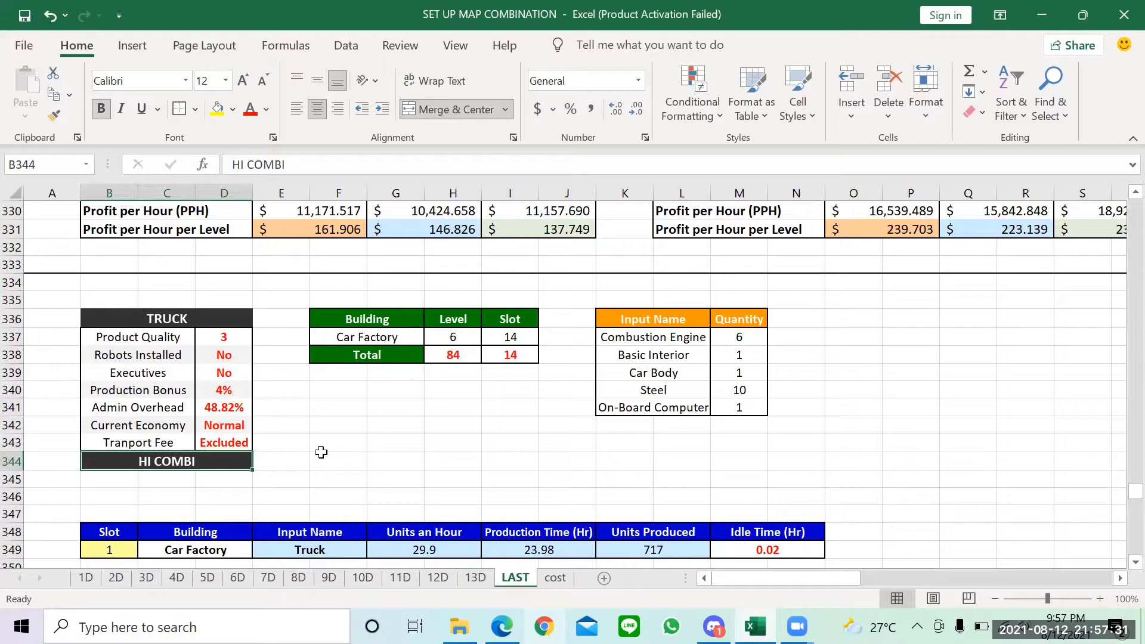
{"action": "scroll", "coordinate": [321, 453], "scroll_direction": "down", "scroll_amount": 2}
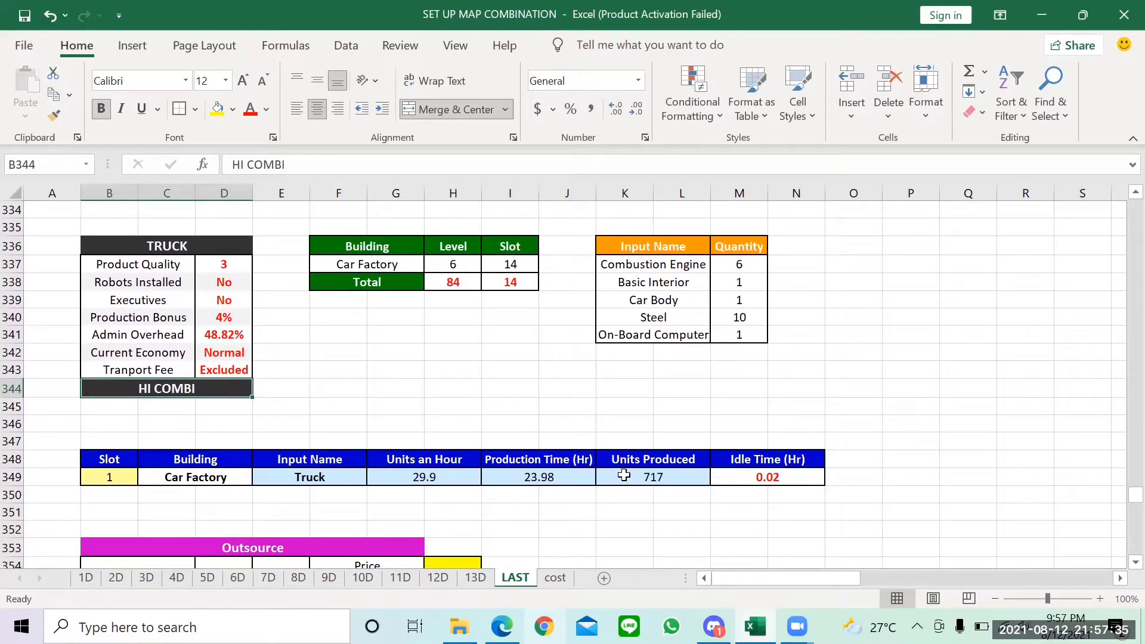
{"action": "left_click", "coordinate": [624, 474]}
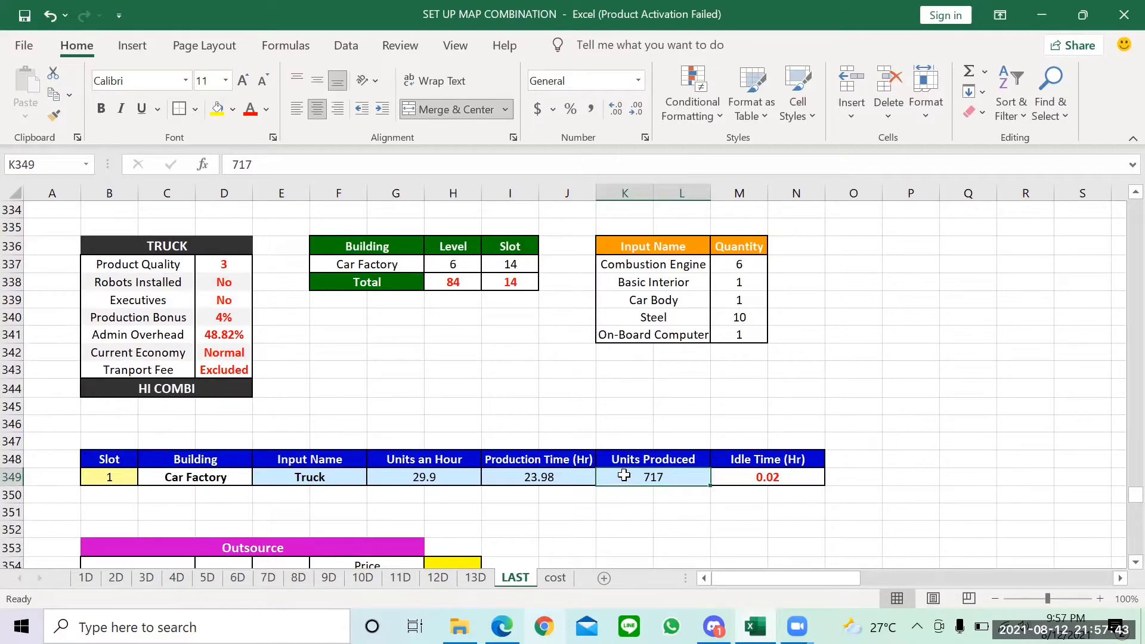
{"action": "left_click", "coordinate": [116, 475]}
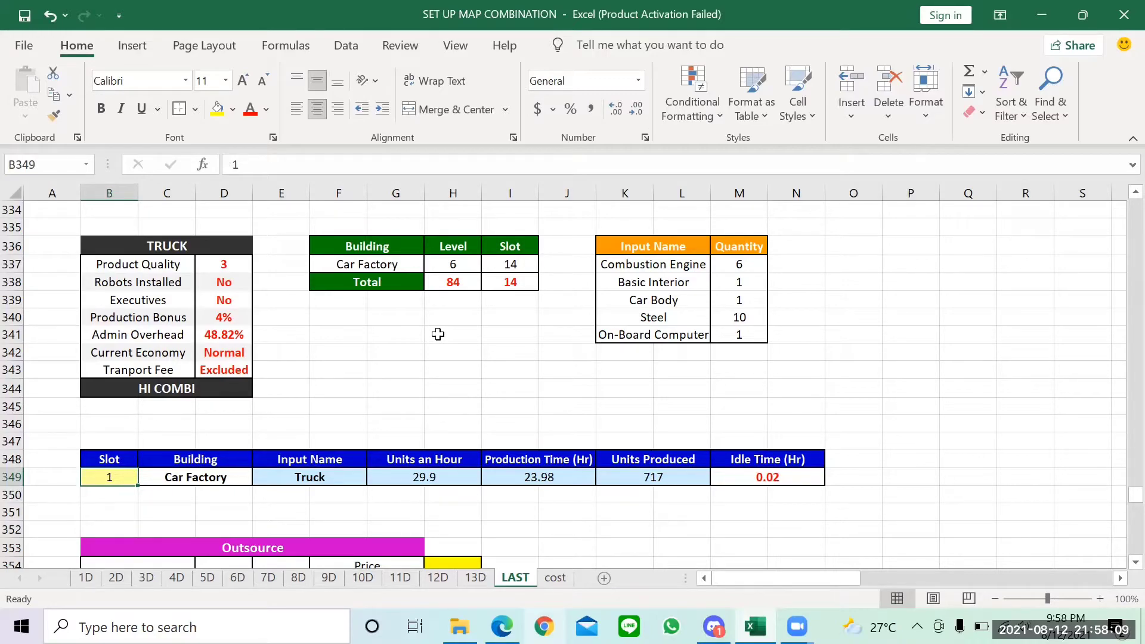
Examine the HI COMBI Outsource table with its input quantities, Exchange and Contract prices and gaps.
{"action": "scroll", "coordinate": [438, 334], "scroll_direction": "down", "scroll_amount": 2}
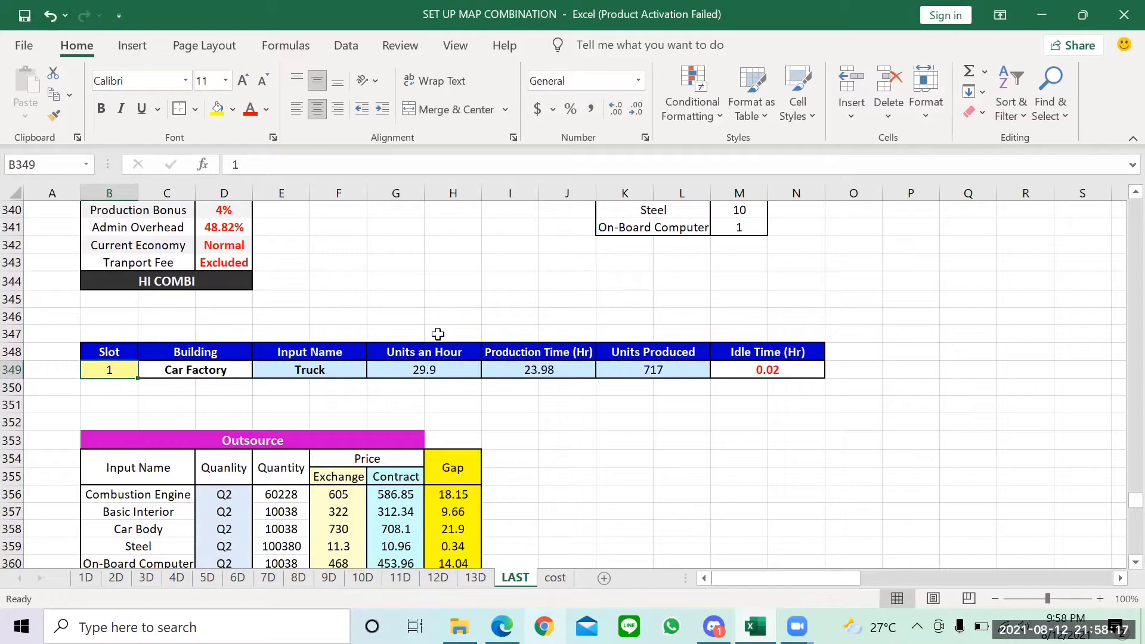
{"action": "scroll", "coordinate": [437, 334], "scroll_direction": "down", "scroll_amount": 2}
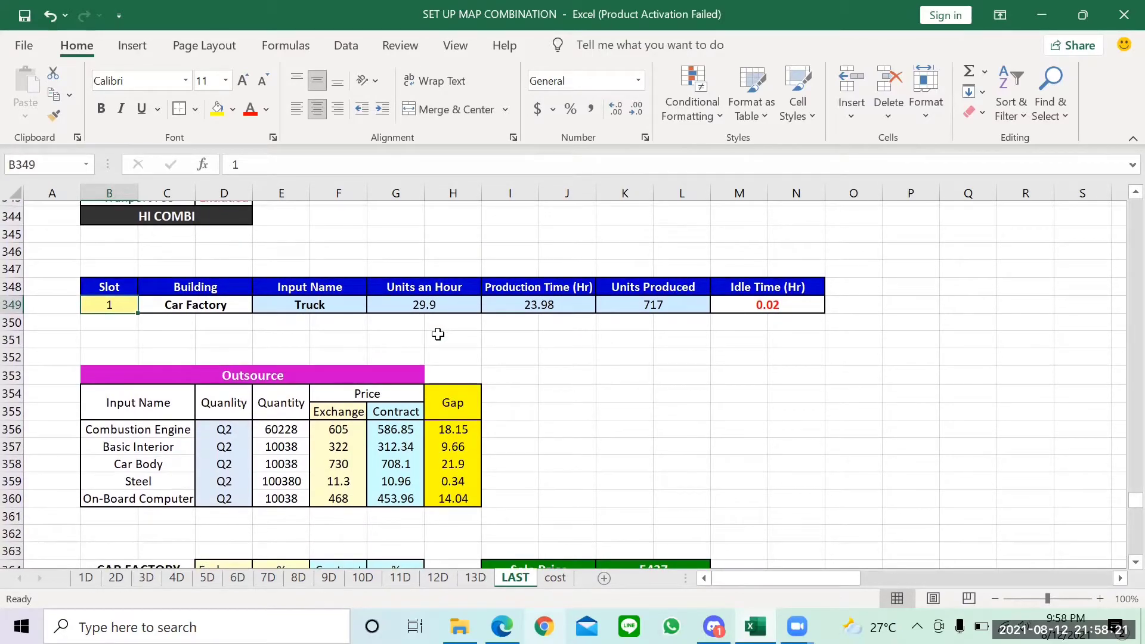
{"action": "scroll", "coordinate": [395, 350], "scroll_direction": "down", "scroll_amount": 1}
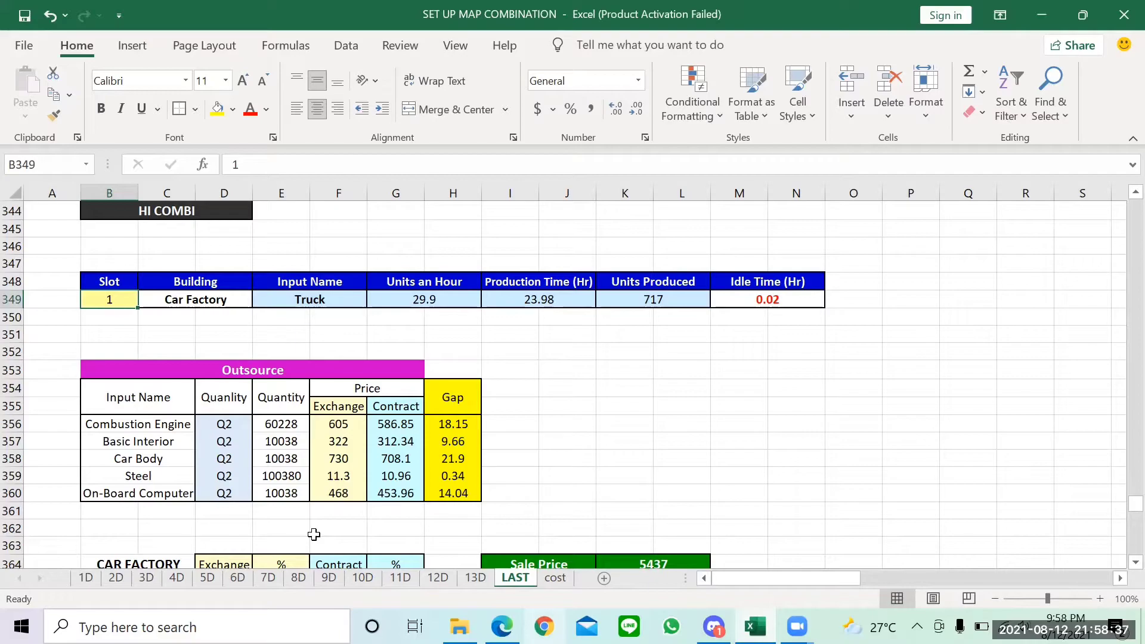
Check the HI COMBI Car Factory cost breakdown, total costs and the Exchange and Contract profit figures.
{"action": "scroll", "coordinate": [314, 534], "scroll_direction": "down", "scroll_amount": 3}
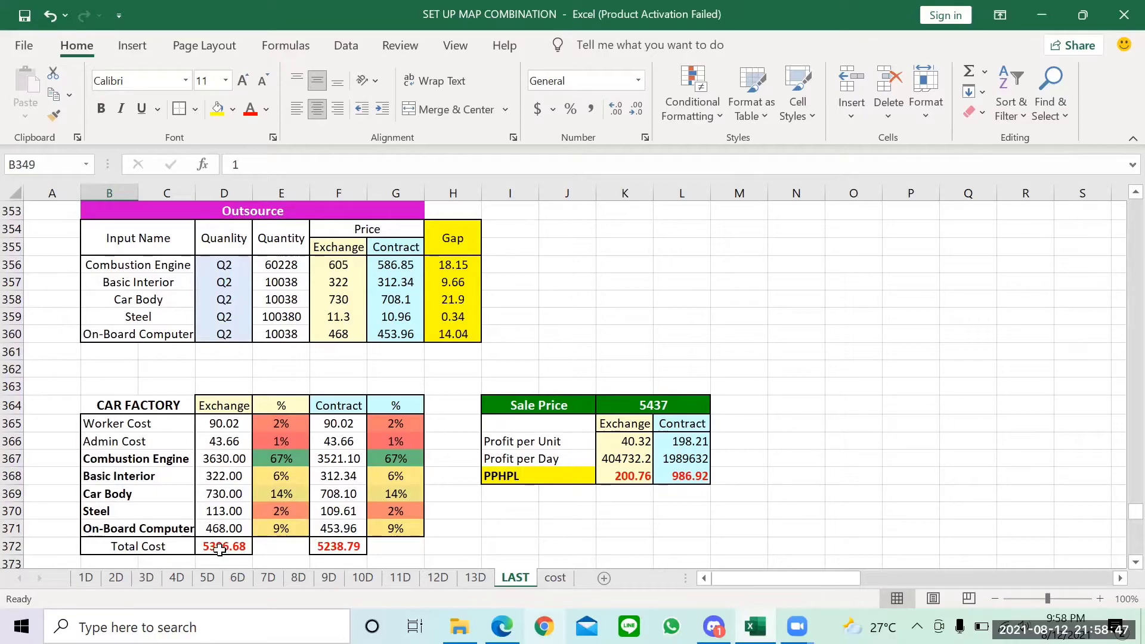
{"action": "left_click_drag", "start_coordinate": [223, 547], "coordinate": [376, 532]}
{"action": "left_click", "coordinate": [427, 537]}
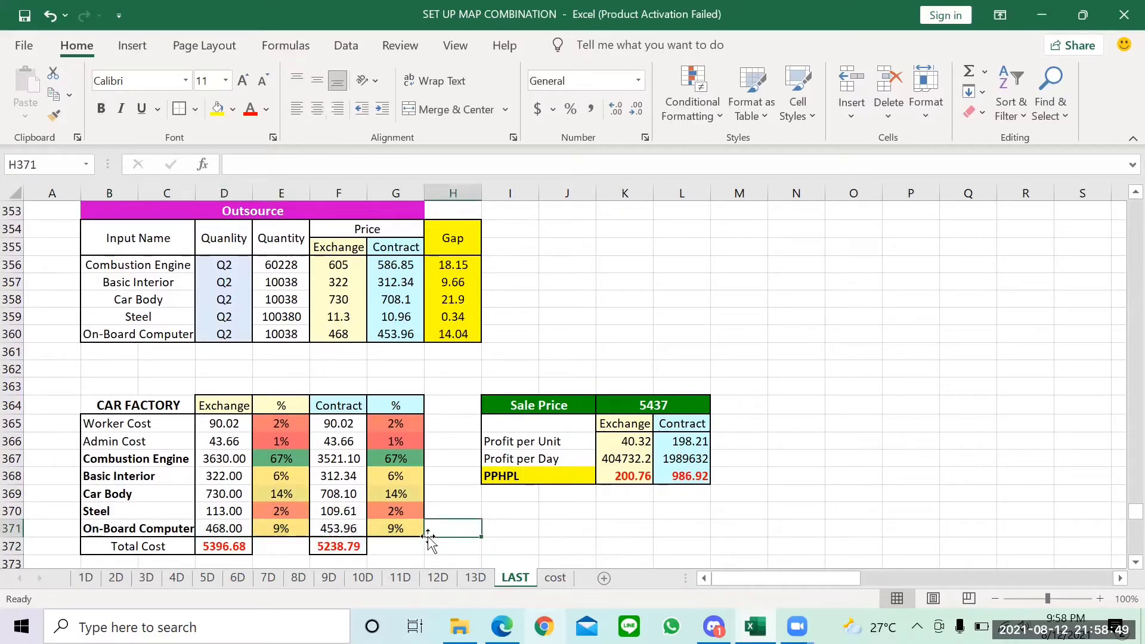
{"action": "left_click_drag", "start_coordinate": [492, 546], "coordinate": [695, 506]}
{"action": "left_click", "coordinate": [781, 522]}
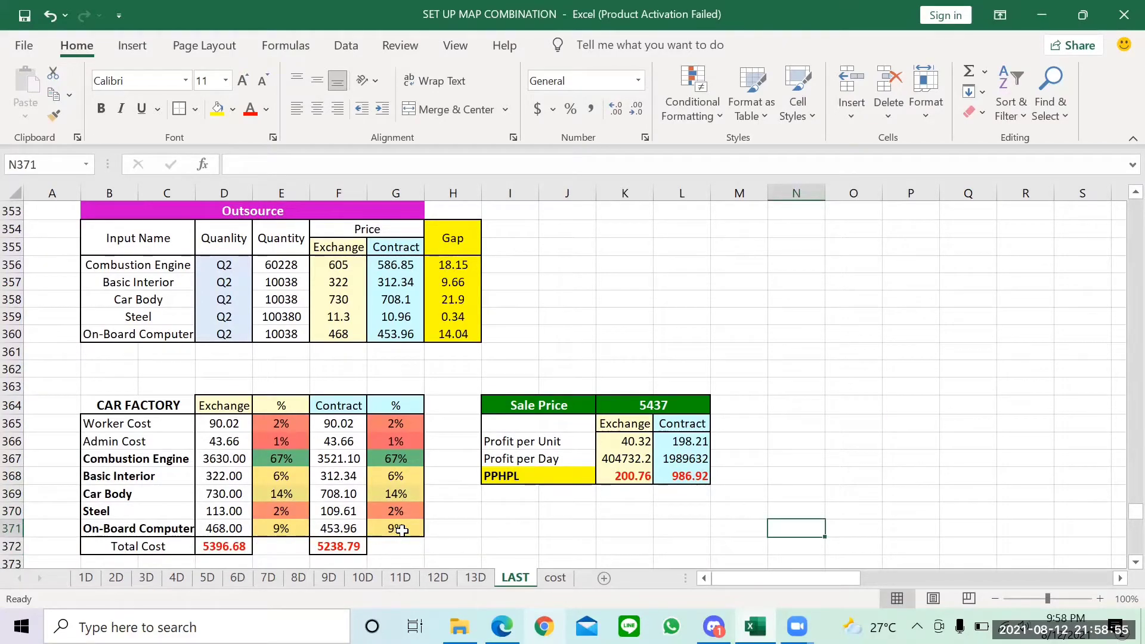
{"action": "scroll", "coordinate": [397, 533], "scroll_direction": "down", "scroll_amount": 1}
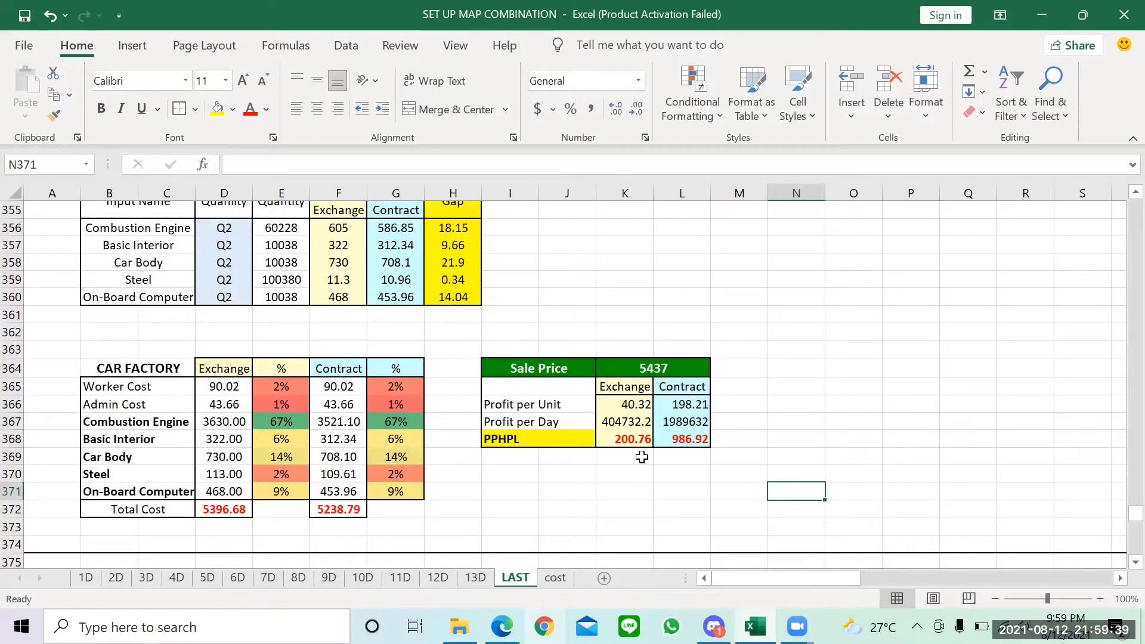
Compare the building levels and daily units production of all seven combinations in the Exchange-price Overall Comparison table.
{"action": "scroll", "coordinate": [642, 457], "scroll_direction": "down", "scroll_amount": 6}
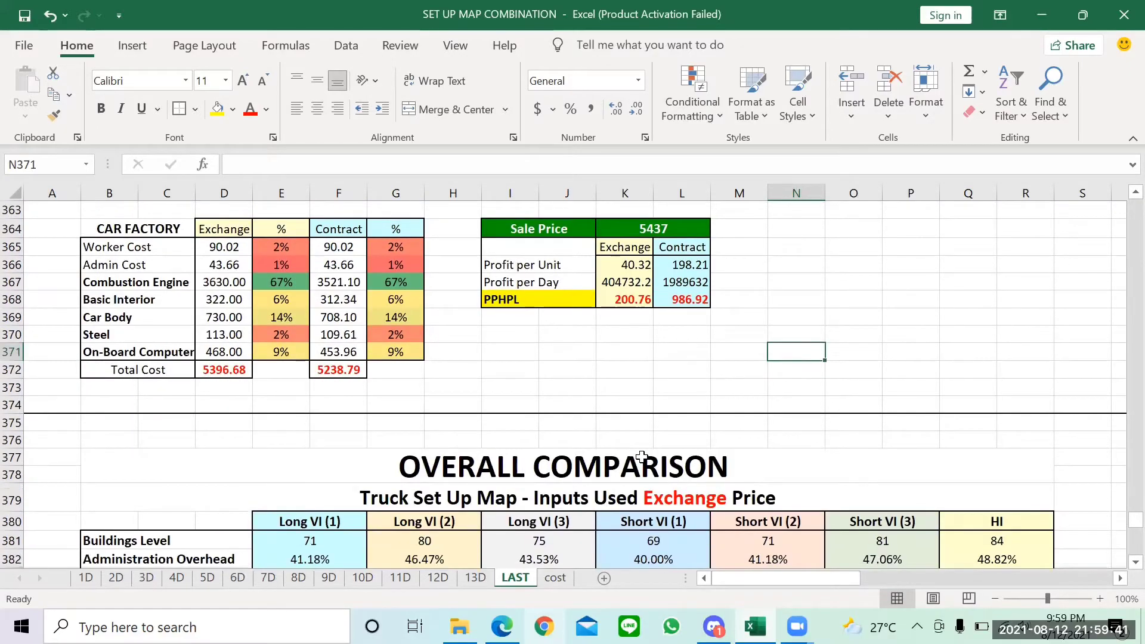
{"action": "scroll", "coordinate": [642, 457], "scroll_direction": "down", "scroll_amount": 1}
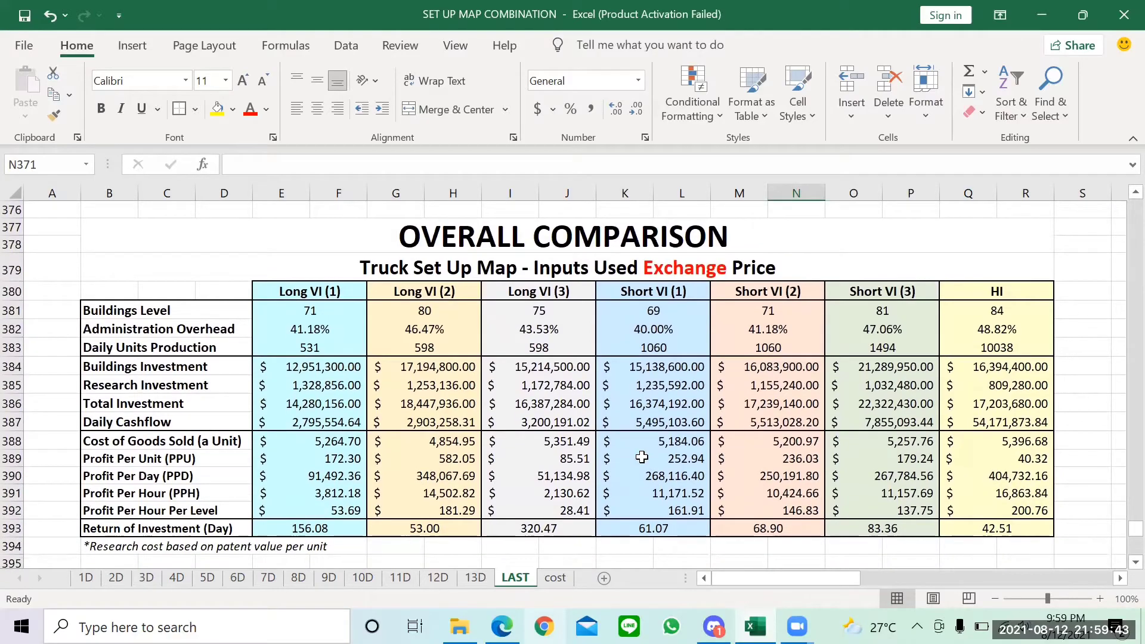
{"action": "left_click", "coordinate": [662, 262]}
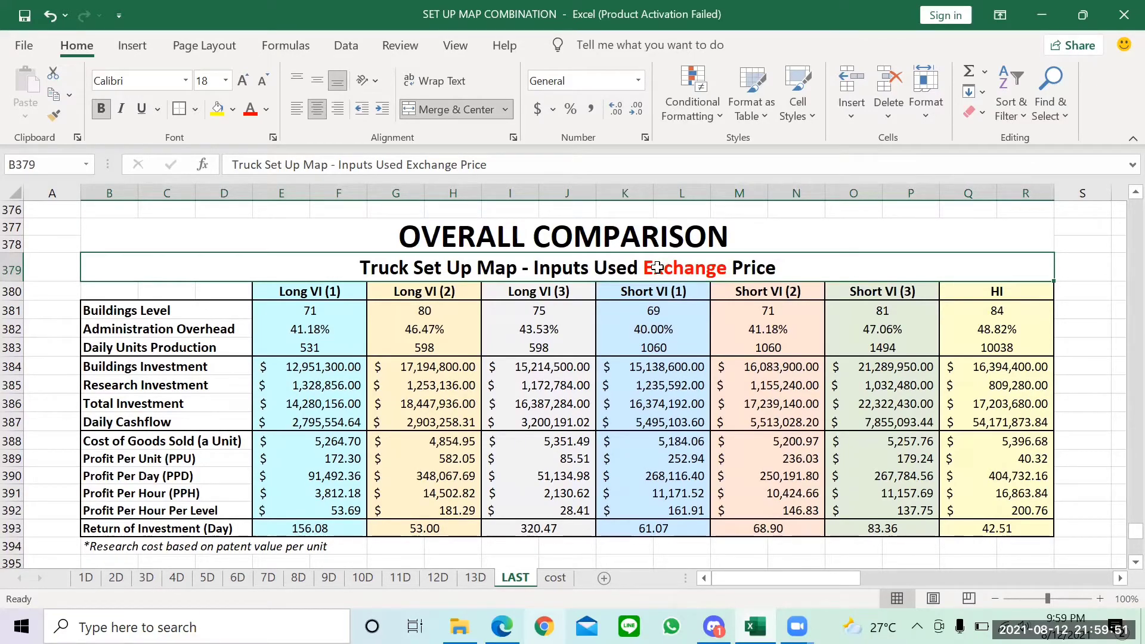
{"action": "left_click", "coordinate": [304, 311]}
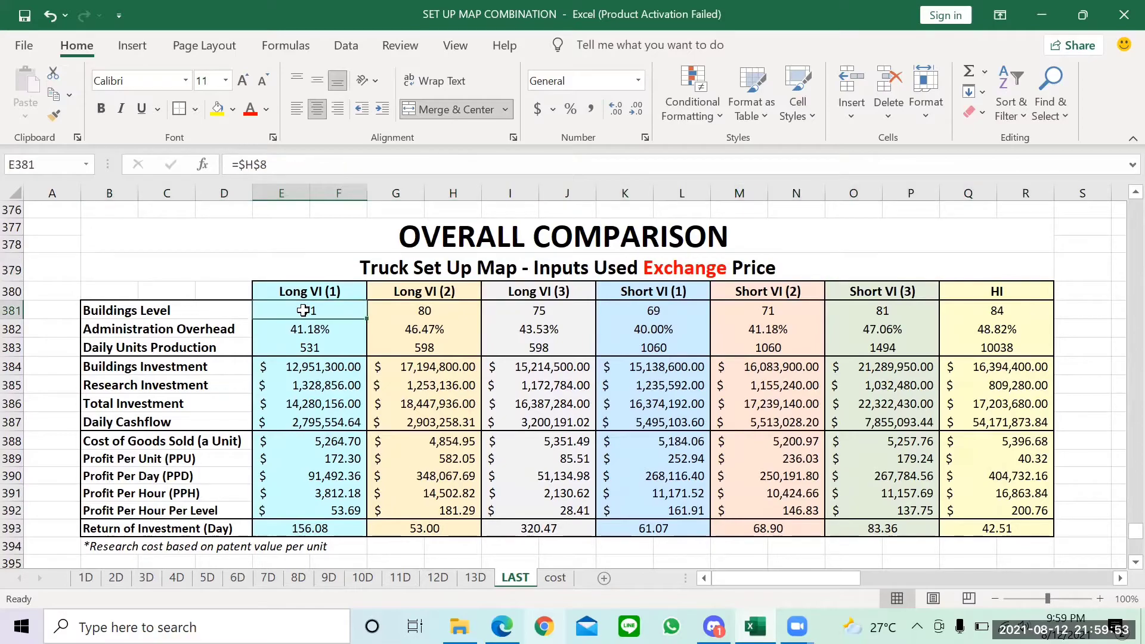
{"action": "left_click_drag", "start_coordinate": [337, 313], "coordinate": [982, 314]}
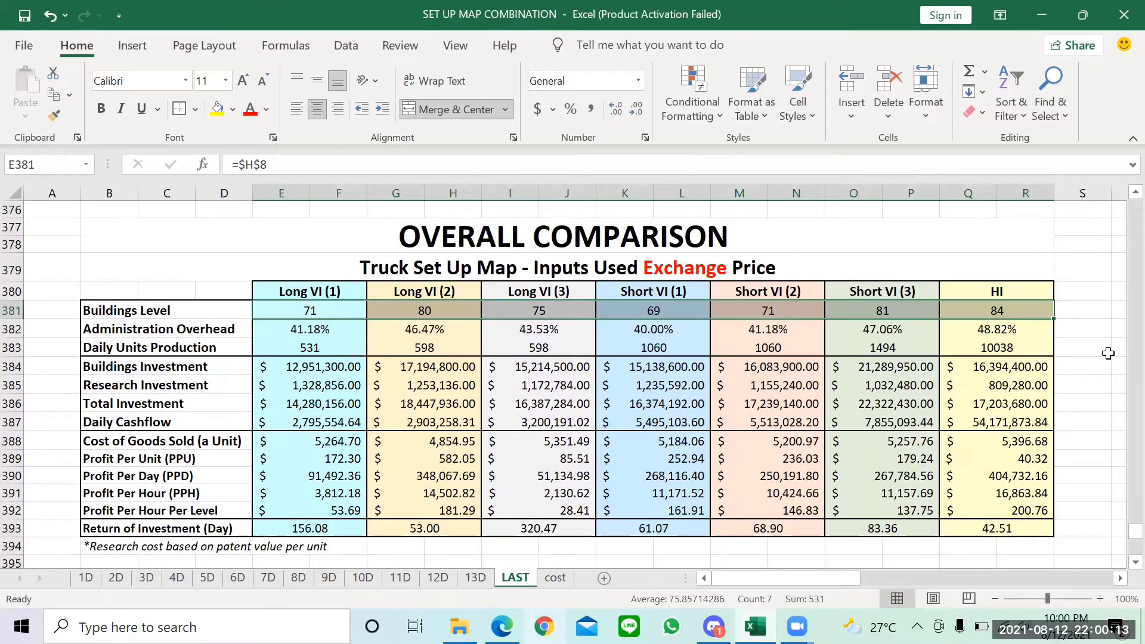
{"action": "left_click", "coordinate": [326, 348]}
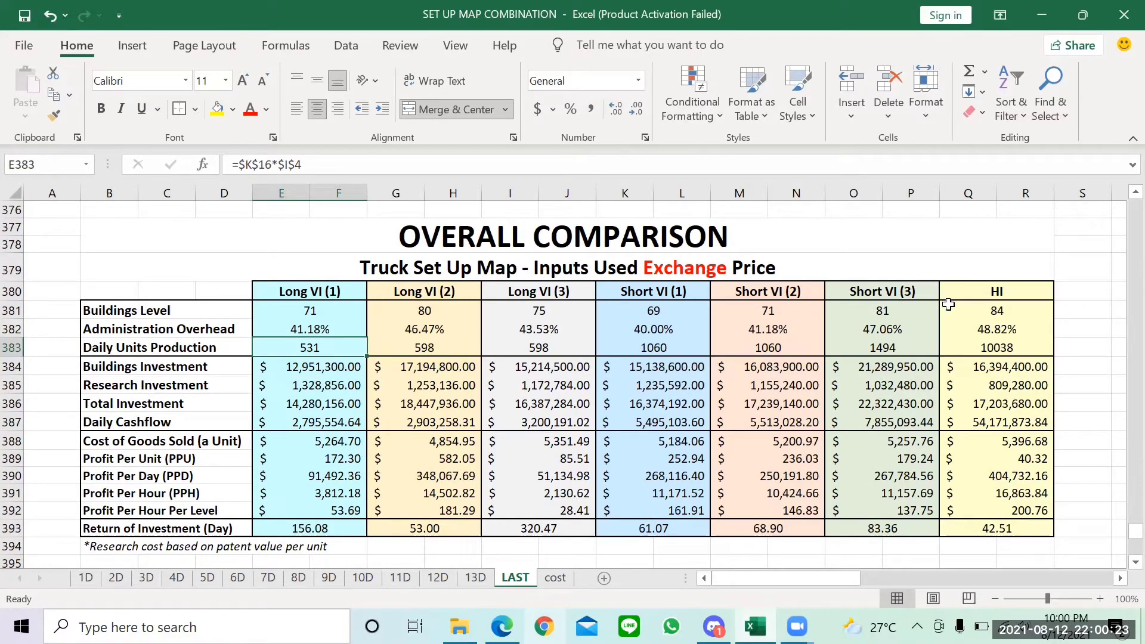
{"action": "left_click", "coordinate": [1035, 347]}
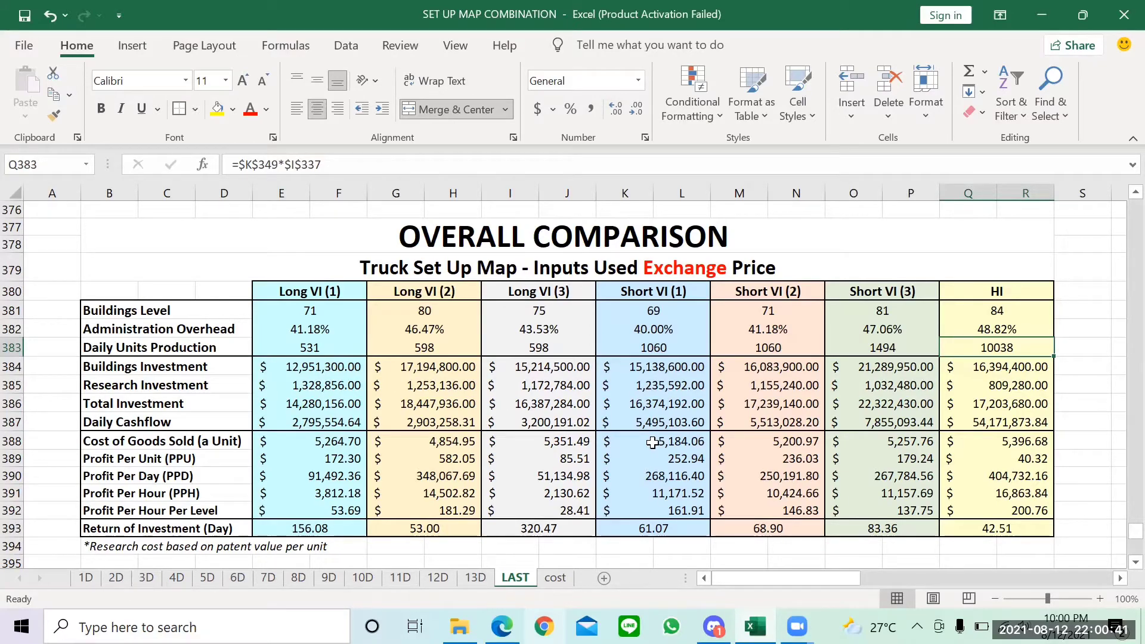
Review the buildings, research and total investment of the combinations in the Exchange-price comparison.
{"action": "left_click", "coordinate": [330, 368]}
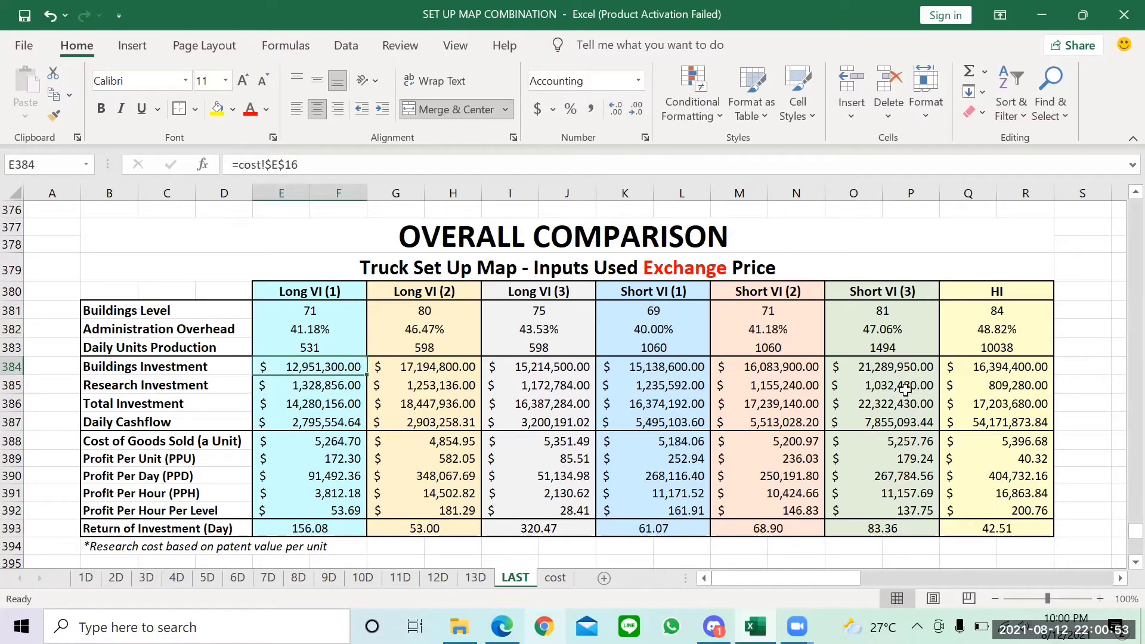
{"action": "left_click", "coordinate": [981, 383]}
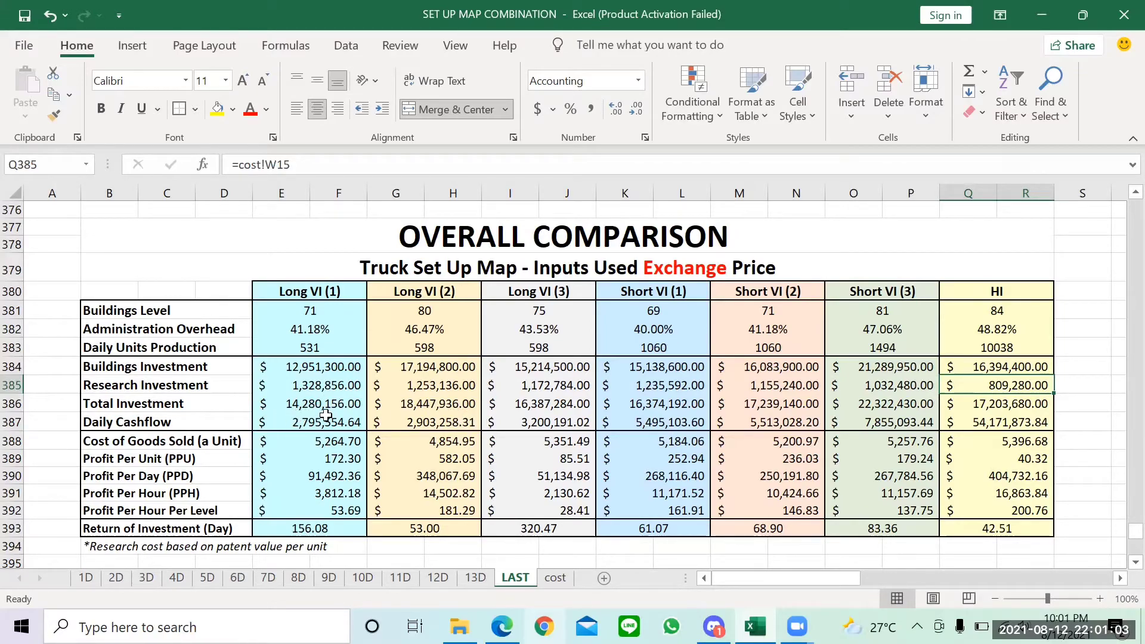
{"action": "left_click", "coordinate": [893, 419]}
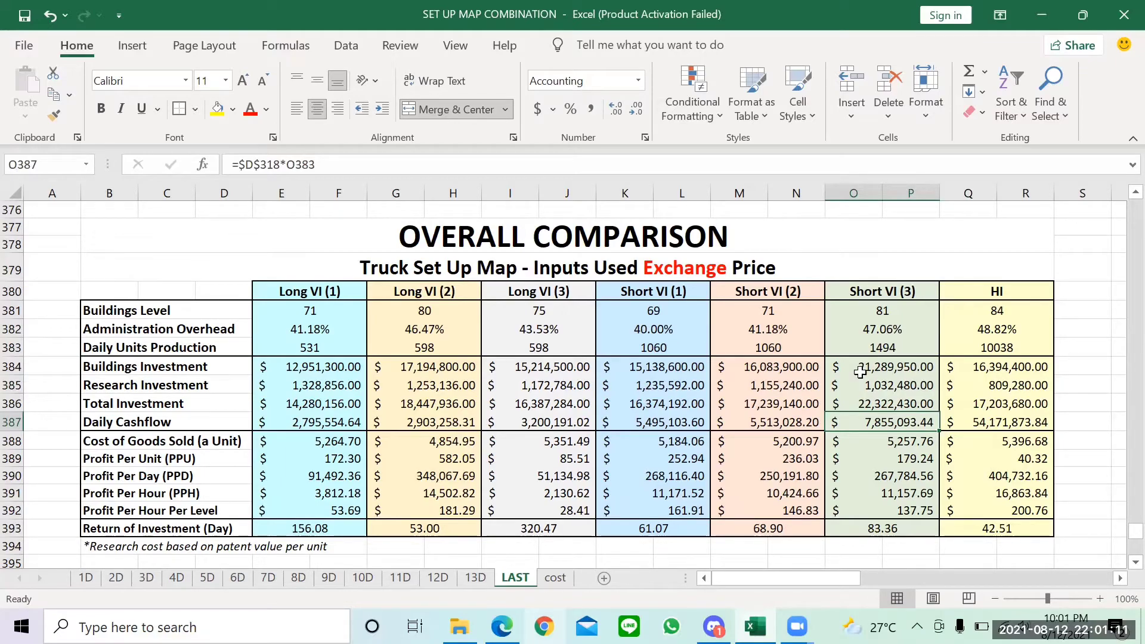
{"action": "left_click", "coordinate": [875, 403]}
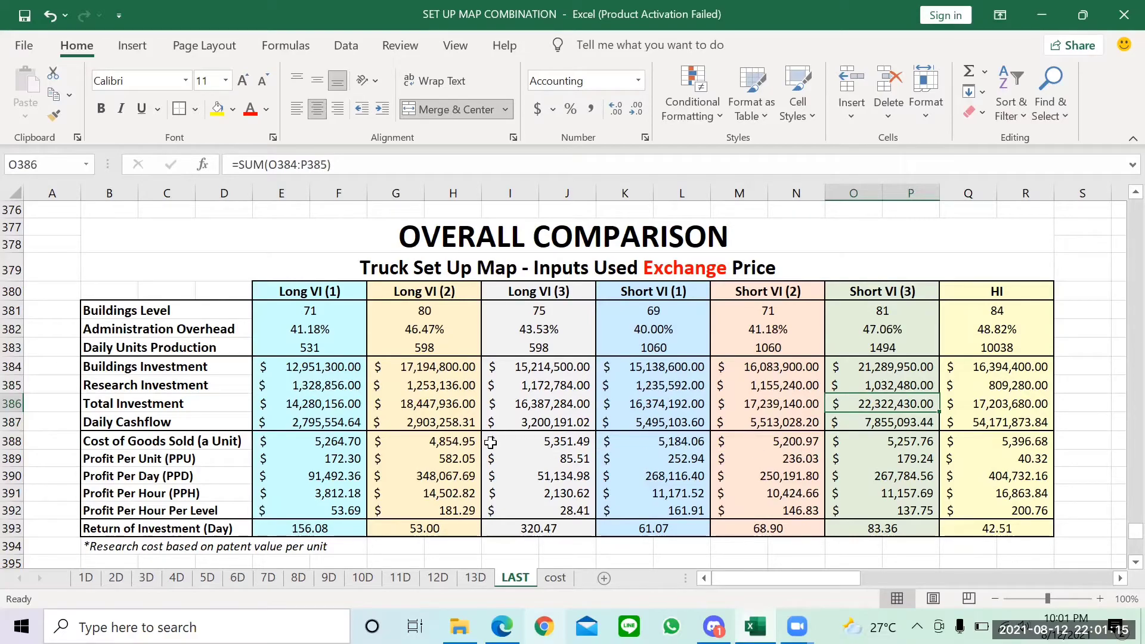
Compare daily cashflow from Long VI (1) to HI against daily production, and check HI's return of investment at Exchange price.
{"action": "left_click", "coordinate": [358, 423]}
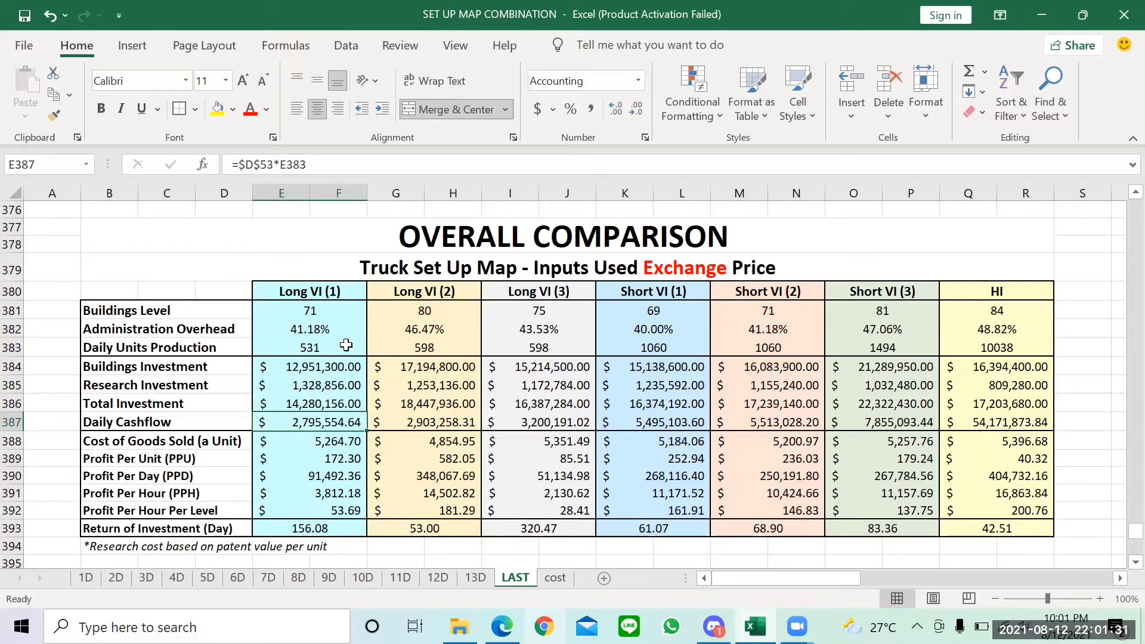
{"action": "left_click", "coordinate": [1021, 422]}
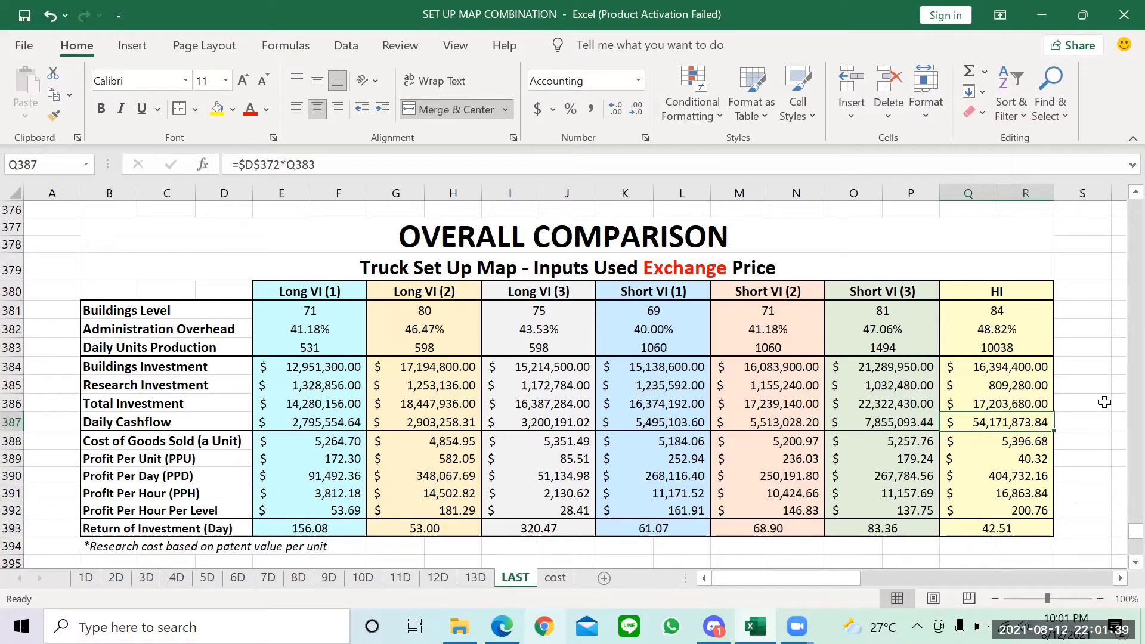
{"action": "left_click", "coordinate": [1018, 344]}
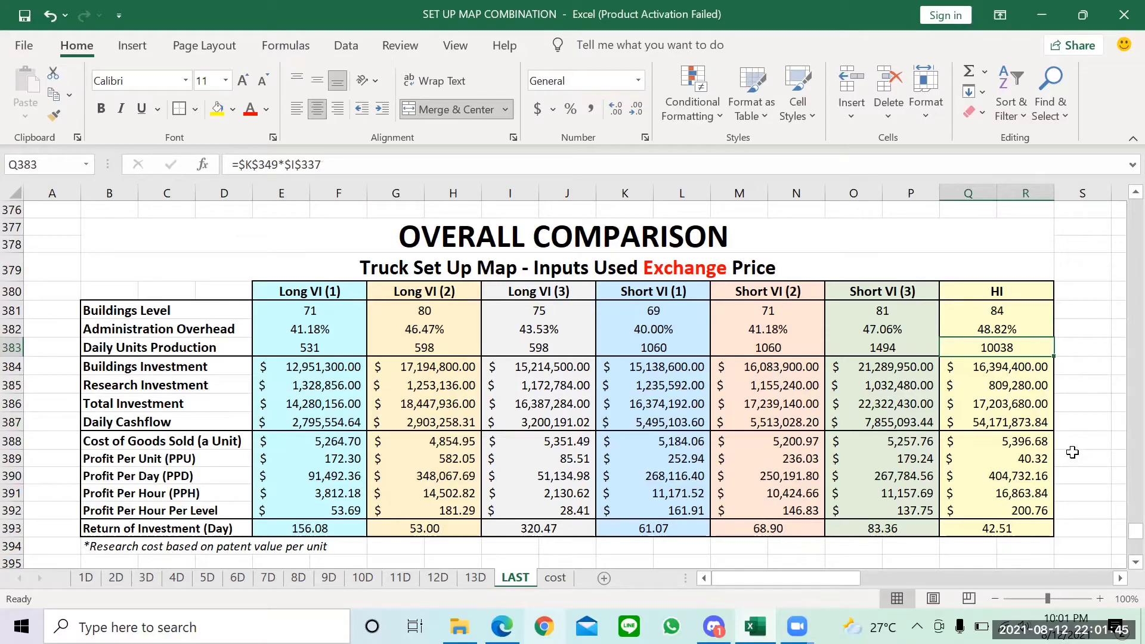
{"action": "left_click", "coordinate": [1018, 421]}
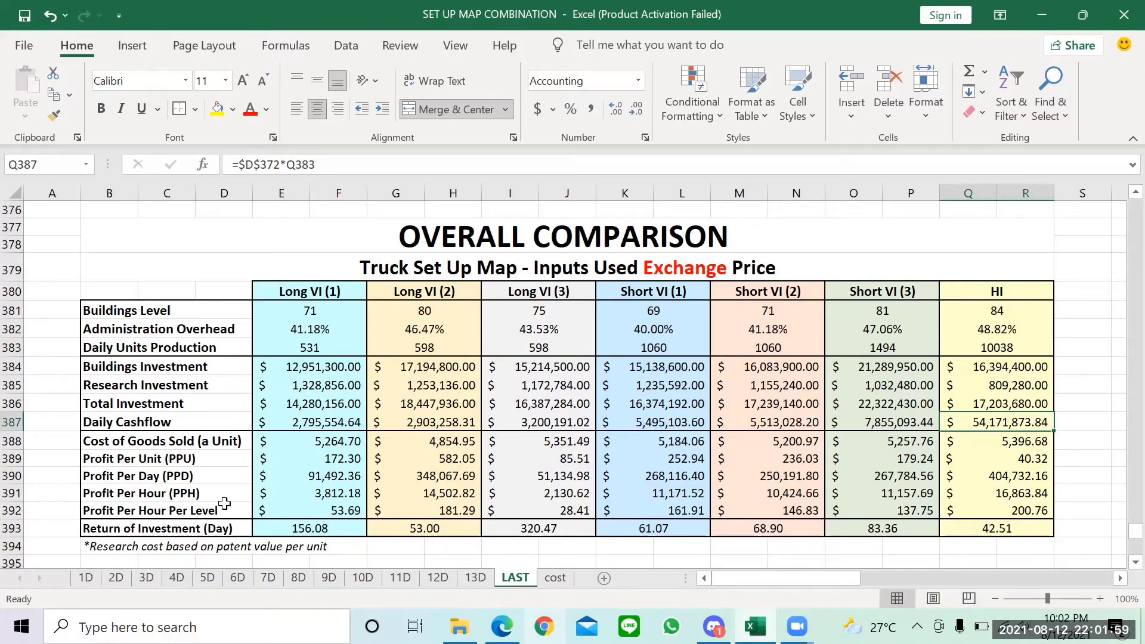
{"action": "left_click", "coordinate": [215, 527]}
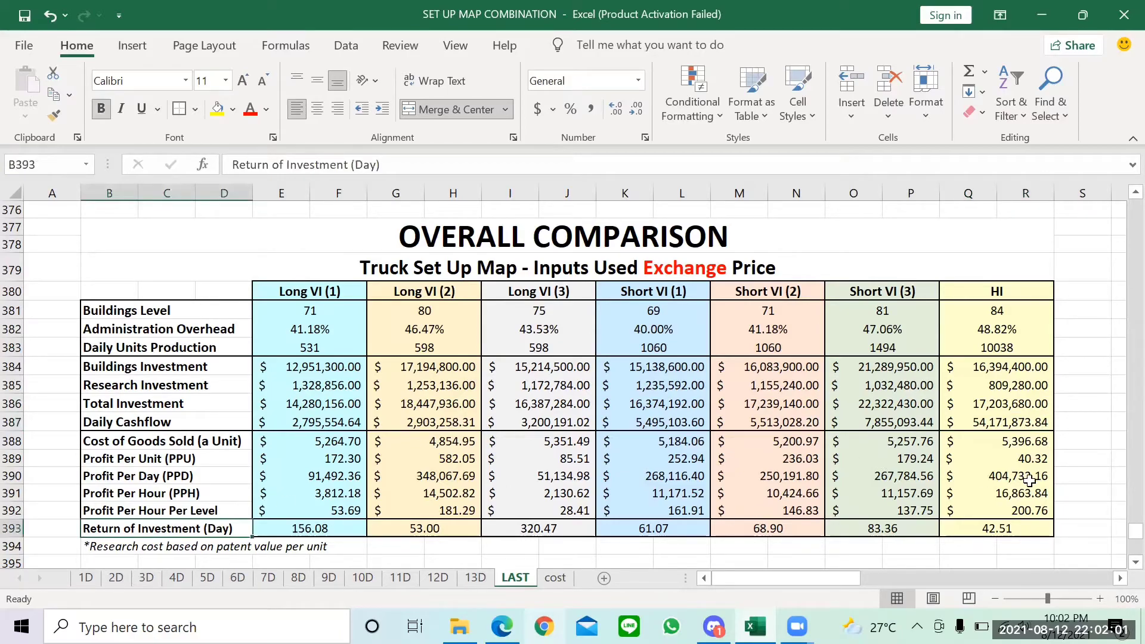
{"action": "left_click", "coordinate": [1023, 527]}
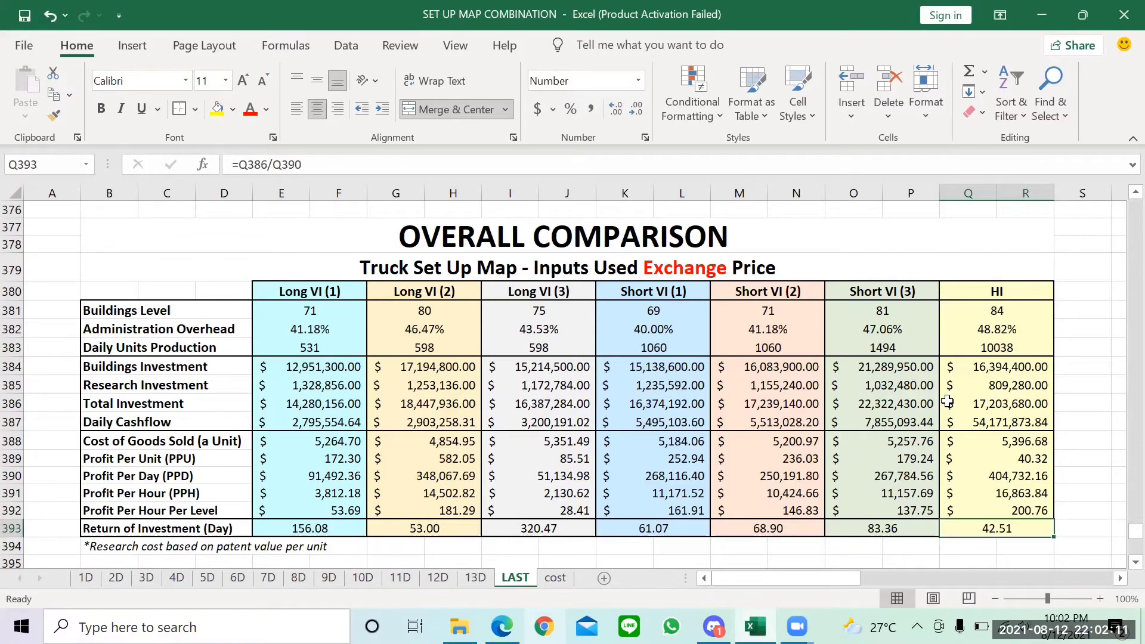
Compare the cost of goods sold per unit of Long VI (2) and HI at Exchange price.
{"action": "left_click", "coordinate": [221, 454]}
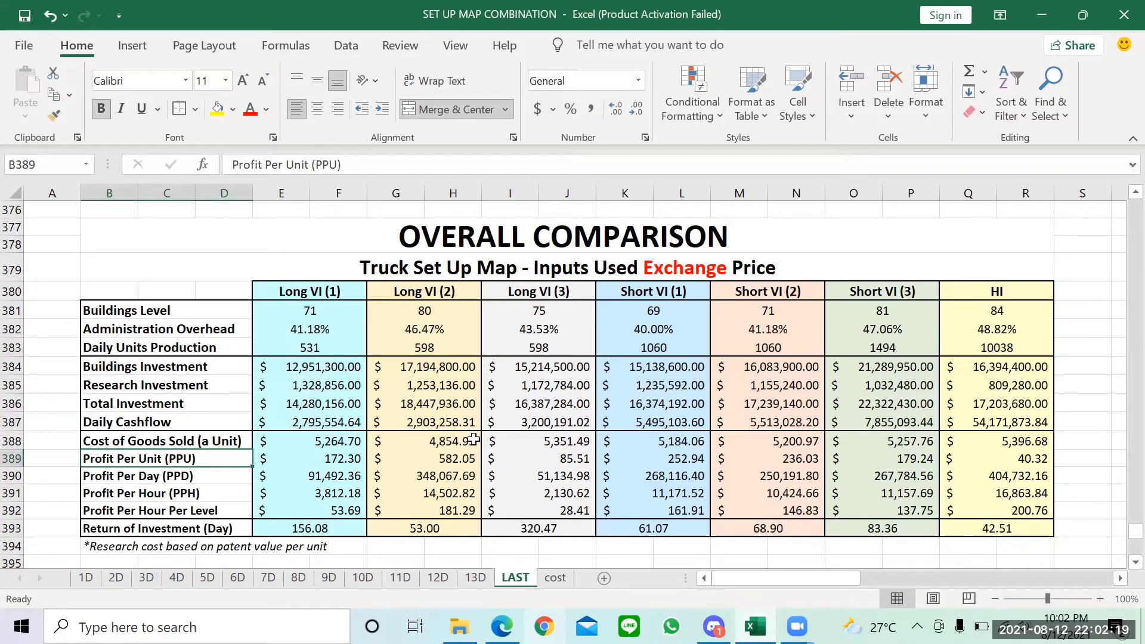
{"action": "key", "text": "Up"}
{"action": "key", "text": "Right"}
{"action": "key", "text": "Right"}
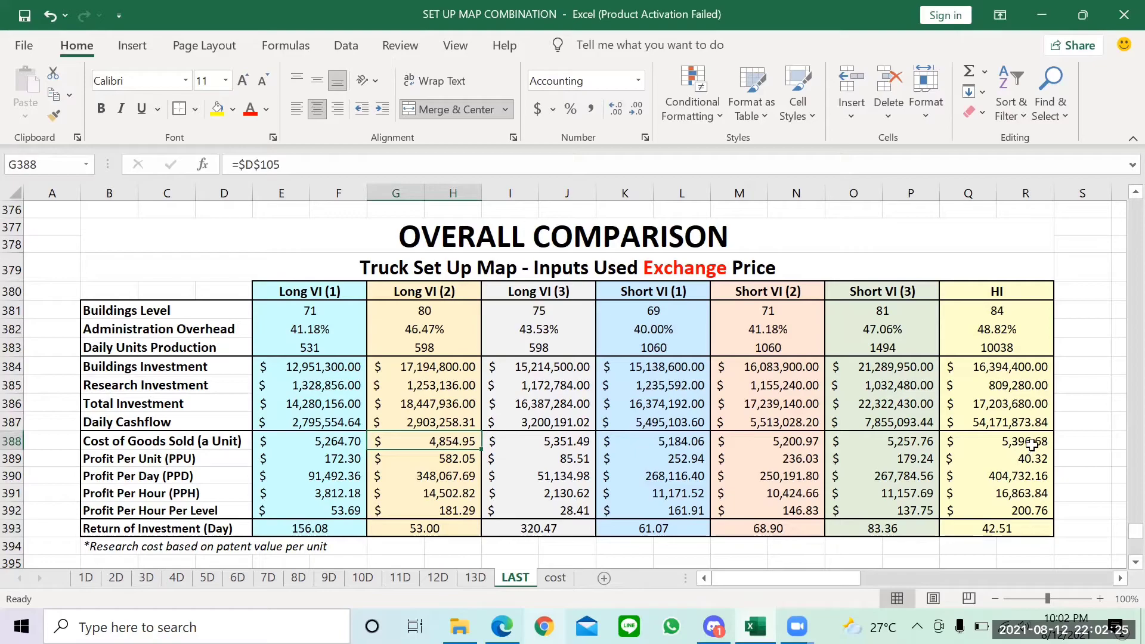
{"action": "left_click", "coordinate": [987, 446]}
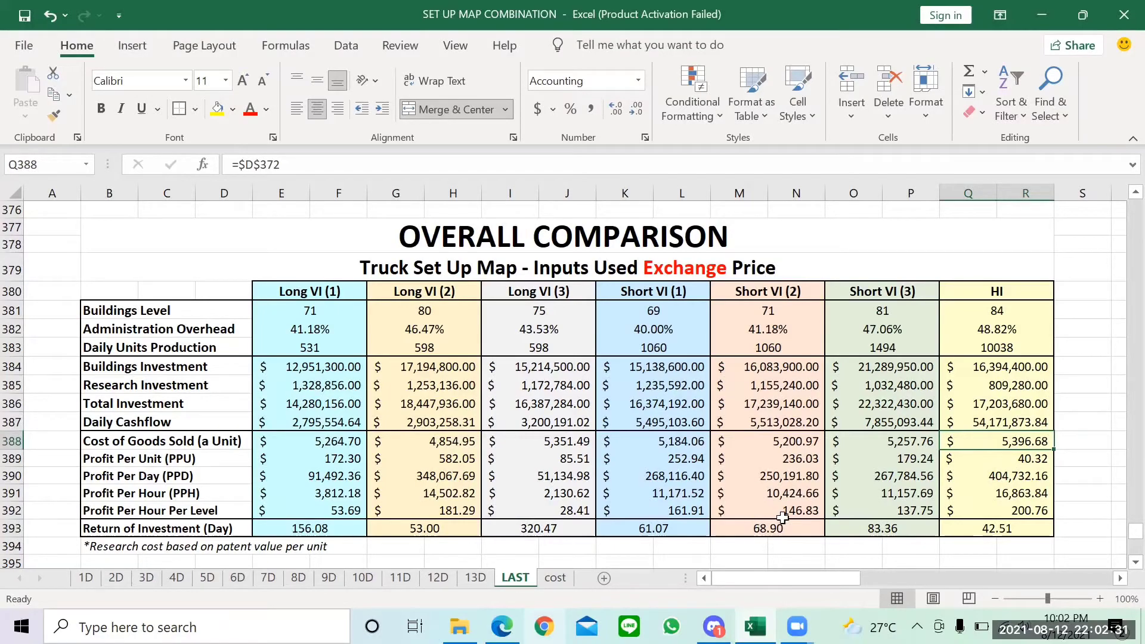
Compare the profit per hour per level of HI, Short VI (1) and Long VI (2) at Exchange price.
{"action": "left_click", "coordinate": [967, 512]}
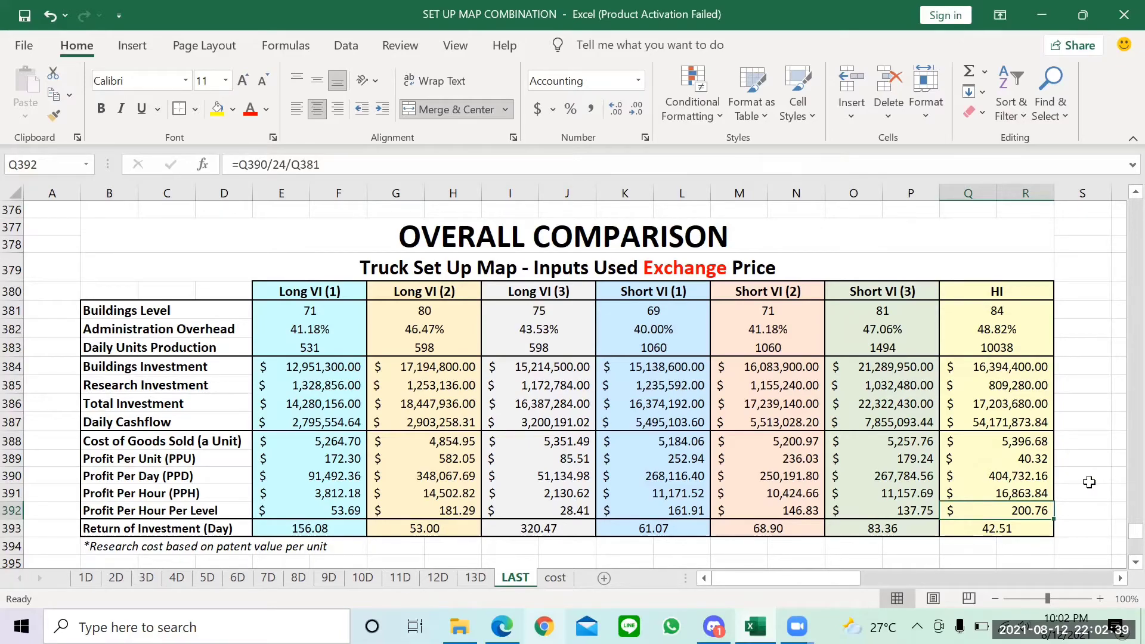
{"action": "left_click", "coordinate": [677, 511]}
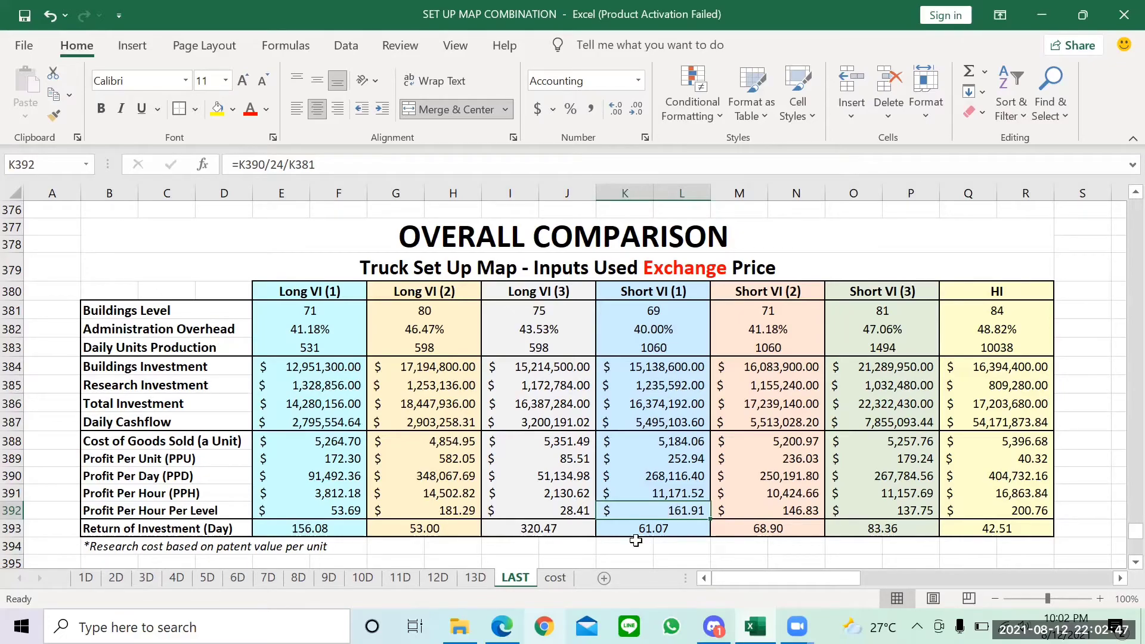
{"action": "left_click", "coordinate": [464, 511]}
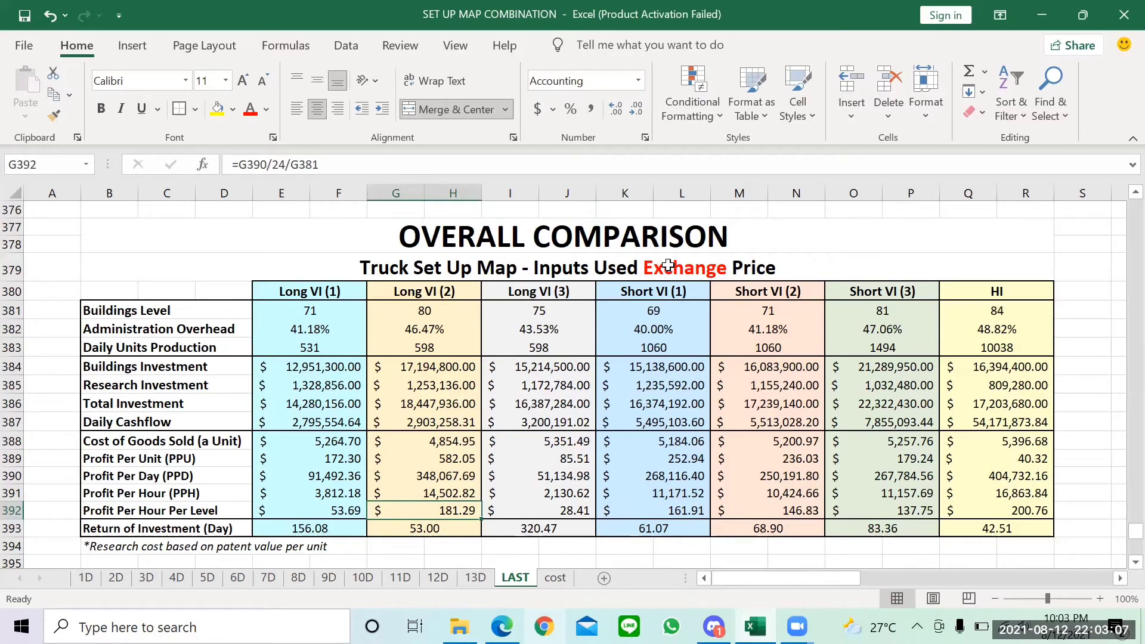
Examine the Contract-price comparison table, checking HI's profit per hour per level, profit per day and return of investment.
{"action": "scroll", "coordinate": [550, 424], "scroll_direction": "down", "scroll_amount": 3}
{"action": "scroll", "coordinate": [550, 424], "scroll_direction": "down", "scroll_amount": 4}
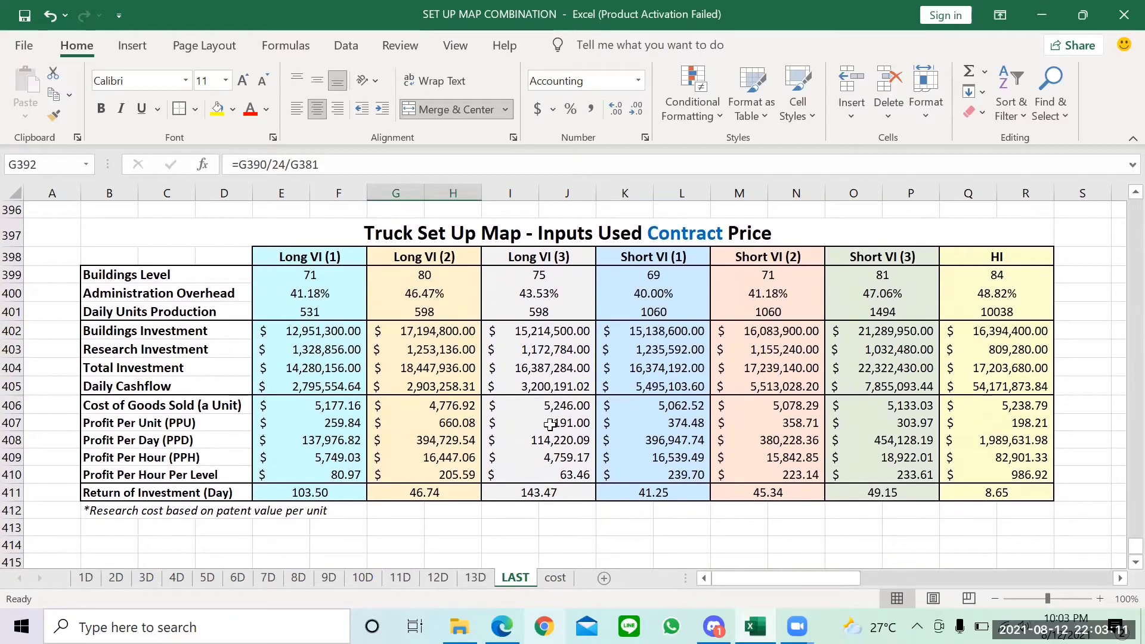
{"action": "left_click", "coordinate": [608, 541]}
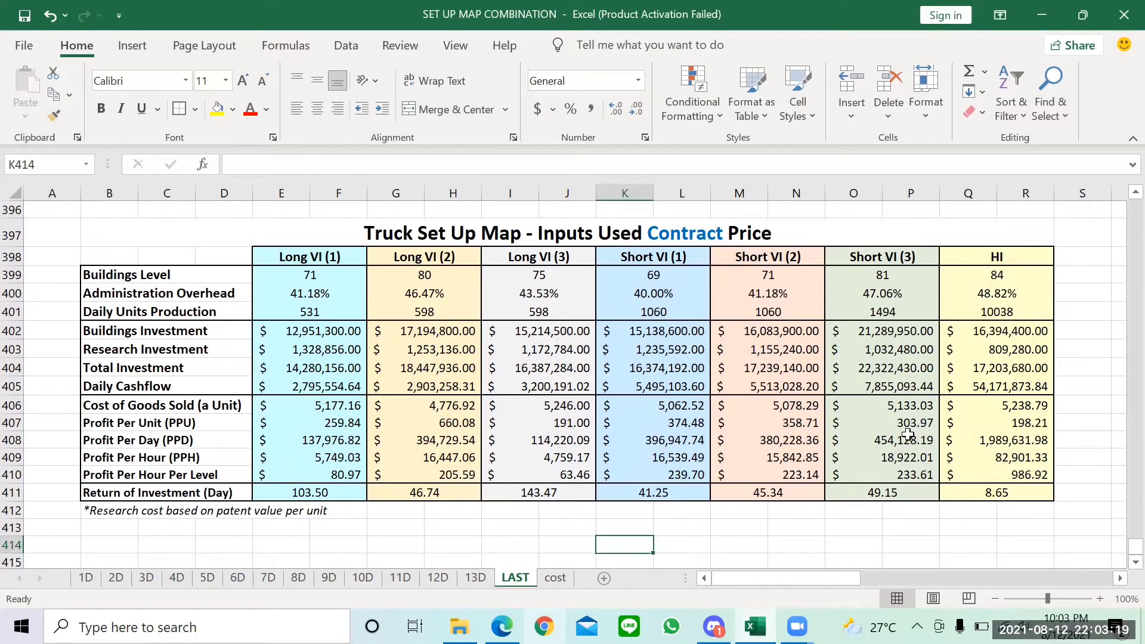
{"action": "left_click", "coordinate": [999, 472]}
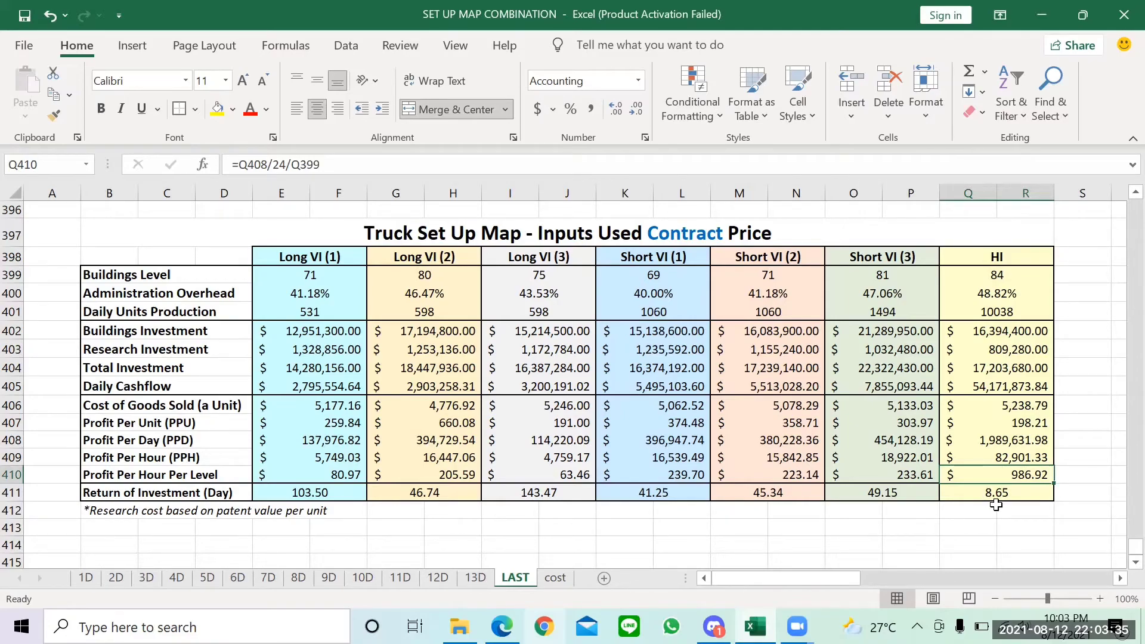
{"action": "left_click", "coordinate": [1014, 435]}
{"action": "left_click", "coordinate": [1024, 488]}
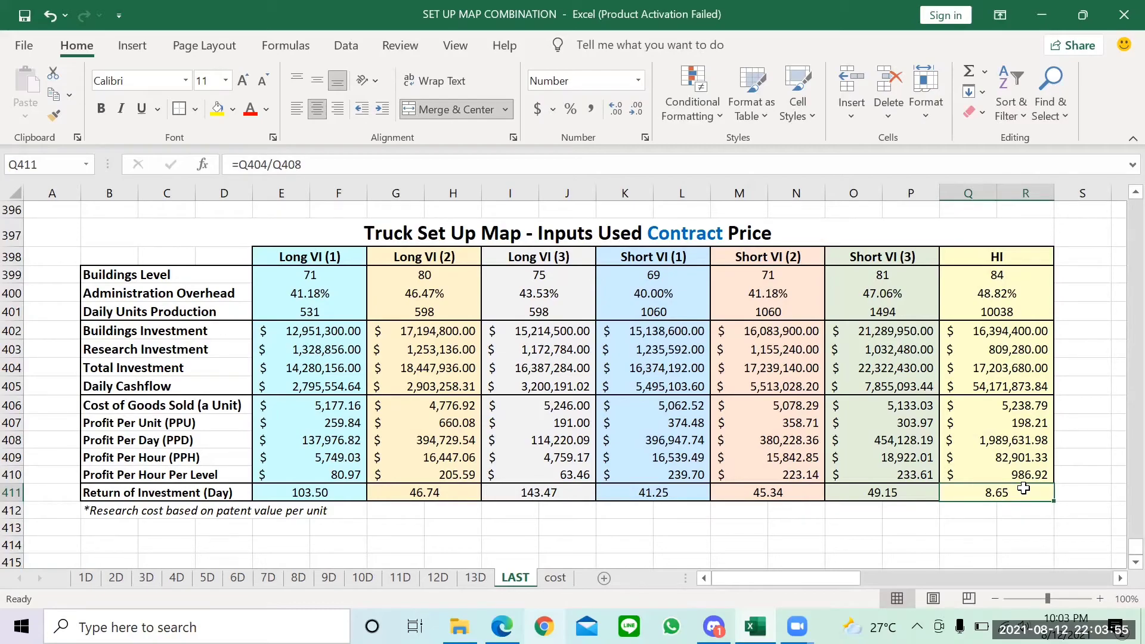
Compare the return of investment days between the Exchange-price and Contract-price tables, including HI and Long VI (3).
{"action": "scroll", "coordinate": [1024, 489], "scroll_direction": "up", "scroll_amount": 2}
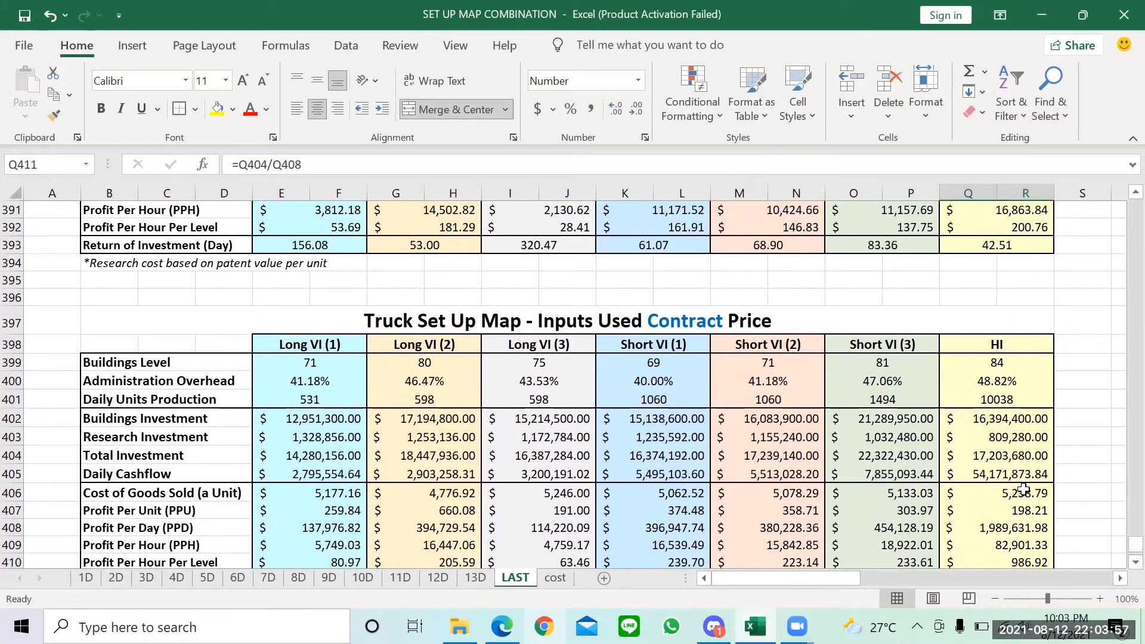
{"action": "scroll", "coordinate": [1024, 490], "scroll_direction": "up", "scroll_amount": 5}
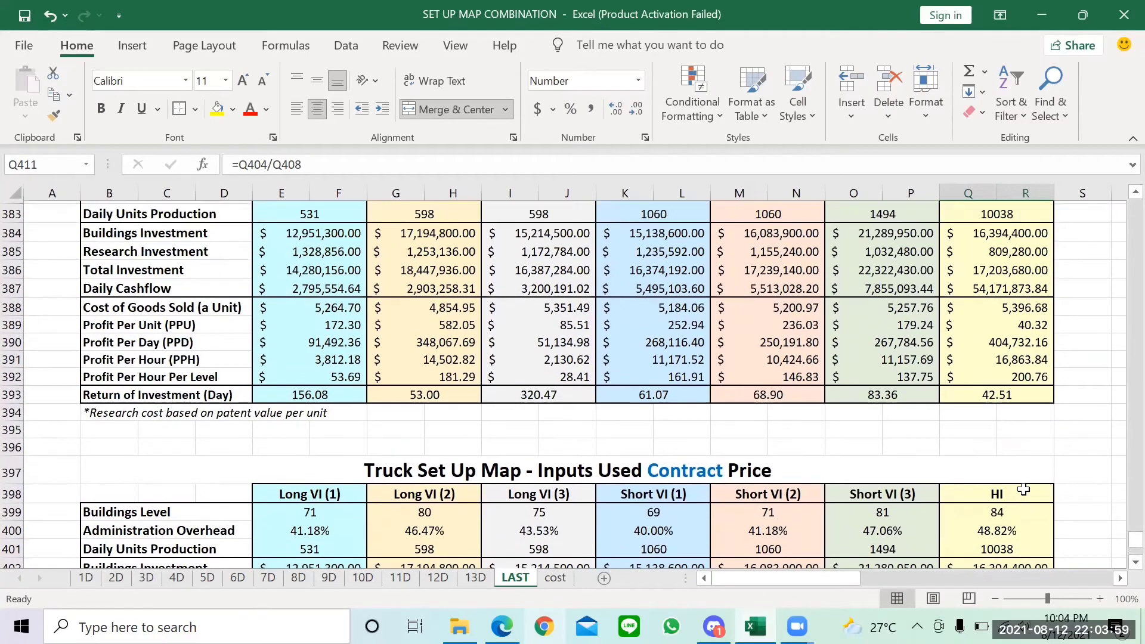
{"action": "scroll", "coordinate": [1023, 489], "scroll_direction": "down", "scroll_amount": 4}
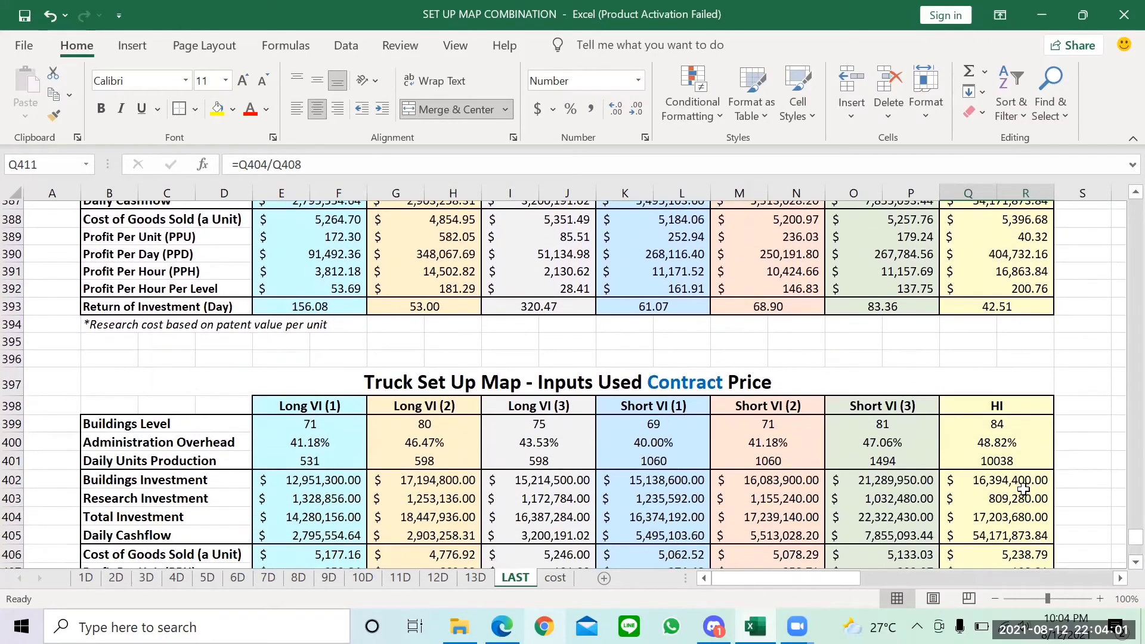
{"action": "scroll", "coordinate": [1024, 489], "scroll_direction": "down", "scroll_amount": 1}
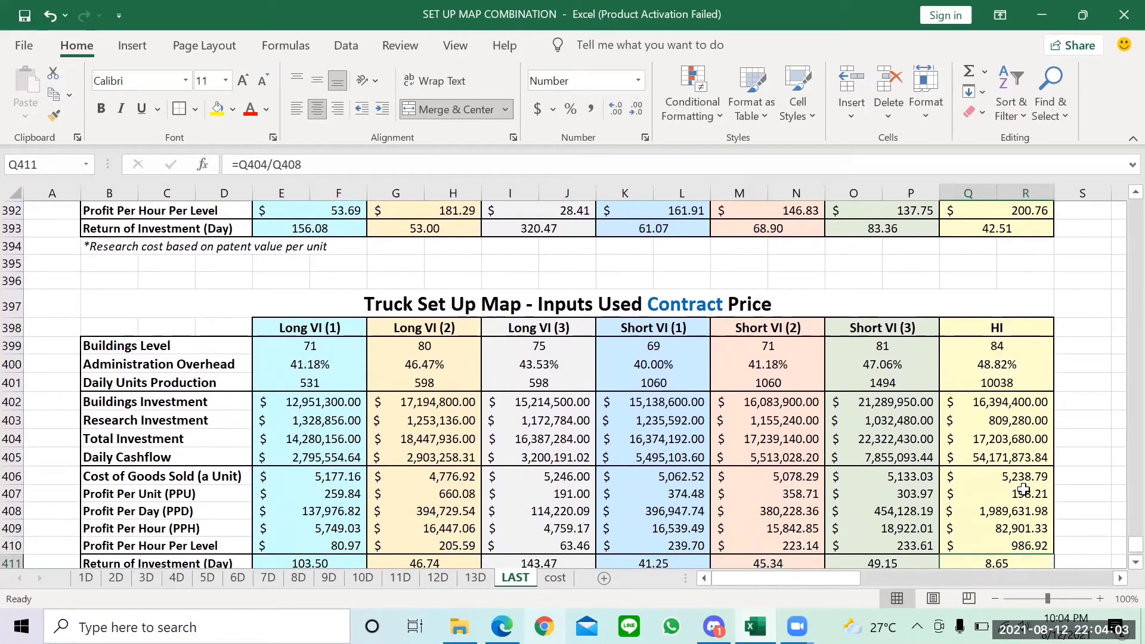
{"action": "scroll", "coordinate": [1024, 489], "scroll_direction": "down", "scroll_amount": 1}
{"action": "scroll", "coordinate": [1024, 489], "scroll_direction": "up", "scroll_amount": 1}
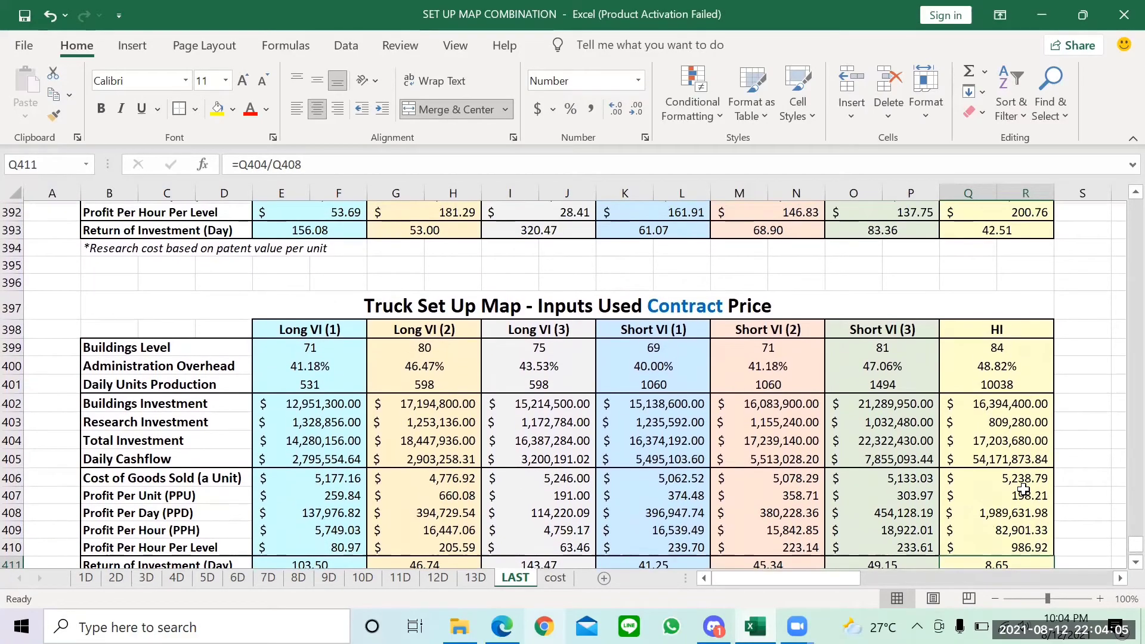
{"action": "scroll", "coordinate": [1023, 489], "scroll_direction": "down", "scroll_amount": 1}
{"action": "scroll", "coordinate": [1023, 490], "scroll_direction": "up", "scroll_amount": 1}
{"action": "left_click", "coordinate": [997, 232]}
{"action": "scroll", "coordinate": [959, 505], "scroll_direction": "down", "scroll_amount": 1}
{"action": "scroll", "coordinate": [958, 505], "scroll_direction": "down", "scroll_amount": 1}
{"action": "left_click", "coordinate": [509, 532]}
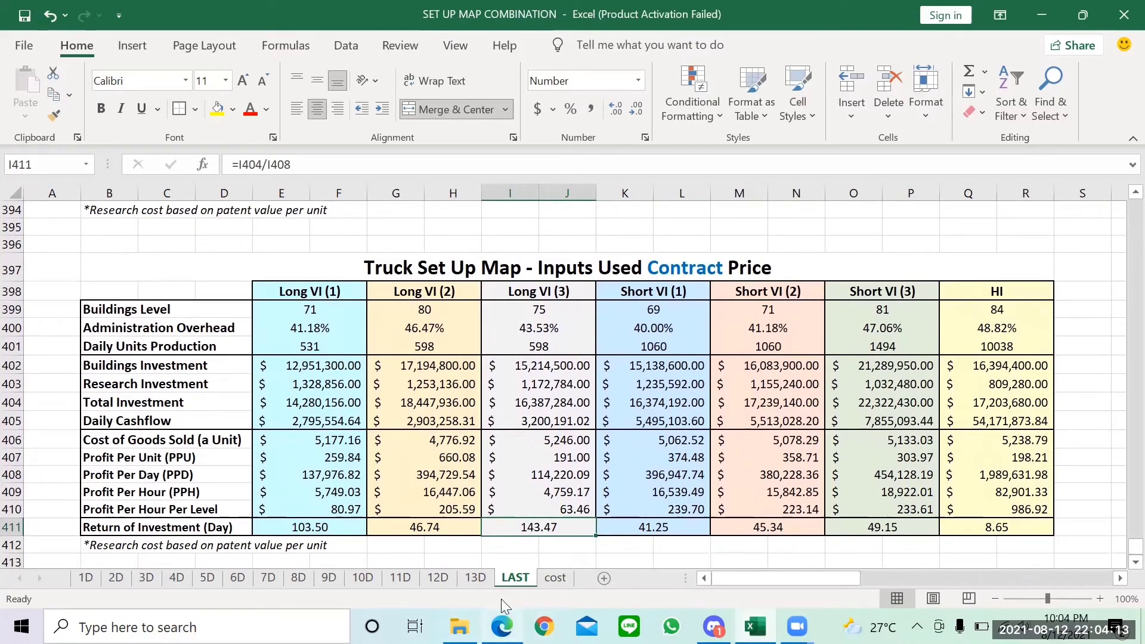
Switch to Sim Companies in the browser and view the company's building map.
{"action": "key", "text": "alt+Tab"}
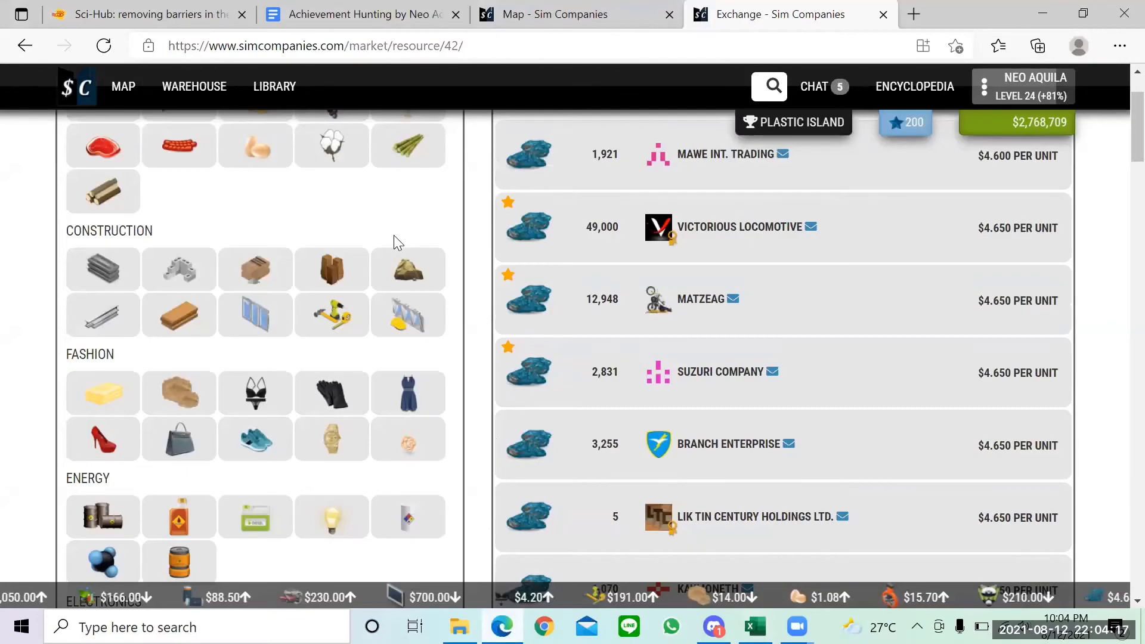
{"action": "scroll", "coordinate": [394, 235], "scroll_direction": "up", "scroll_amount": 2}
{"action": "left_click", "coordinate": [124, 88]}
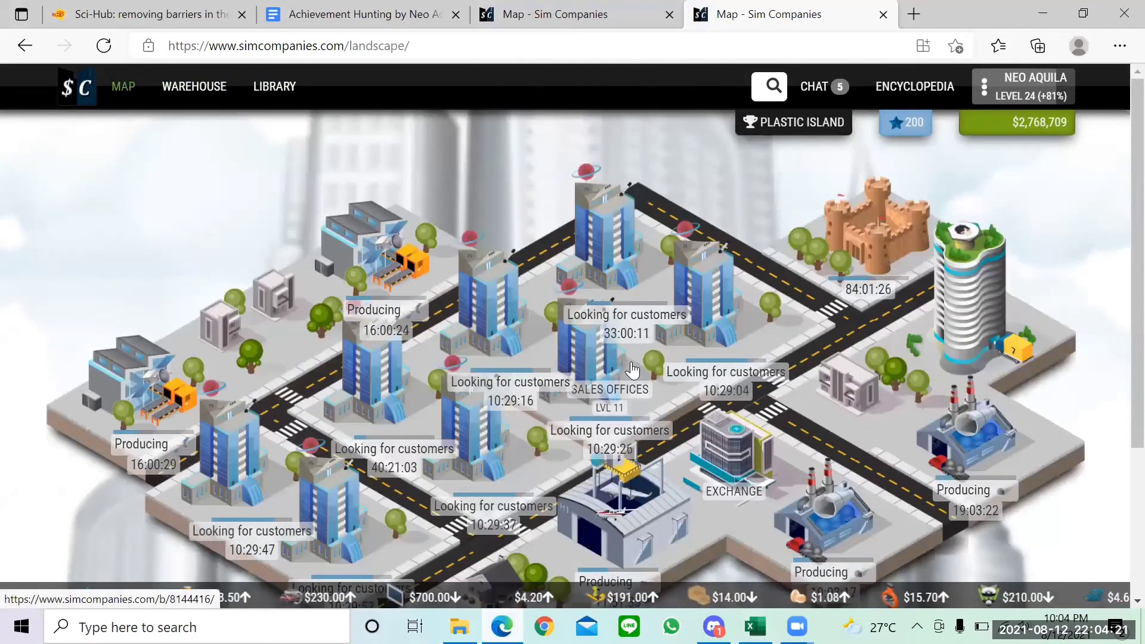
{"action": "scroll", "coordinate": [632, 370], "scroll_direction": "down", "scroll_amount": 1}
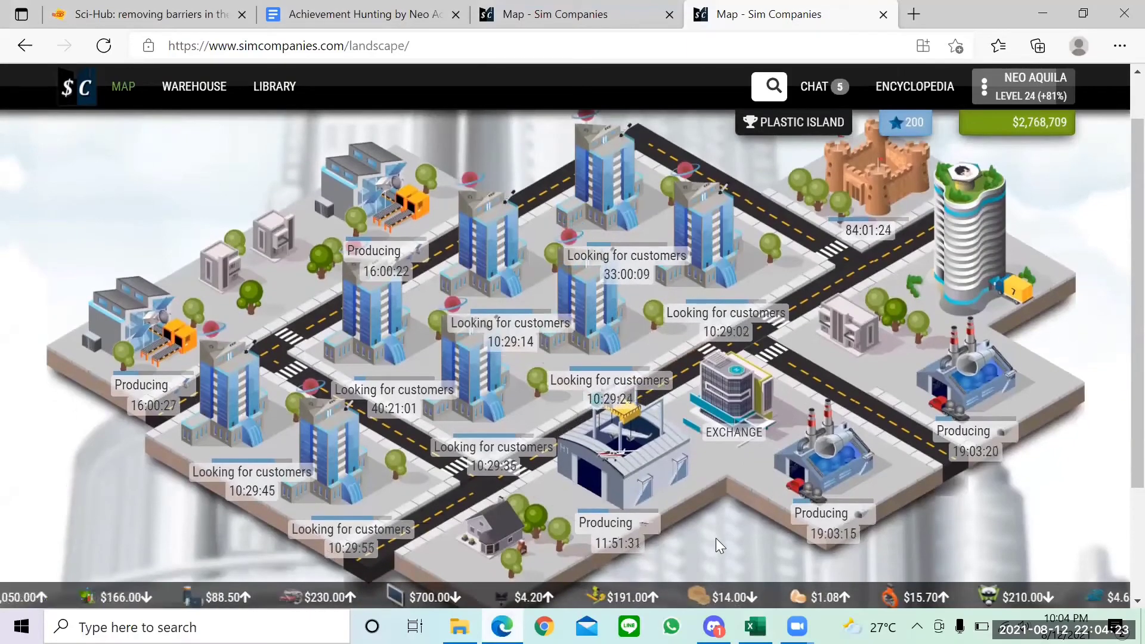